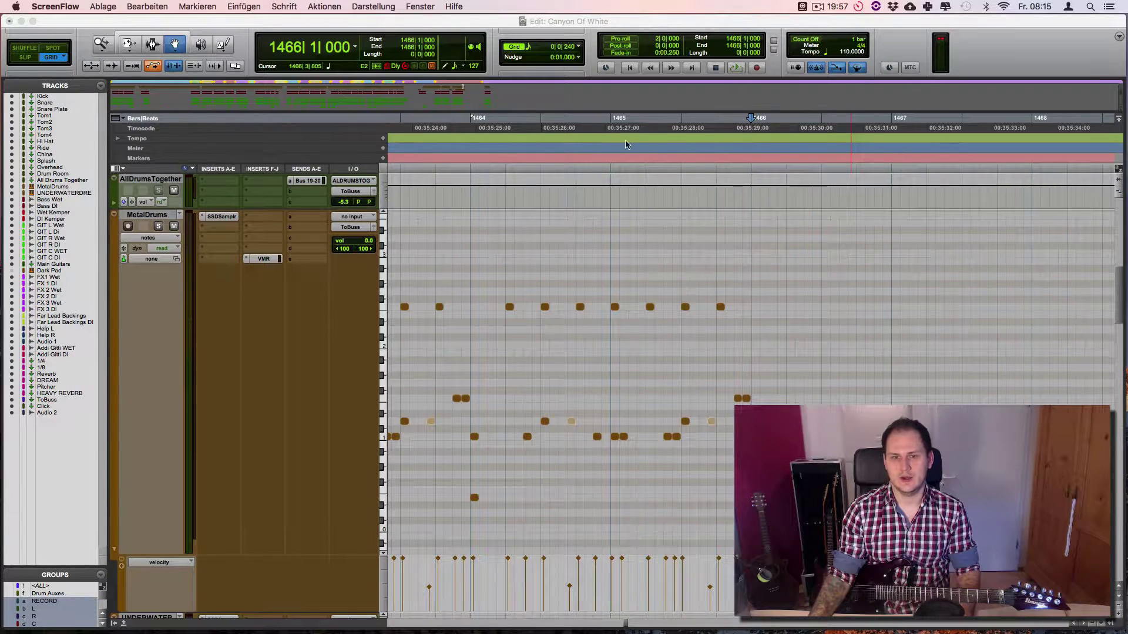
# Play back the MetalDrums pattern leading up to bar 1466.
pyautogui.click(463, 134)
pyautogui.press('space')
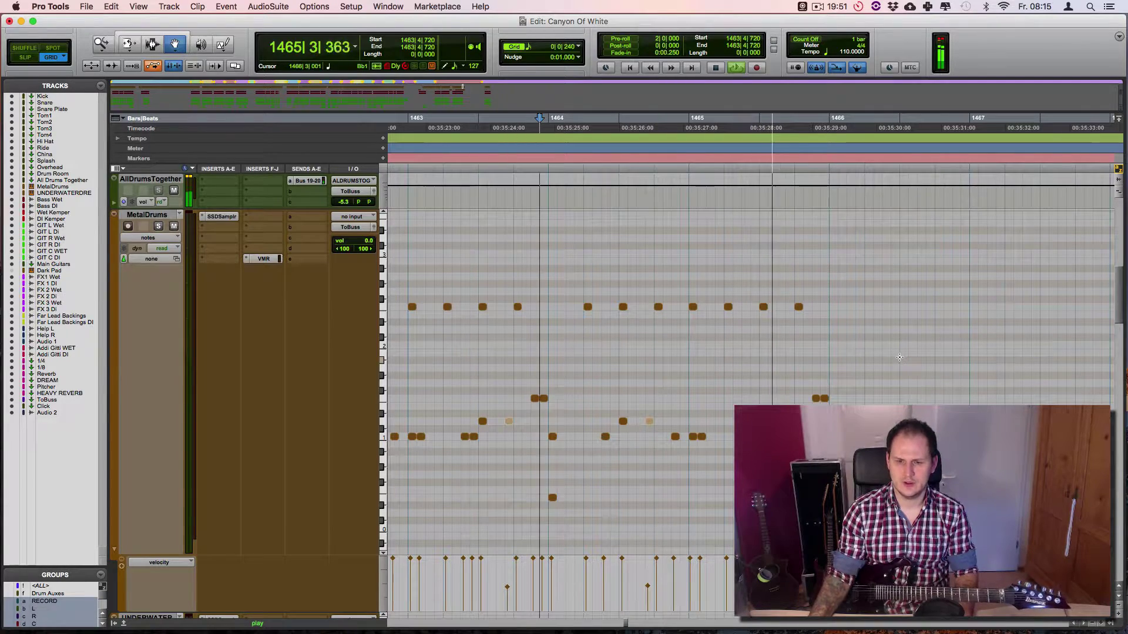
pyautogui.press('space')
# Duplicate the four-bar GIT L Wet and GIT L DI clips so the copies run from bar 1466 to bar 1470.
pyautogui.press('r')
pyautogui.scroll(-10, 847, 413)
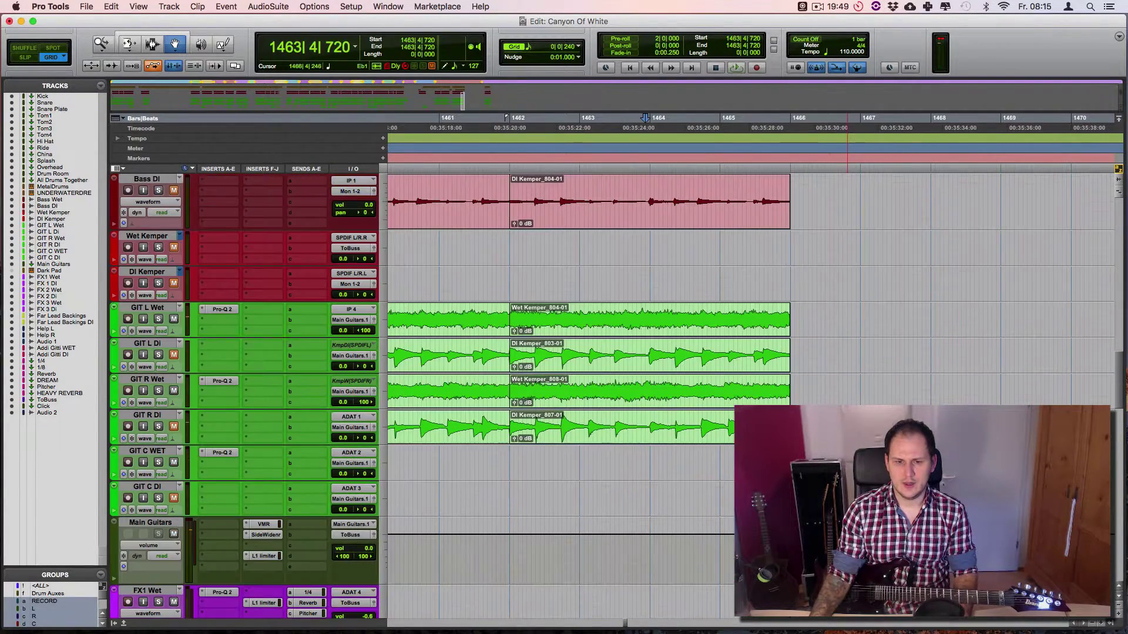
pyautogui.moveTo(687, 322); pyautogui.dragTo(968, 318)
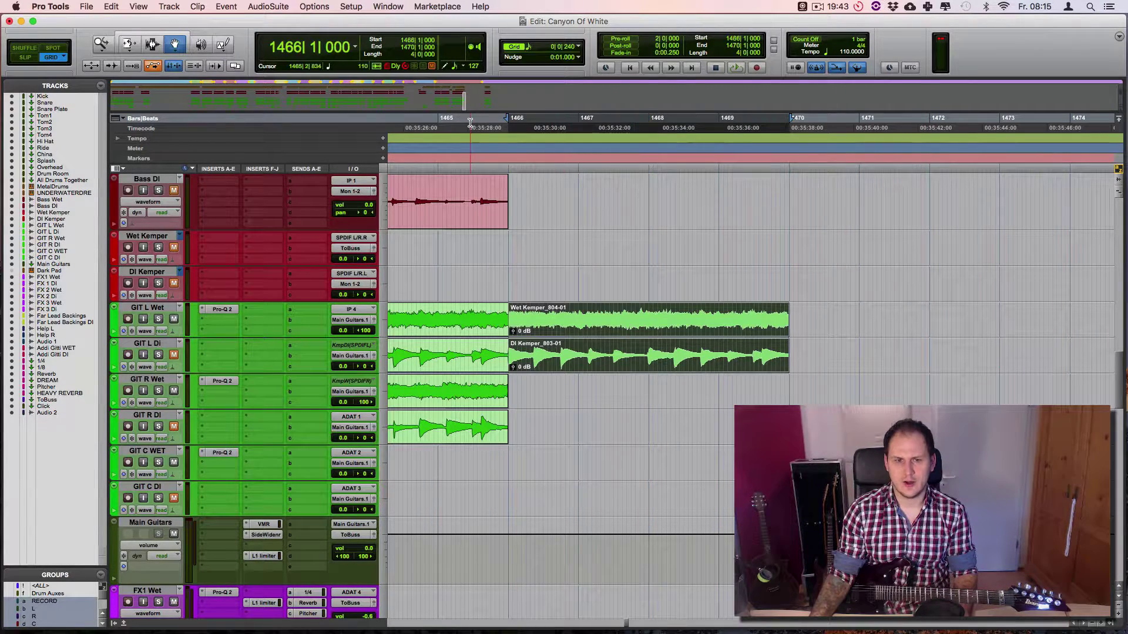
# Play back the transition into the duplicated left guitar clips from 1465|1|240.
pyautogui.click(441, 124)
pyautogui.press('space')
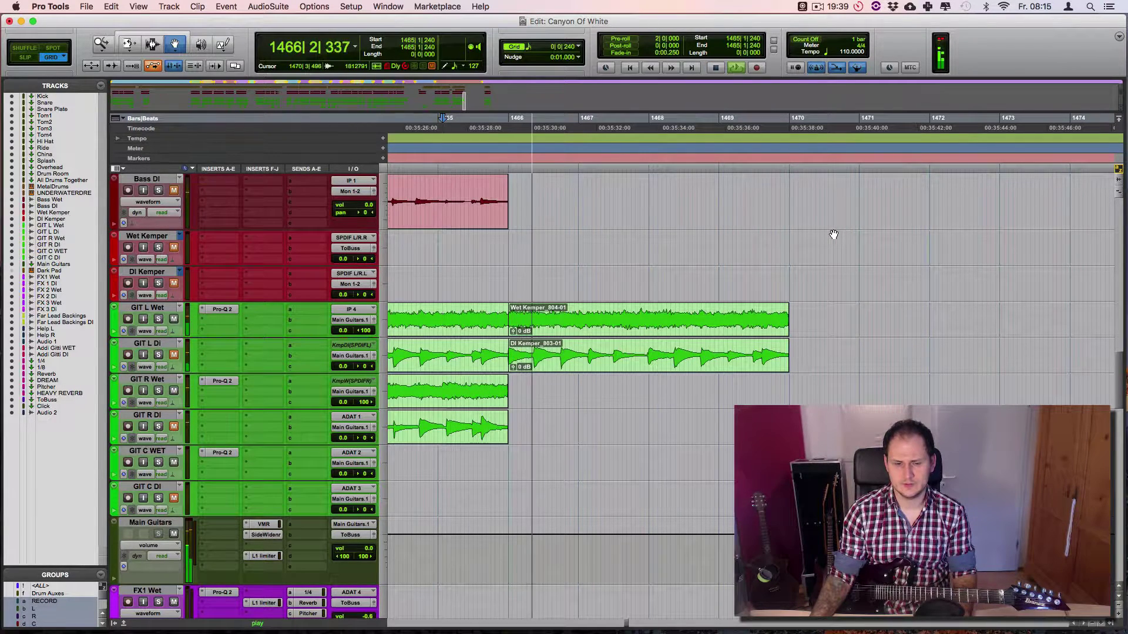
pyautogui.press('space')
# Play back the guitars and bass together from 1465|2|240 across the bar 1466 clip boundary.
pyautogui.press('t')
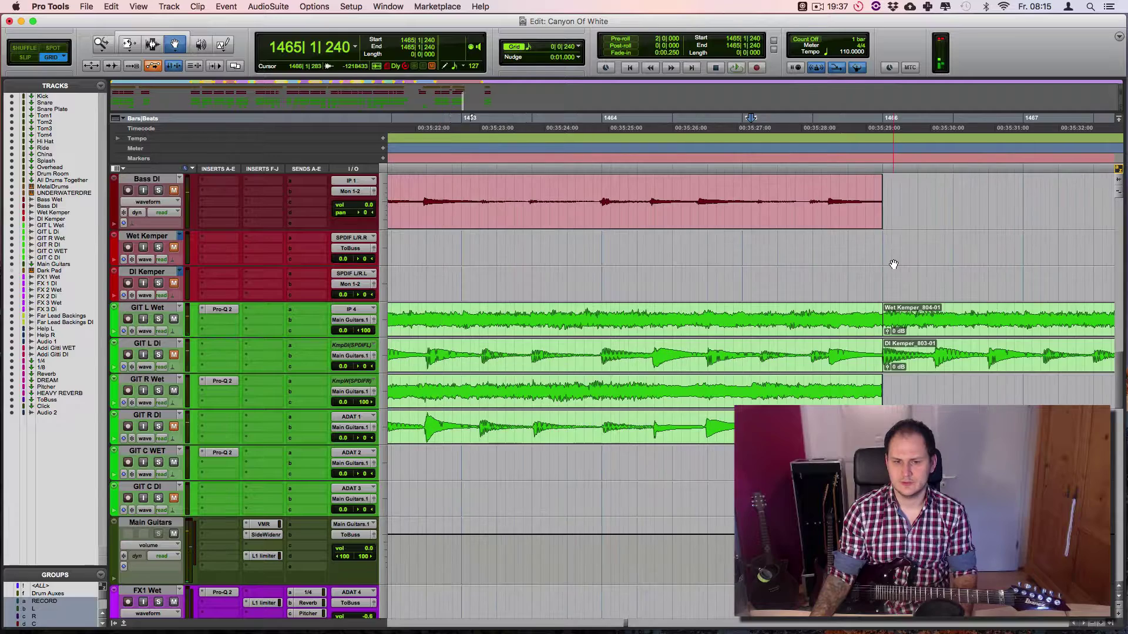
pyautogui.hscroll(5, 893, 264)
pyautogui.scroll(5, 890, 262)
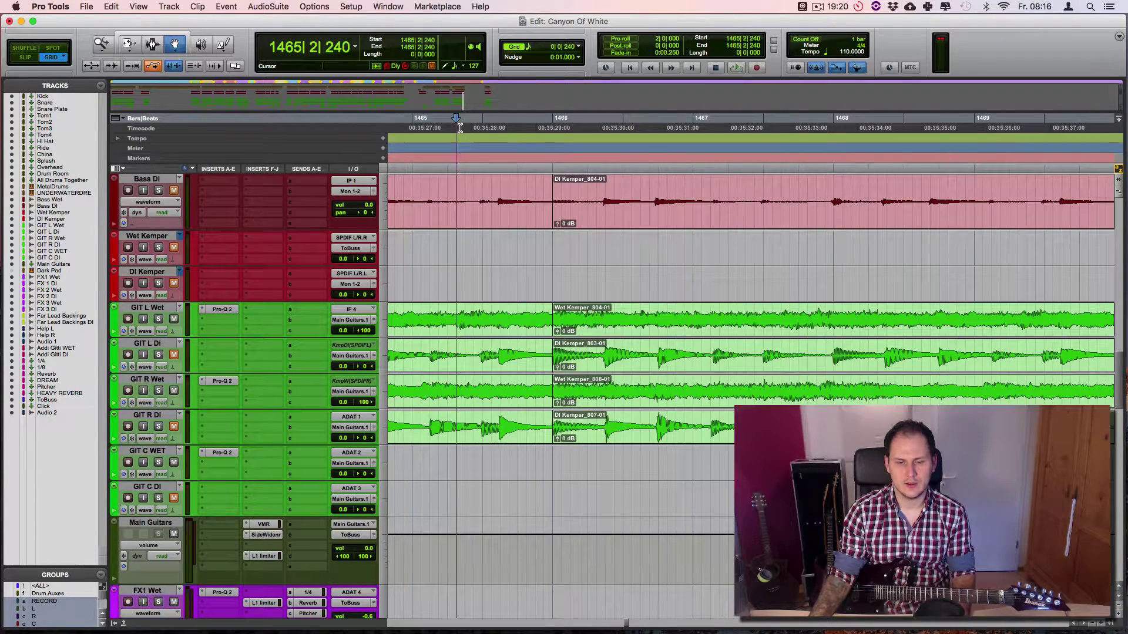
pyautogui.press('space')
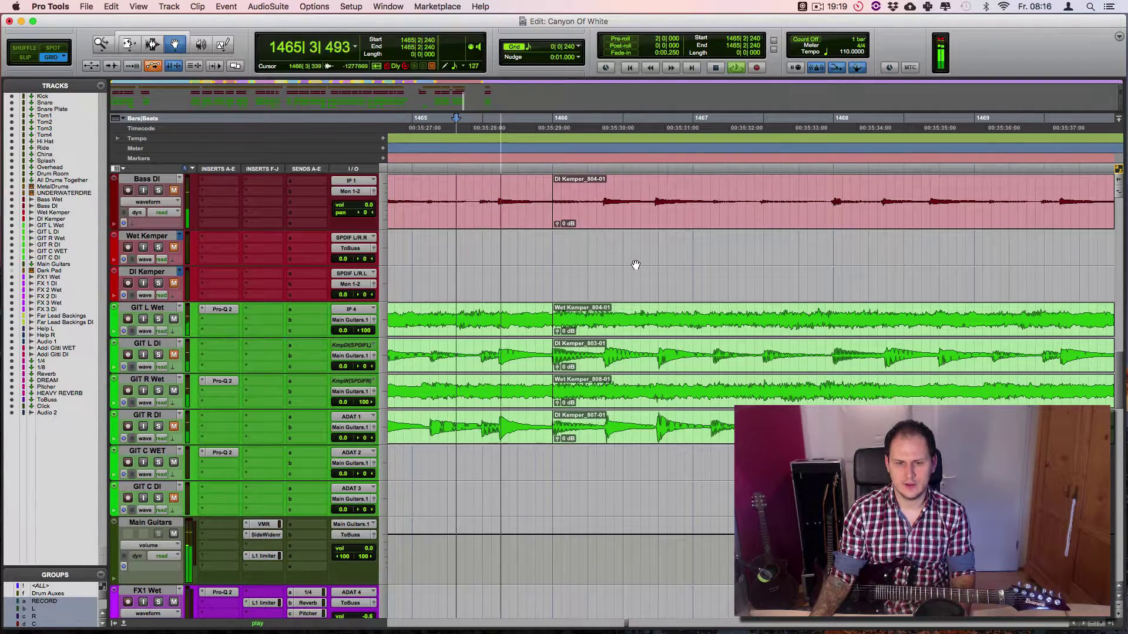
# Trim the starts of the duplicated right guitar and bass clips so the bass enters at bar 1467.
pyautogui.press('F6')
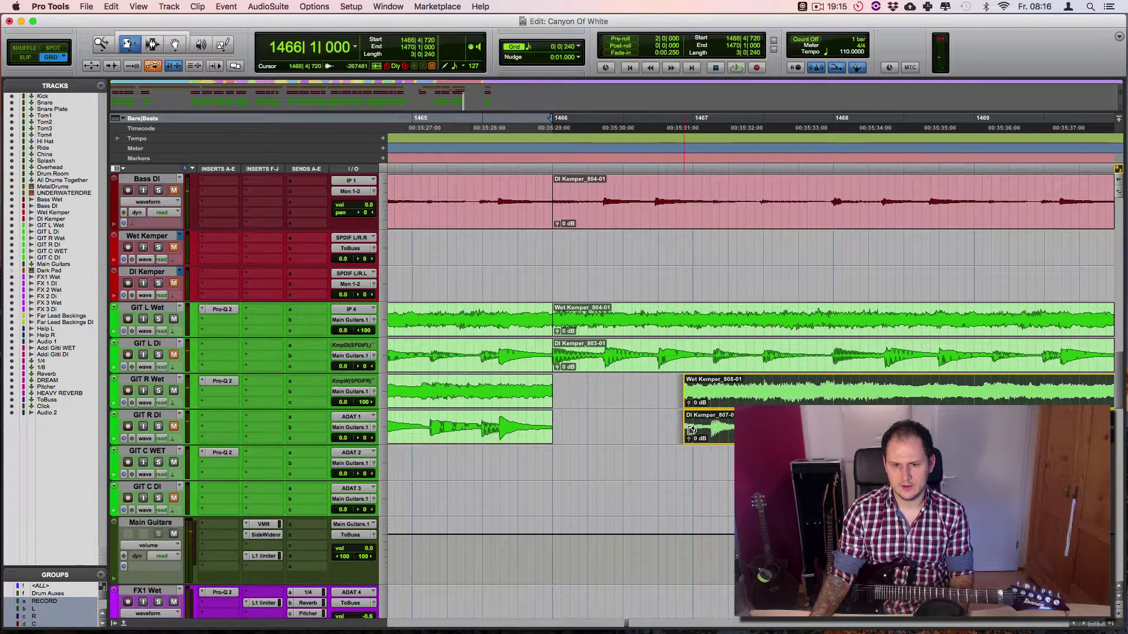
pyautogui.moveTo(623, 219); pyautogui.dragTo(694, 216)
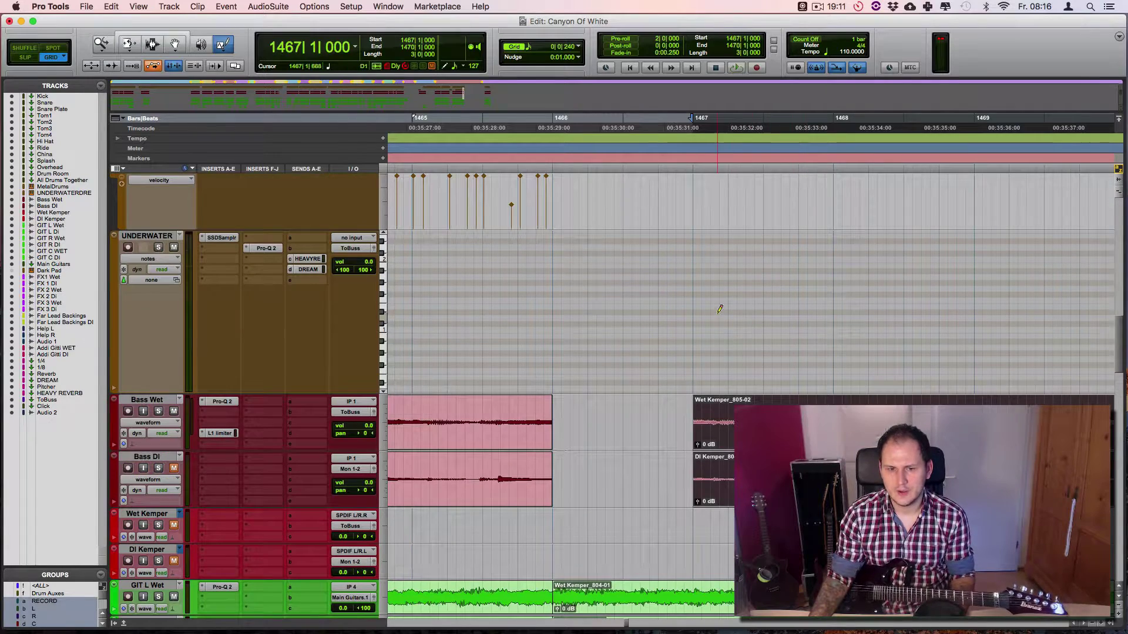
# Set the grid to eighth-note triplets (0|0|320) for programming the MetalDrums track.
pyautogui.scroll(5, 719, 296)
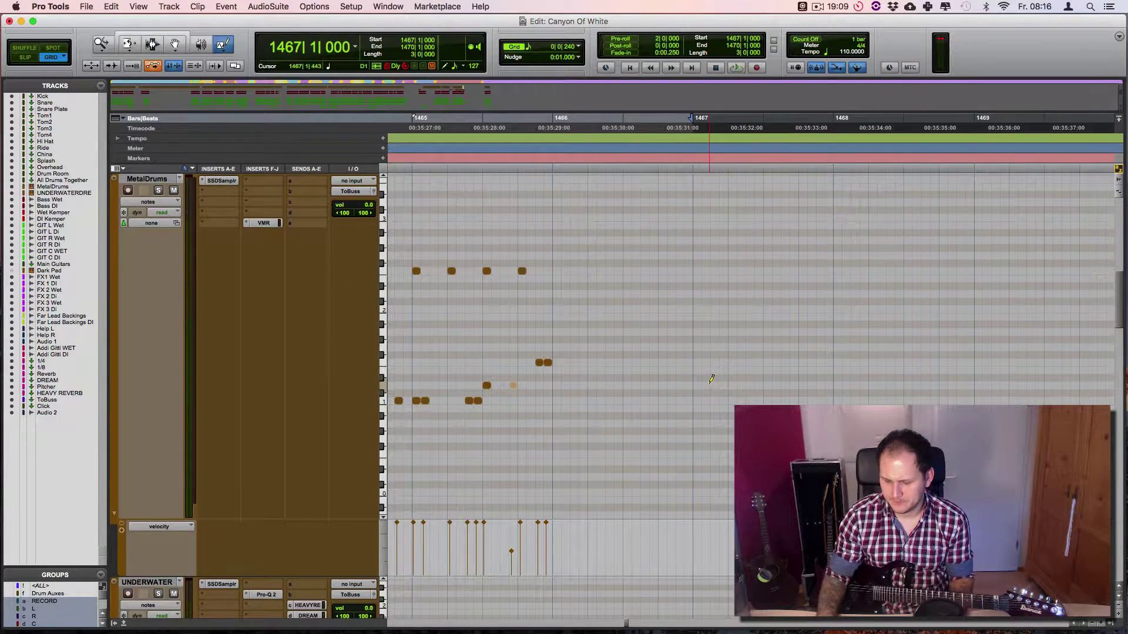
pyautogui.hotkey('ctrl', 'alt', '+')
pyautogui.hotkey('ctrl', 'alt', 't')
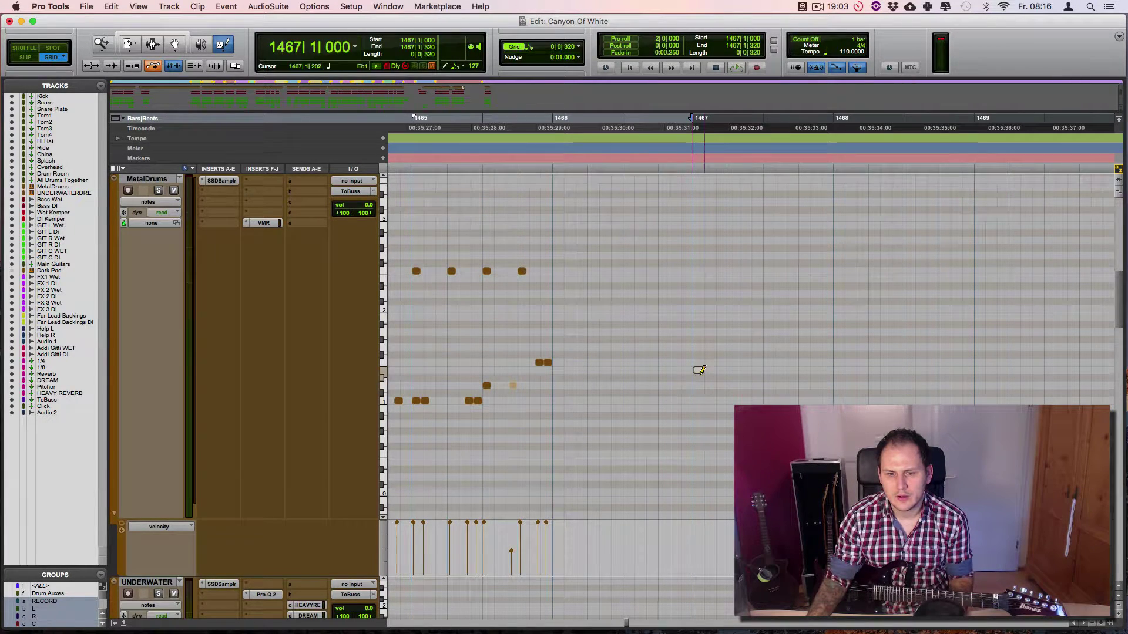
# Draw an eighth-note triplet drum fill across bar 1467 on the MetalDrums track.
pyautogui.moveTo(735, 369); pyautogui.dragTo(734, 373)
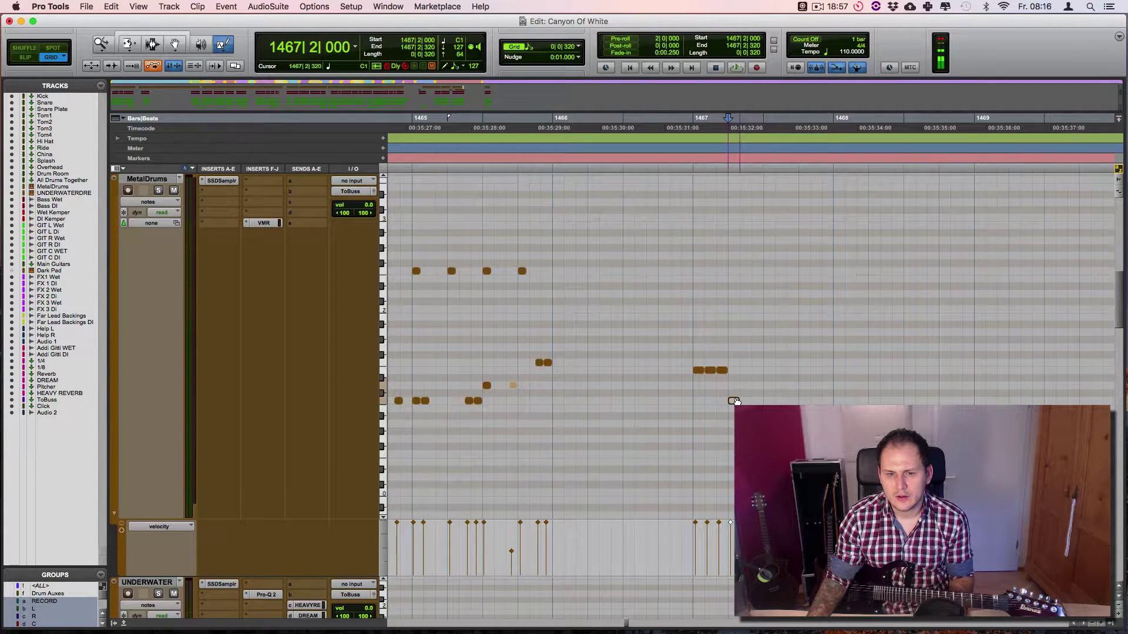
pyautogui.moveTo(745, 386)
pyautogui.mouseDown()
pyautogui.moveTo(794, 400)
pyautogui.moveTo(801, 370)
pyautogui.moveTo(821, 359)
pyautogui.mouseUp()
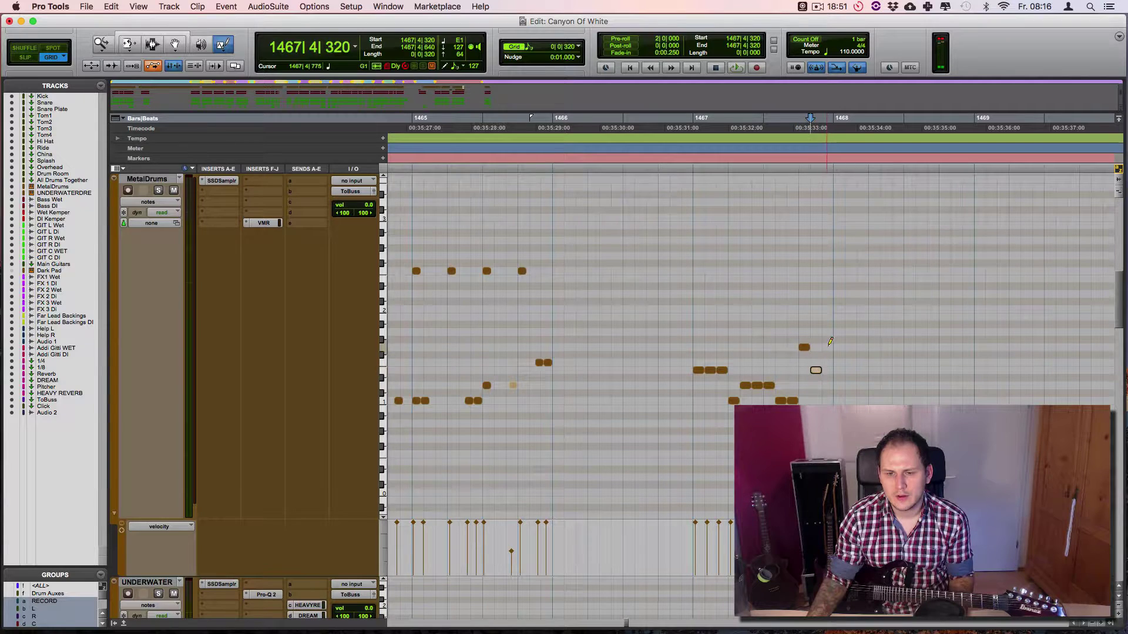
pyautogui.click(826, 362)
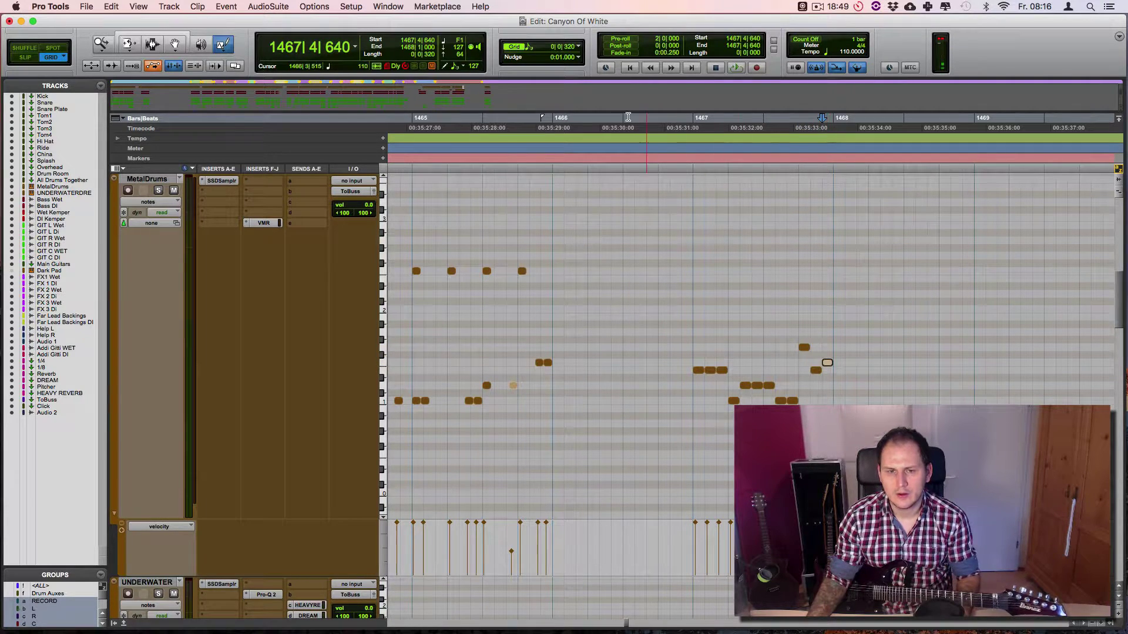
# Play back the eighth-note triplet fill from 1465|2|000.
pyautogui.click(449, 136)
pyautogui.press('space')
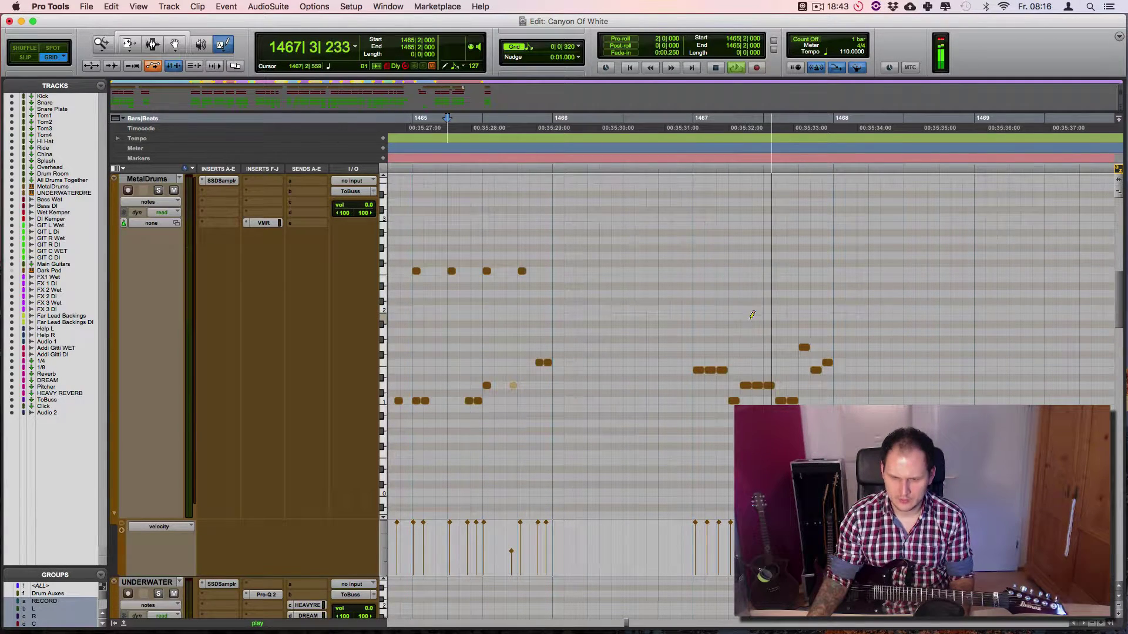
pyautogui.press('space')
# Delete all the drum fill notes in bar 1467 on the MetalDrums track.
pyautogui.press('F6')
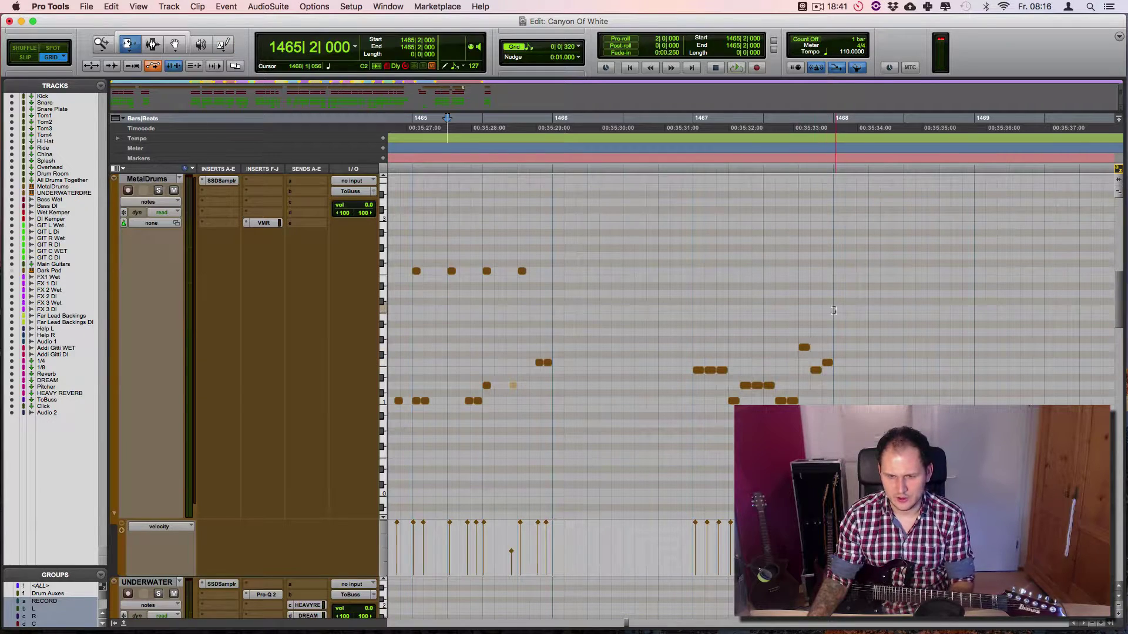
pyautogui.moveTo(847, 304); pyautogui.dragTo(692, 432)
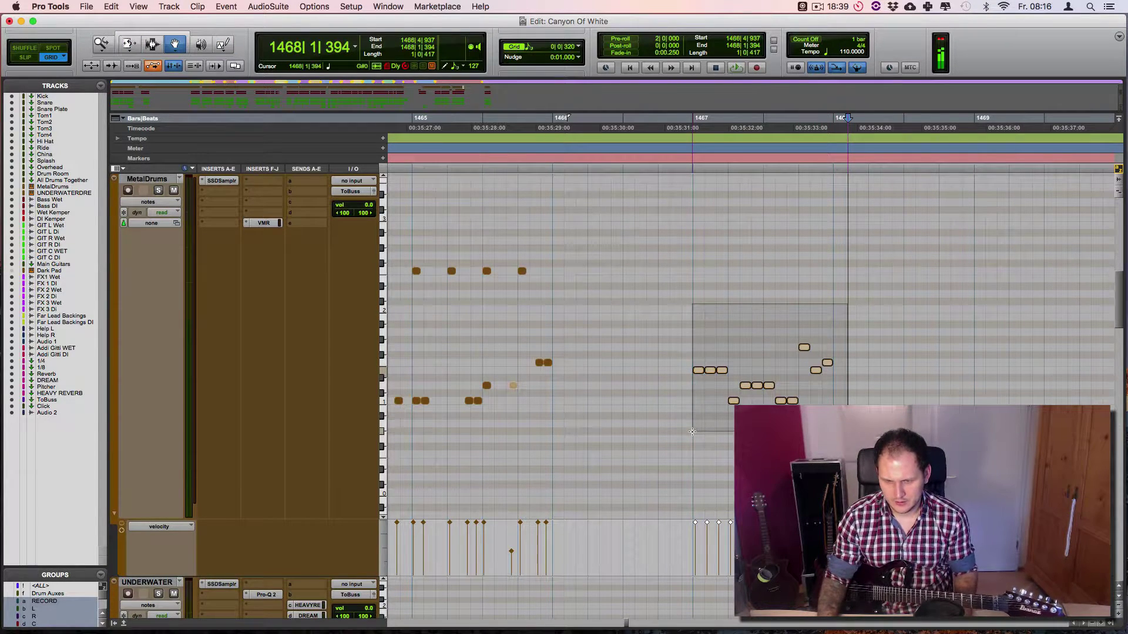
pyautogui.press('BackSpace')
# Set the grid to sixteenth-note triplets (0|0|160) and play the guitar and bass at bar 1467 for reference.
pyautogui.hotkey('ctrl', 'alt', '-')
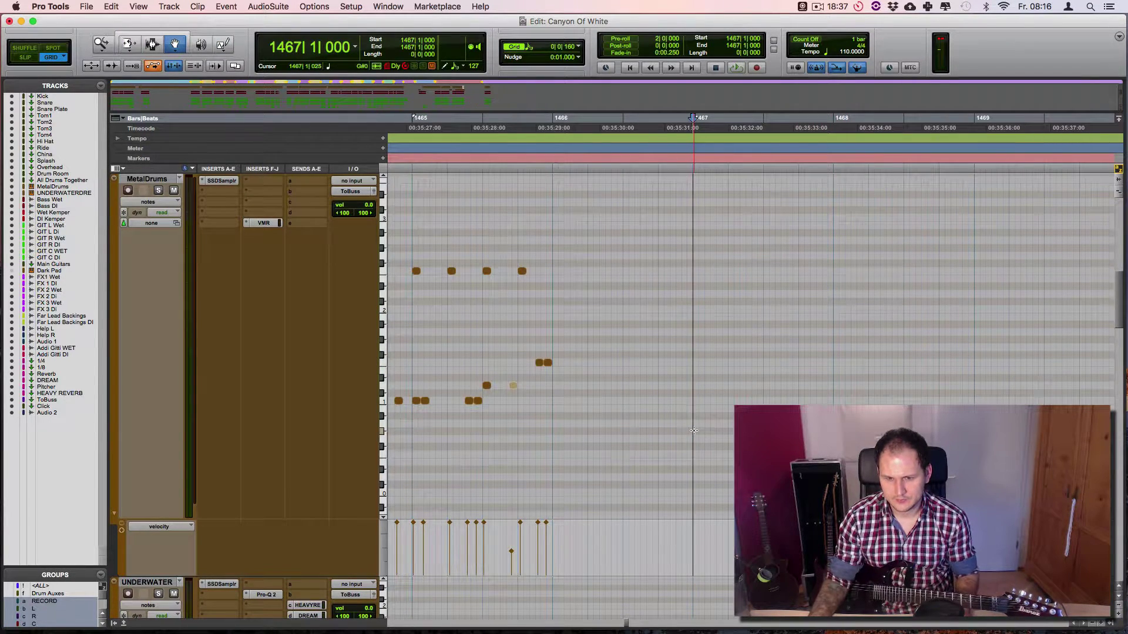
pyautogui.scroll(-10, 740, 235)
pyautogui.press('space')
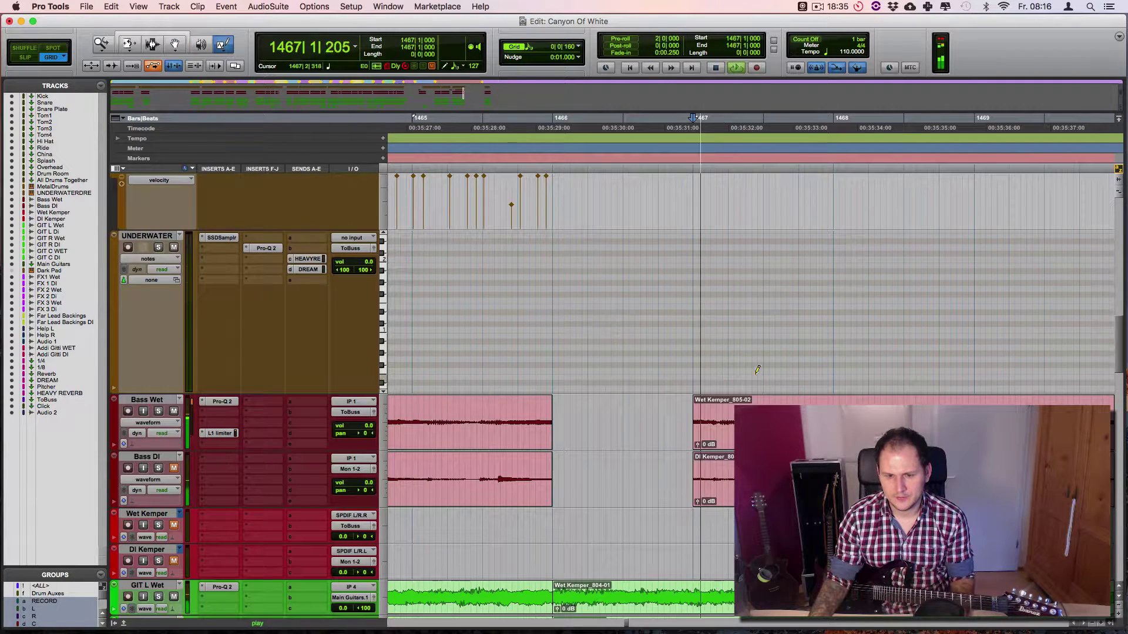
pyautogui.press('space')
pyautogui.scroll(10, 739, 235)
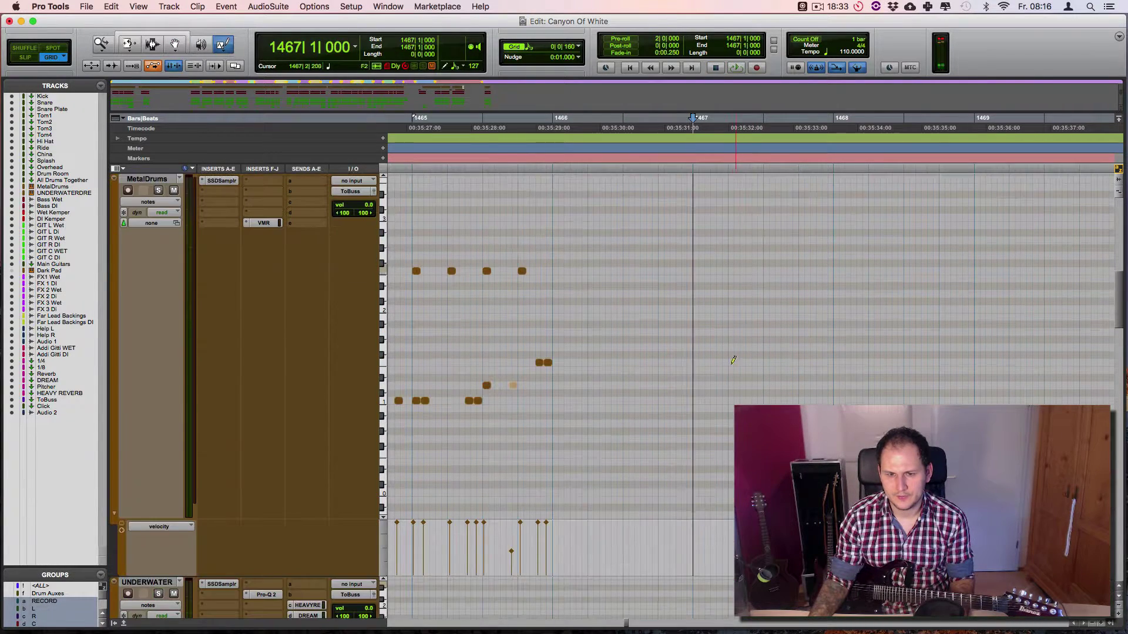
# On MetalDrums, draw two groups of three D1 notes, each followed by one C1 note, from the start of bar 1467.
pyautogui.click(696, 385)
pyautogui.click(702, 386)
pyautogui.click(707, 386)
pyautogui.click(714, 401)
pyautogui.moveTo(720, 387); pyautogui.dragTo(733, 387)
pyautogui.click(737, 401)
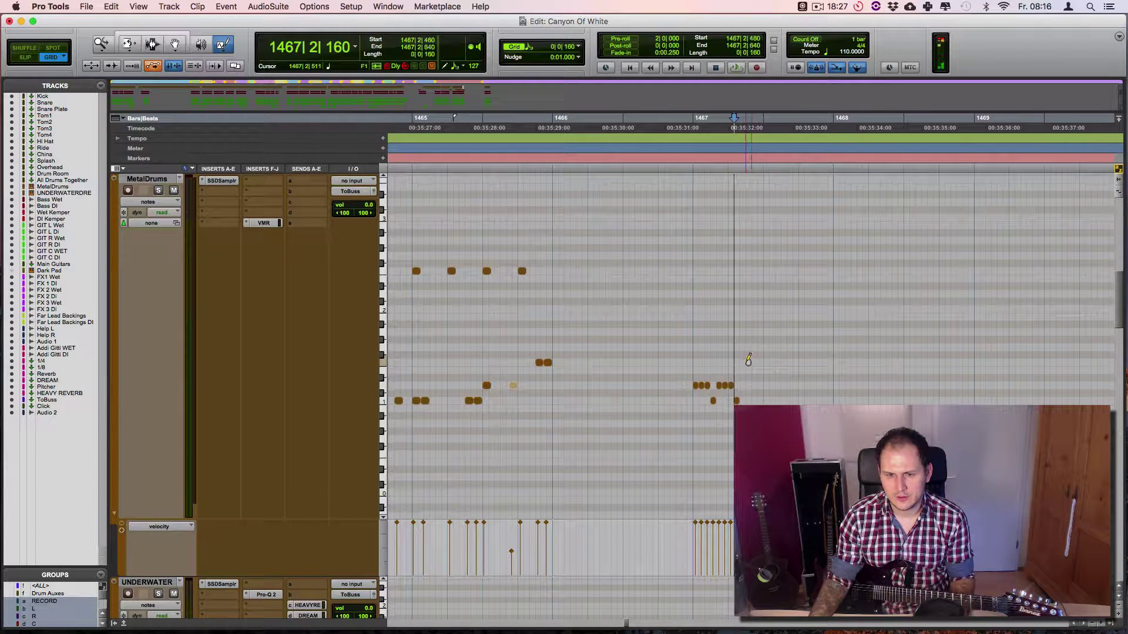
# Continue the fill with three consecutive F1 notes followed by one C1 note, ending just before beat 3.
pyautogui.click(747, 362)
pyautogui.click(741, 362)
pyautogui.click(754, 362)
pyautogui.click(760, 401)
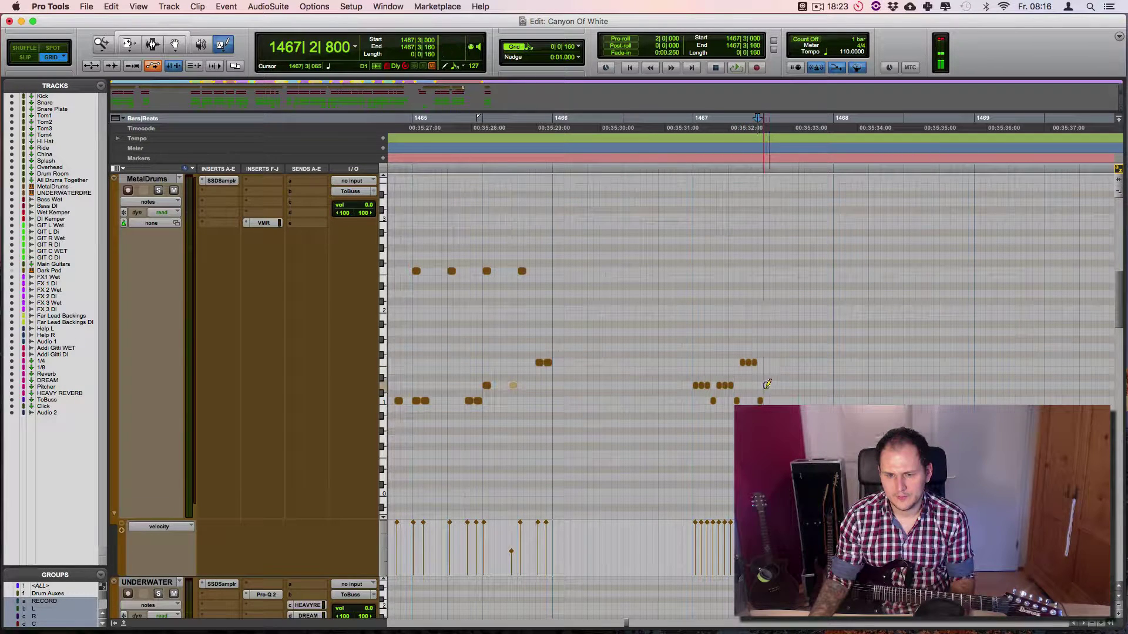
# Draw D1, G1, F1, D1, two C1 notes and D1 in consecutive grid slots from beat 3 to beat 4.
pyautogui.click(767, 386)
pyautogui.click(772, 347)
pyautogui.click(778, 362)
pyautogui.click(783, 370)
pyautogui.moveTo(787, 391); pyautogui.dragTo(790, 386)
pyautogui.click(789, 401)
pyautogui.click(796, 401)
pyautogui.click(801, 385)
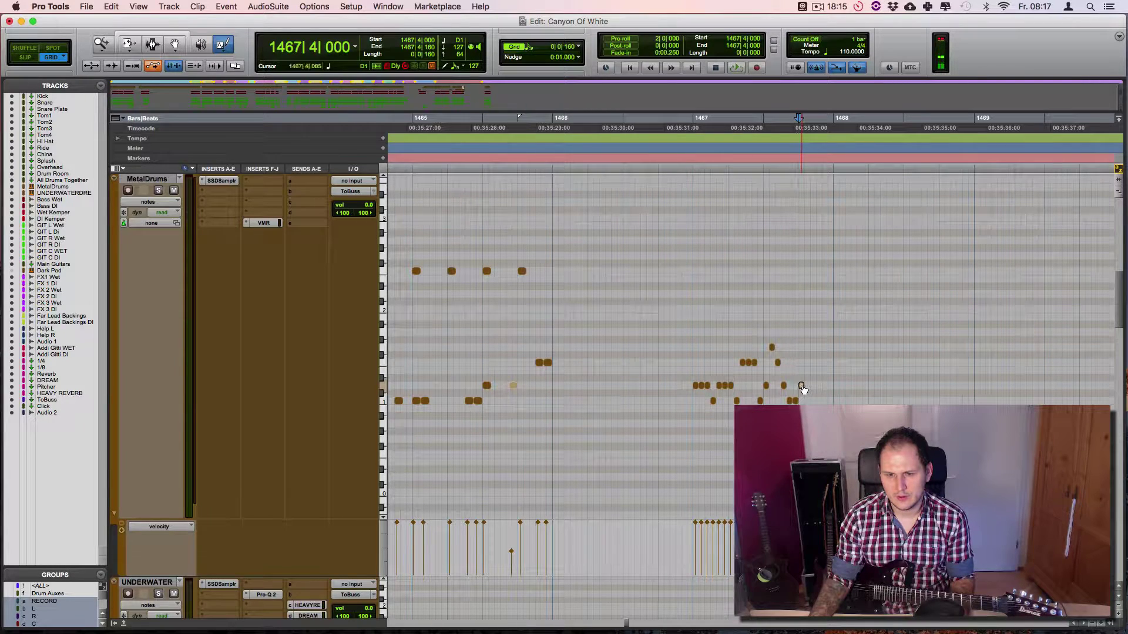
# Play back the partial drum fill from 1465|3|160.
pyautogui.click(491, 133)
pyautogui.press('space')
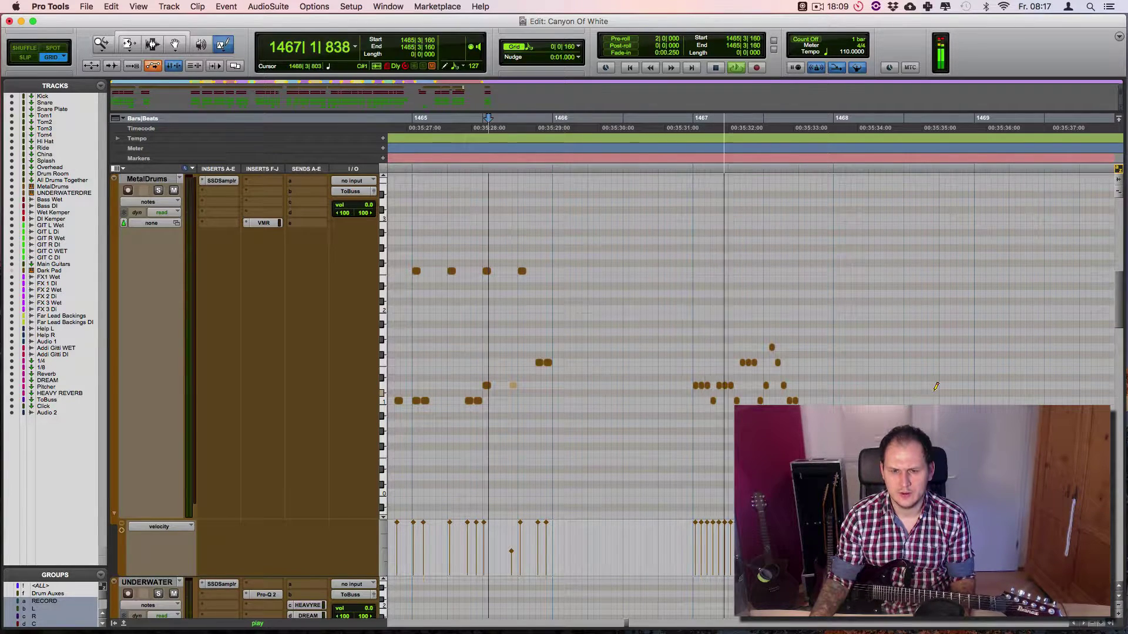
pyautogui.press('space')
# Complete the last beat of bar 1467 with two D1 notes, one F1 and two more D1 notes.
pyautogui.press('super+bracketright')
pyautogui.hscroll(8, 930, 388)
pyautogui.click(824, 385)
pyautogui.click(835, 385)
pyautogui.click(848, 363)
pyautogui.click(859, 385)
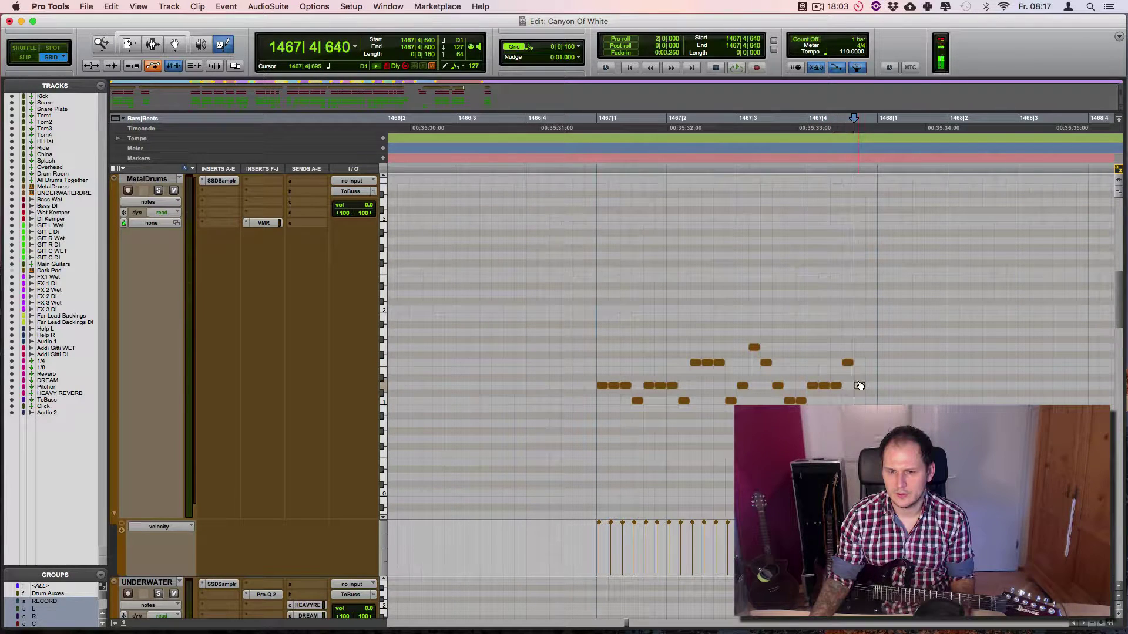
pyautogui.click(871, 385)
# Save the session and play back the completed fill from 1466|3|800.
pyautogui.click(512, 146)
pyautogui.press('r')
pyautogui.press('super+s')
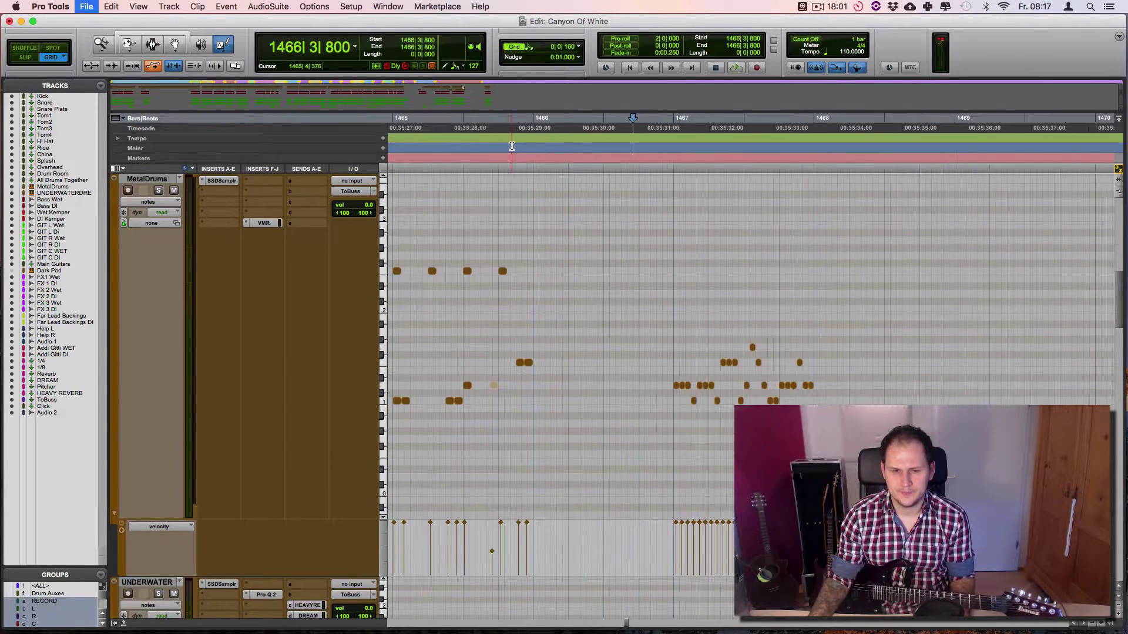
pyautogui.press('space')
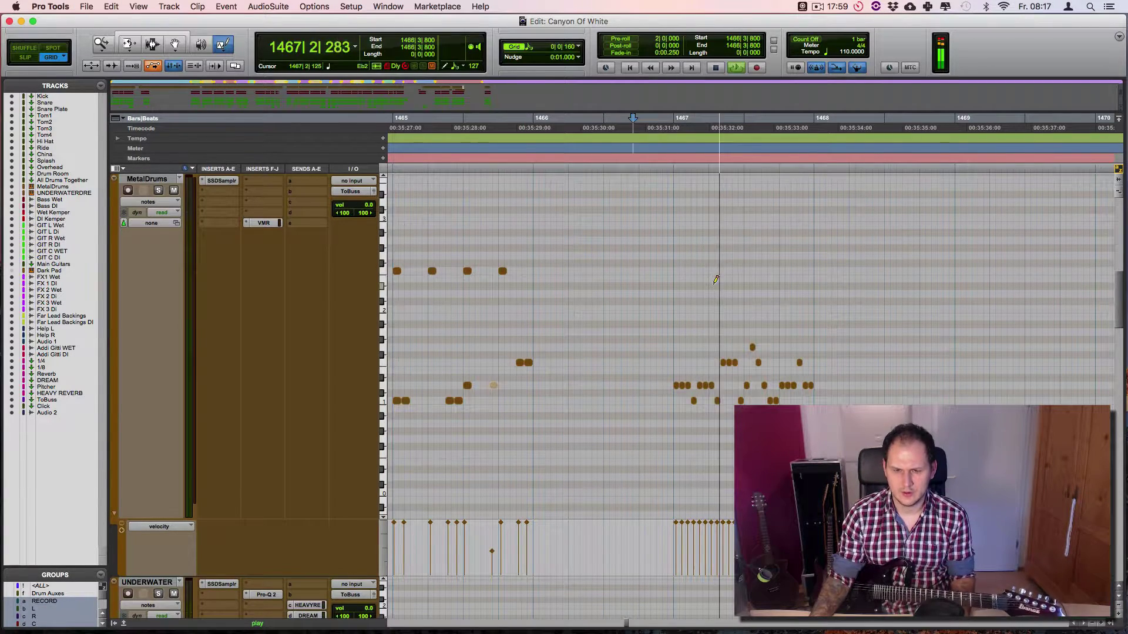
pyautogui.press('space')
# In bar 1468, draw C1 and E0 on beat 1, F2 on beat 2, C1 at 1468|2|480, and D1 and B2 on beat 3.
pyautogui.press('t')
pyautogui.click(558, 400)
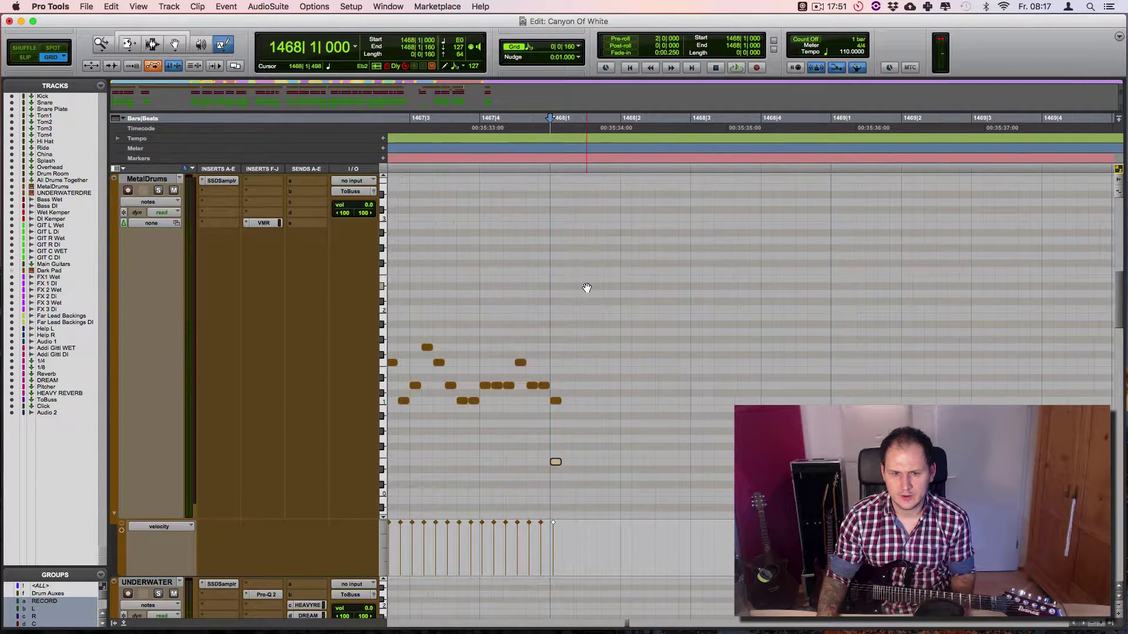
pyautogui.click(595, 271)
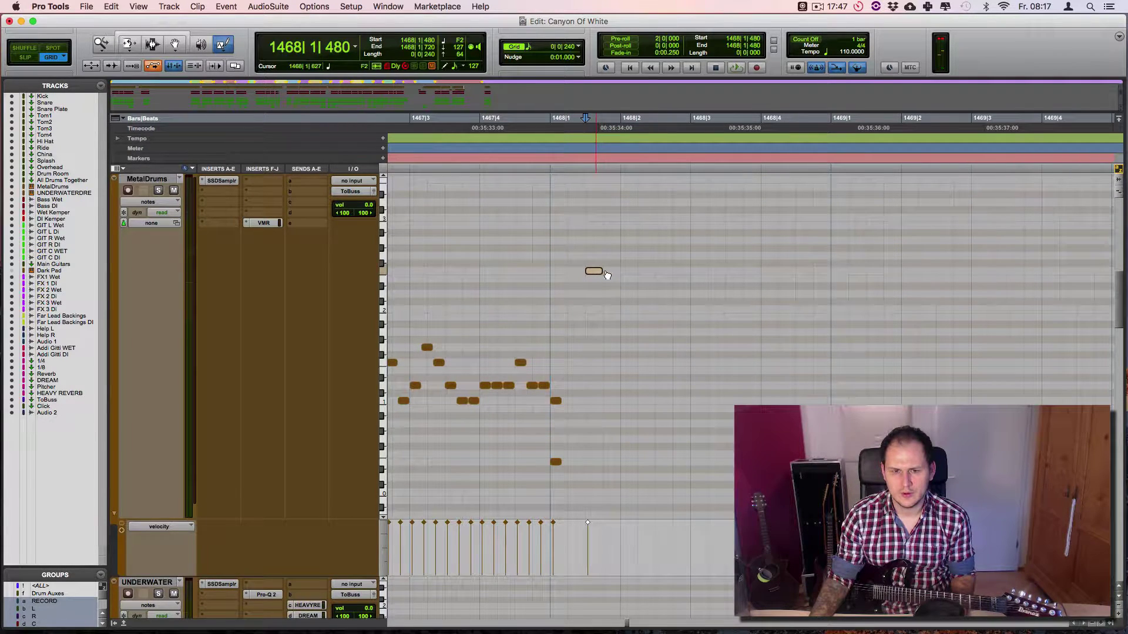
pyautogui.click(681, 453)
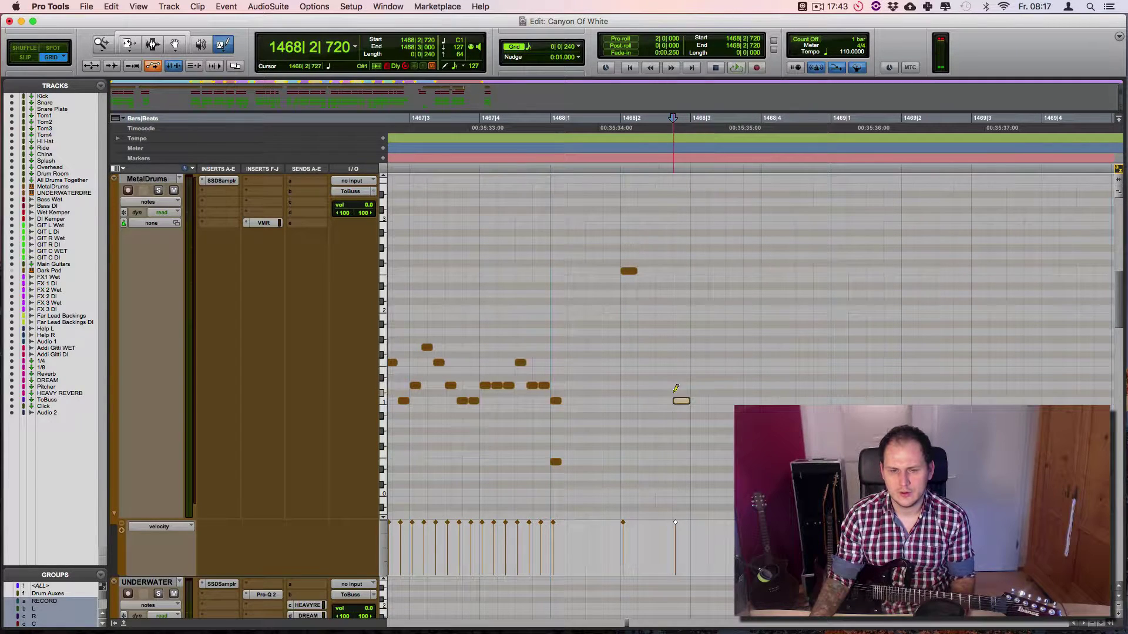
pyautogui.click(702, 386)
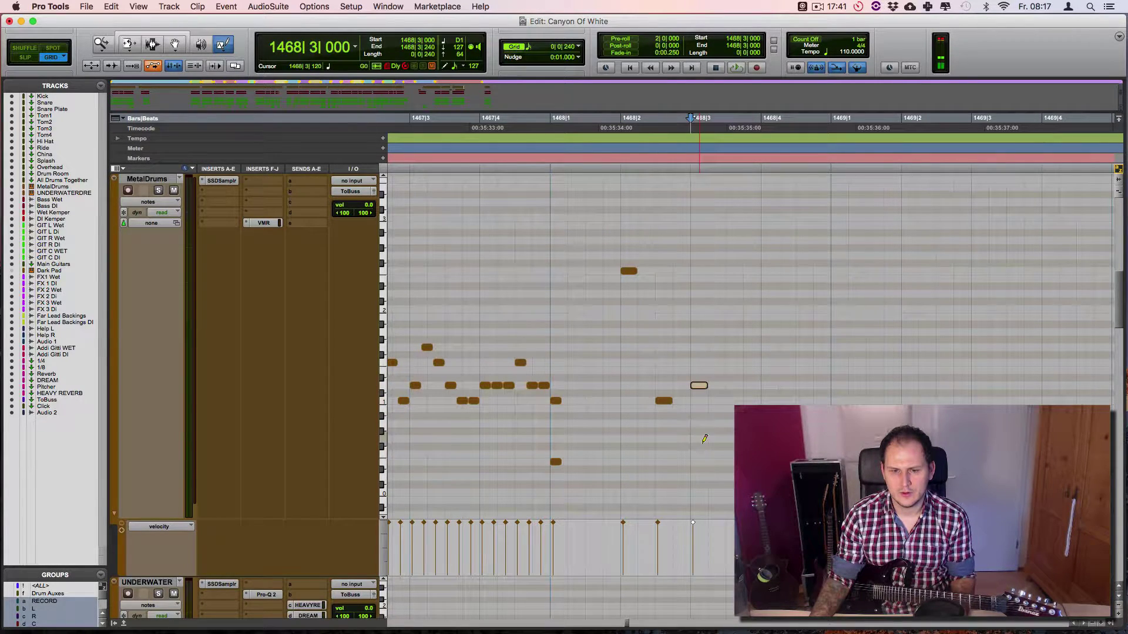
pyautogui.moveTo(703, 263); pyautogui.dragTo(709, 225)
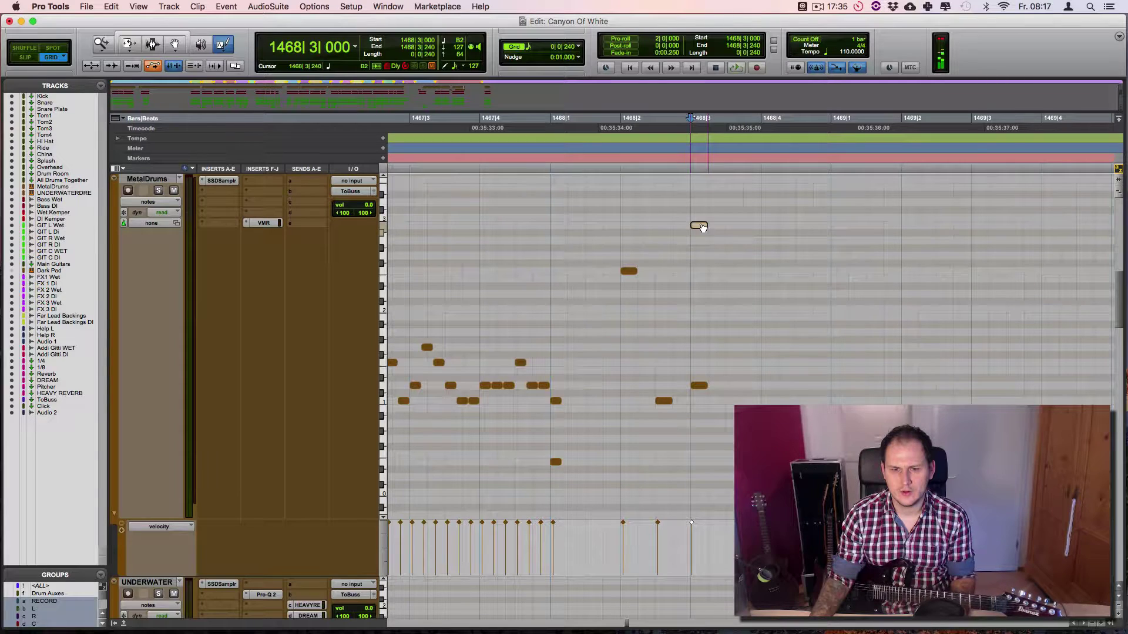
# Play back the new bar 1468 drum notes from 1467|3|480.
pyautogui.click(445, 133)
pyautogui.press('space')
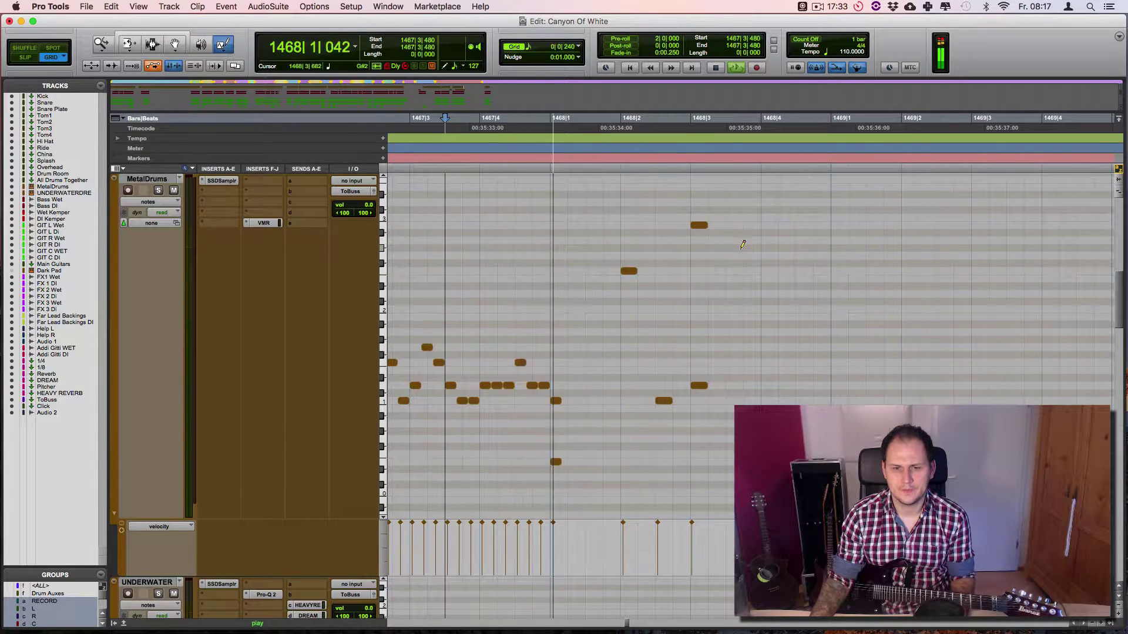
pyautogui.press('space')
# Add a low-velocity D1 ghost note at 1468|3|480 on the MetalDrums track.
pyautogui.click(734, 385)
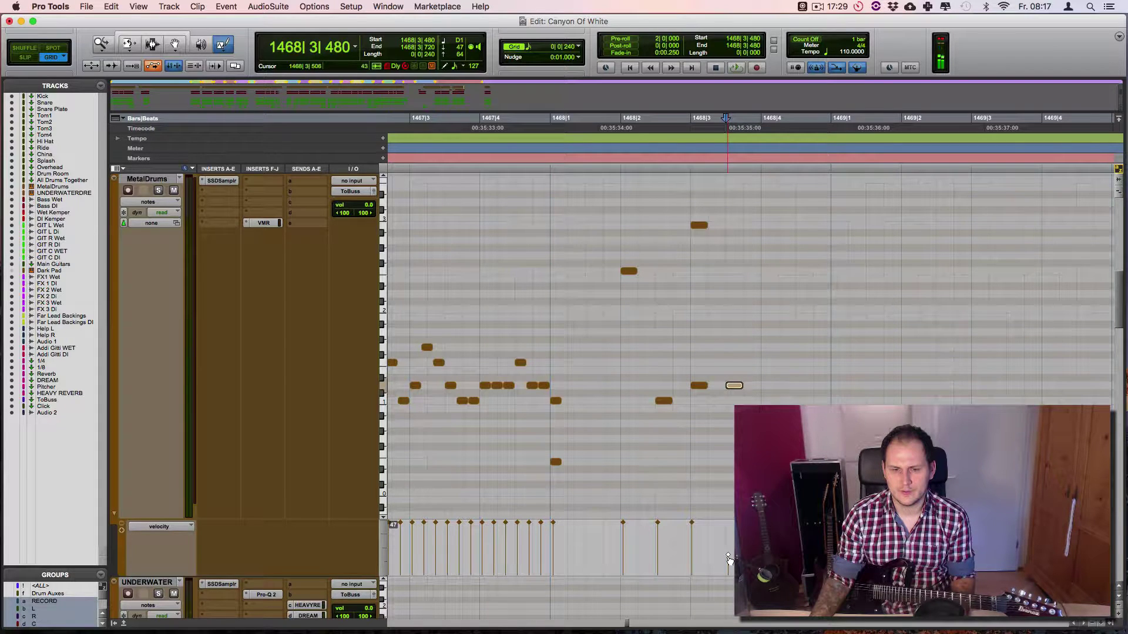
pyautogui.press('r')
# Play back the fill and following groove from 1467|1|480 and save the session.
pyautogui.click(530, 137)
pyautogui.press('space')
pyautogui.press('r')
pyautogui.press('super+s')
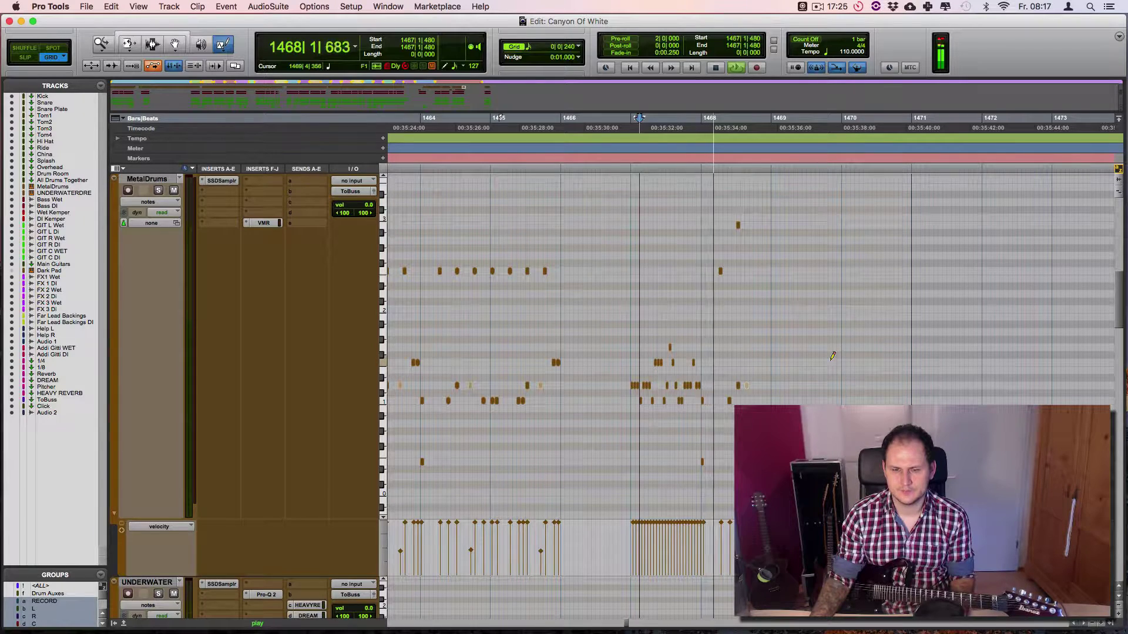
# Move the low-velocity D1 ghost note in bar 1468 to 1468|3|720 and play back from 1466|2|240.
pyautogui.press('space')
pyautogui.press('t')
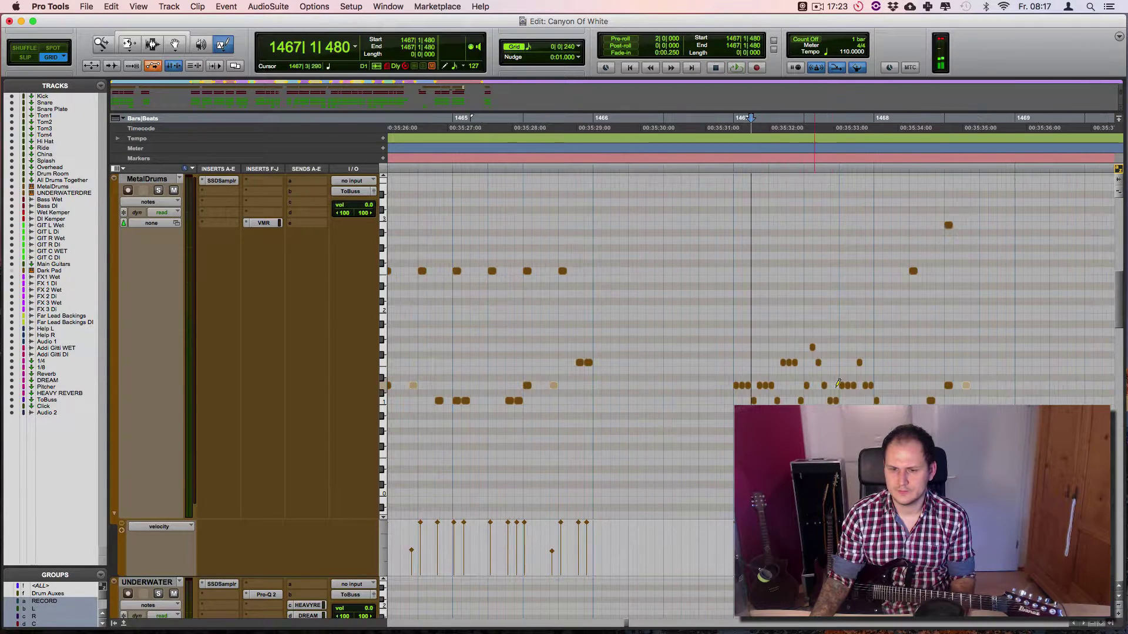
pyautogui.click(968, 388)
pyautogui.click(637, 141)
pyautogui.press('space')
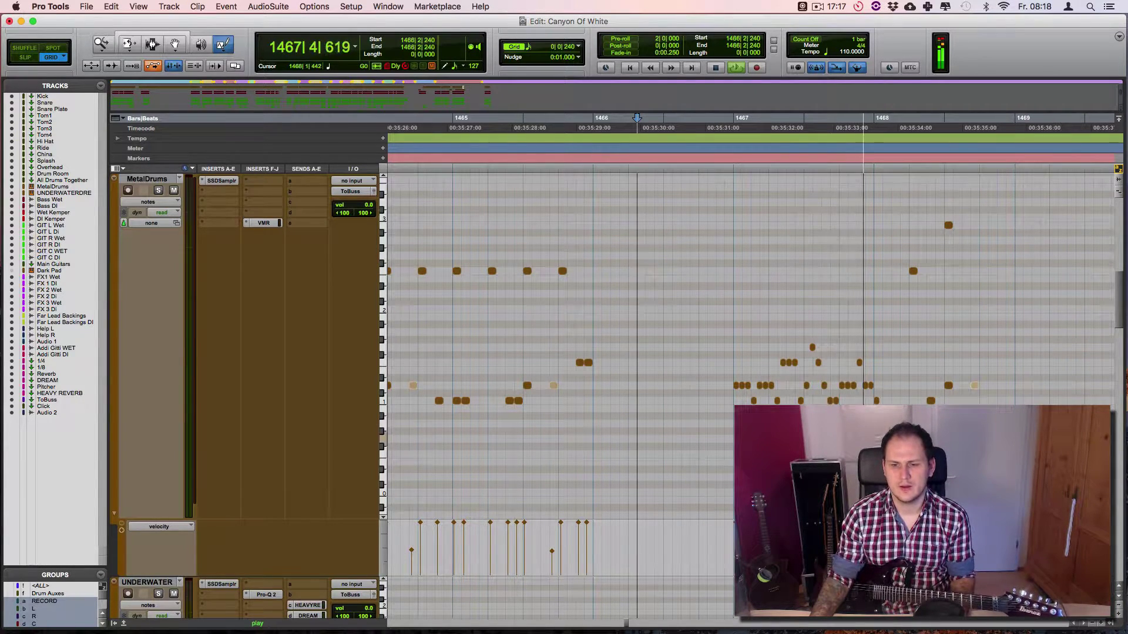
pyautogui.press('space')
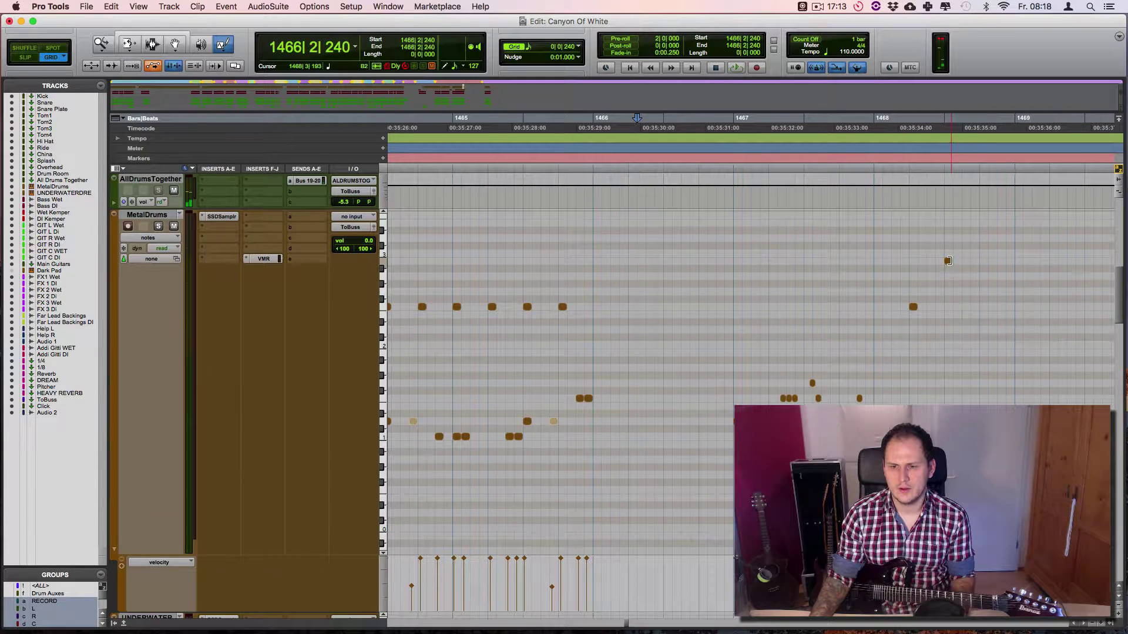
# Lower the B2 note at 1468|3|000 to E2 and play back the fill from 1466|4|000.
pyautogui.click(949, 262)
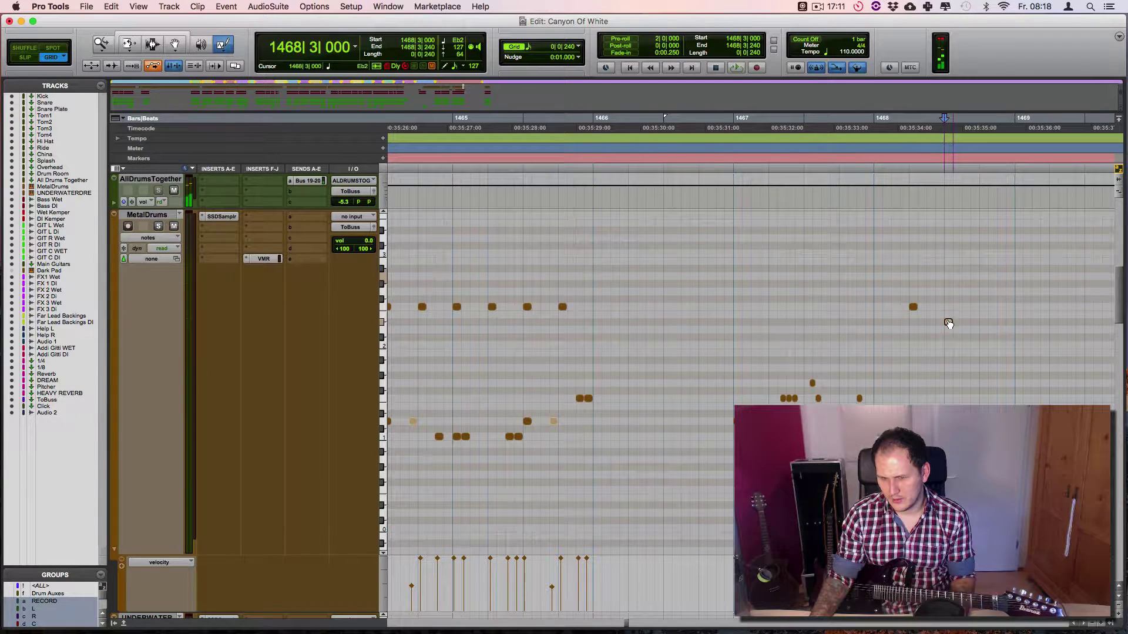
pyautogui.click(700, 118)
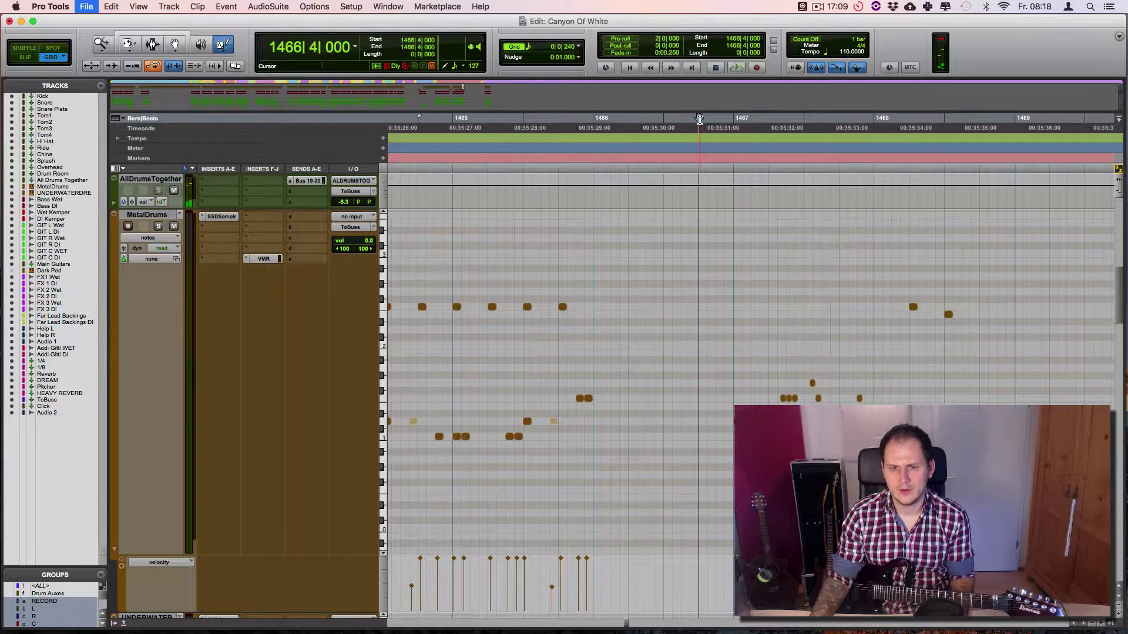
pyautogui.press('space')
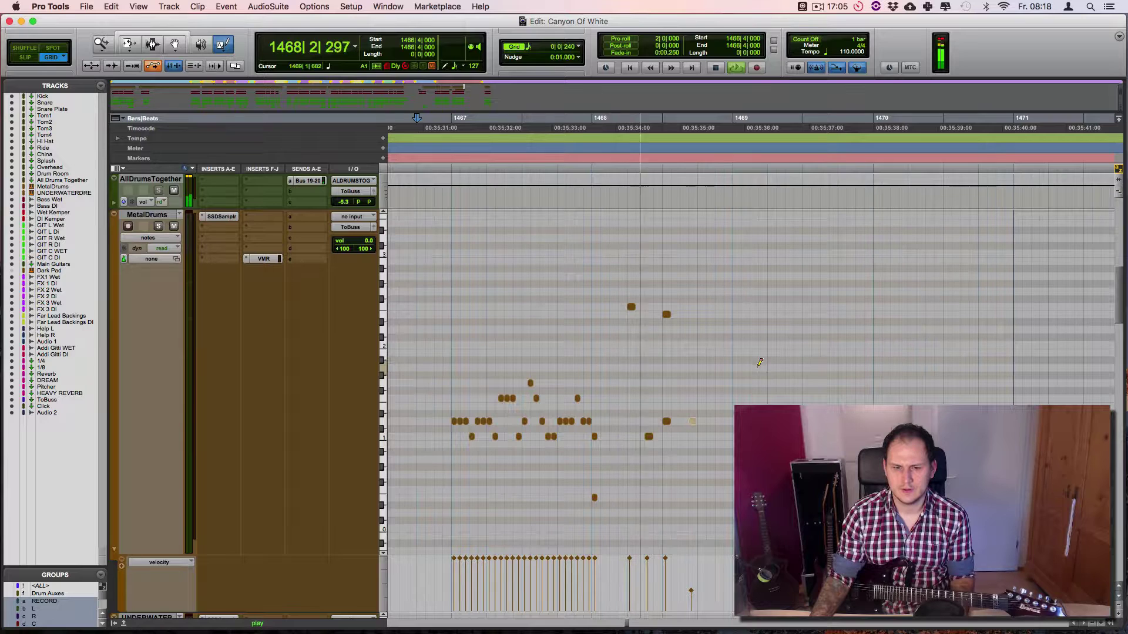
pyautogui.press('space')
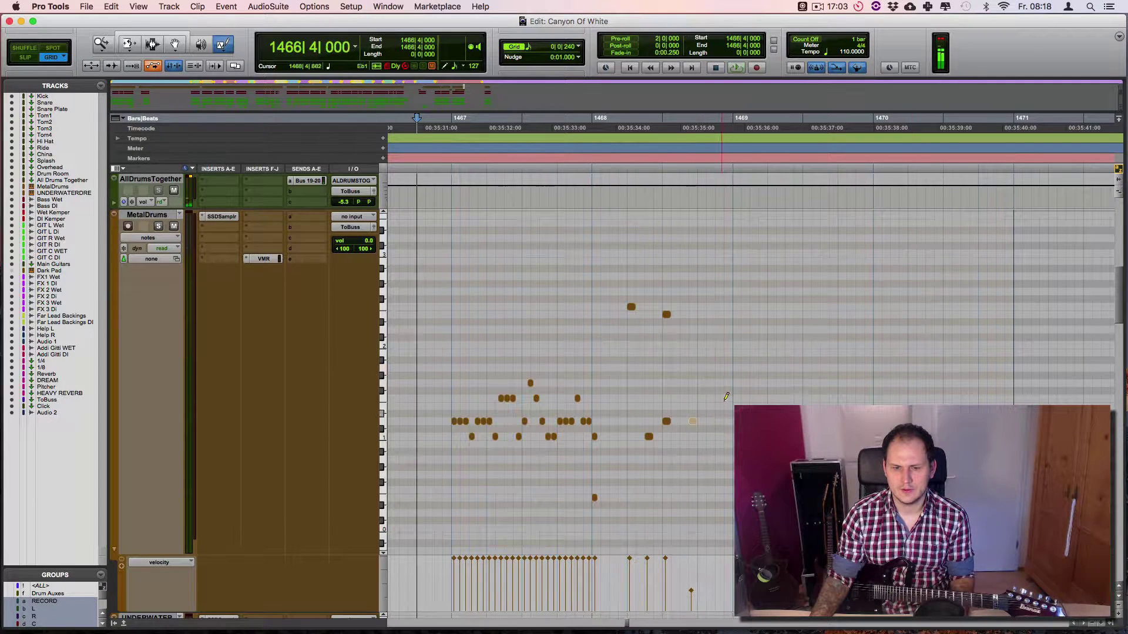
# Draw E2 notes on each beat from 1468|4|000 to 1469|3|000, plus C1 at 1469|1|000, 1469|1|240, 1469|1|480 and 1469|2|480.
pyautogui.click(701, 314)
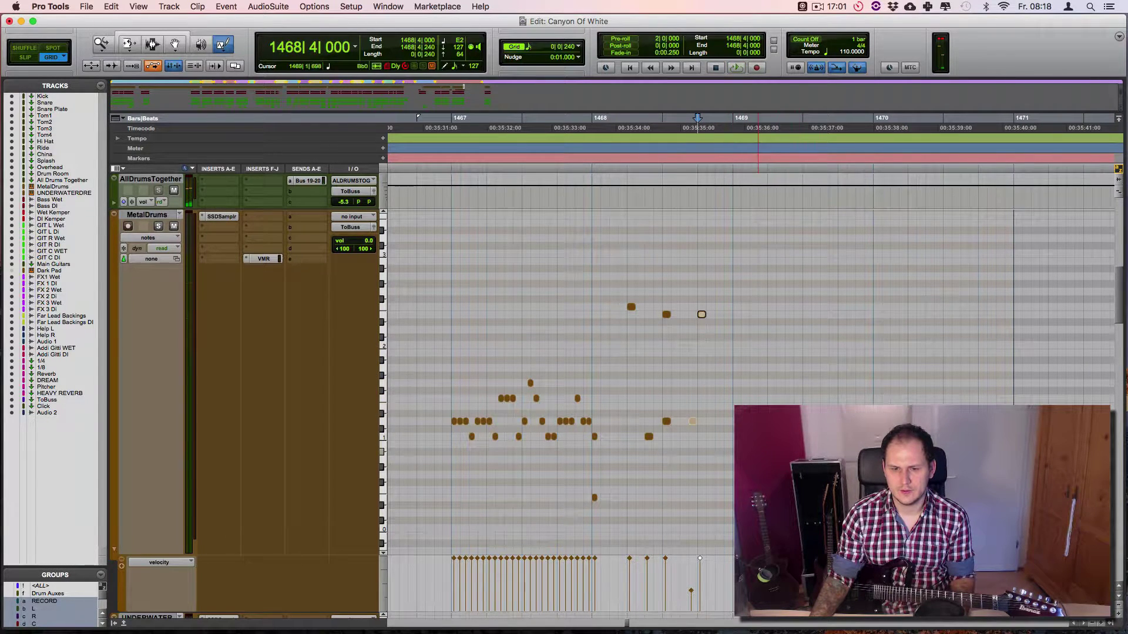
pyautogui.click(737, 437)
pyautogui.click(745, 437)
pyautogui.click(755, 436)
pyautogui.click(809, 314)
pyautogui.click(790, 436)
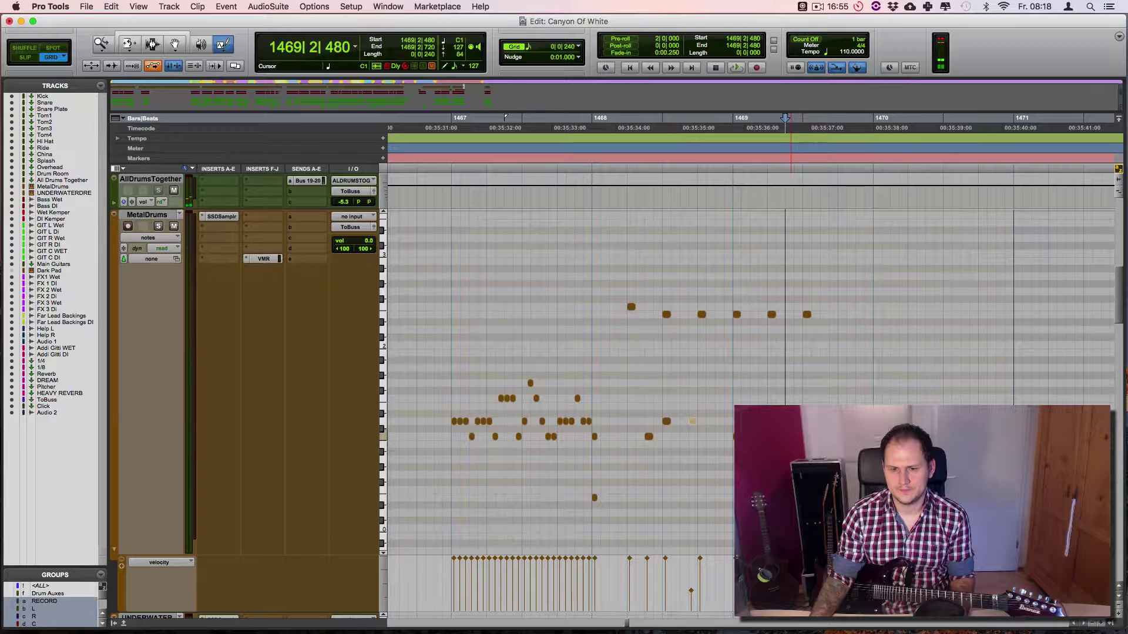
# Play back the drum fill and the extended groove from 1466|4|480.
pyautogui.press('r')
pyautogui.press('space')
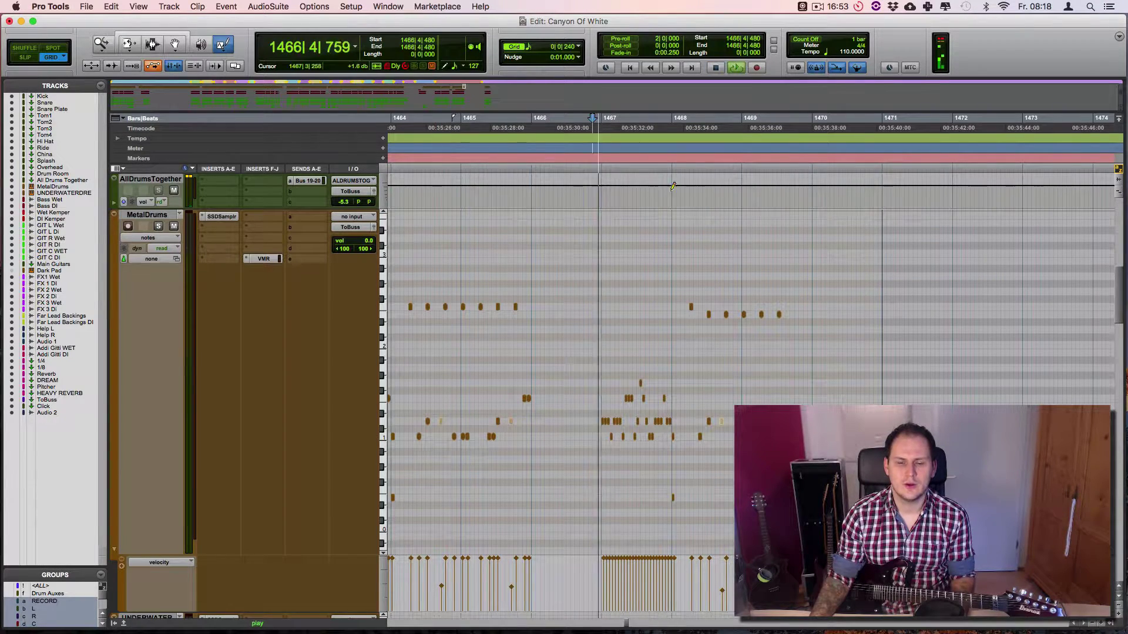
pyautogui.scroll(-5, 815, 330)
pyautogui.scroll(5, 819, 333)
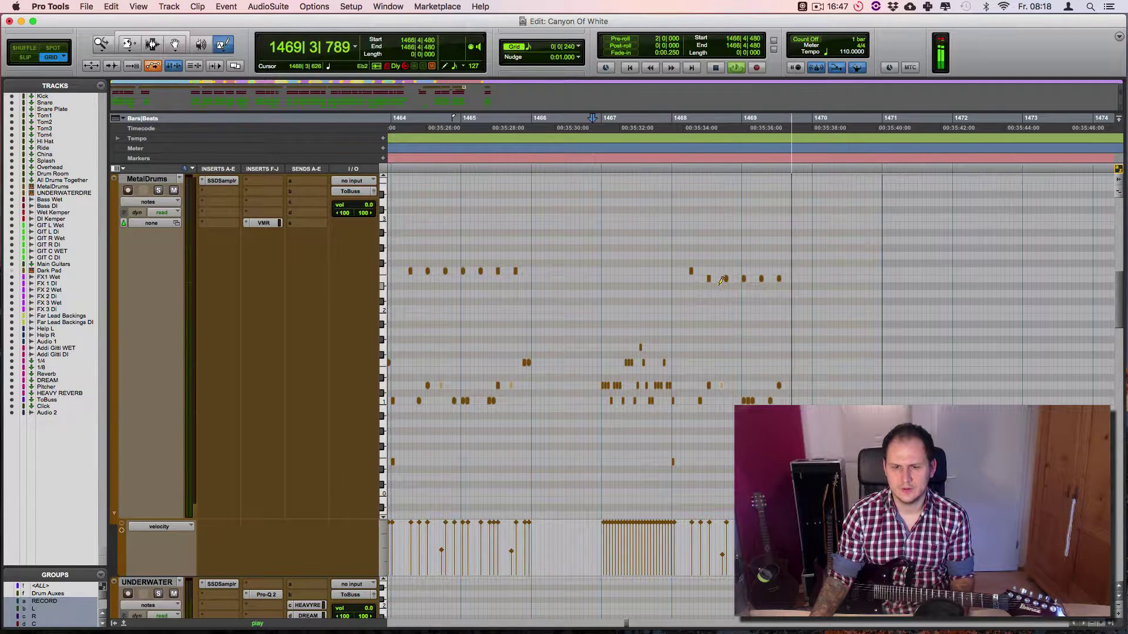
pyautogui.press('space')
# Raise the five E2 notes from 1468|3|000 through 1469|3|000 to F2 and play back from 1465|4|240.
pyautogui.press('F8')
pyautogui.moveTo(839, 270)
pyautogui.mouseDown()
pyautogui.moveTo(708, 290)
pyautogui.moveTo(710, 280)
pyautogui.mouseUp()
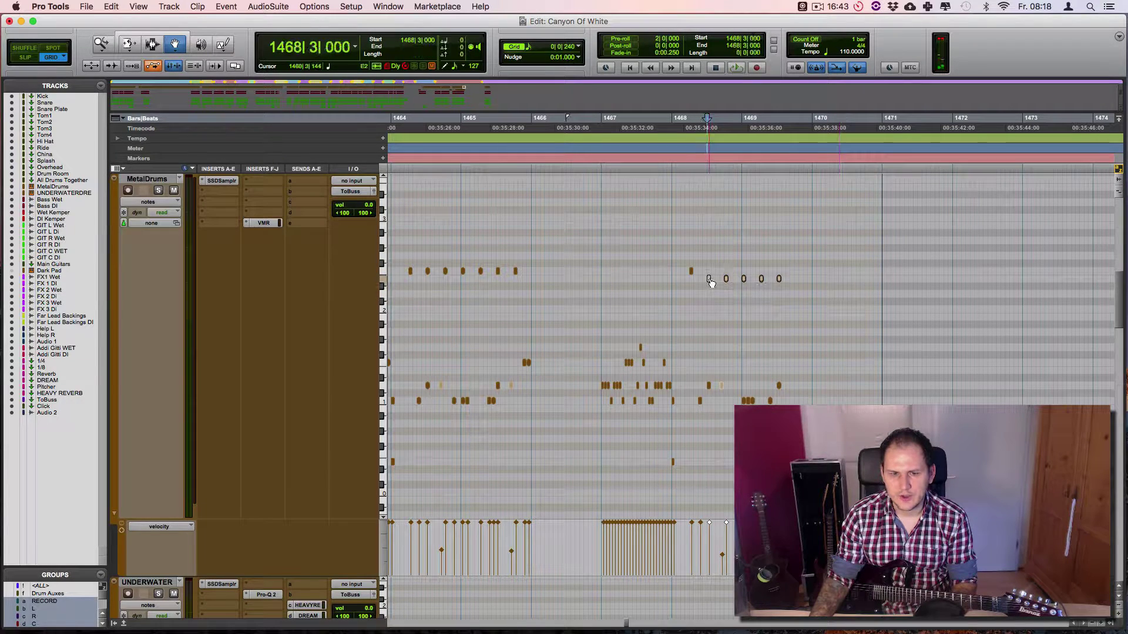
pyautogui.click(519, 147)
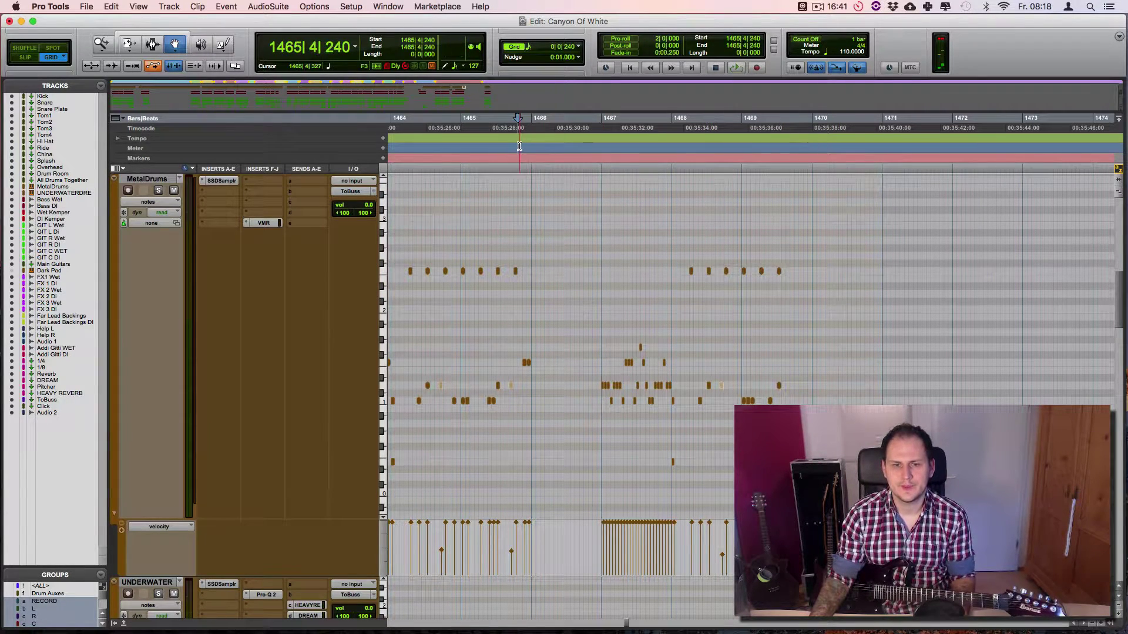
pyautogui.press('space')
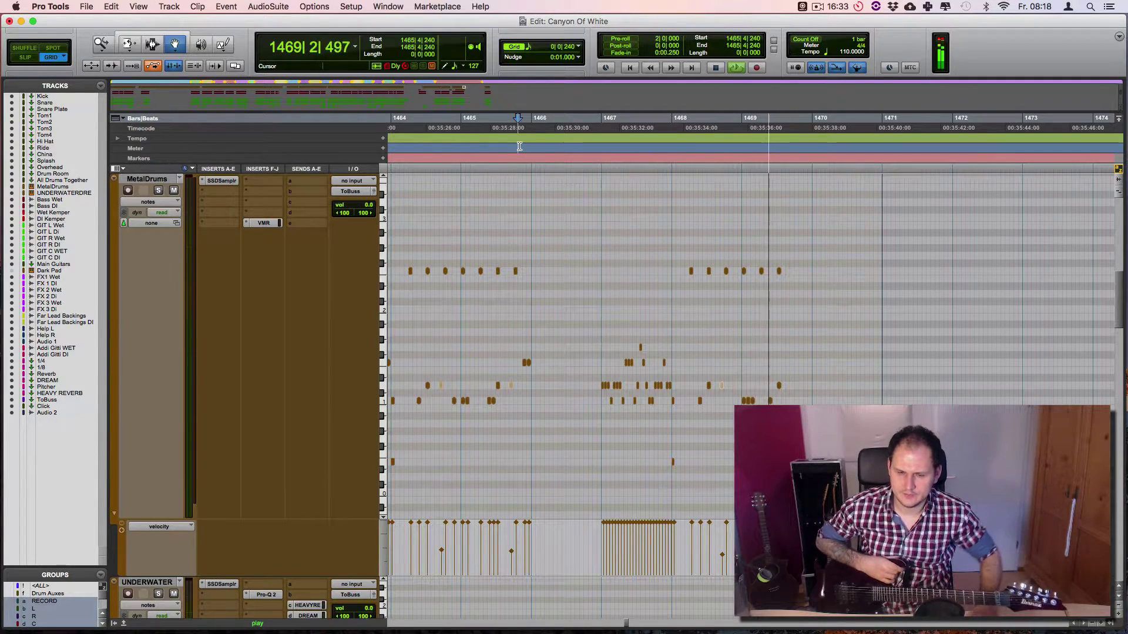
pyautogui.press('space')
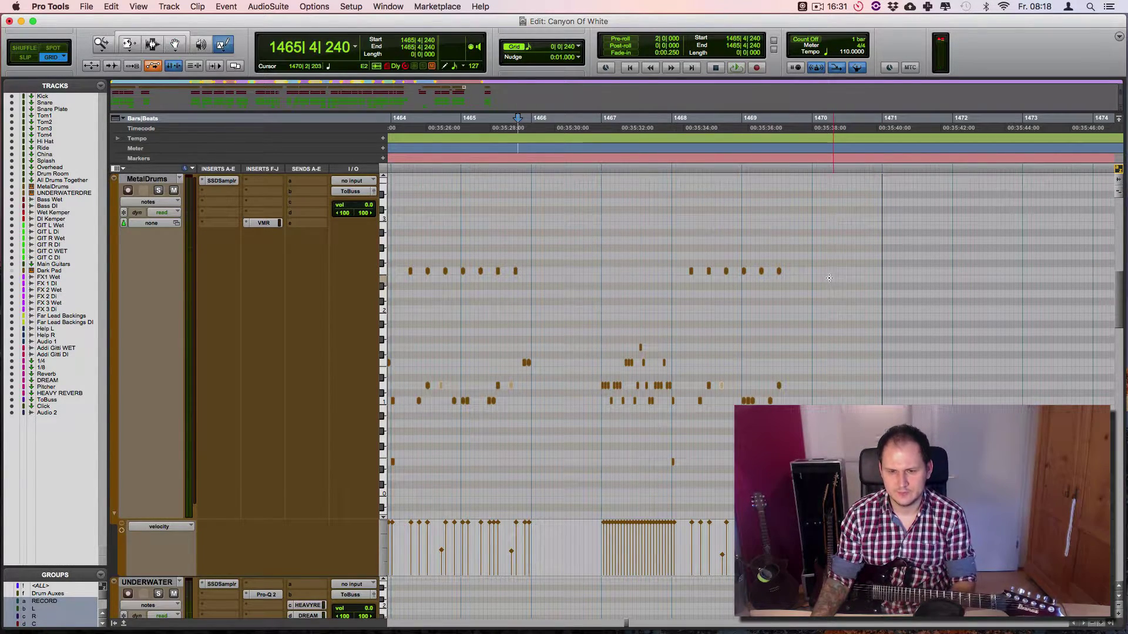
# Draw an F2 note at 1469|4|000 on the MetalDrums track.
pyautogui.click(801, 271)
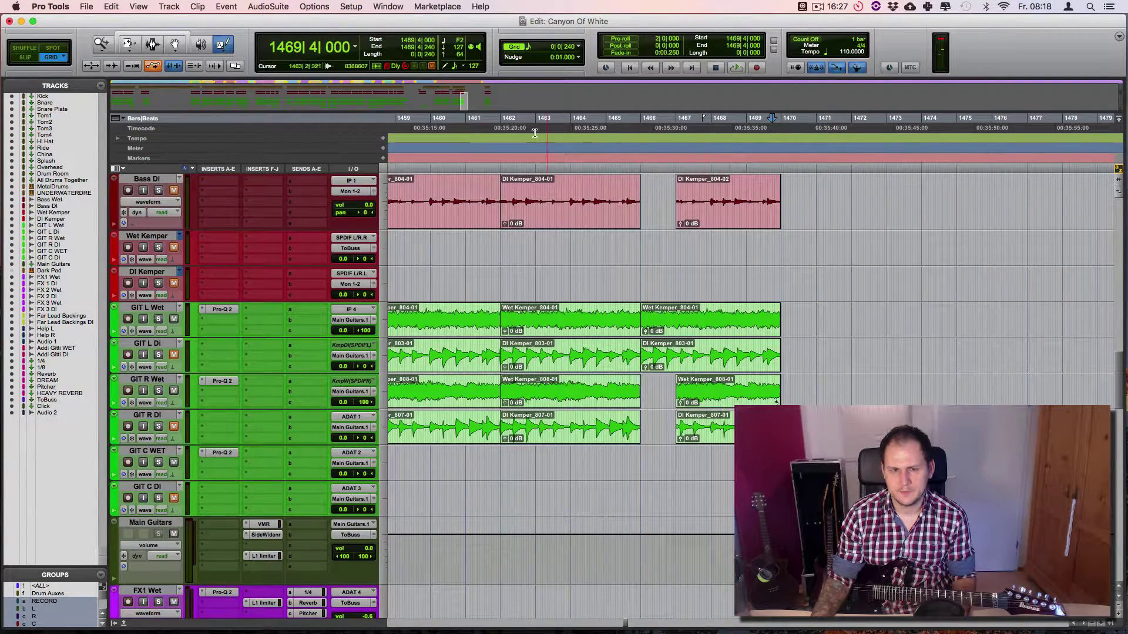
# Measure the 20 Minute Youtube Song section in bars by selecting from 1388|4|720 to 1469|4|720.
pyautogui.click(528, 128)
pyautogui.press('r')
pyautogui.press('r')
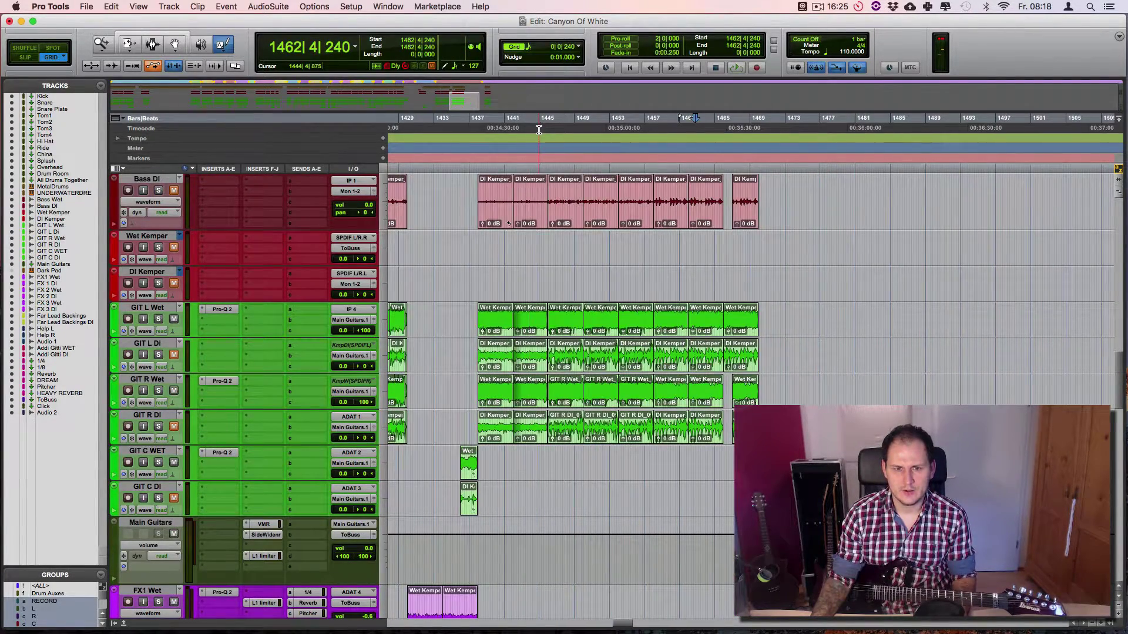
pyautogui.hscroll(-5, 538, 130)
pyautogui.press('r')
pyautogui.press('r')
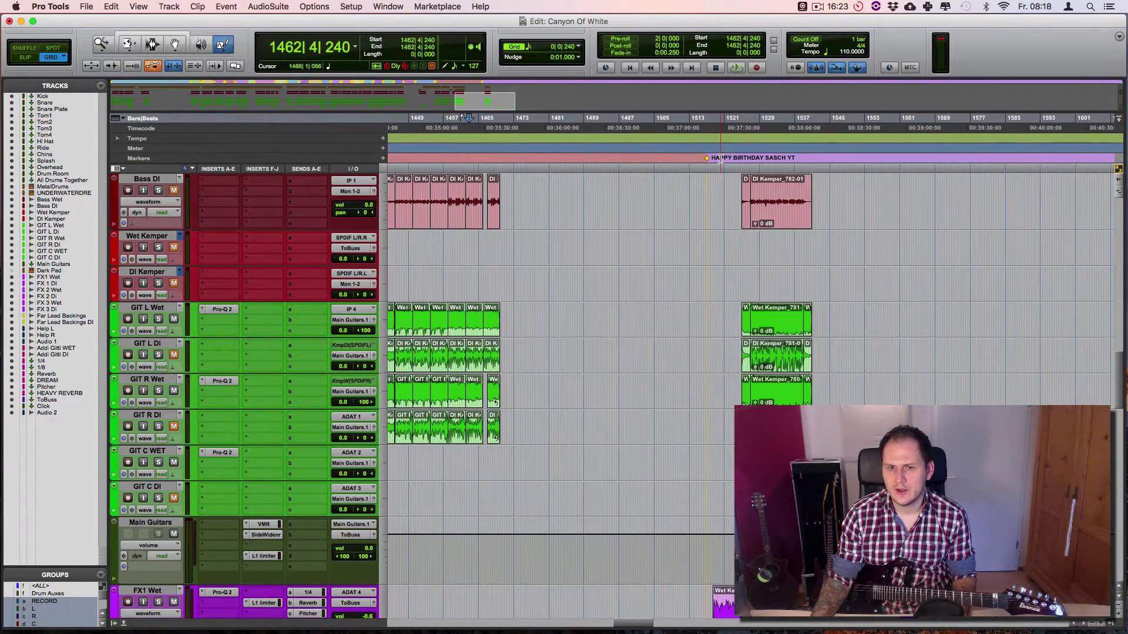
pyautogui.moveTo(567, 122); pyautogui.dragTo(926, 140)
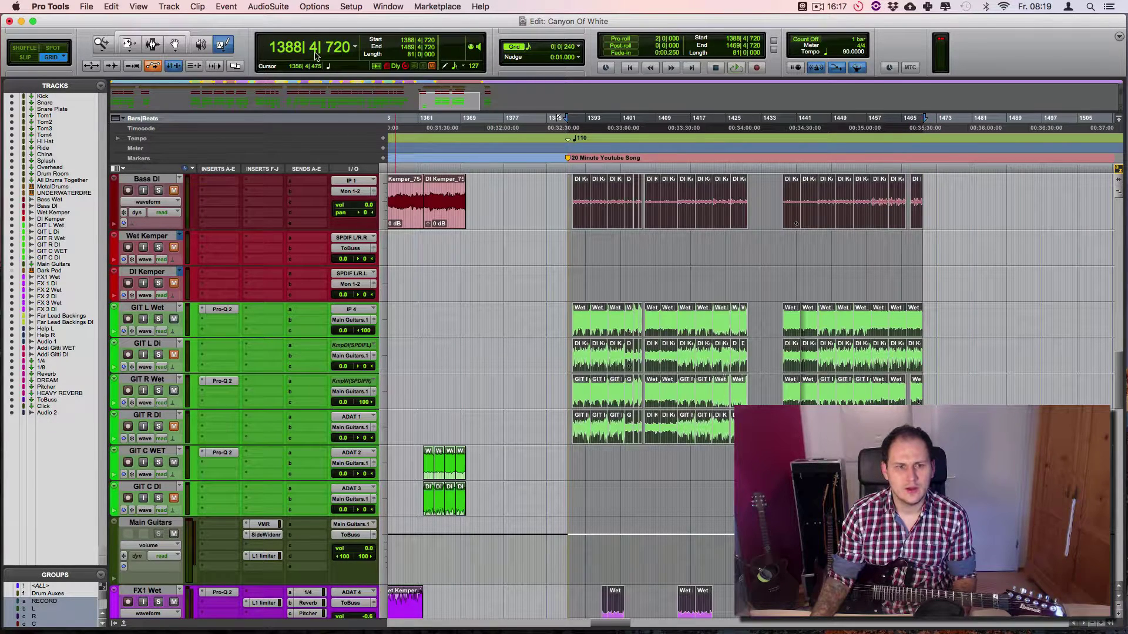
# Switch the main counter to Min:Secs and select the 20 Minute Youtube Song section from 32:13.096 to 35:11.899.
pyautogui.press('Return')
pyautogui.click(355, 47)
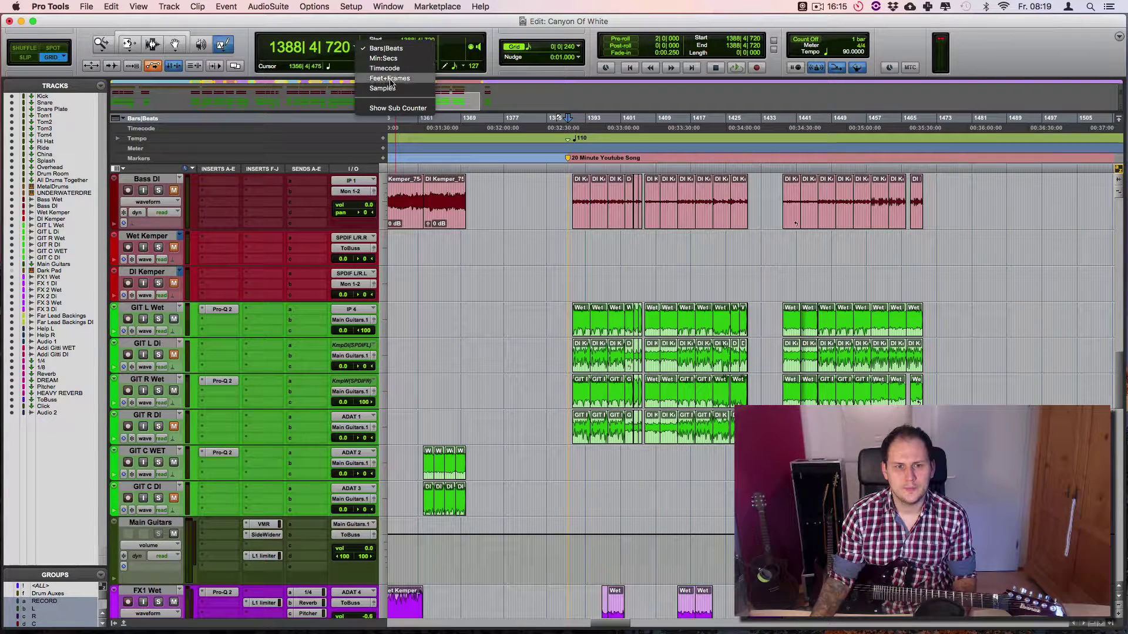
pyautogui.click(383, 58)
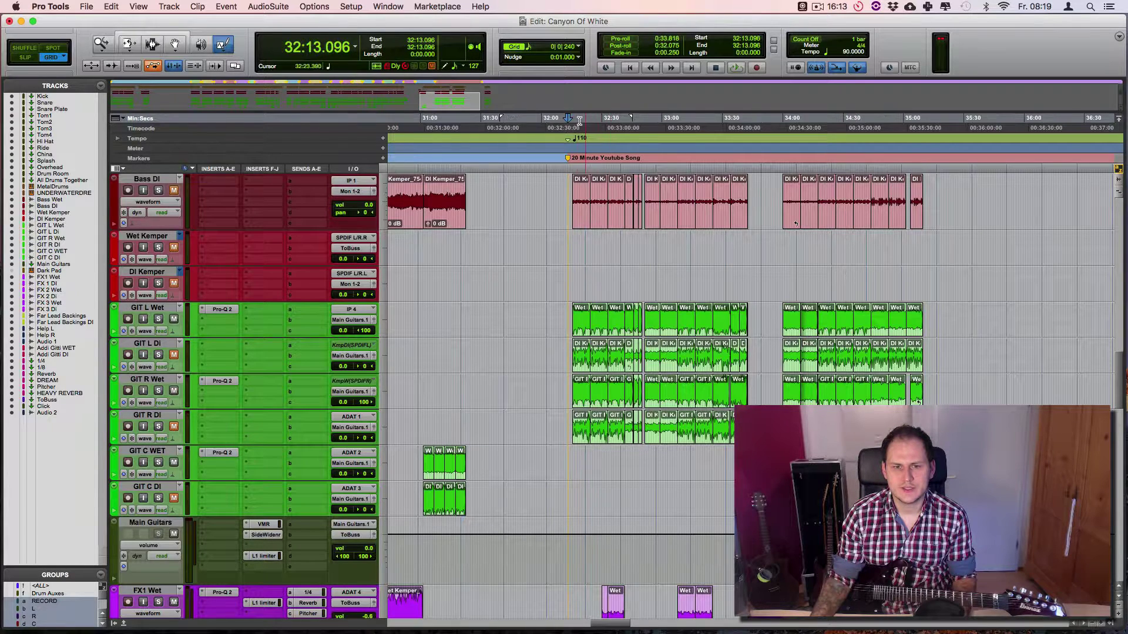
pyautogui.moveTo(569, 119); pyautogui.dragTo(927, 144)
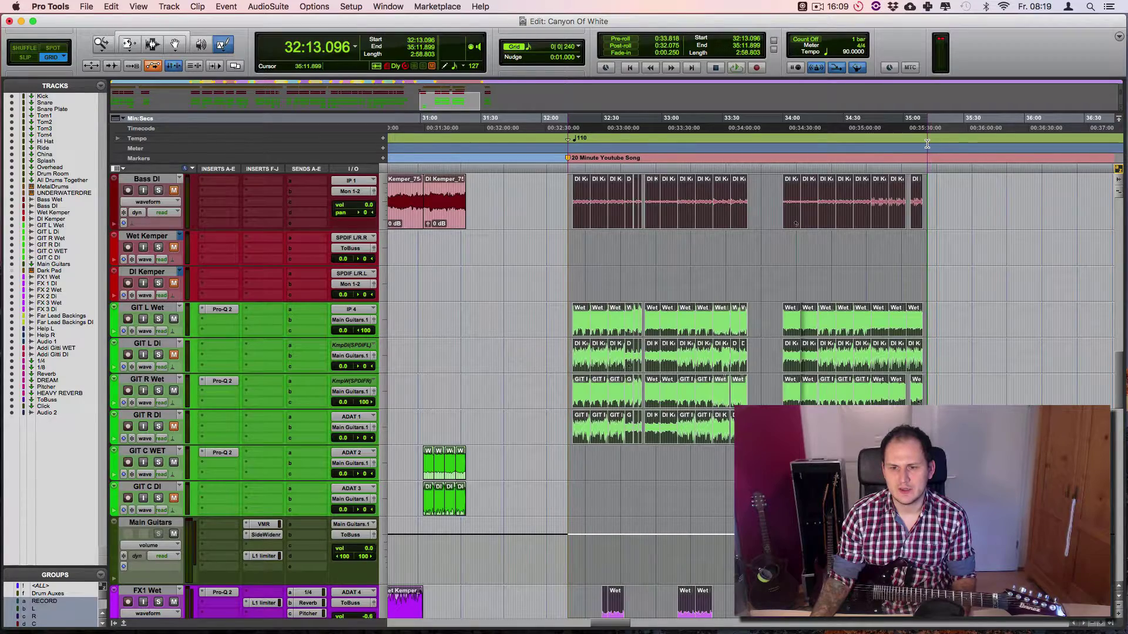
pyautogui.press('t')
pyautogui.hscroll(5, 851, 154)
pyautogui.press('super+bracketleft')
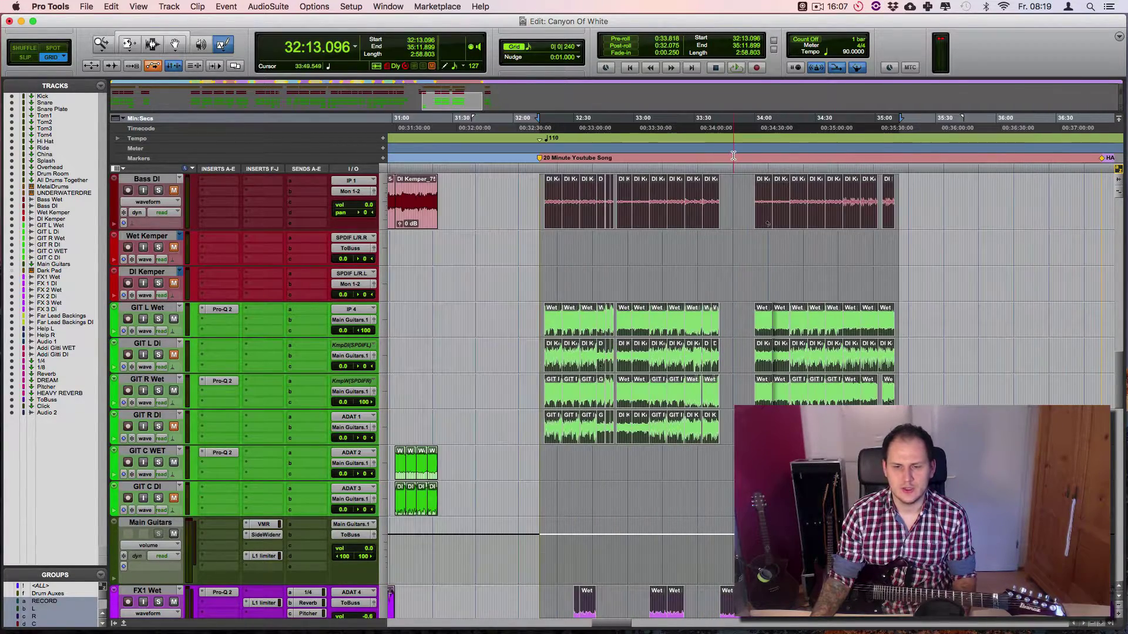
pyautogui.click(882, 129)
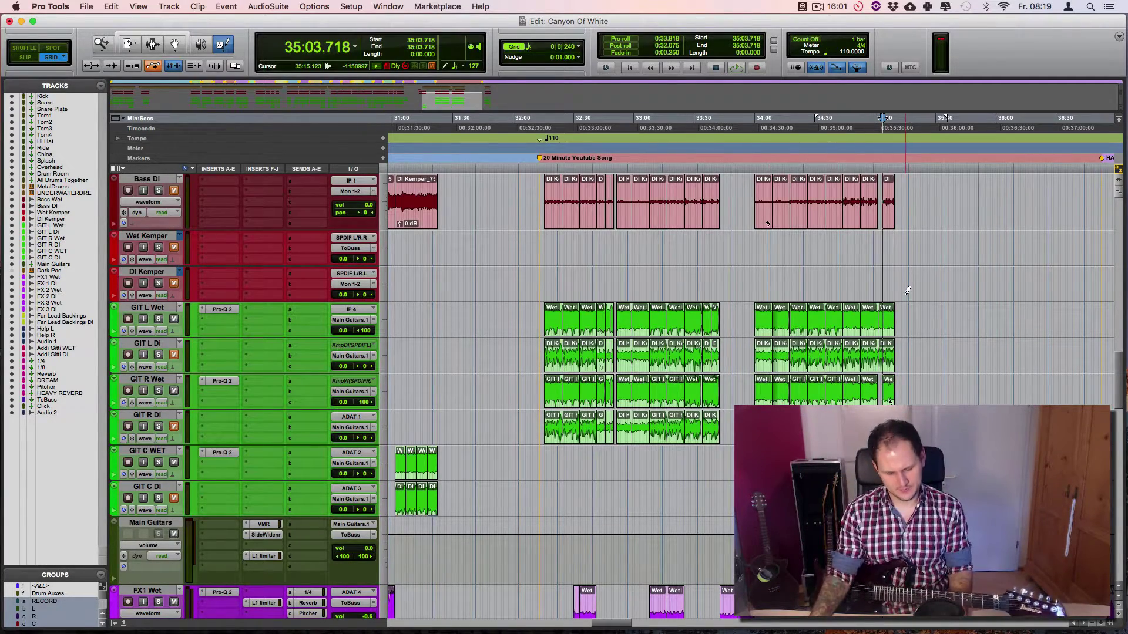
pyautogui.press('super+bracketright')
pyautogui.press('super+bracketright')
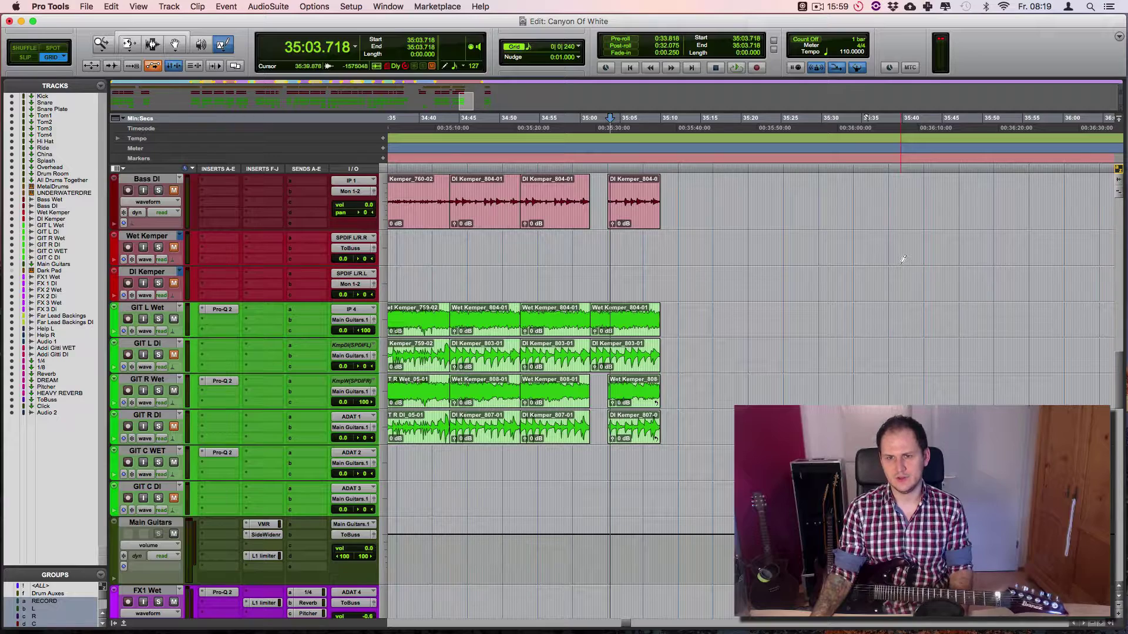
pyautogui.press('super+bracketleft')
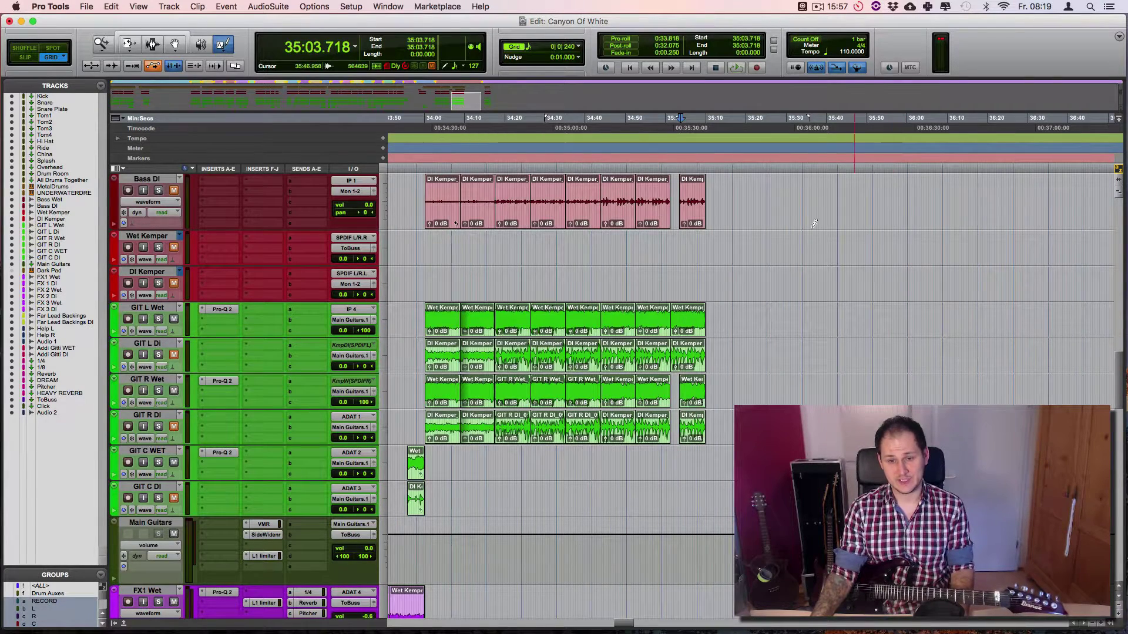
# Play back the arrangement from 34:46.536 and look over the drum, bass and guitar tracks.
pyautogui.click(658, 130)
pyautogui.click(620, 131)
pyautogui.click(610, 131)
pyautogui.press('super+bracketright')
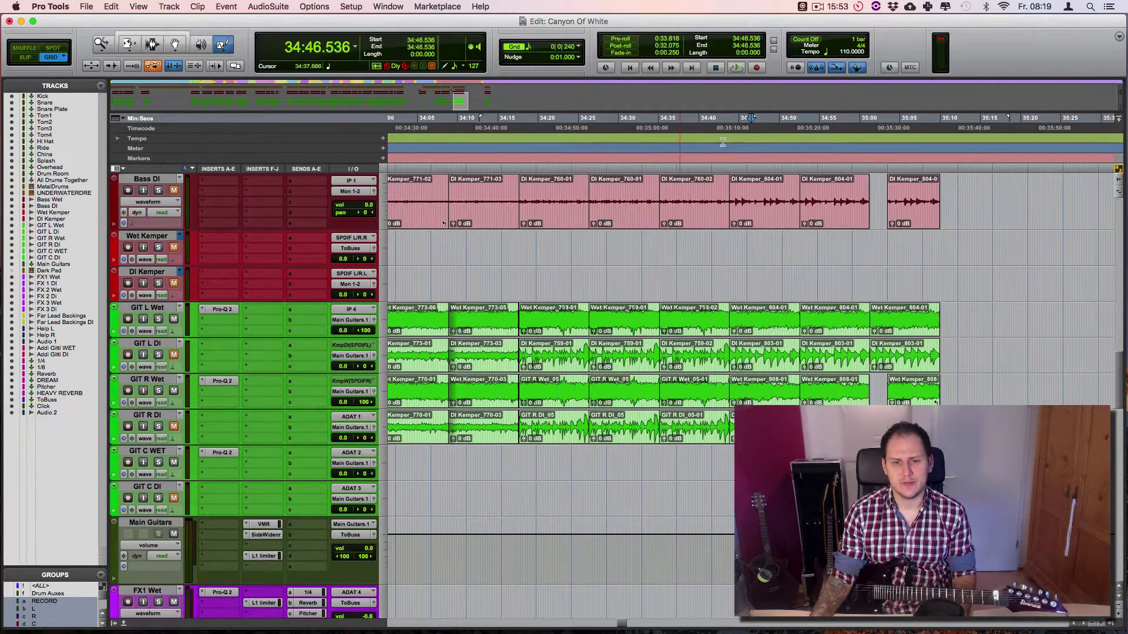
pyautogui.hscroll(5, 772, 169)
pyautogui.press('space')
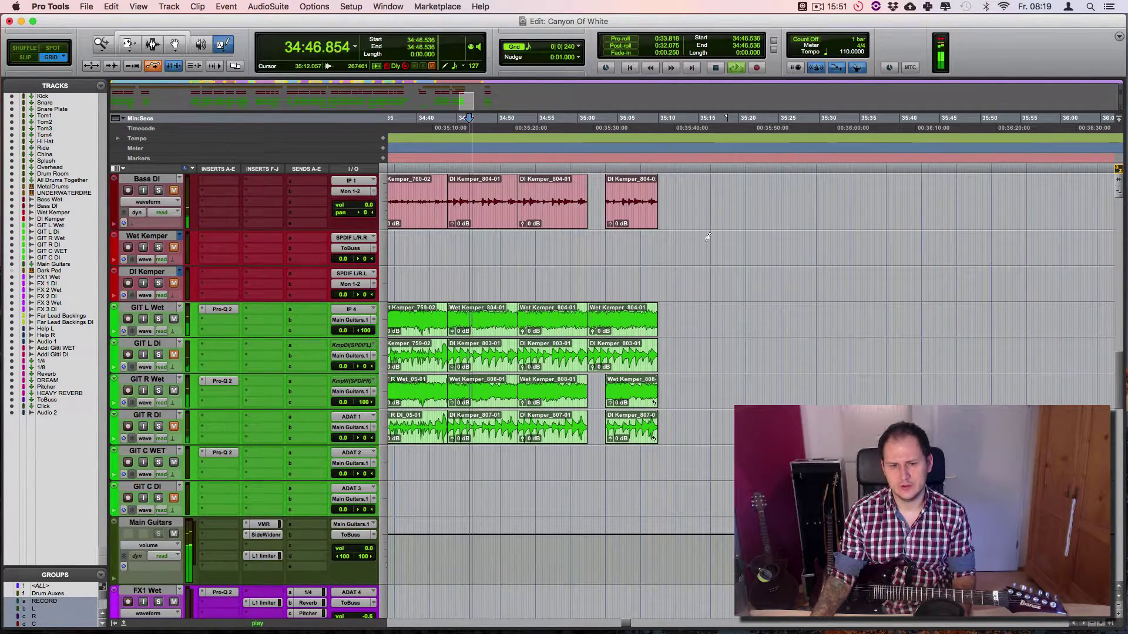
pyautogui.scroll(4, 663, 283)
pyautogui.scroll(2, 662, 283)
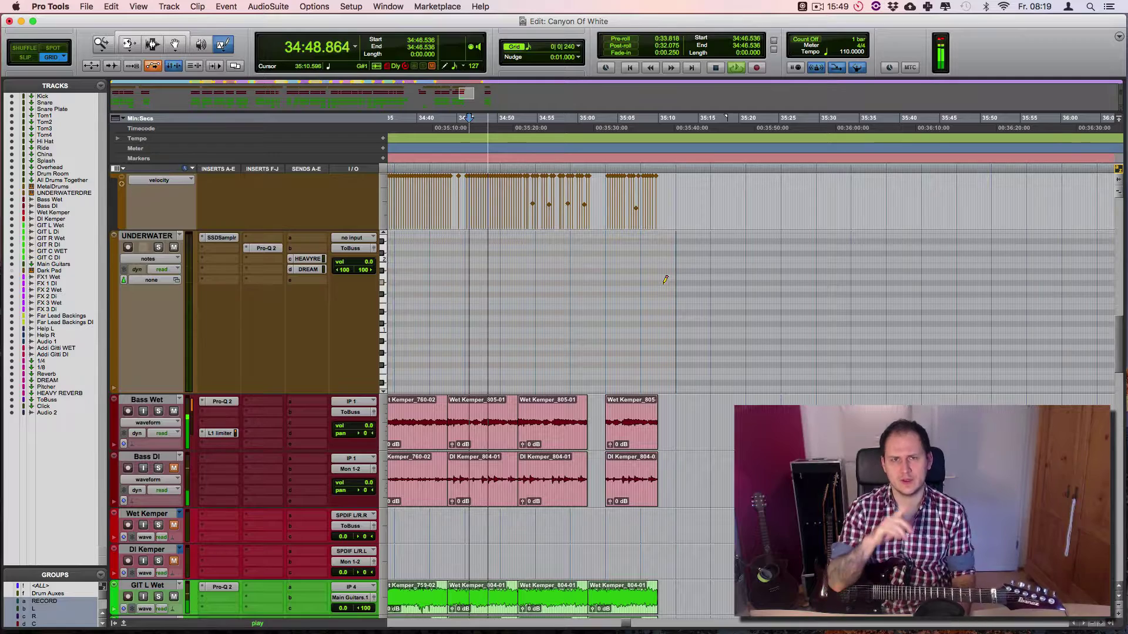
pyautogui.press('space')
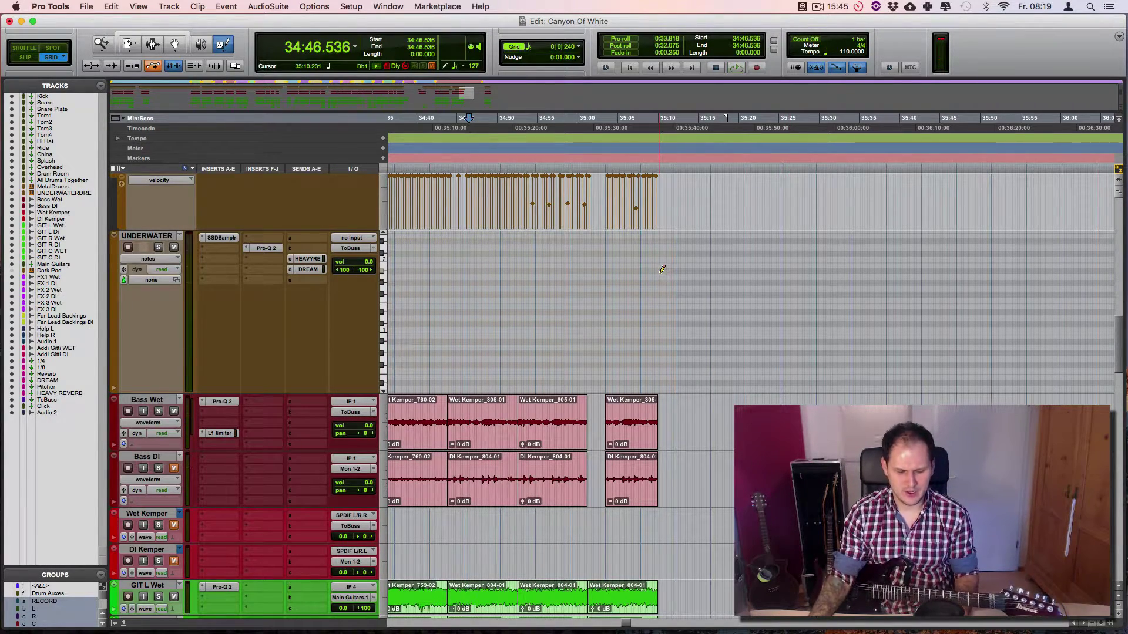
# Place the edit cursor at 35:08.081 and play back the end of the newly written section.
pyautogui.press('super+bracketright')
pyautogui.hscroll(5, 740, 246)
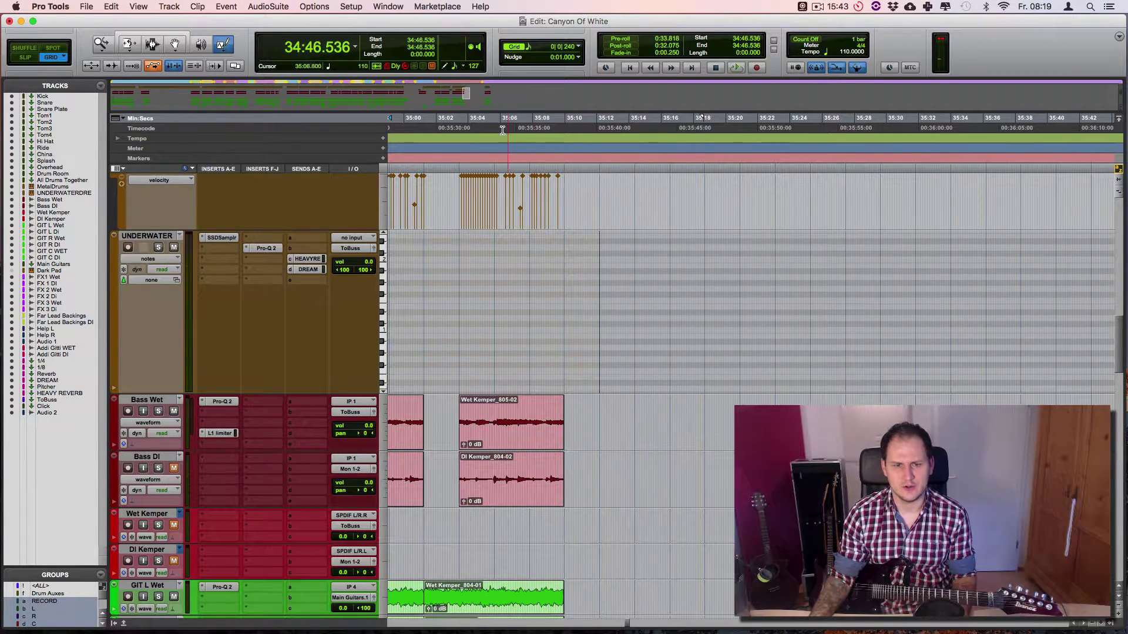
pyautogui.keyDown('shift'); pyautogui.click(493, 121); pyautogui.keyUp('shift')
pyautogui.click(533, 128)
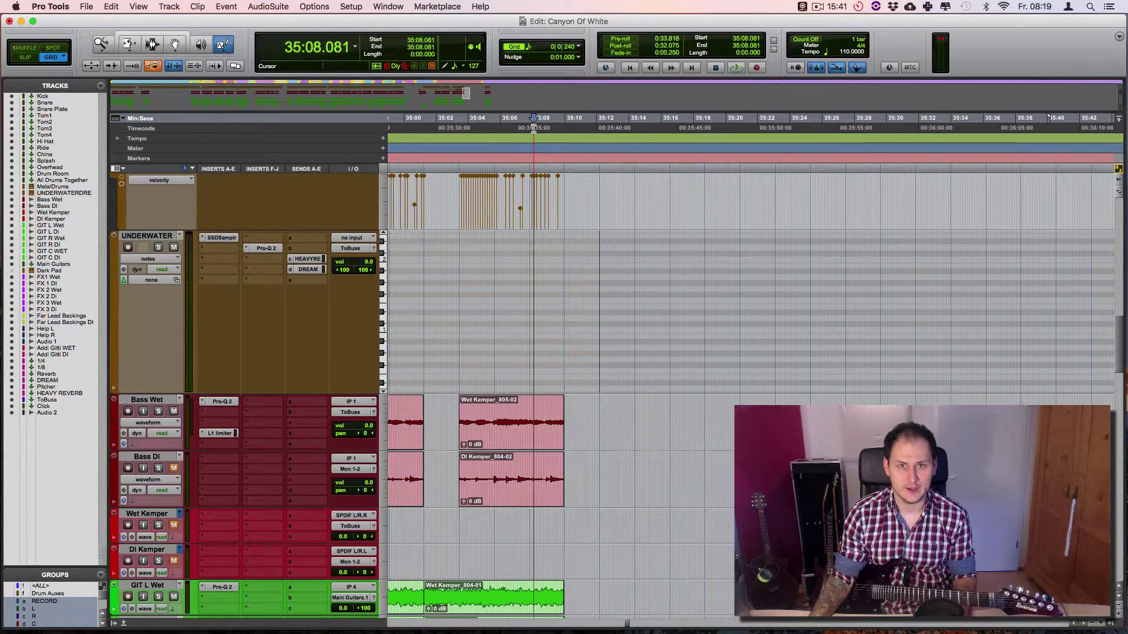
pyautogui.press('t')
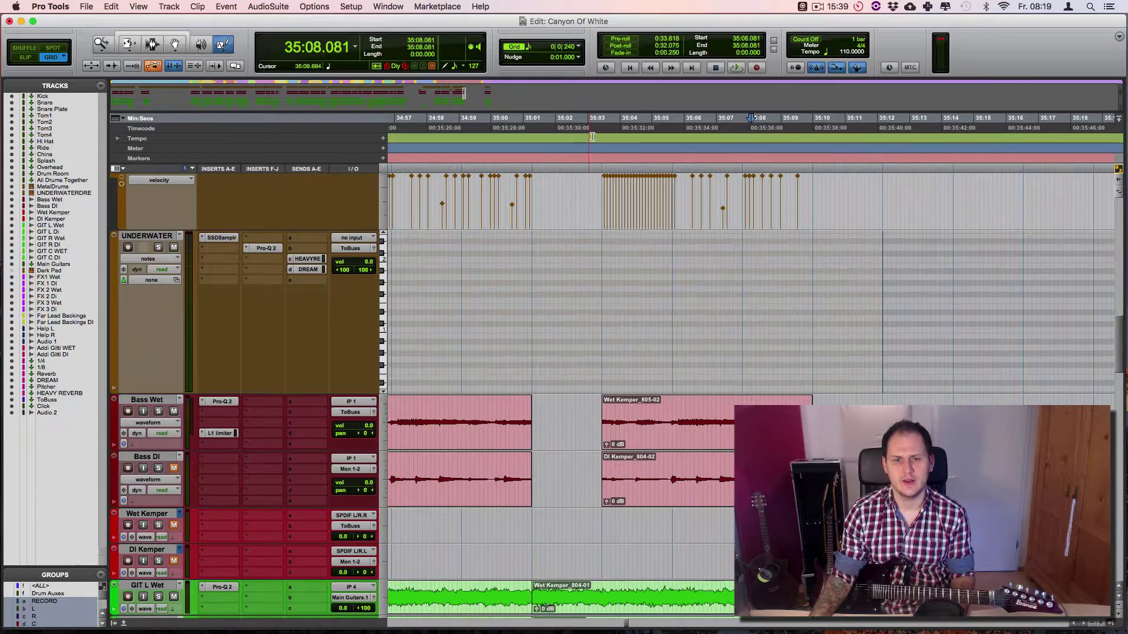
pyautogui.press('space')
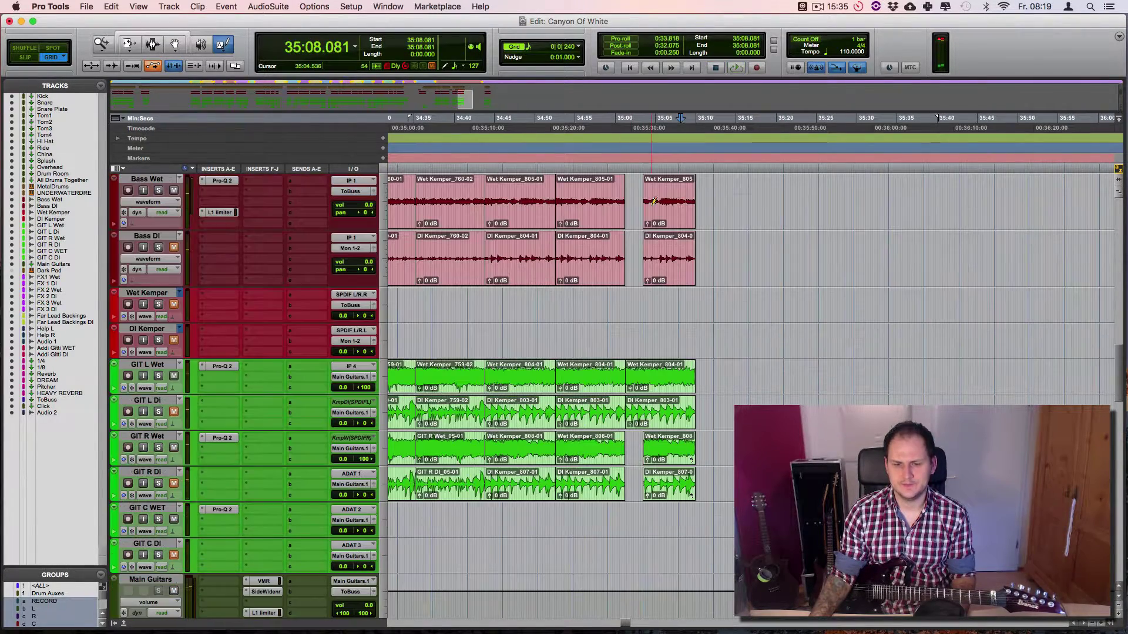
pyautogui.scroll(3, 682, 221)
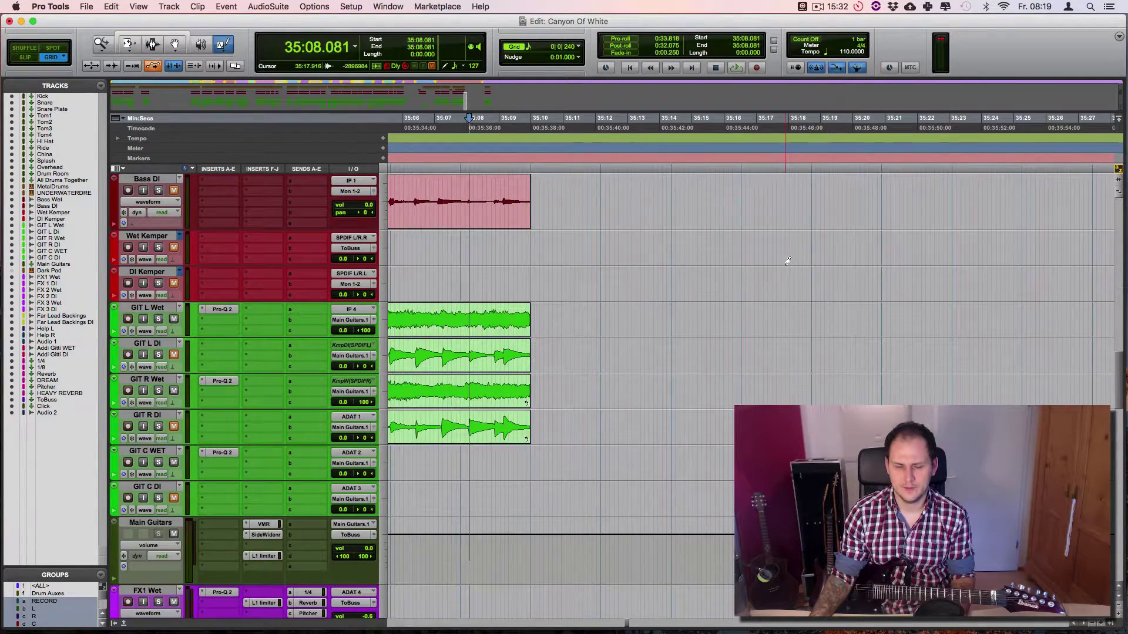
# Place the edit cursor at 32:57.854 and play back the middle of the 20 Minute Youtube Song section.
pyautogui.scroll(-5, 789, 259)
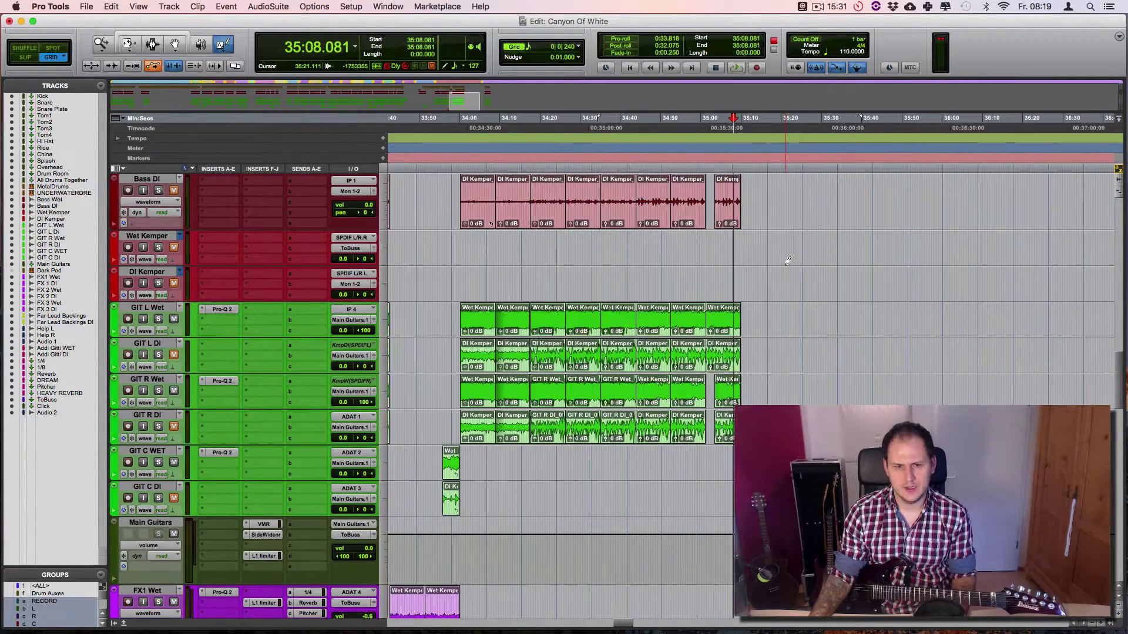
pyautogui.scroll(-2, 757, 255)
pyautogui.click(691, 134)
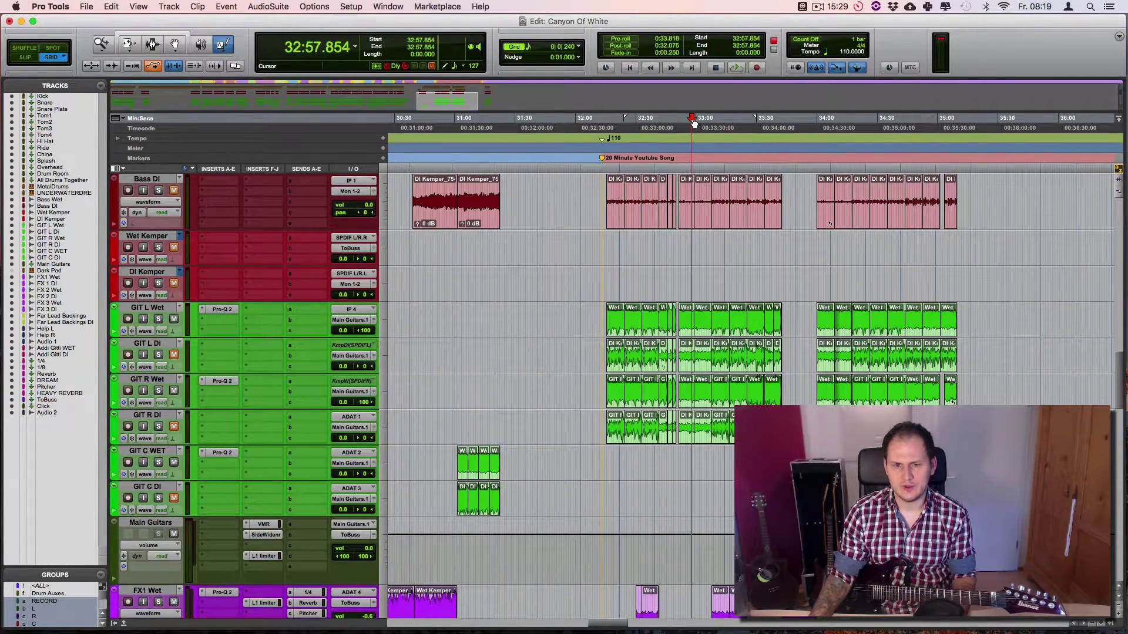
pyautogui.scroll(3, 804, 205)
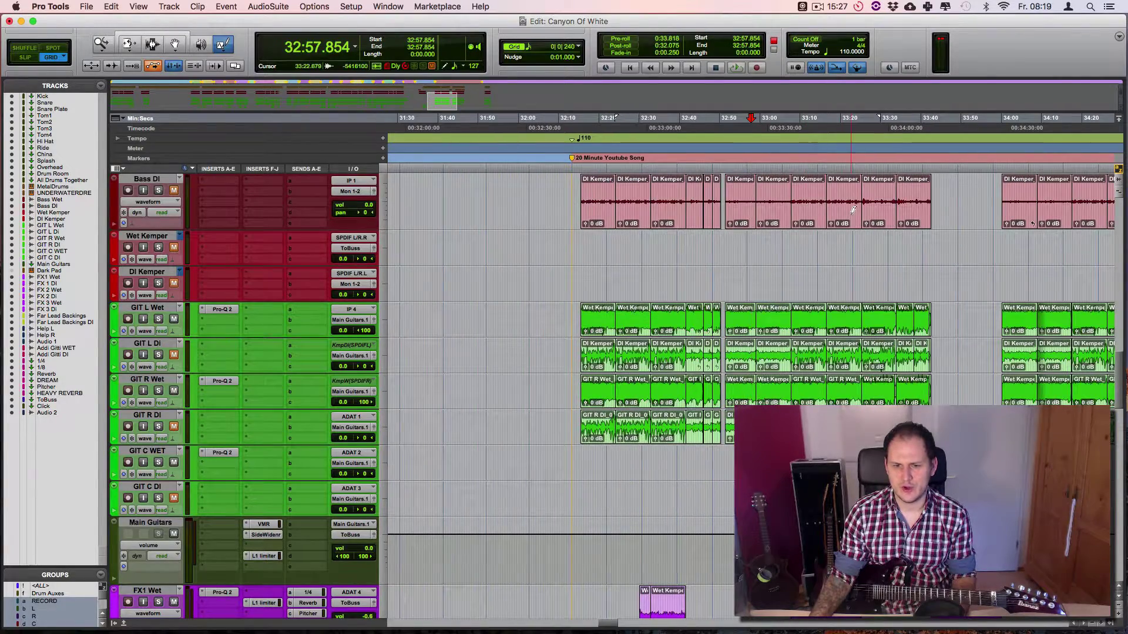
pyautogui.scroll(2, 853, 208)
pyautogui.press('space')
pyautogui.scroll(2, 890, 287)
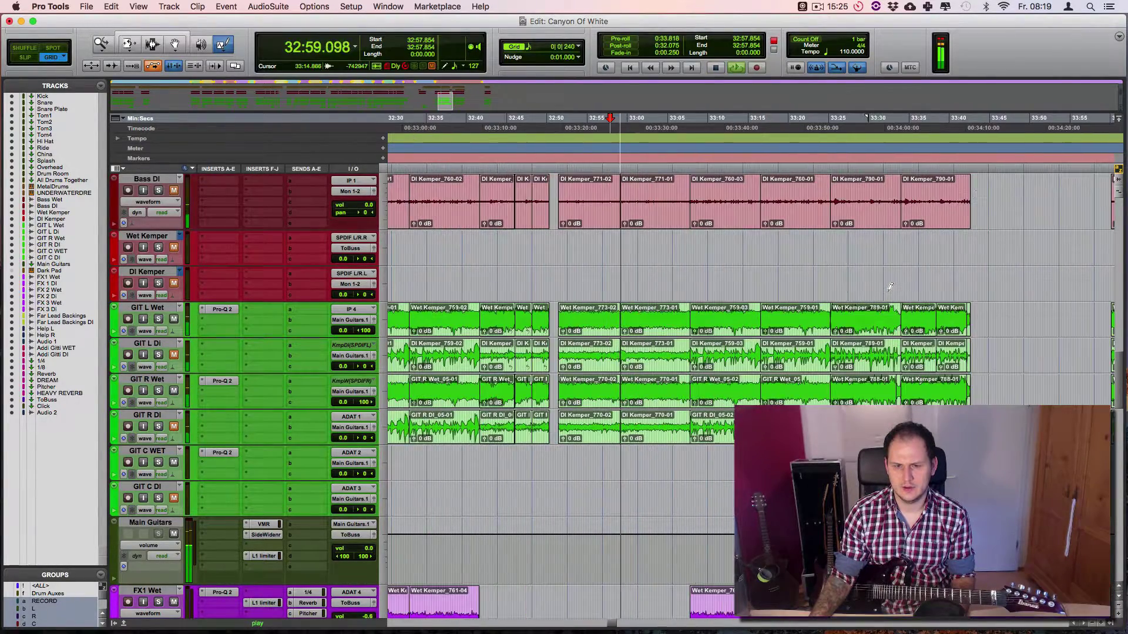
pyautogui.scroll(-2, 890, 290)
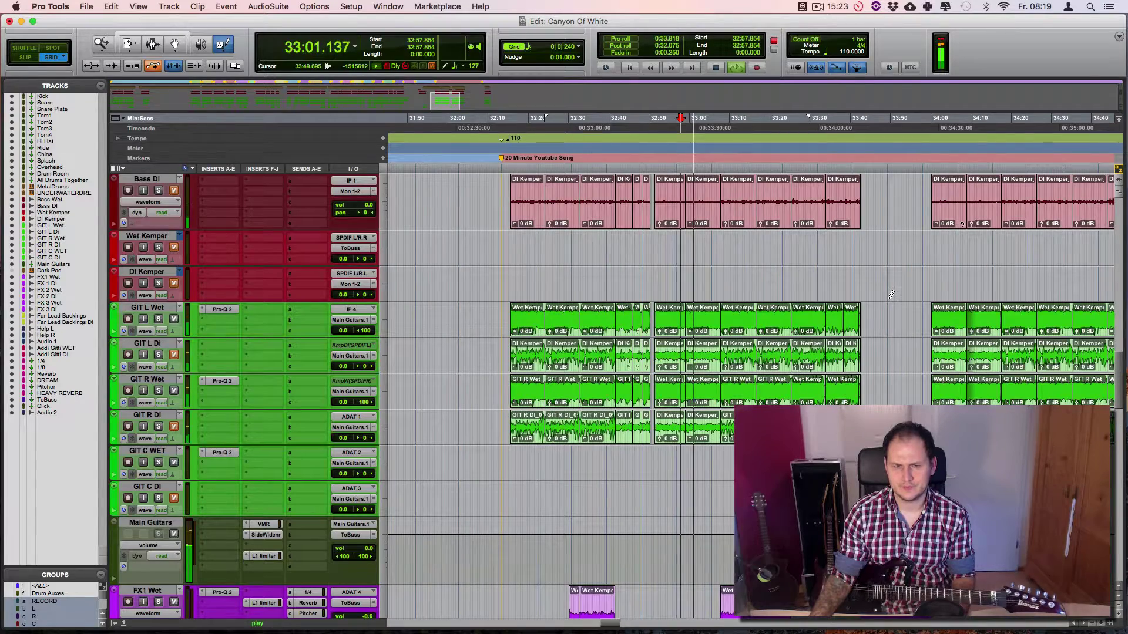
pyautogui.hscroll(3, 891, 294)
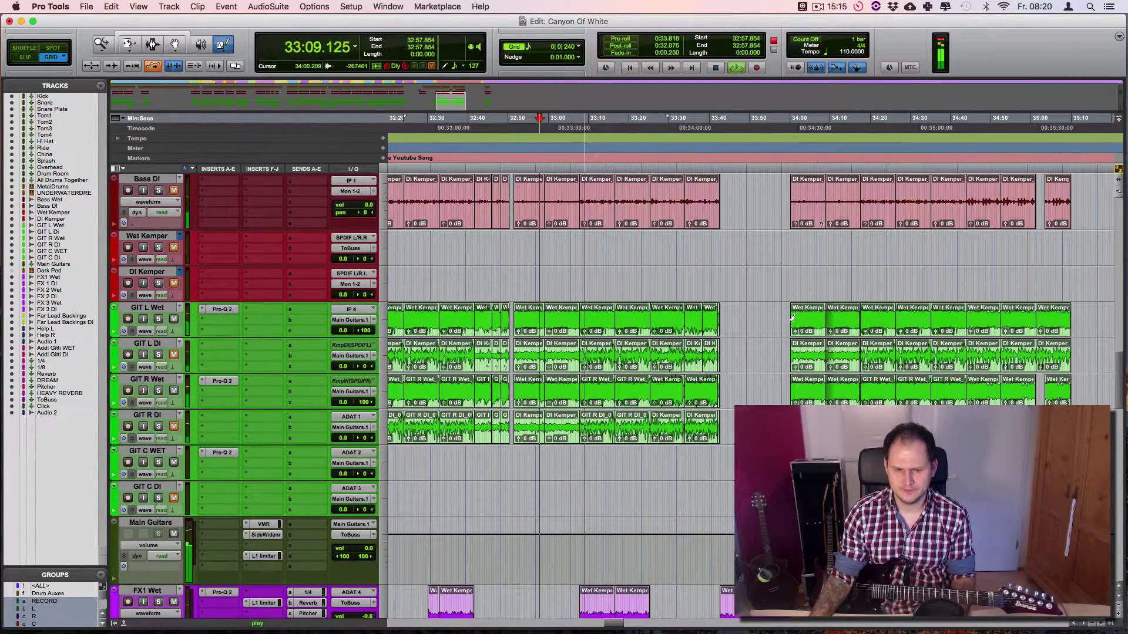
# Examine the guitar and FX tracks across the section during playback, looking for a part to reuse.
pyautogui.scroll(-3, 812, 282)
pyautogui.scroll(-10, 793, 311)
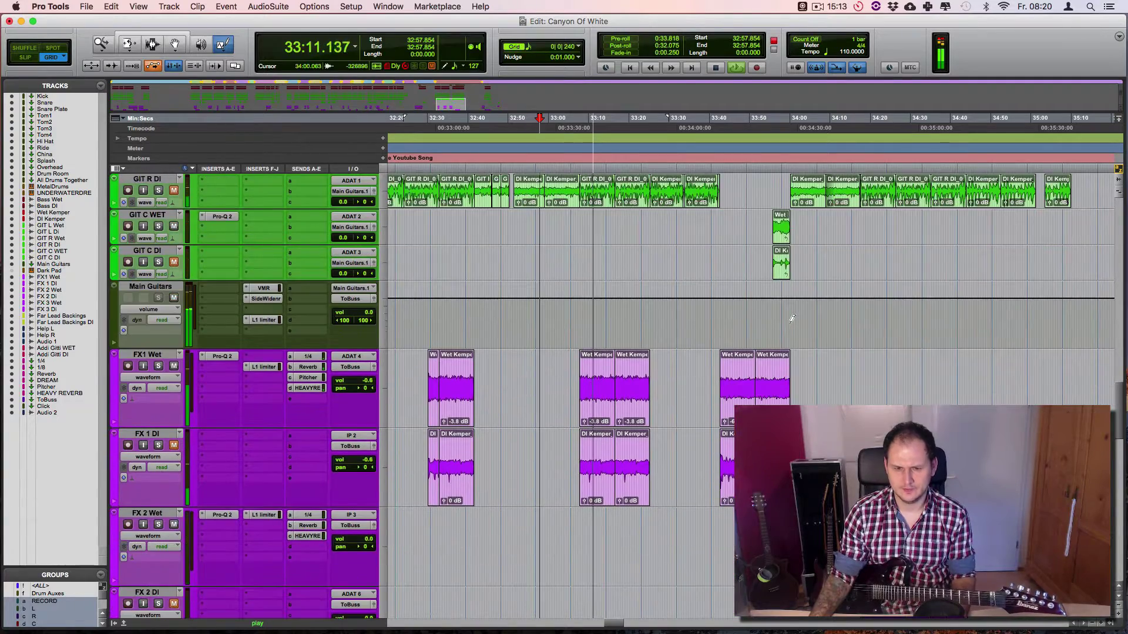
pyautogui.scroll(1, 806, 303)
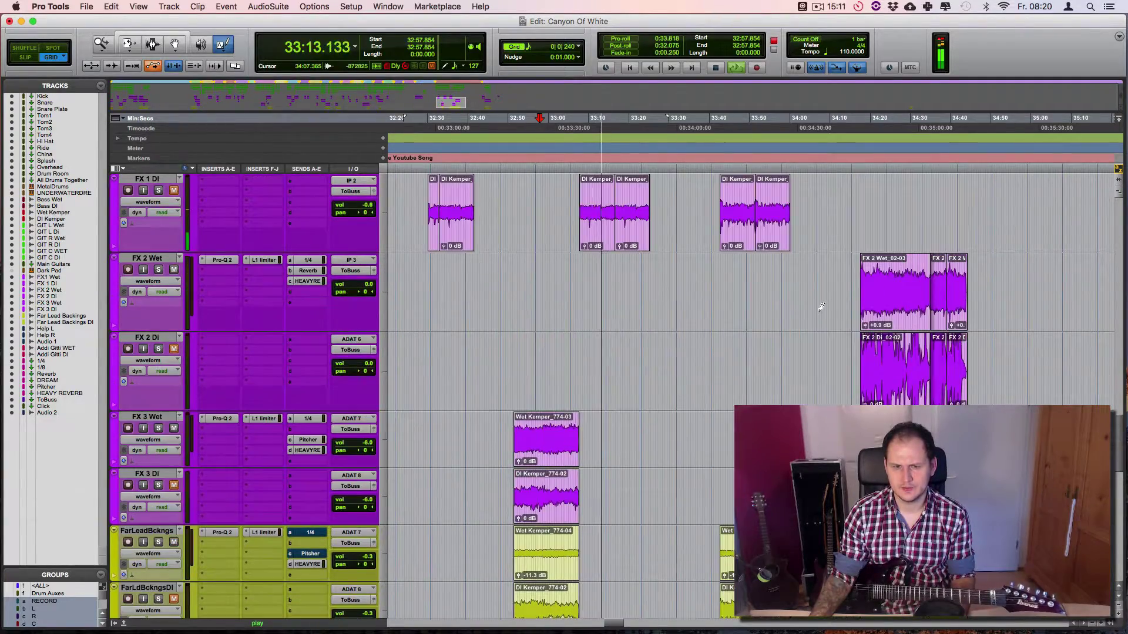
pyautogui.scroll(1, 868, 356)
pyautogui.scroll(6, 868, 356)
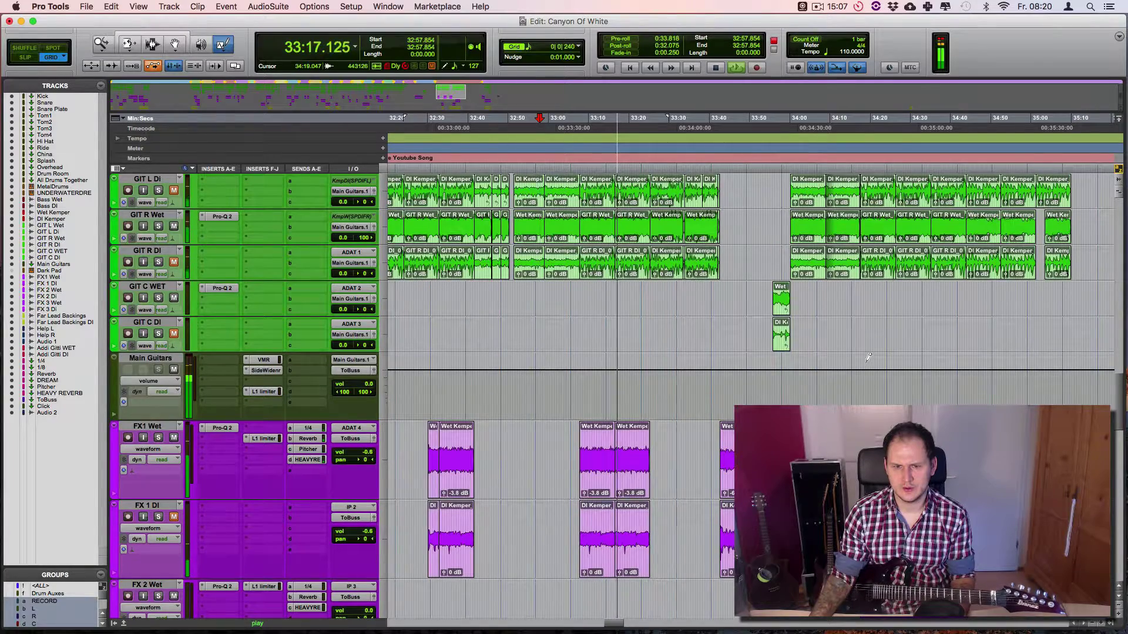
pyautogui.scroll(3, 868, 357)
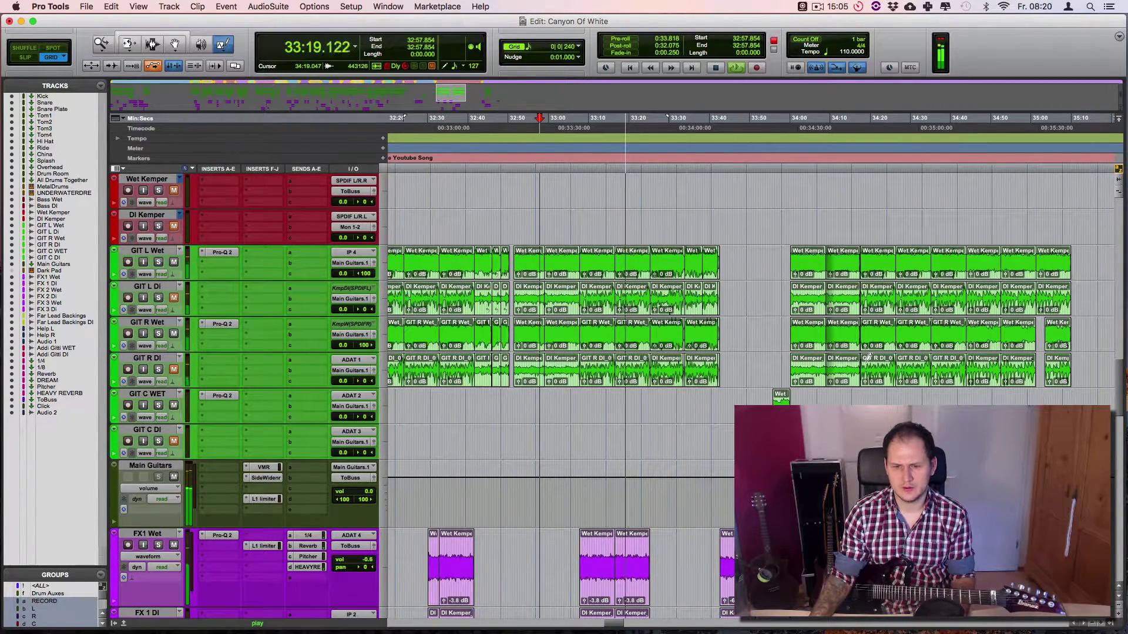
pyautogui.scroll(-3, 881, 358)
pyautogui.scroll(-6, 900, 360)
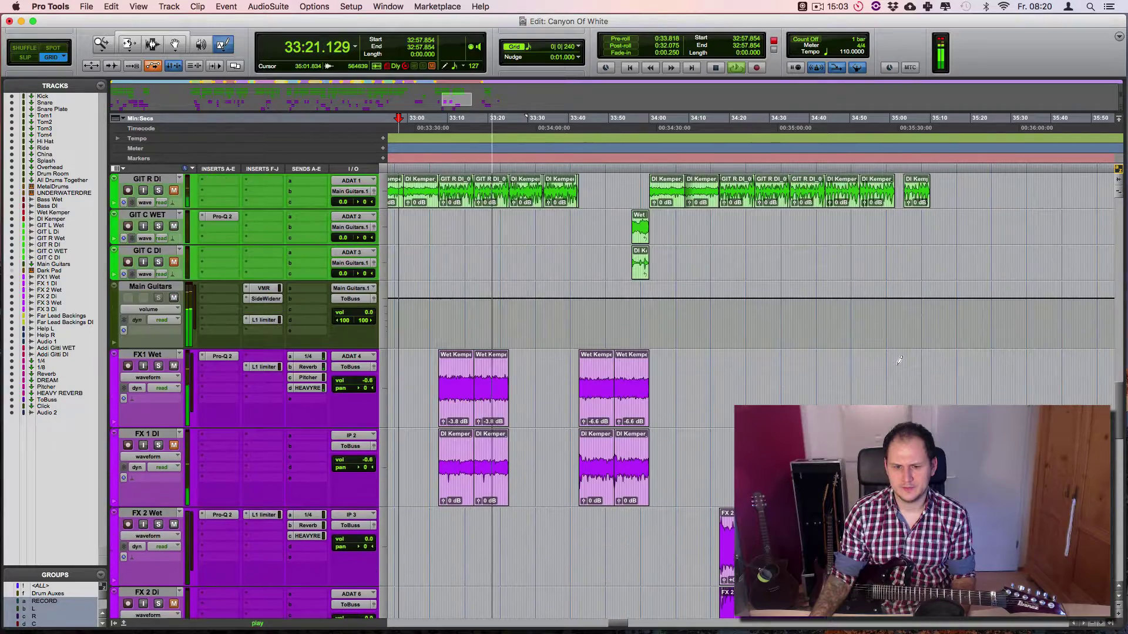
pyautogui.scroll(4, 899, 360)
pyautogui.scroll(2, 899, 360)
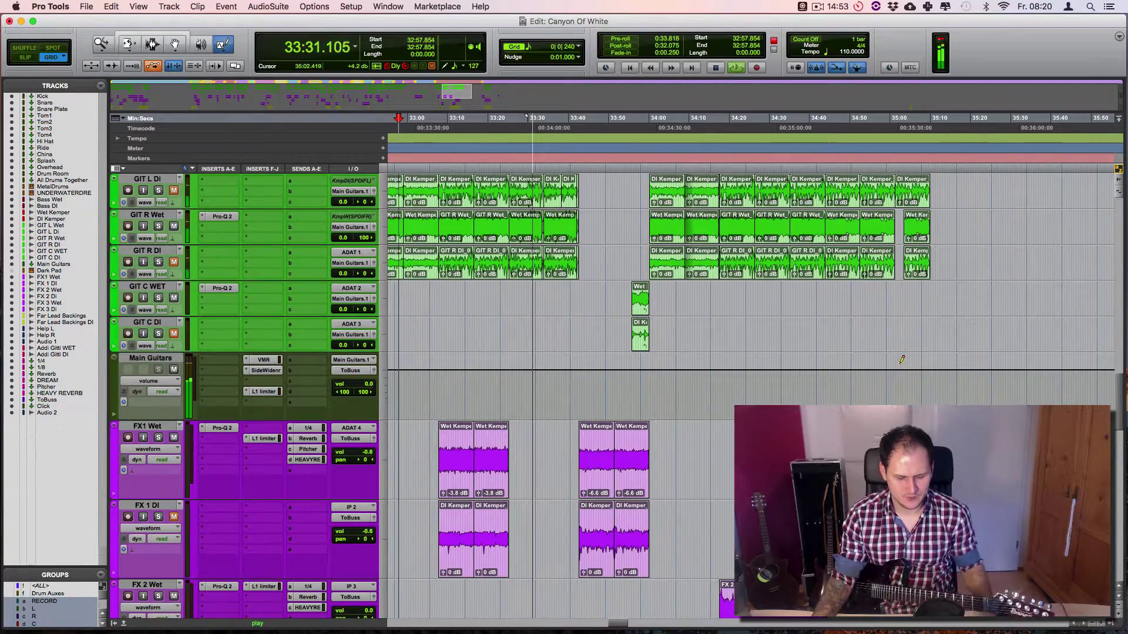
pyautogui.press('t')
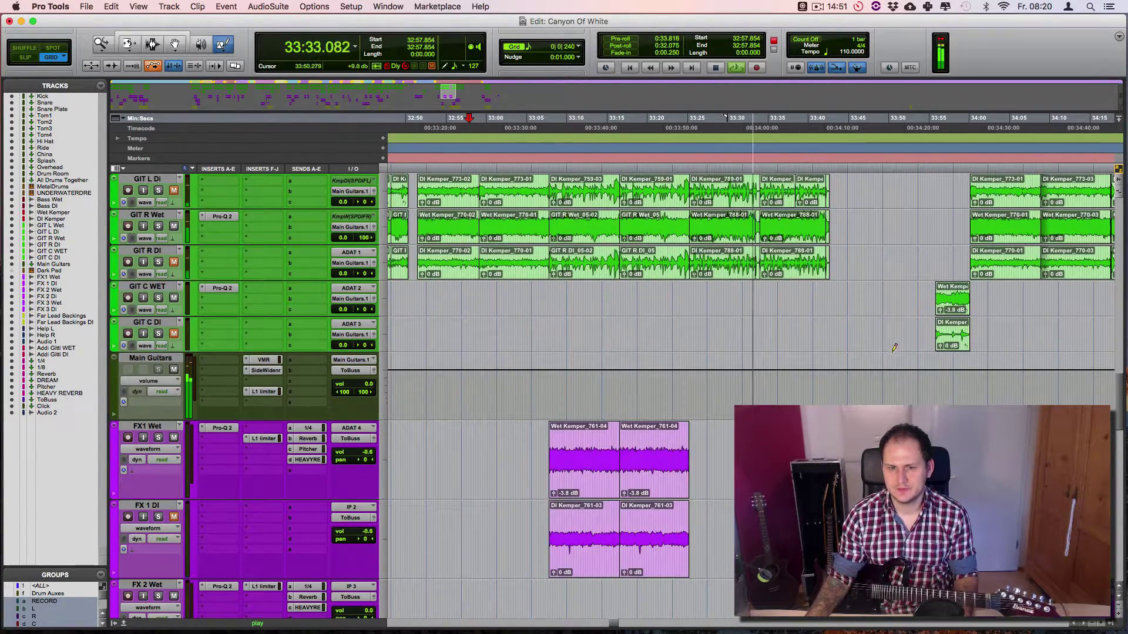
pyautogui.scroll(-1, 893, 346)
pyautogui.scroll(-3, 892, 346)
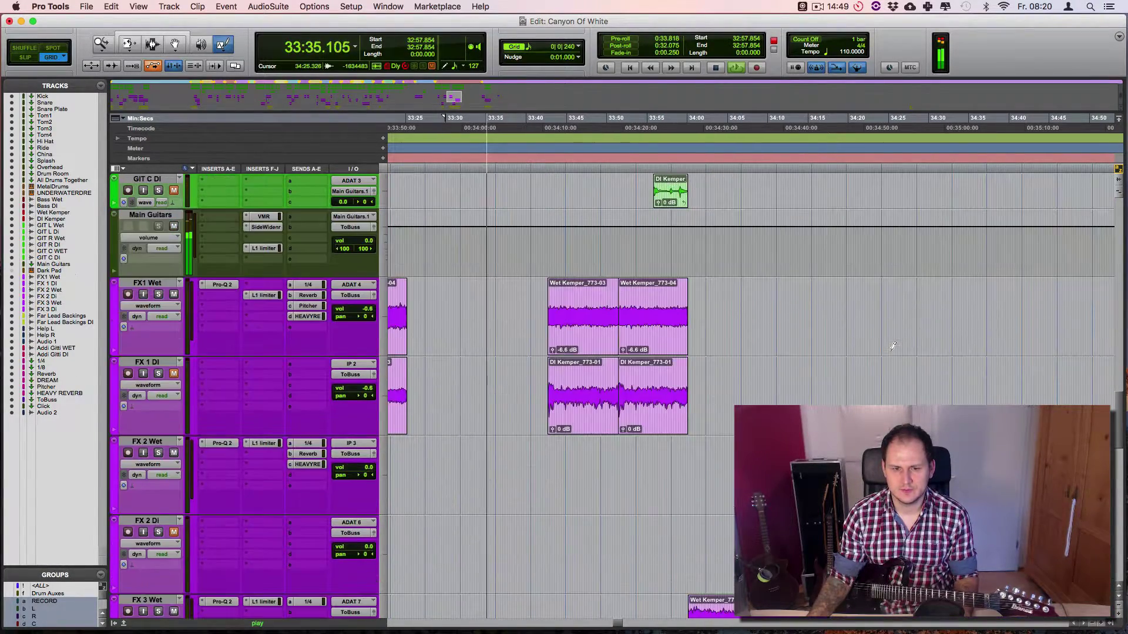
pyautogui.scroll(1, 893, 346)
pyautogui.press('r')
pyautogui.scroll(2, 893, 347)
pyautogui.scroll(2, 892, 346)
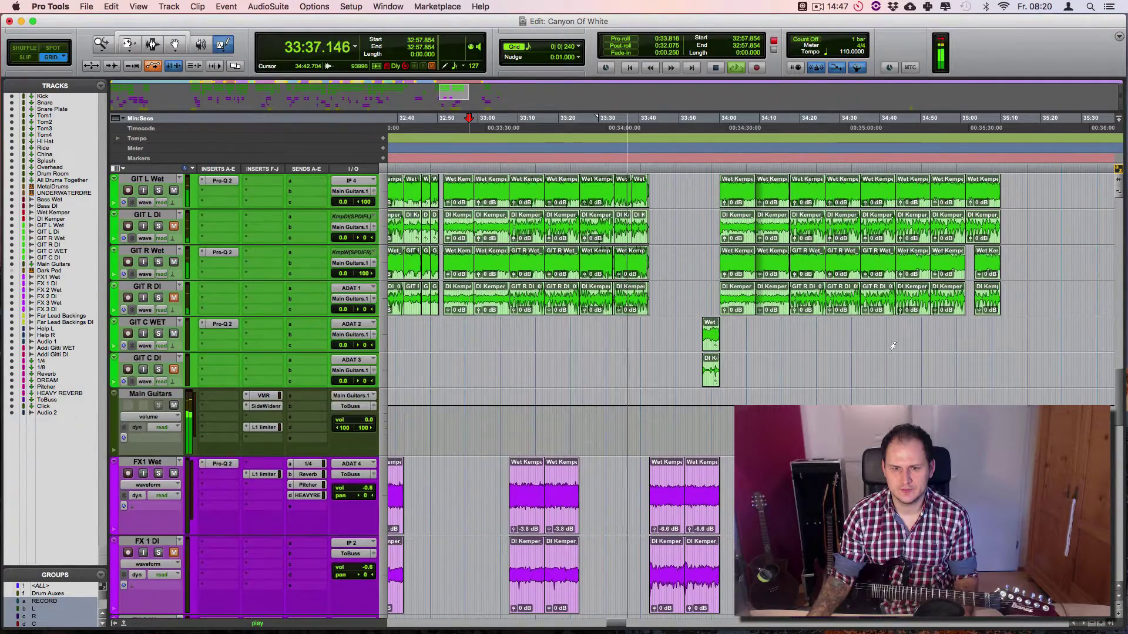
pyautogui.scroll(1, 893, 346)
pyautogui.hscroll(-2, 893, 347)
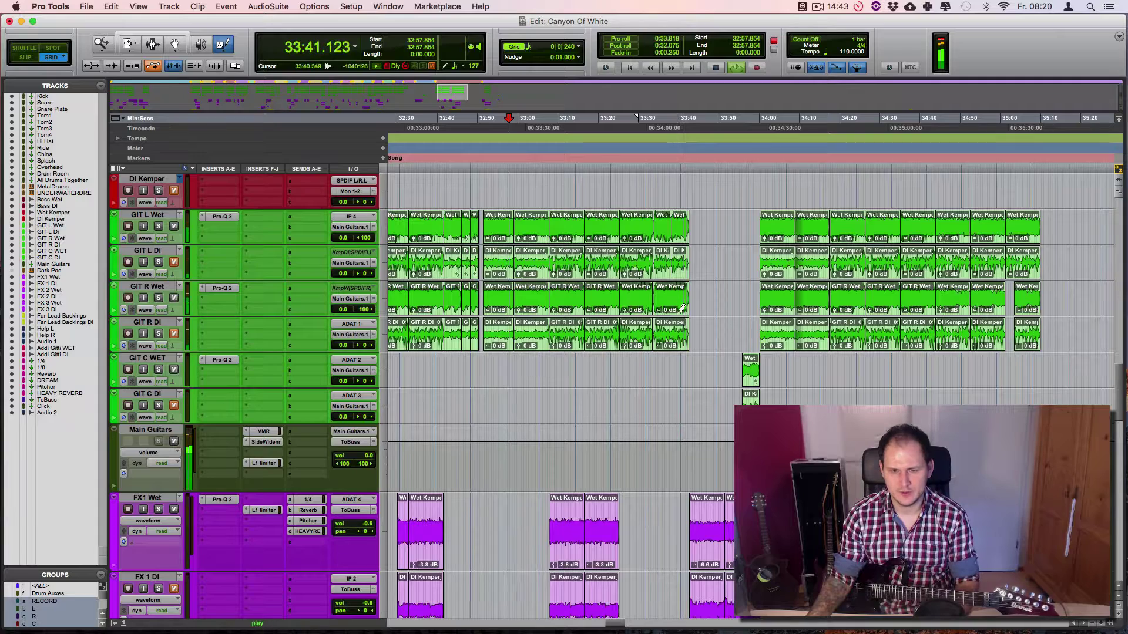
# Try to copy the bass and guitar clips from 33:33.990–33:42.717 to the section's end, aligned to 35:09.990.
pyautogui.press('F8')
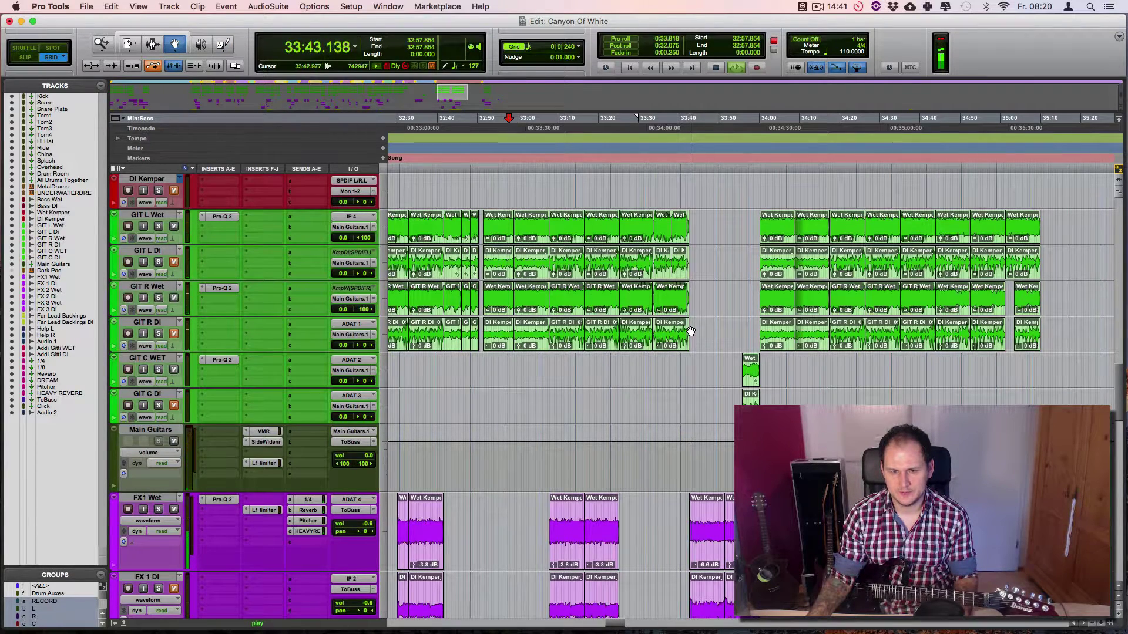
pyautogui.press('space')
pyautogui.click(664, 326)
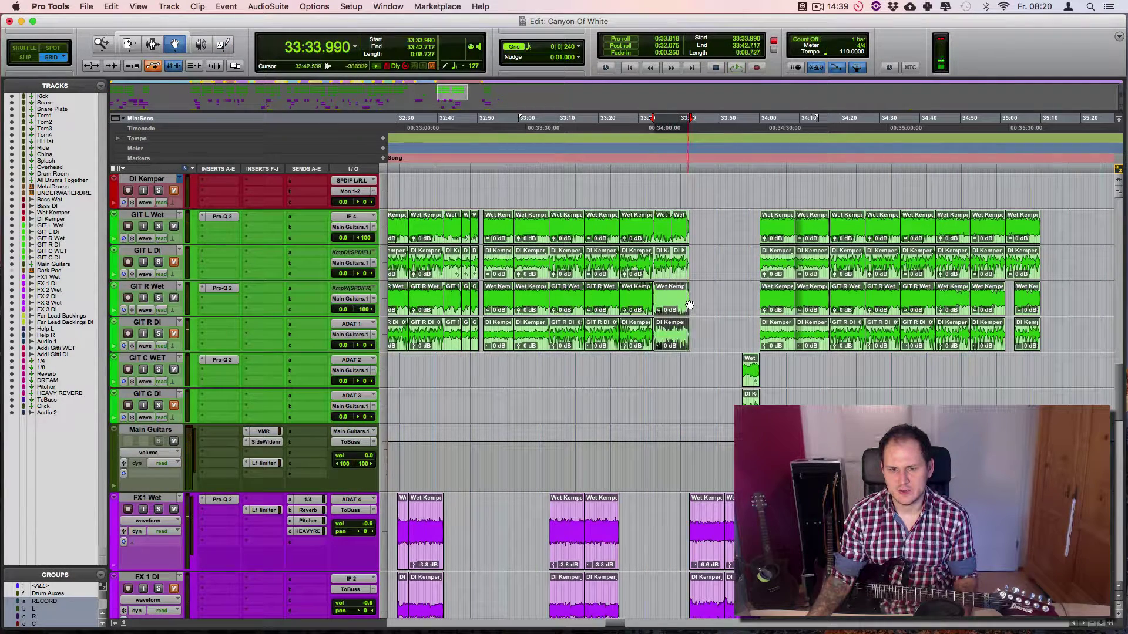
pyautogui.keyDown('shift'); pyautogui.click(687, 279); pyautogui.keyUp('shift')
pyautogui.scroll(3, 688, 275)
pyautogui.keyDown('shift'); pyautogui.click(673, 283); pyautogui.keyUp('shift')
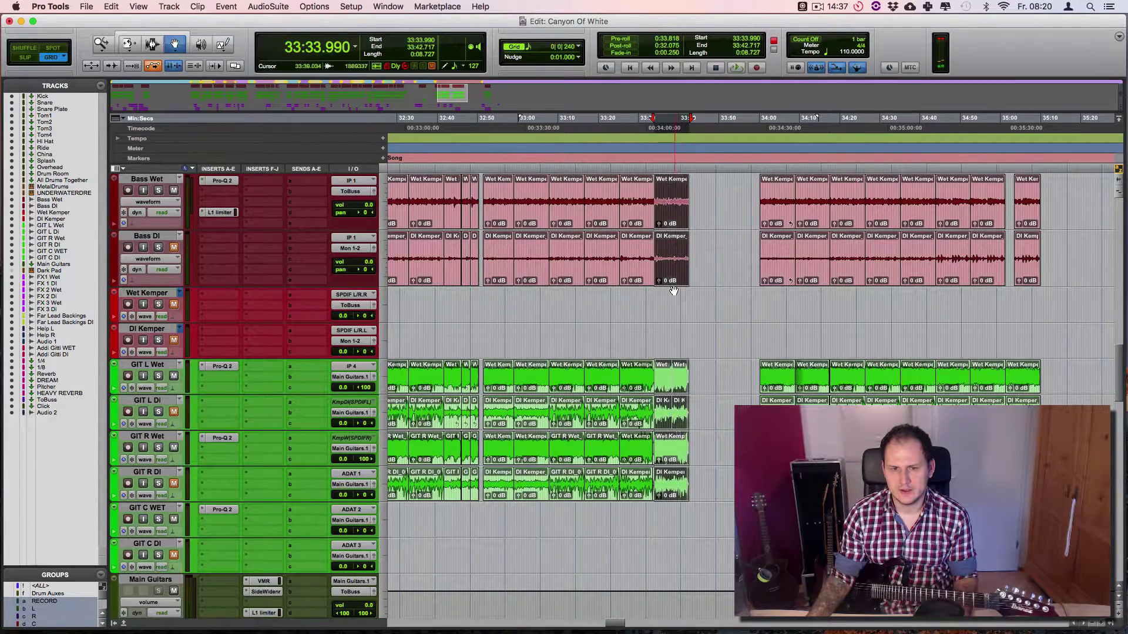
pyautogui.moveTo(672, 273); pyautogui.dragTo(1065, 285)
pyautogui.press('t')
pyautogui.press('t')
pyautogui.press('t')
pyautogui.moveTo(896, 266); pyautogui.dragTo(863, 263)
pyautogui.press('r')
pyautogui.press('r')
pyautogui.press('super+bracketleft')
# Play back the join from 35:06.172, then undo the alignment and the copying of the bass and guitar clips.
pyautogui.scroll(3, 762, 289)
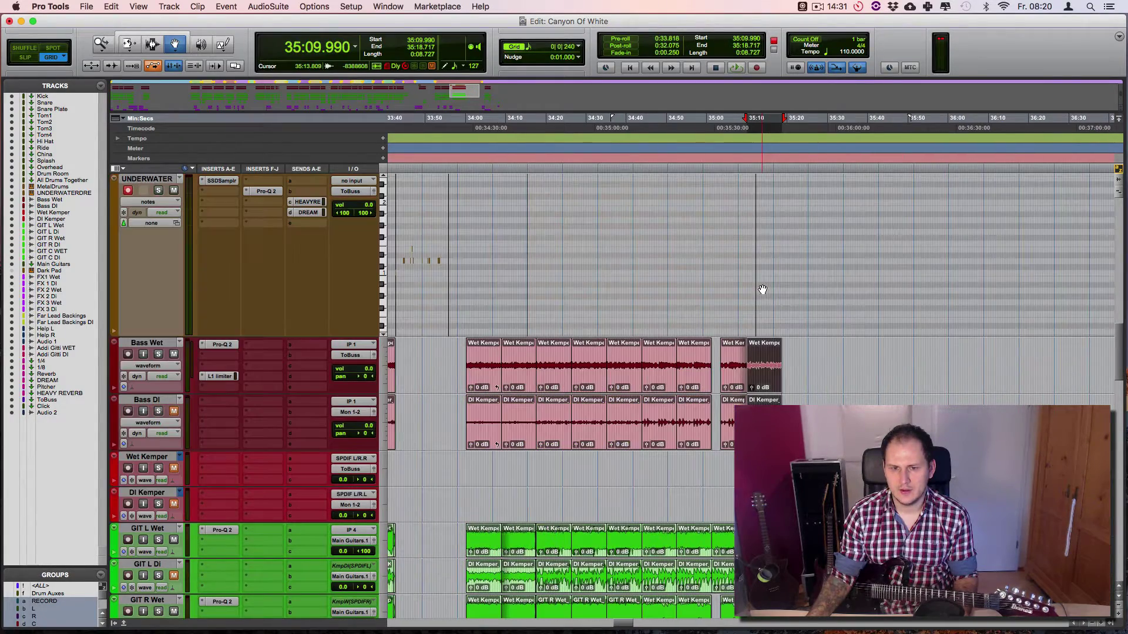
pyautogui.click(734, 122)
pyautogui.press('space')
pyautogui.press('super+bracketright')
pyautogui.press('super+bracketright')
pyautogui.press('super+bracketright')
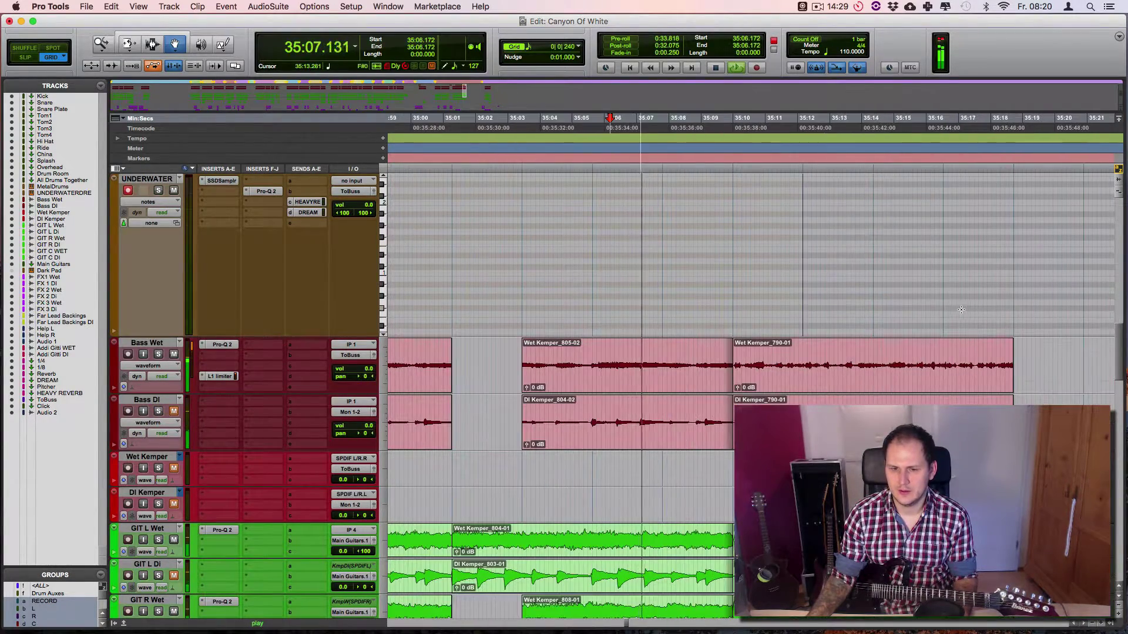
pyautogui.press('super+z')
pyautogui.press('space')
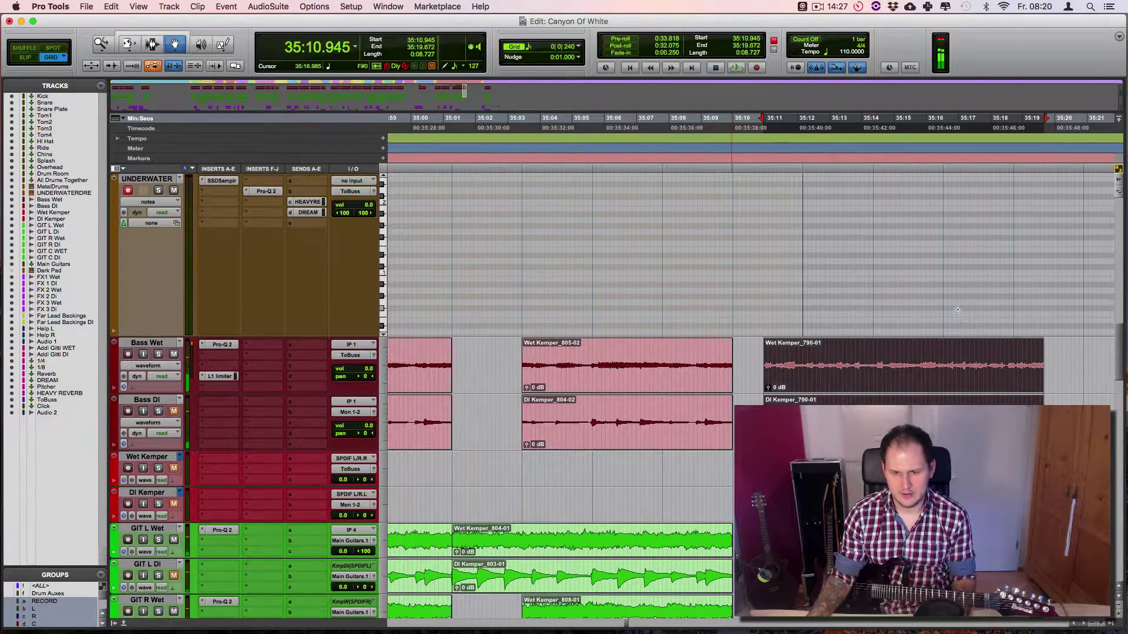
pyautogui.press('super+z')
# Copy the 33:33.990–33:42.718 range across the drum, bass and guitar tracks and paste it at 35:09.990.
pyautogui.press('super+bracketleft')
pyautogui.press('super+bracketleft')
pyautogui.press('super+bracketleft')
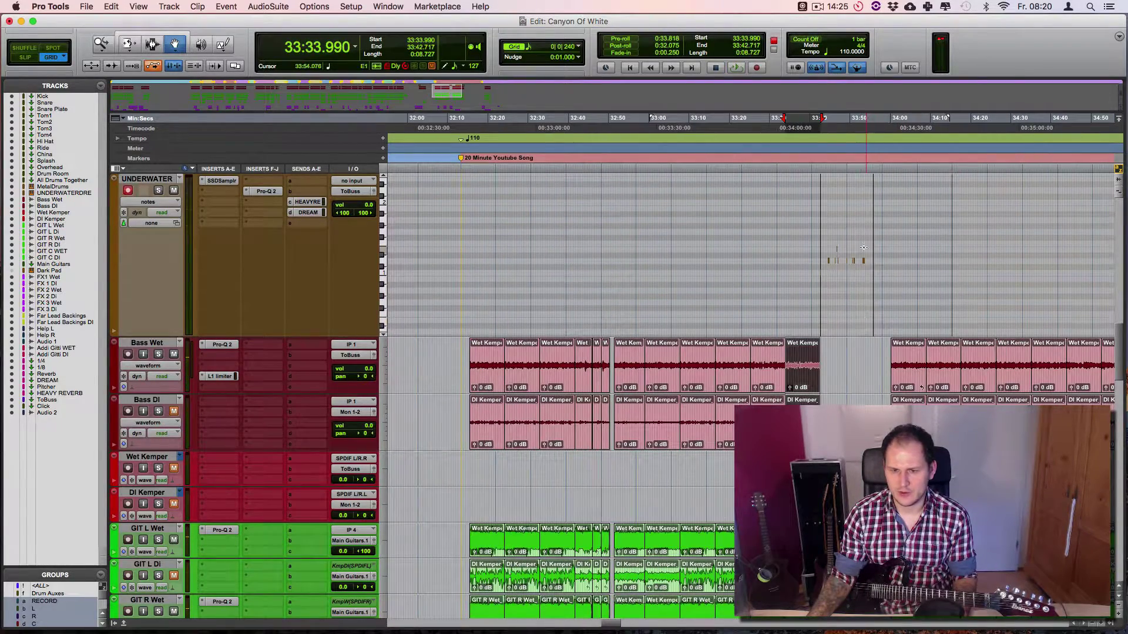
pyautogui.click(779, 118)
pyautogui.press('super+bracketright')
pyautogui.press('super+bracketright')
pyautogui.press('super+bracketright')
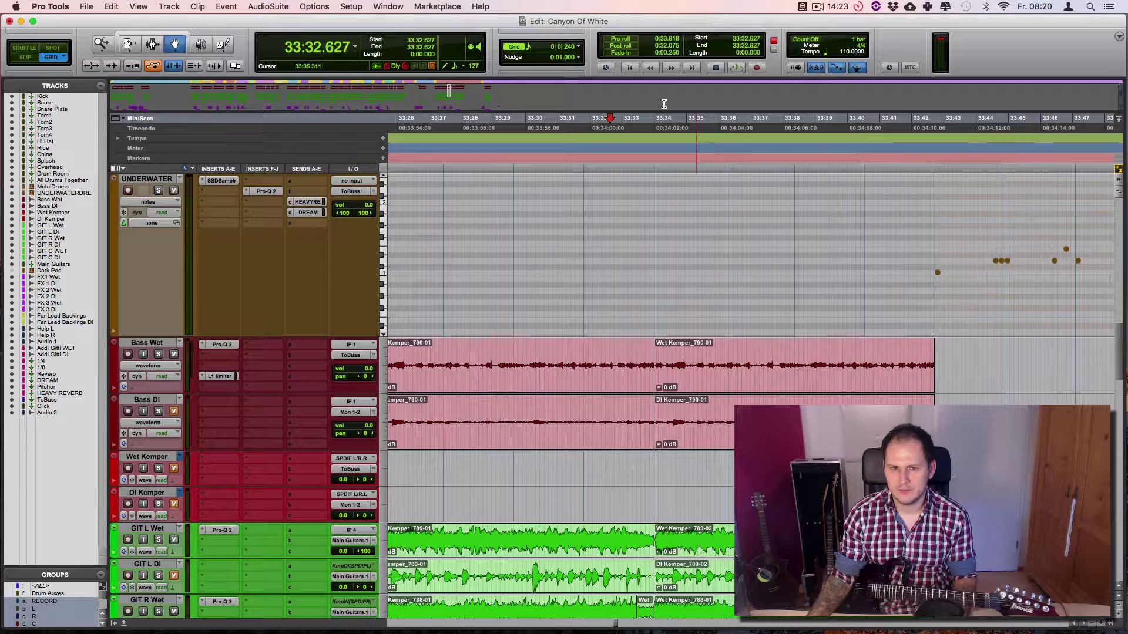
pyautogui.moveTo(653, 118); pyautogui.dragTo(933, 121)
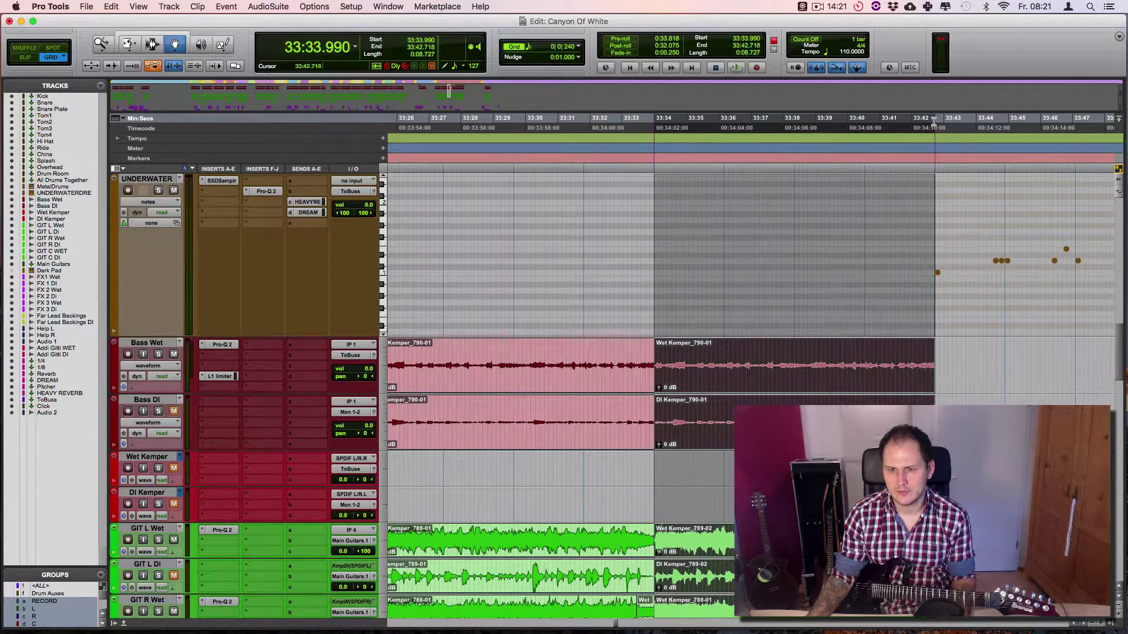
pyautogui.hscroll(15, 934, 121)
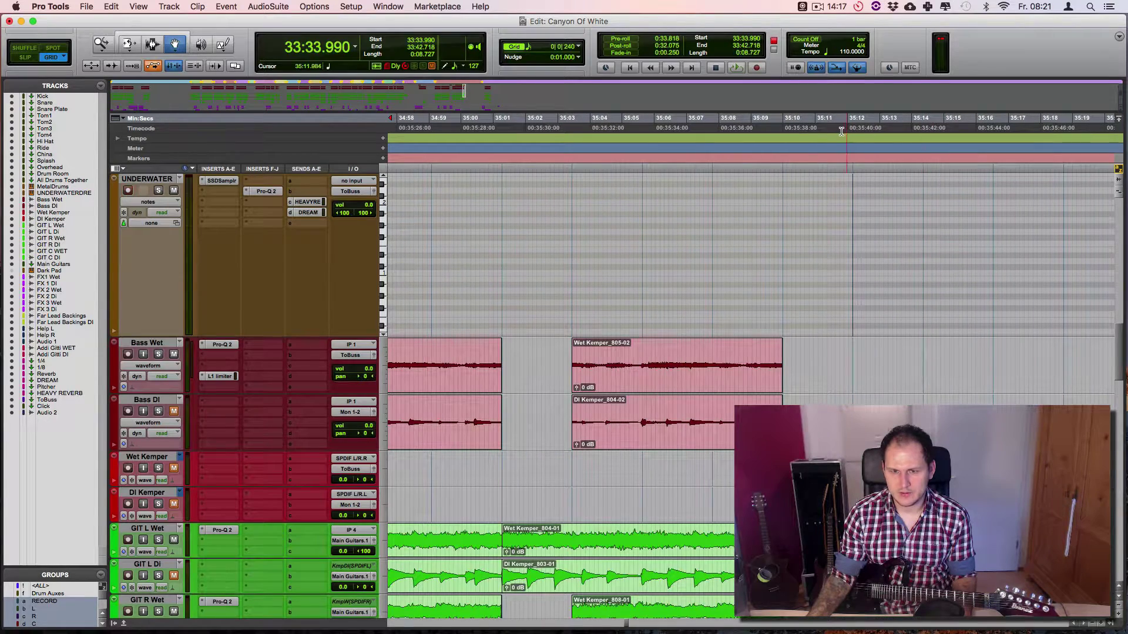
pyautogui.press('super+v')
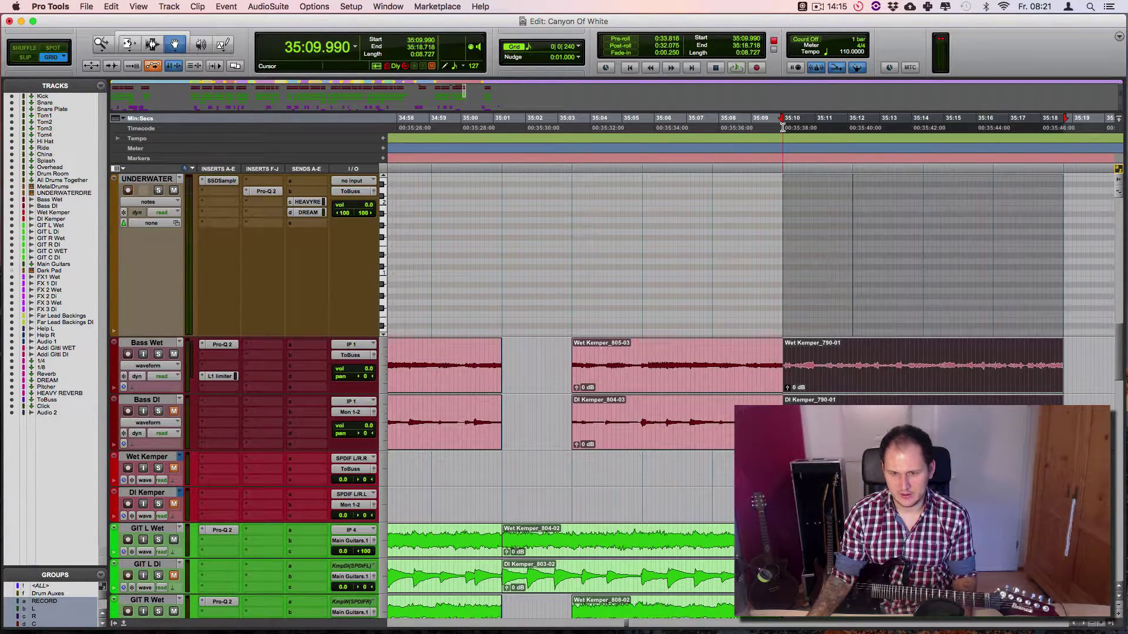
# Play back the transition into the pasted part from 35:05.763 and check its bass, guitar and drum tracks.
pyautogui.click(655, 128)
pyautogui.press('space')
pyautogui.scroll(-5, 1016, 356)
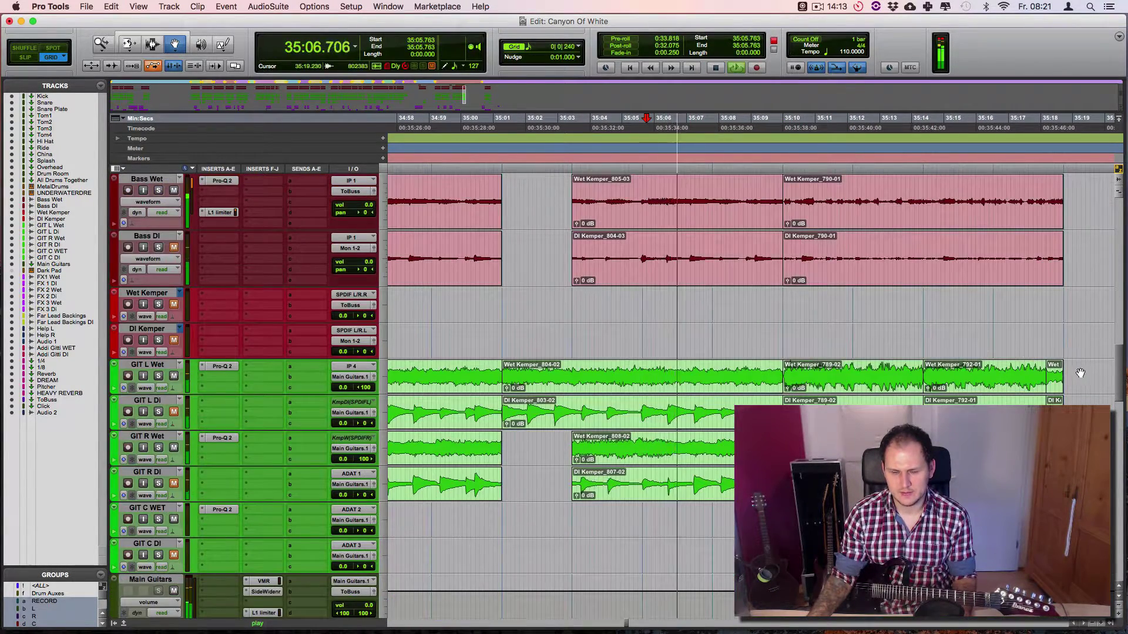
pyautogui.hscroll(3, 1059, 362)
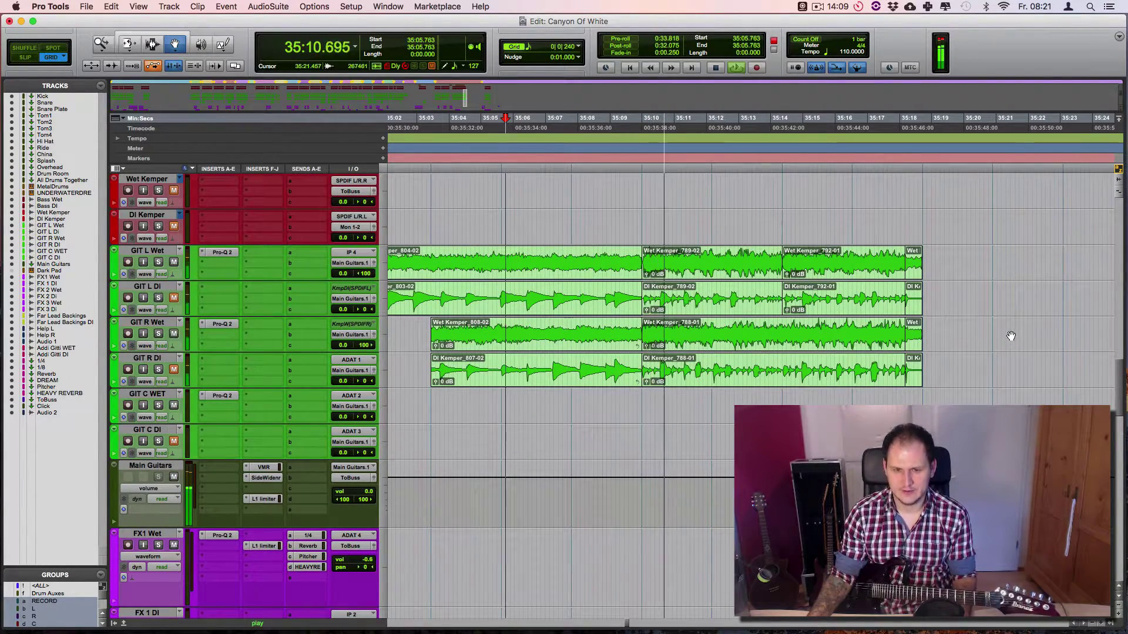
pyautogui.scroll(5, 1011, 336)
pyautogui.press('r')
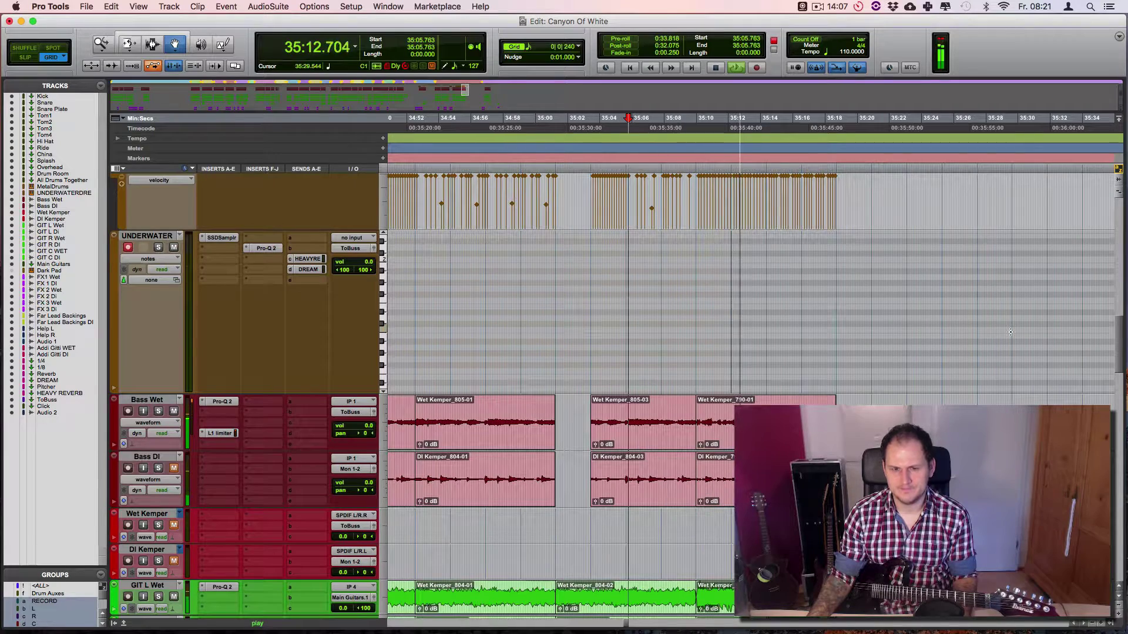
pyautogui.scroll(5, 1004, 329)
# Play back the MetalDrums transition from 35:05.490 with its notes in close view.
pyautogui.click(624, 120)
pyautogui.press('space')
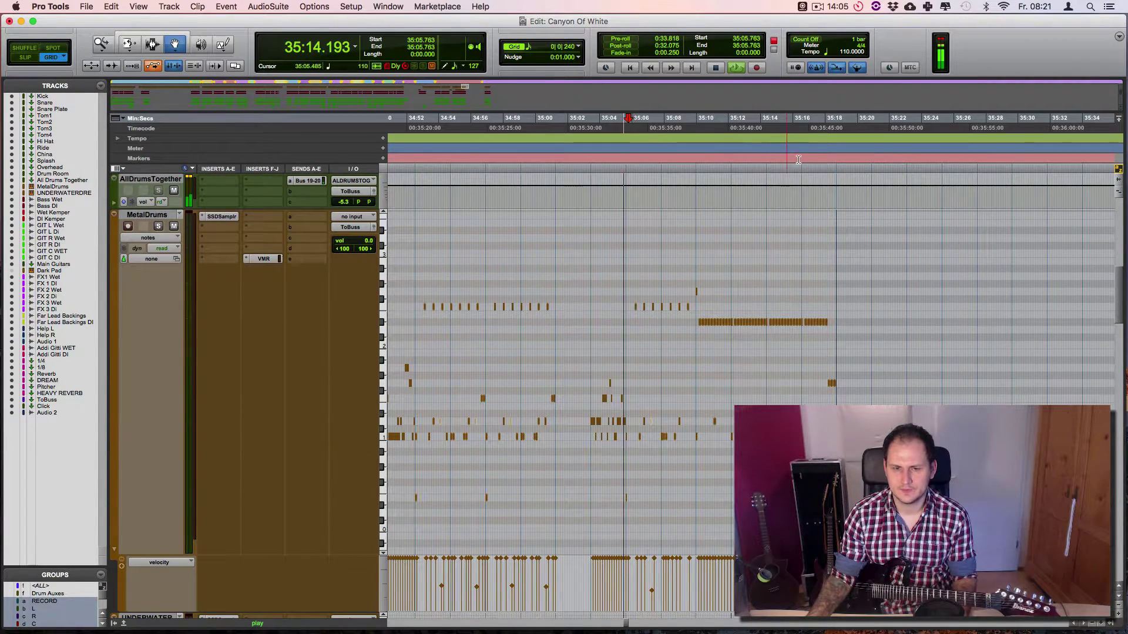
pyautogui.press('t')
pyautogui.press('t')
pyautogui.press('t')
pyautogui.press('space')
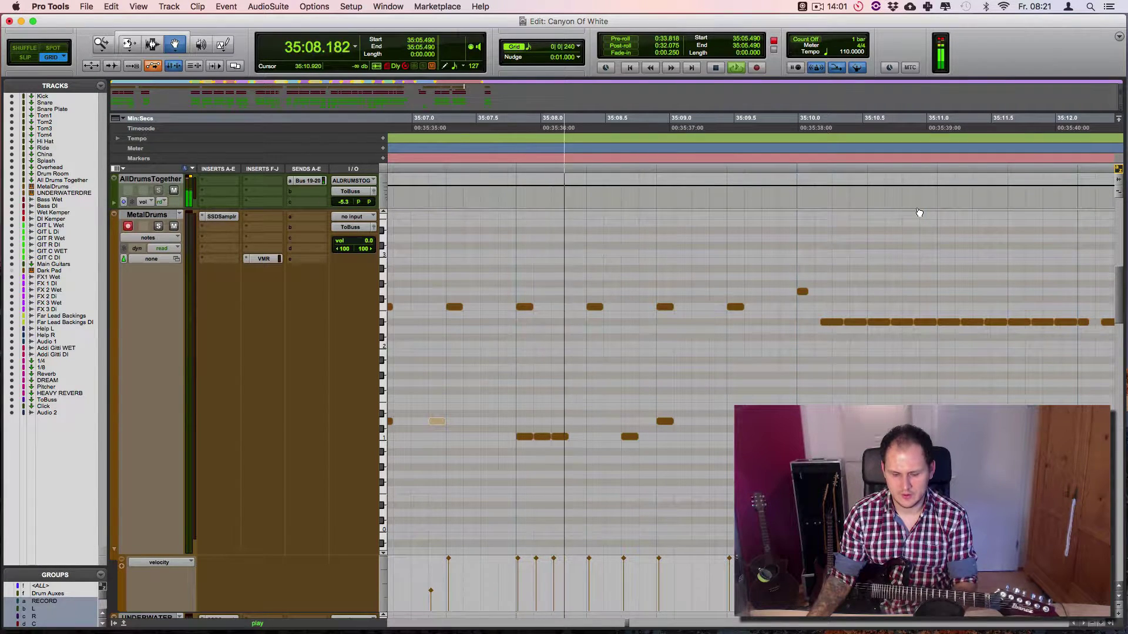
# Stop playback, switch to the Pencil tool and set the grid to 0|0|080 for editing the MetalDrums notes.
pyautogui.press('F10')
pyautogui.press('space')
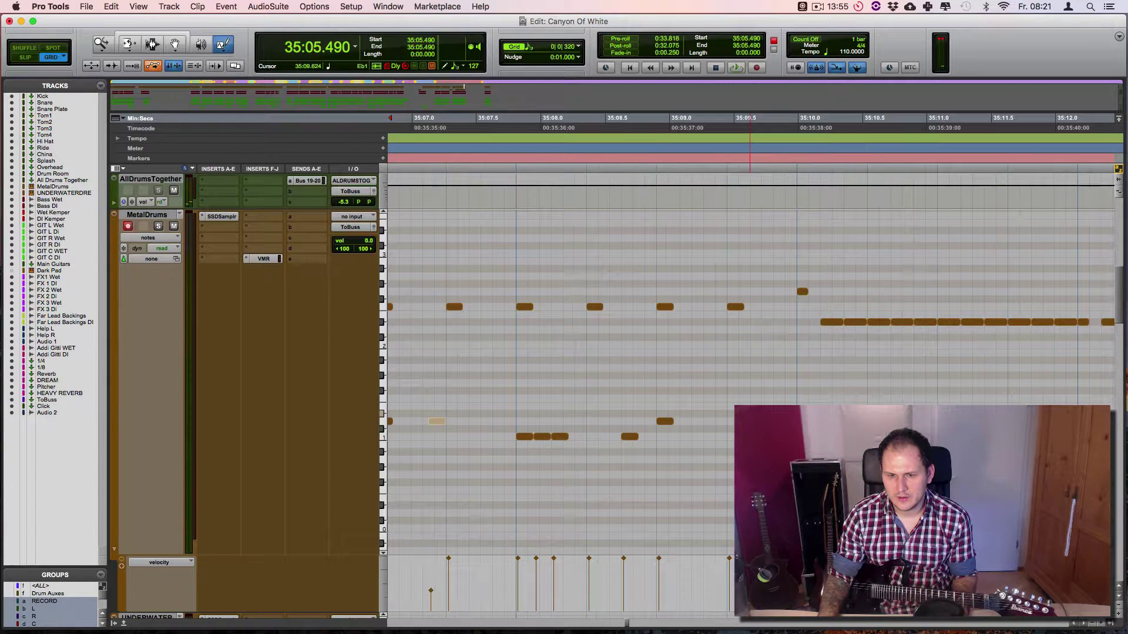
pyautogui.press('super+bracketright')
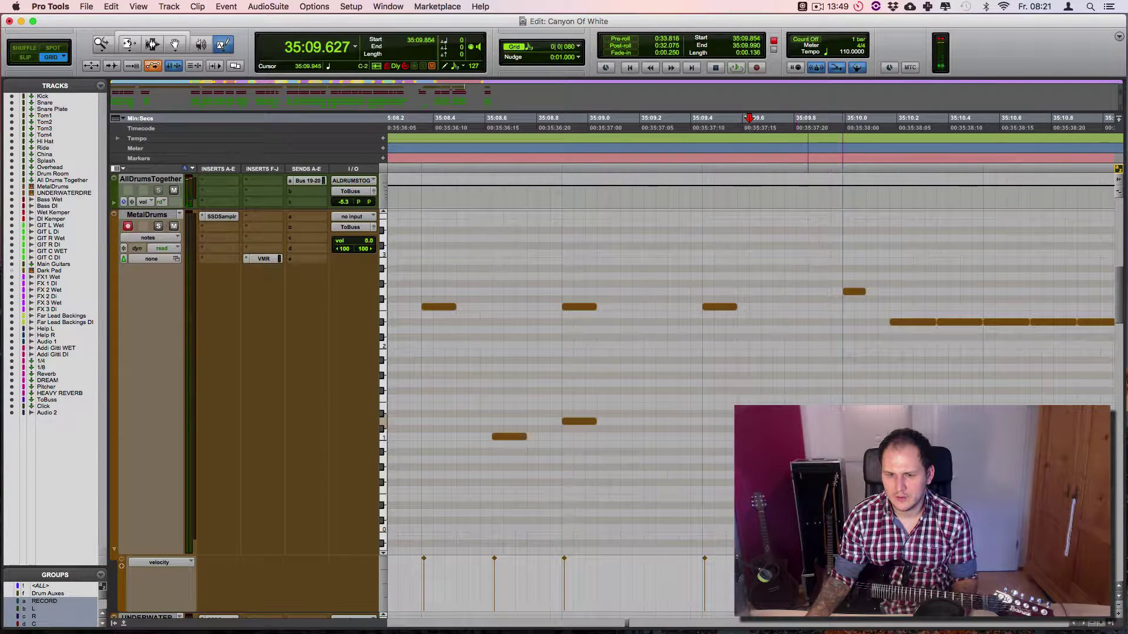
# Play back the MetalDrums transition from 35:08.854 and set the grid to 0|0|160.
pyautogui.press('space')
pyautogui.click(795, 141)
pyautogui.click(552, 139)
pyautogui.press('r')
pyautogui.press('space')
pyautogui.press('super+bracketleft')
pyautogui.press('space')
pyautogui.press('super+bracketright')
pyautogui.press('super+bracketright')
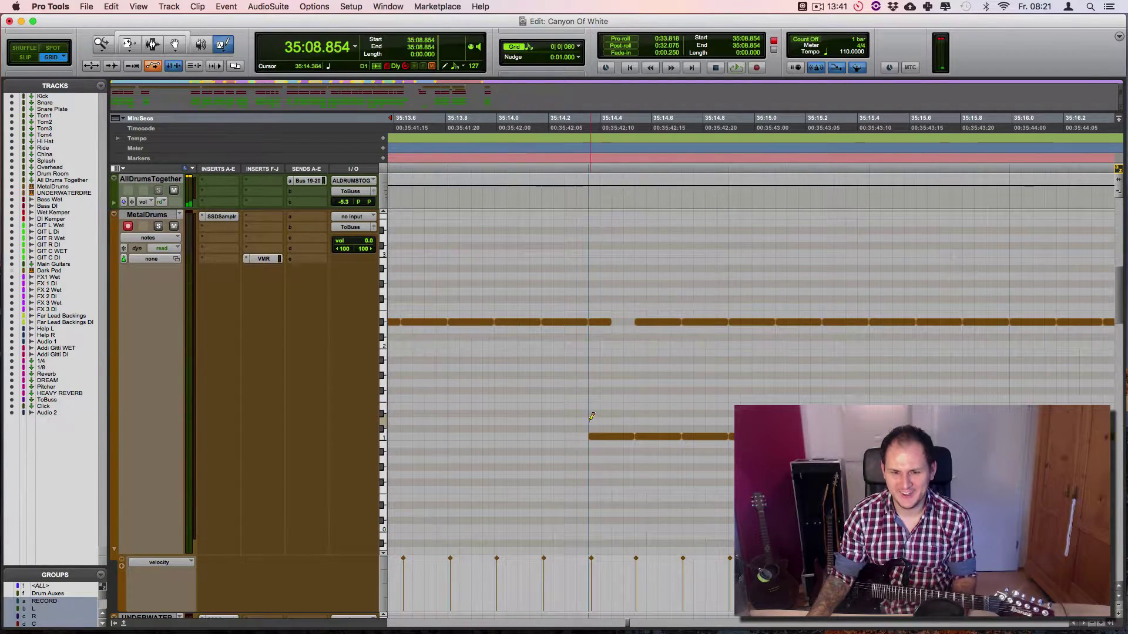
pyautogui.press('super+bracketleft')
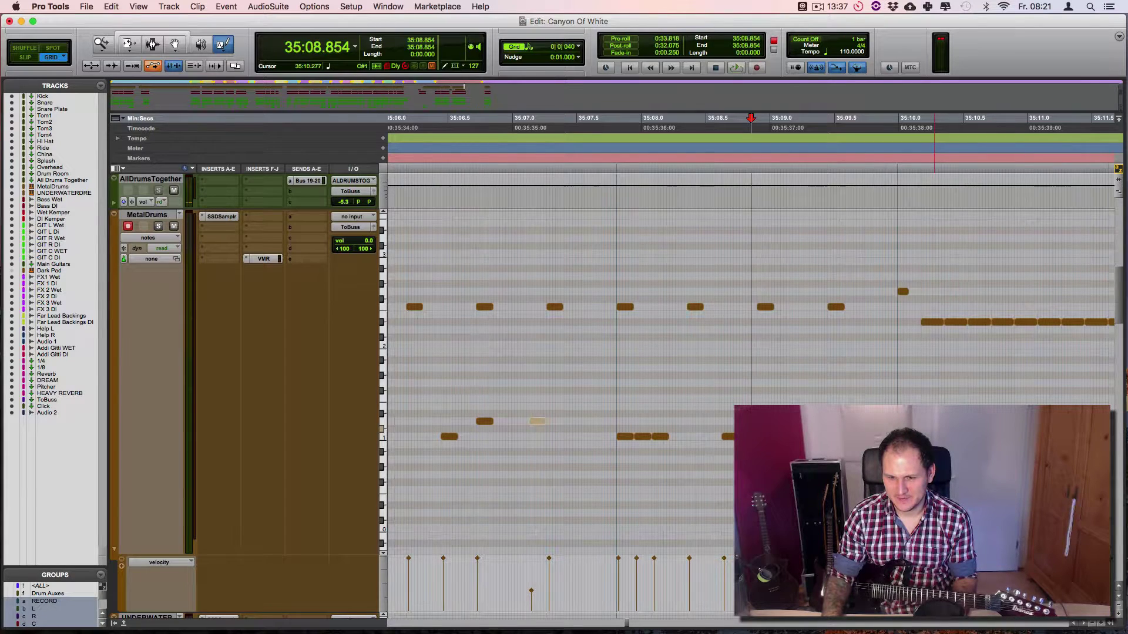
pyautogui.press('super+bracketright')
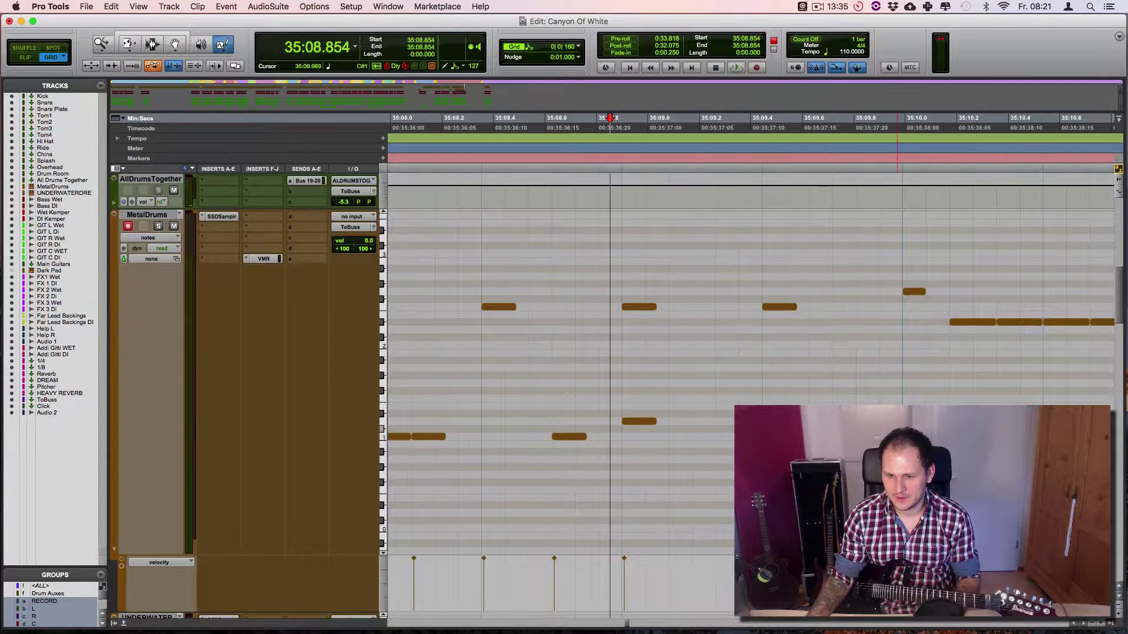
# Draw a run of six D1 snare notes on MetalDrums from 35:09.445 to 35:09.990 and play back the transition.
pyautogui.click(891, 422)
pyautogui.click(875, 421)
pyautogui.click(865, 421)
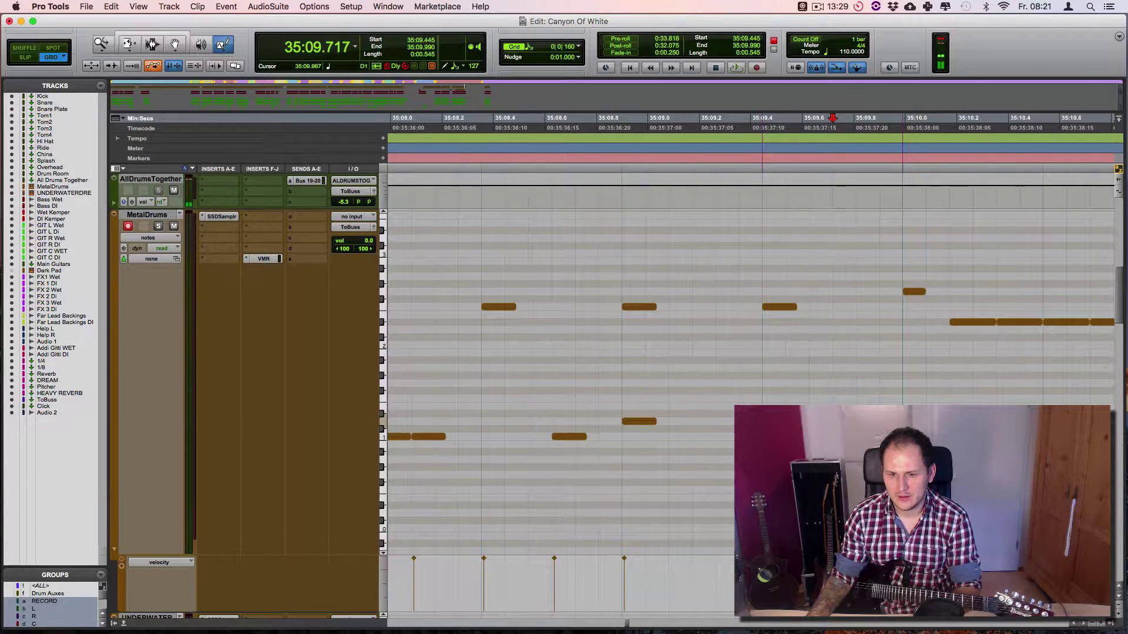
pyautogui.press('space')
pyautogui.click(598, 118)
pyautogui.press('space')
pyautogui.press('space')
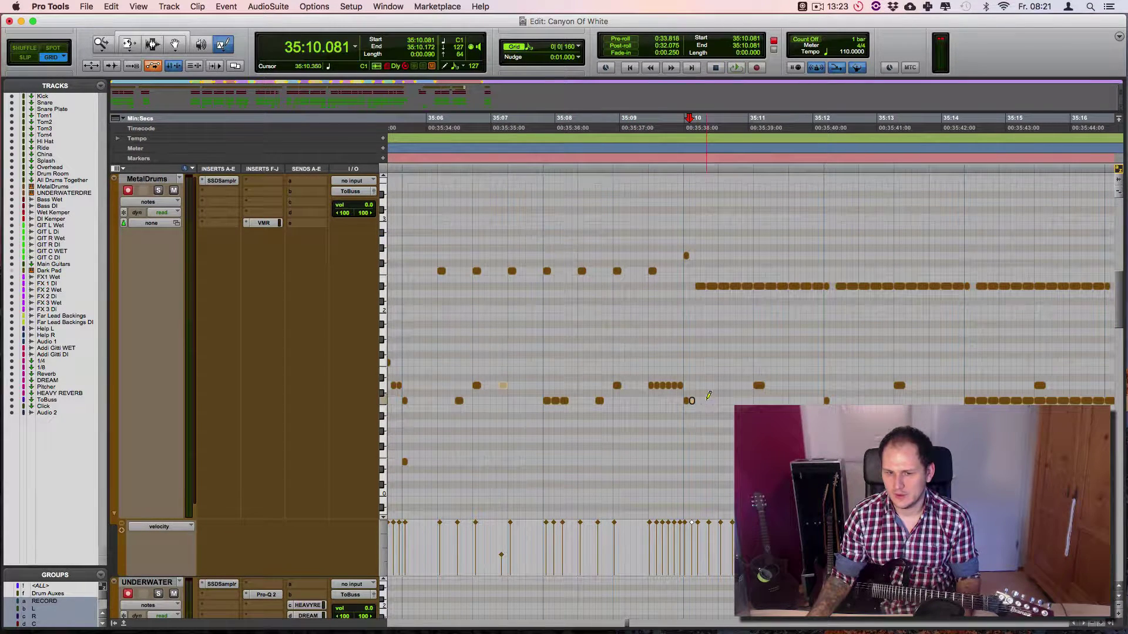
# Fill the C1 kick row with 0|0|160 notes from 35:10.081 to about 35:14.3 and play back from 35:08.627.
pyautogui.moveTo(697, 401); pyautogui.dragTo(962, 402)
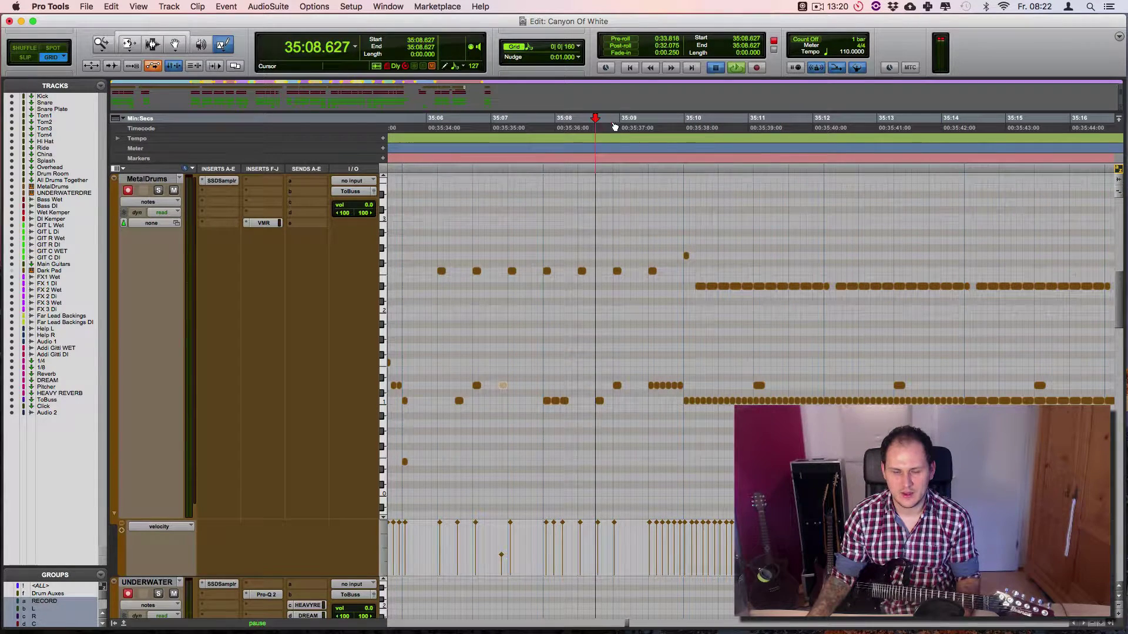
pyautogui.press('space')
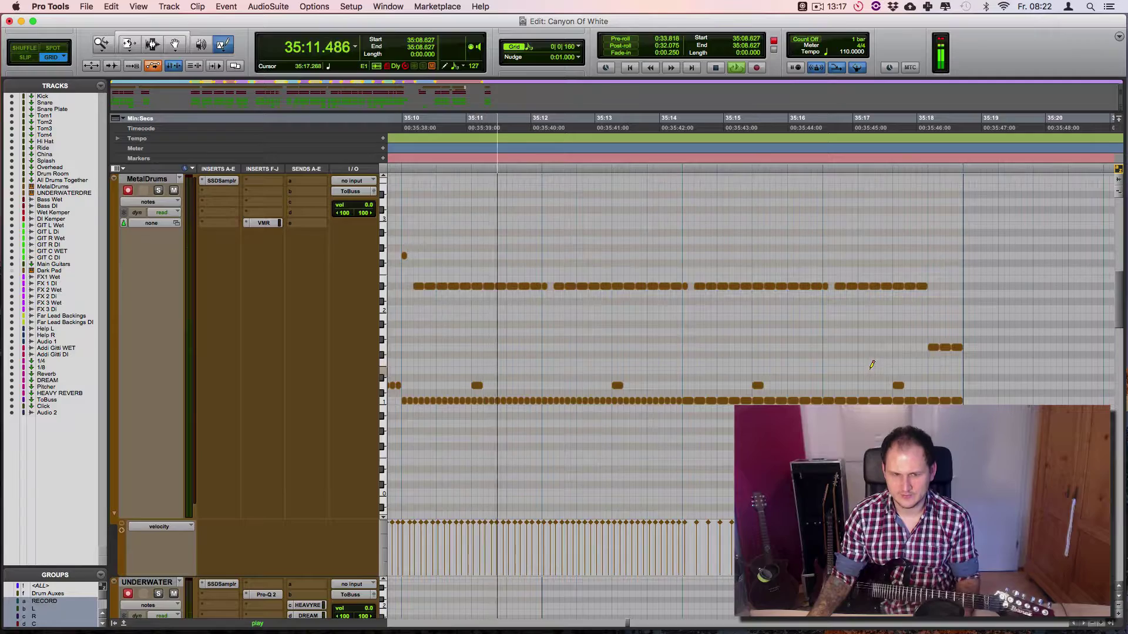
pyautogui.hscroll(-2, 734, 311)
pyautogui.scroll(-5, 737, 311)
pyautogui.press('F8')
pyautogui.scroll(5, 852, 287)
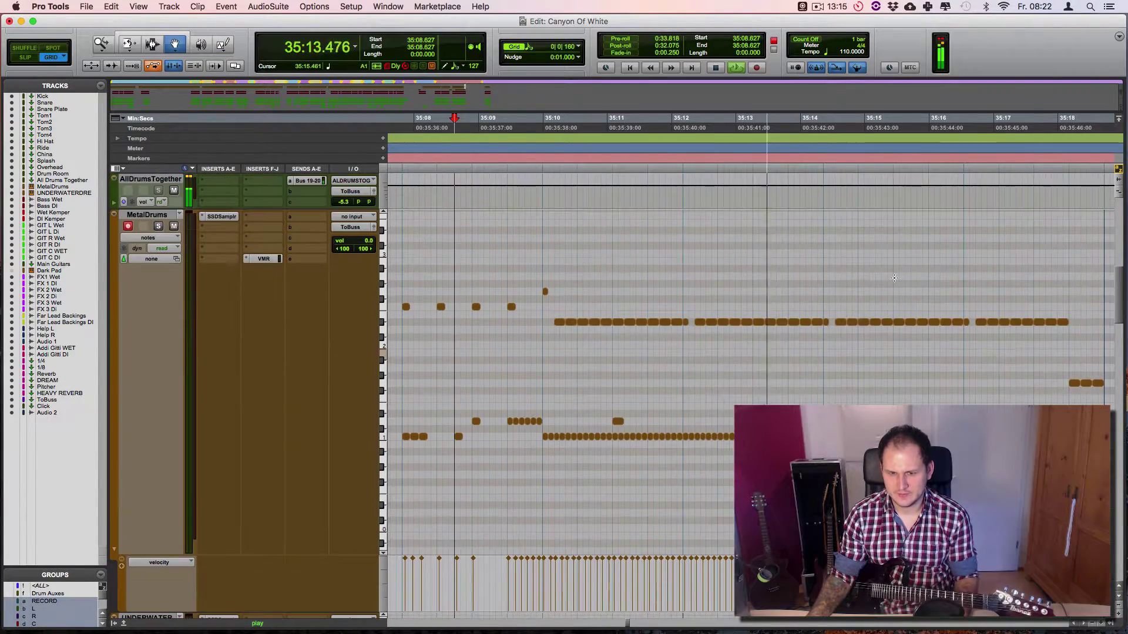
pyautogui.press('r')
pyautogui.hscroll(2, 887, 298)
pyautogui.scroll(-5, 924, 309)
pyautogui.scroll(-3, 924, 310)
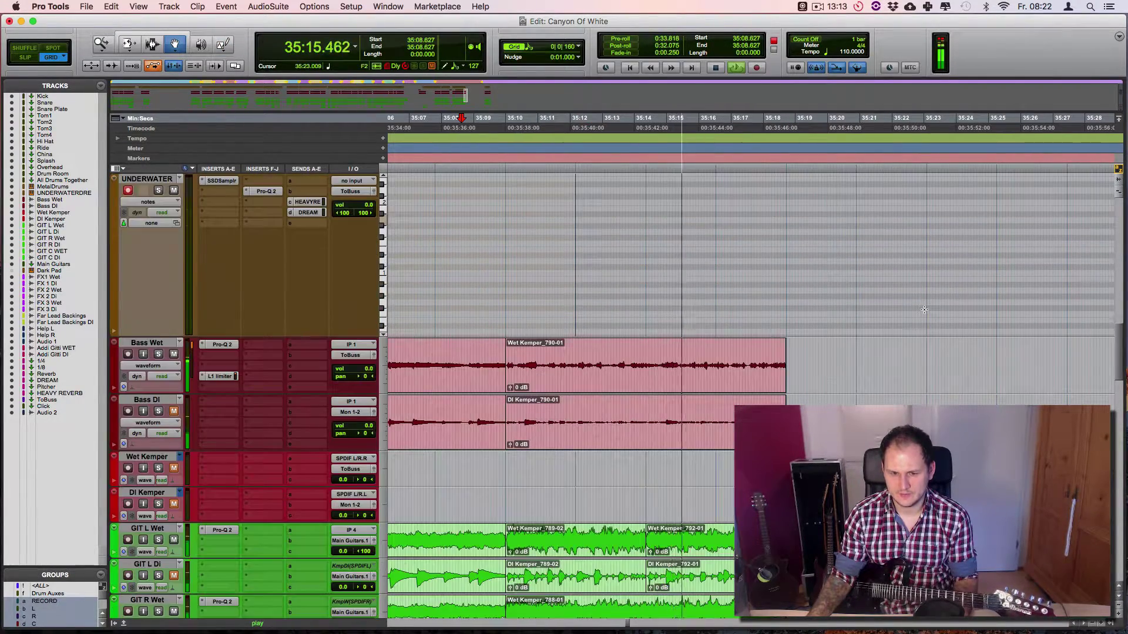
pyautogui.scroll(8, 924, 310)
pyautogui.press('space')
# Replace the slower kick notes from about 35:14.3 to 35:18.7 with the denser kick pattern and play back from 35:08.263.
pyautogui.moveTo(821, 396); pyautogui.dragTo(644, 396)
pyautogui.press('Delete')
pyautogui.moveTo(508, 402); pyautogui.dragTo(650, 403)
pyautogui.click(647, 403)
pyautogui.click(449, 126)
pyautogui.press('space')
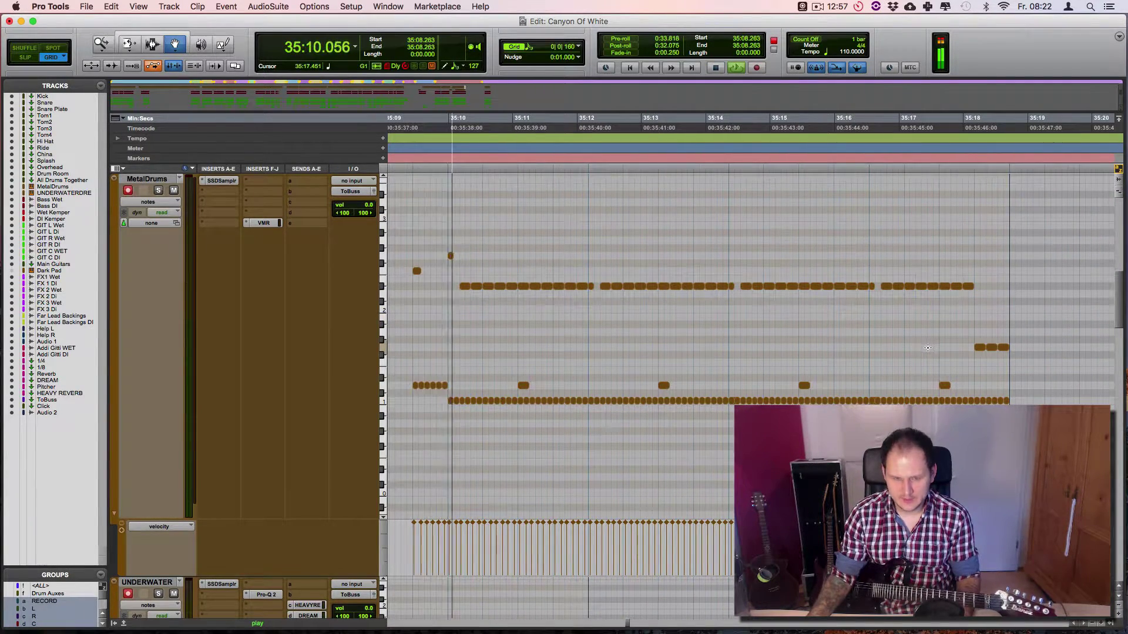
pyautogui.press('space')
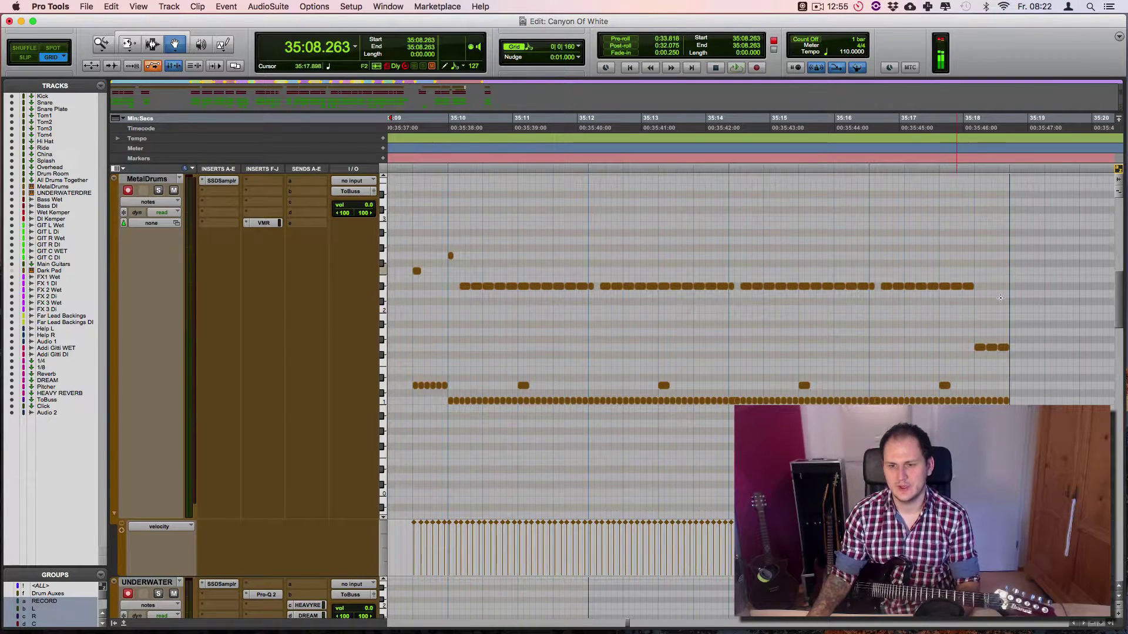
# Move the repeated cymbal notes between 35:10.131 and 35:18.473 on MetalDrums down five semitones.
pyautogui.moveTo(994, 297); pyautogui.dragTo(458, 297)
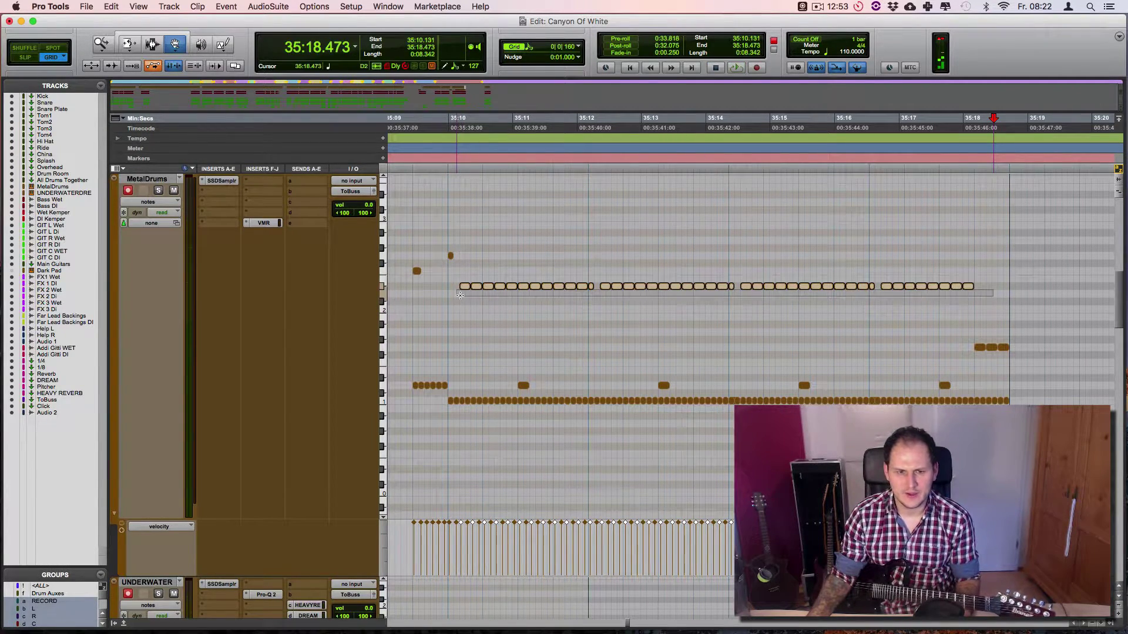
pyautogui.press('t')
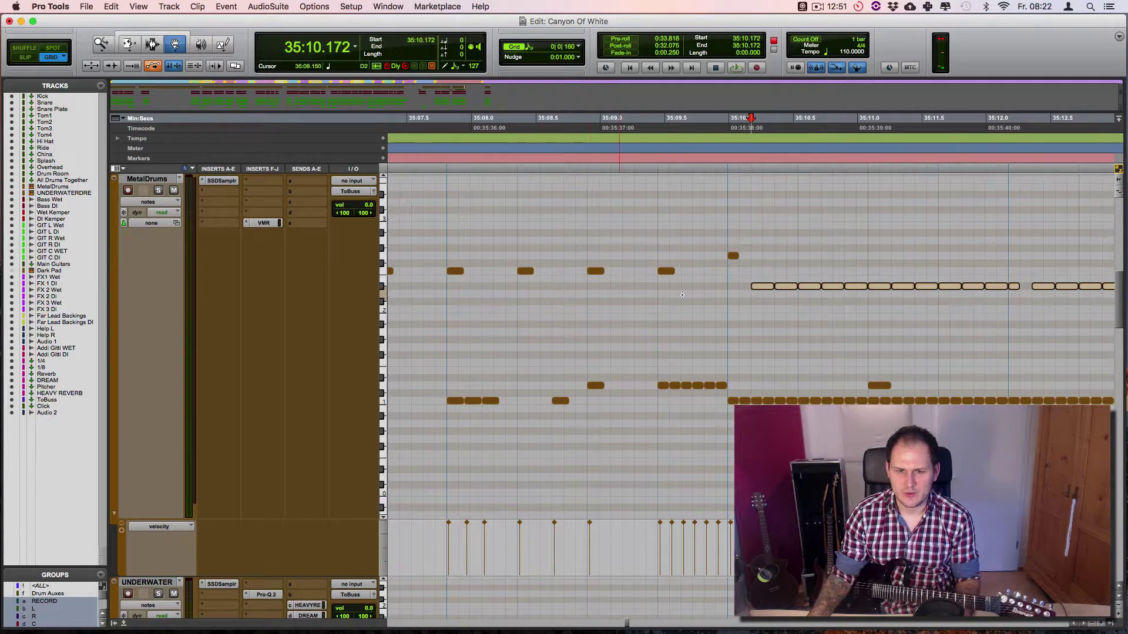
pyautogui.moveTo(761, 285); pyautogui.dragTo(762, 331)
# Play back from 35:08.263 to the end of the part and check its drum, bass and guitar tracks.
pyautogui.click(509, 131)
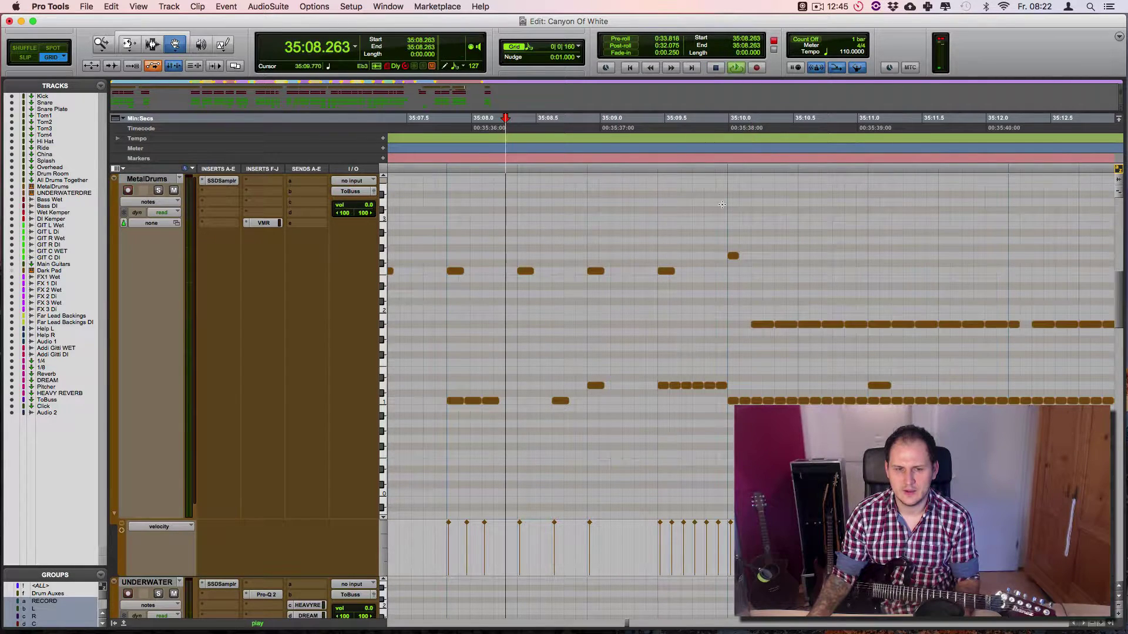
pyautogui.press('super+bracketleft')
pyautogui.press('space')
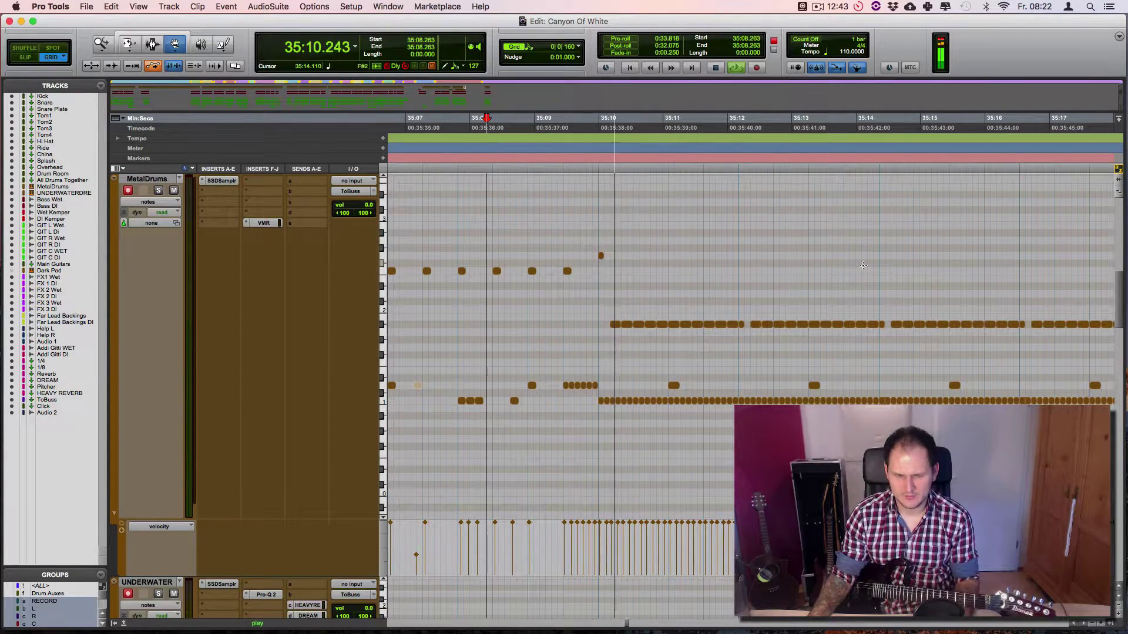
pyautogui.press('super+bracketleft')
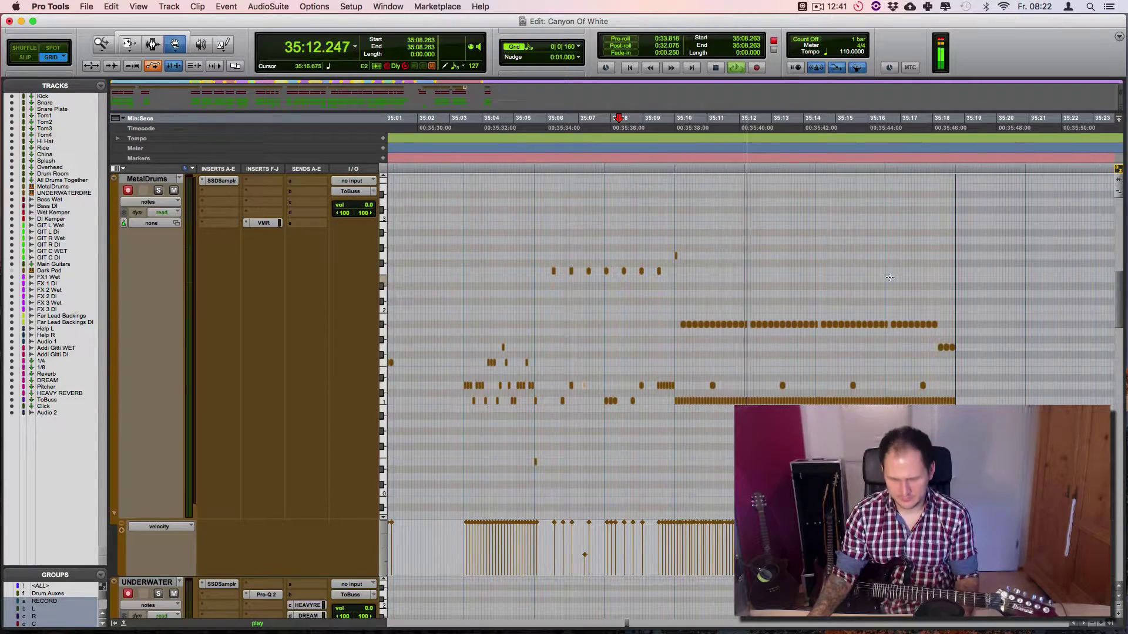
pyautogui.scroll(-10, 887, 276)
pyautogui.hscroll(3, 980, 282)
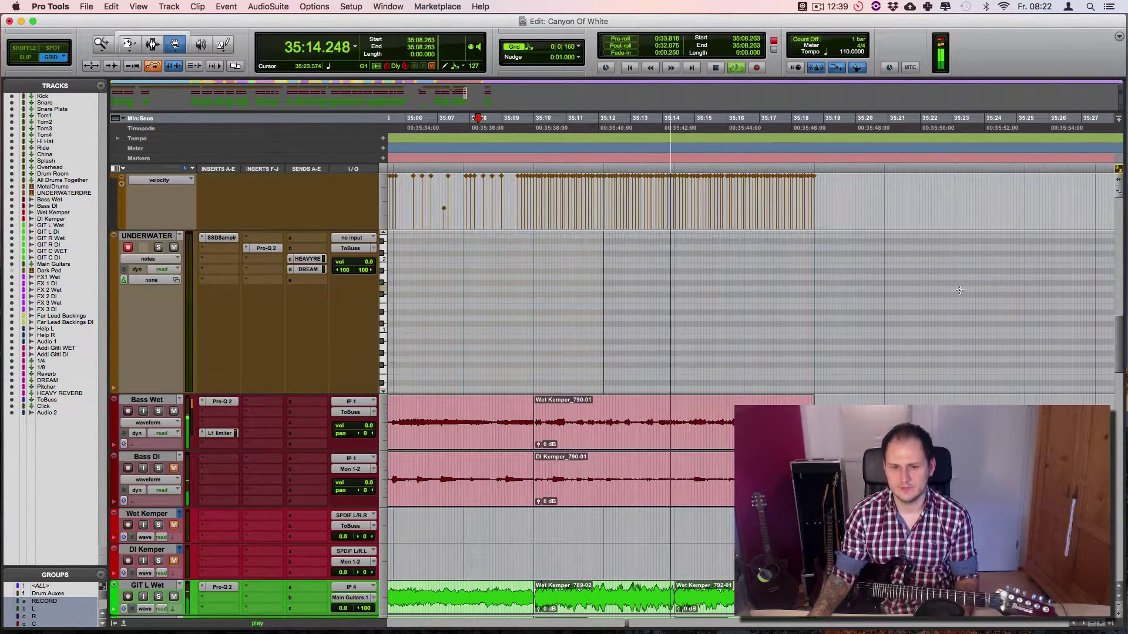
pyautogui.scroll(10, 962, 300)
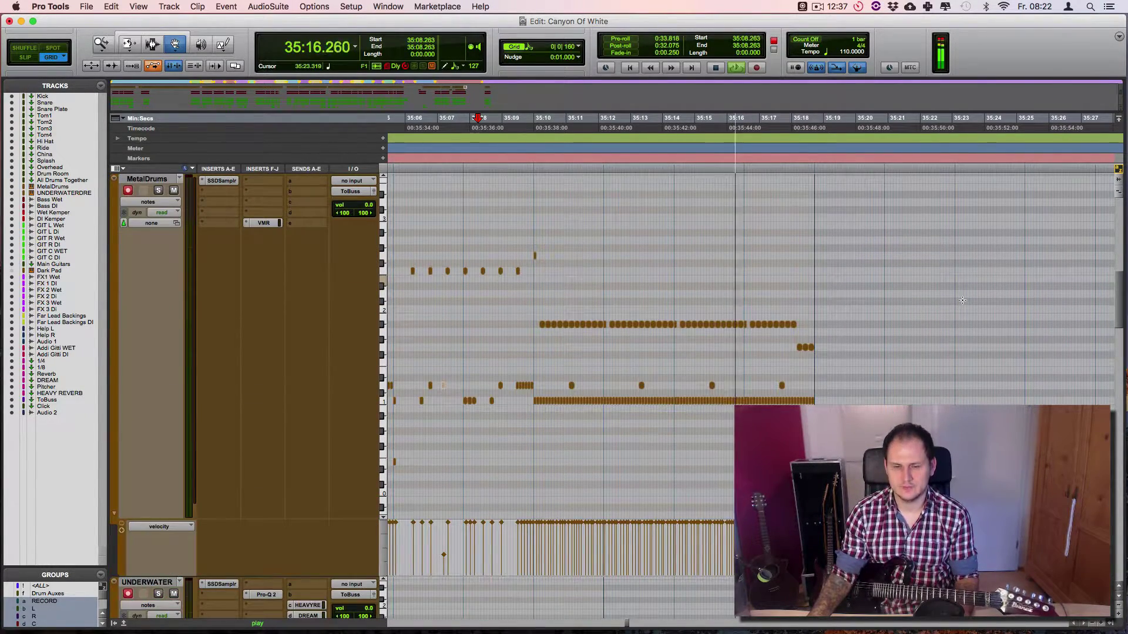
pyautogui.scroll(5, 962, 300)
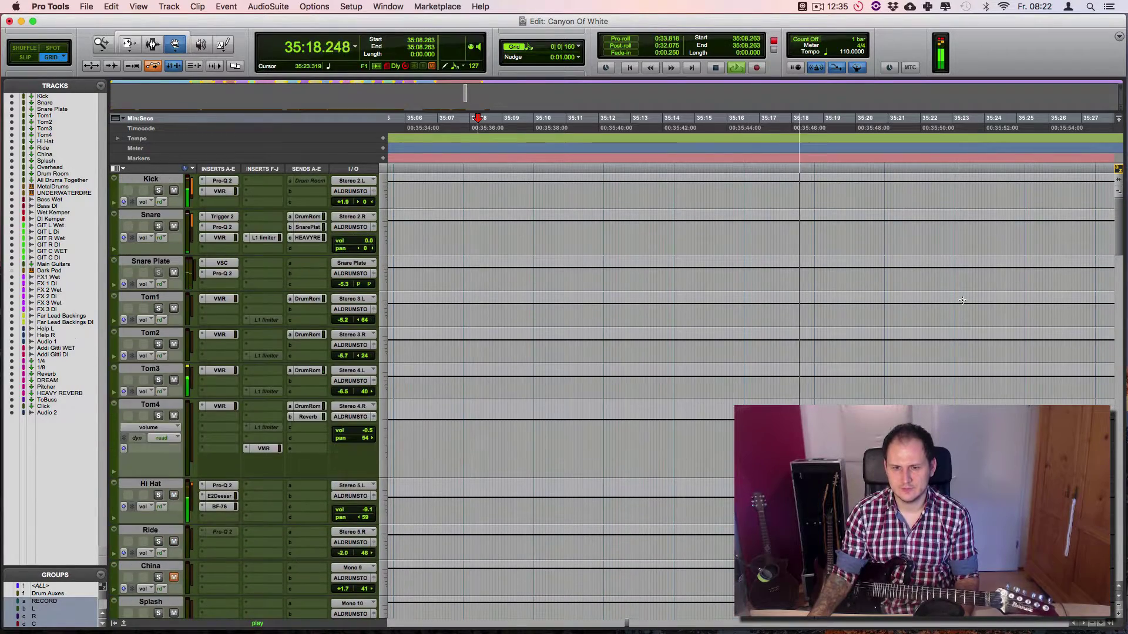
pyautogui.scroll(-6, 962, 300)
pyautogui.press('space')
# Examine the end of the MetalDrums notes around 35:18.8.
pyautogui.press('t')
pyautogui.hscroll(4, 964, 304)
pyautogui.scroll(-5, 965, 304)
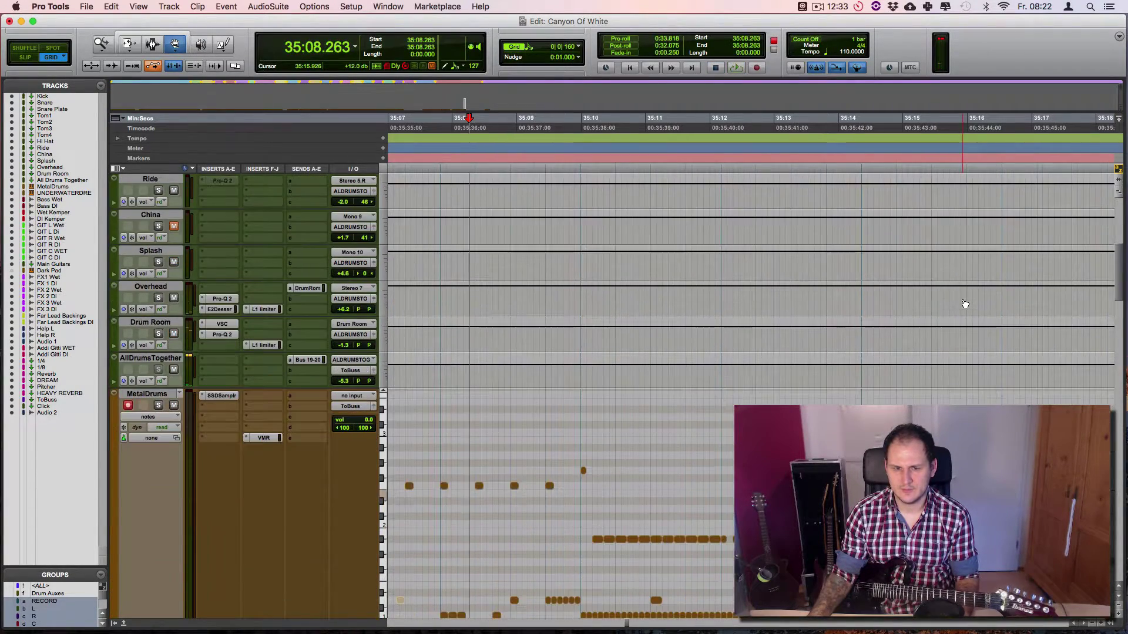
pyautogui.scroll(-2, 962, 301)
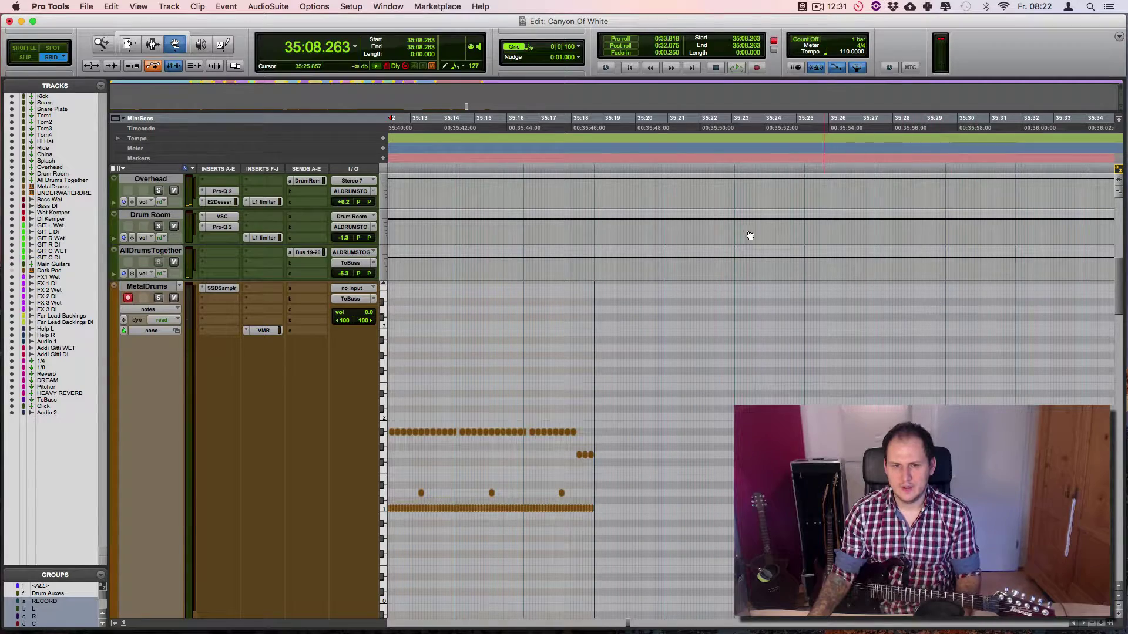
pyautogui.click(596, 134)
pyautogui.scroll(-5, 644, 371)
pyautogui.scroll(-2, 643, 371)
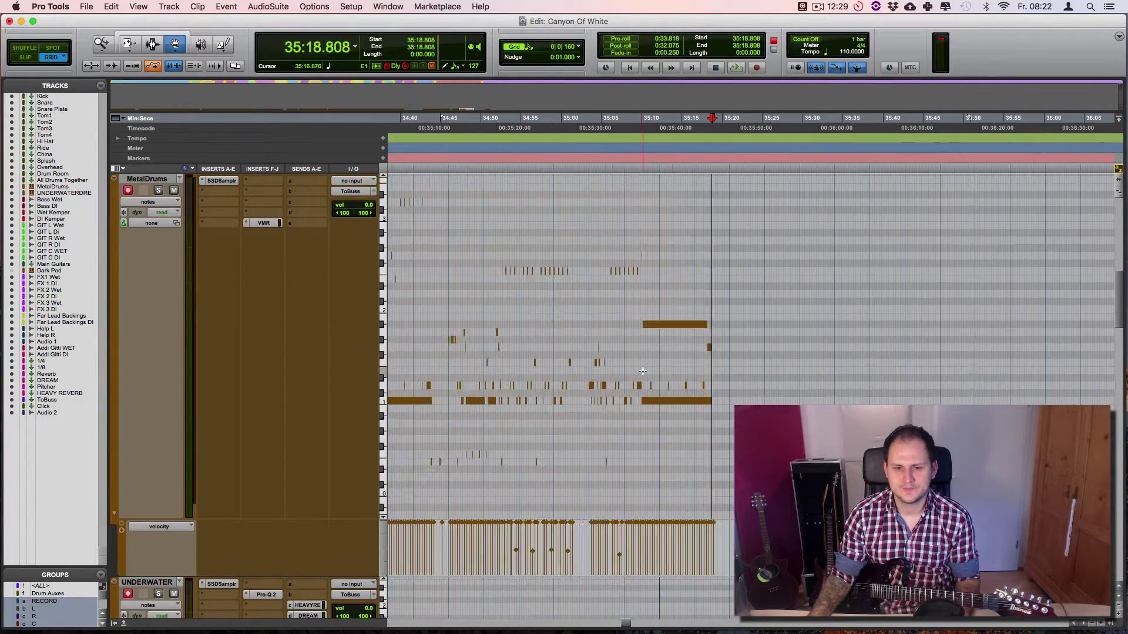
# Copy the 35:09.990–35:14.354 range across the drum, bass and guitar tracks and paste it at 35:18.718.
pyautogui.moveTo(644, 371); pyautogui.dragTo(657, 467)
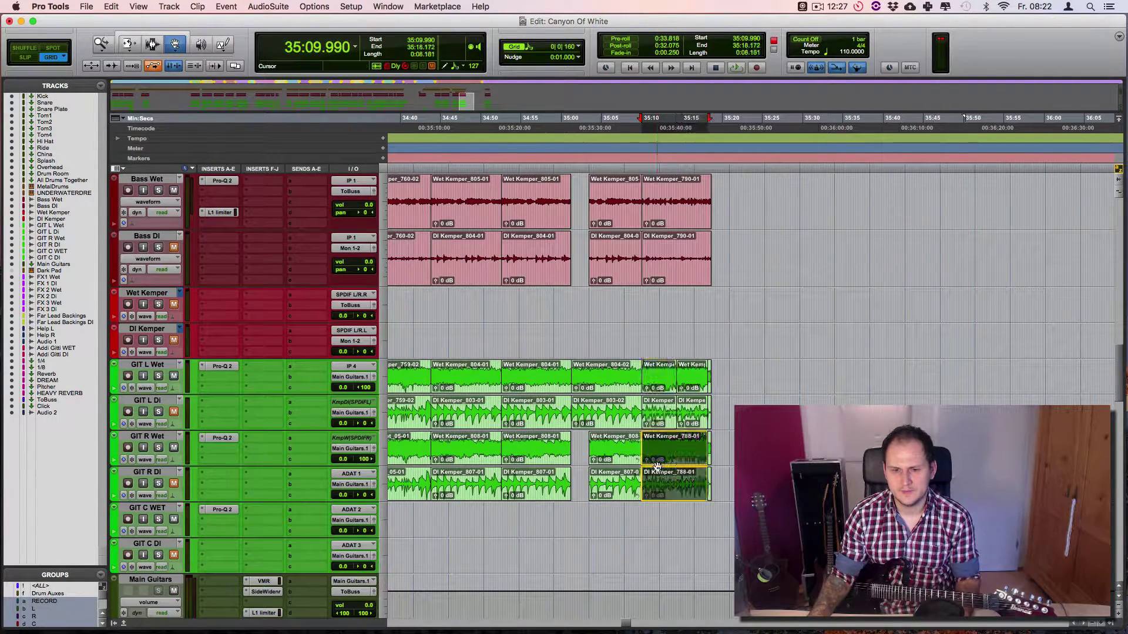
pyautogui.moveTo(642, 136); pyautogui.dragTo(664, 136)
pyautogui.press('super+bracketright')
pyautogui.press('super+bracketright')
pyautogui.click(653, 137)
pyautogui.moveTo(606, 126); pyautogui.dragTo(747, 122)
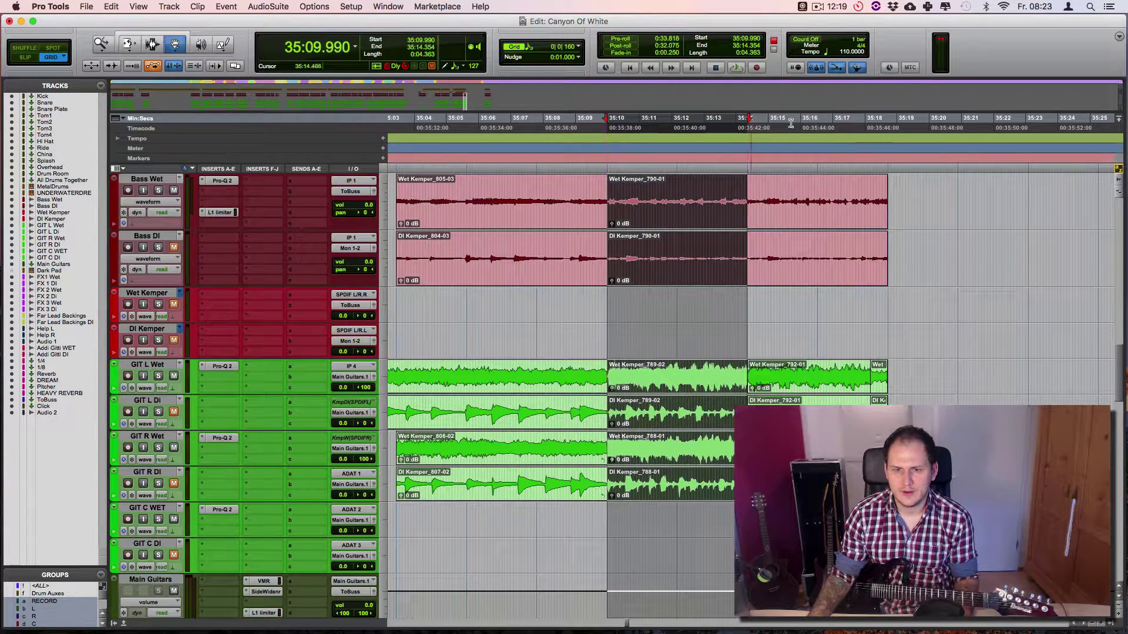
pyautogui.click(889, 126)
pyautogui.press('super+v')
pyautogui.hscroll(5, 831, 291)
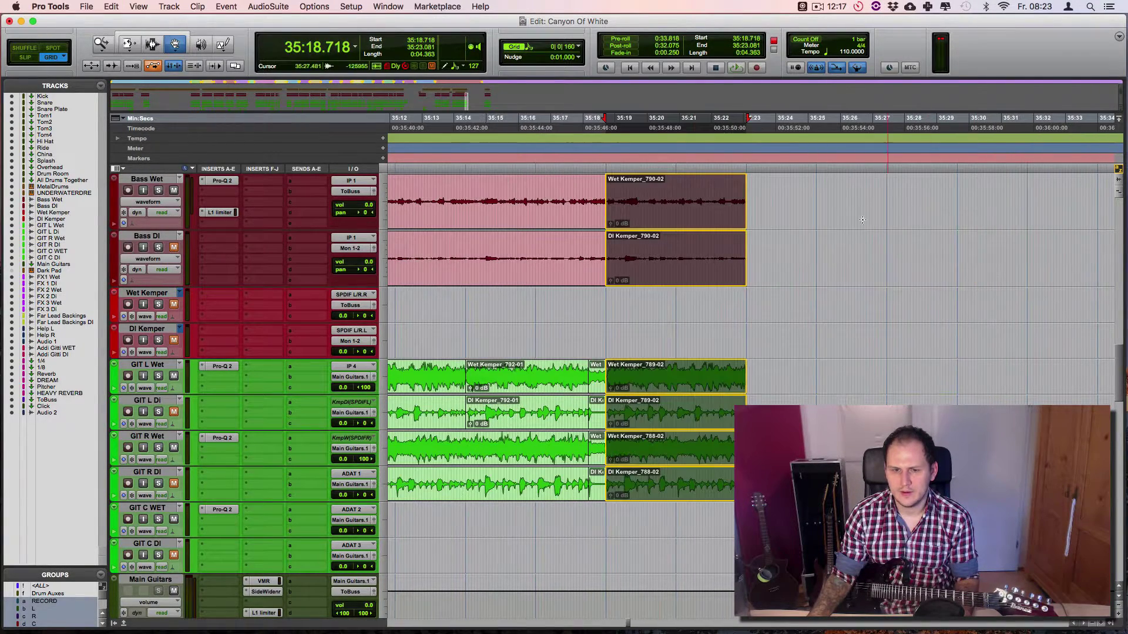
# Delete all pasted MetalDrums notes from 35:18.718 onward, including the stray kick at 35:23.081.
pyautogui.scroll(4, 832, 291)
pyautogui.scroll(5, 832, 291)
pyautogui.moveTo(798, 226); pyautogui.dragTo(614, 452)
pyautogui.press('t')
pyautogui.press('t')
pyautogui.hscroll(2, 1056, 454)
pyautogui.press('r')
pyautogui.press('Delete')
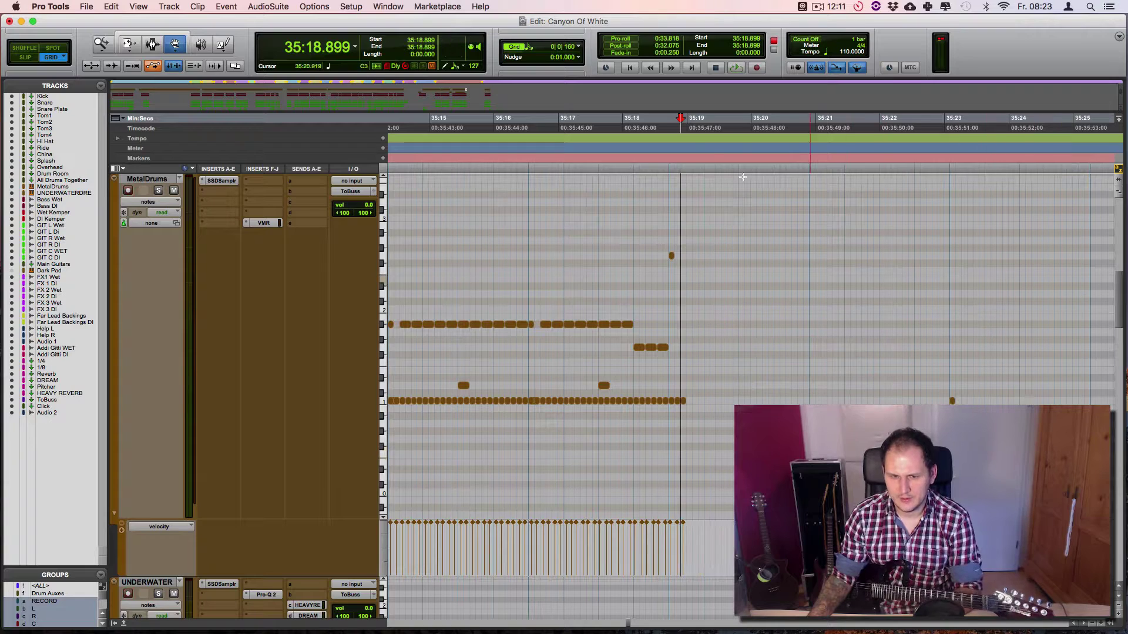
pyautogui.moveTo(777, 228); pyautogui.dragTo(670, 467)
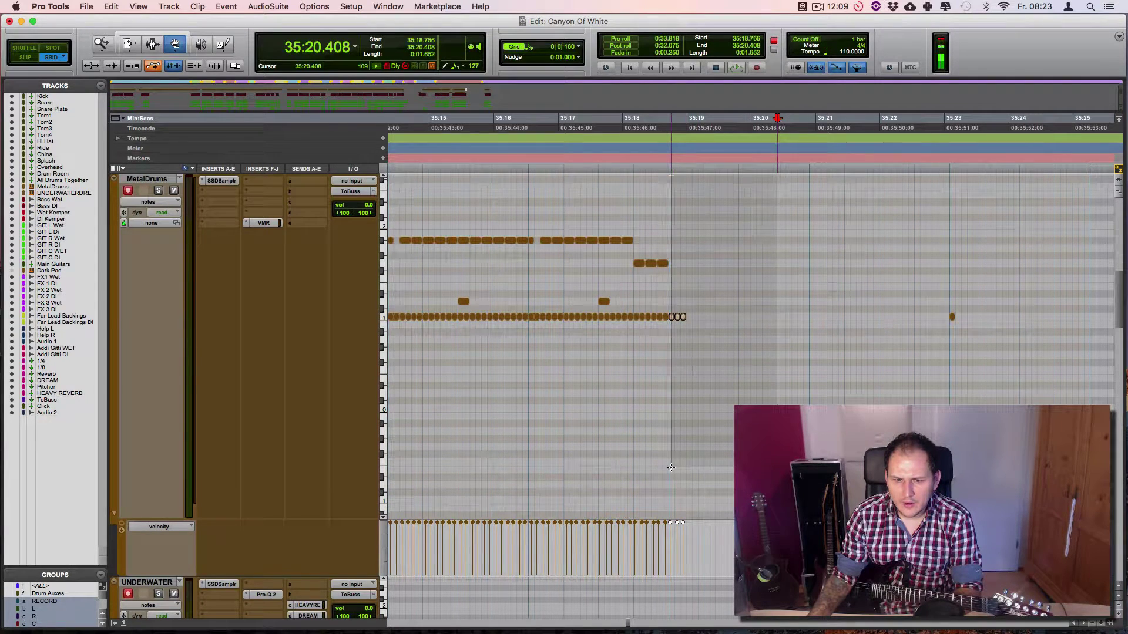
pyautogui.press('Delete')
pyautogui.click(952, 317)
pyautogui.press('Delete')
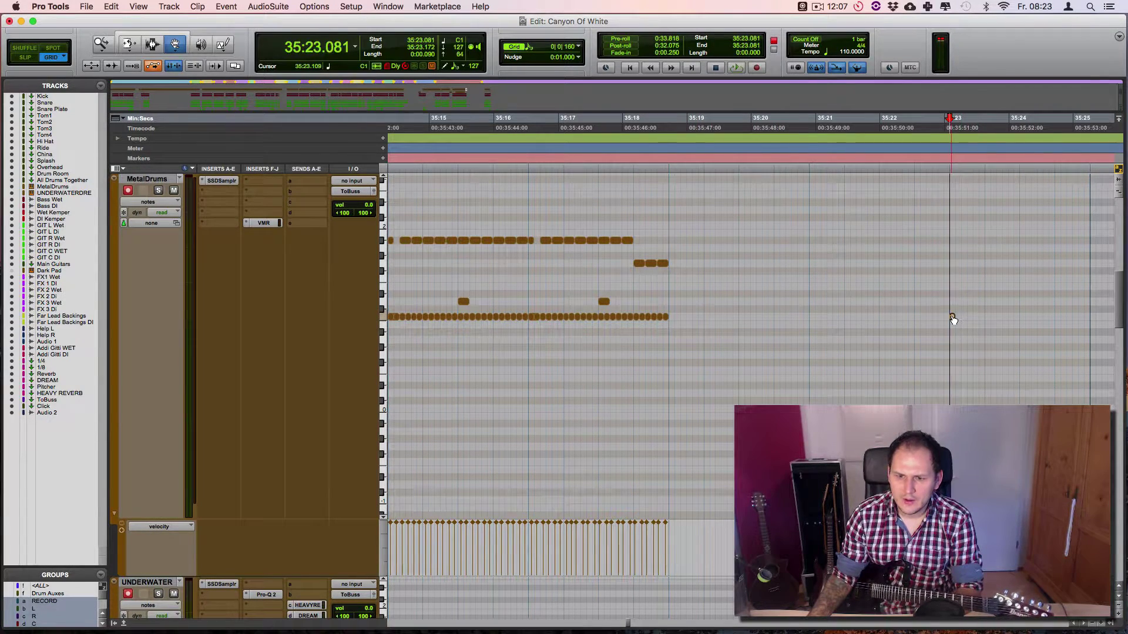
# Draw a C1 kick and an E0 note at 35:18.718 on MetalDrums with the Pencil tool.
pyautogui.press('F10')
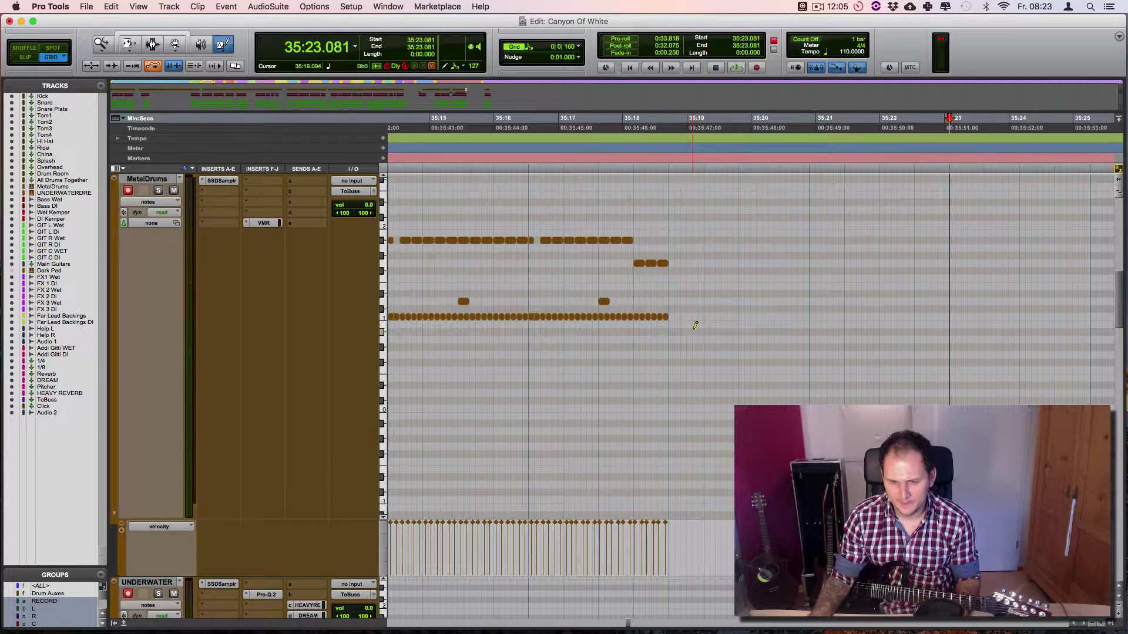
pyautogui.click(672, 317)
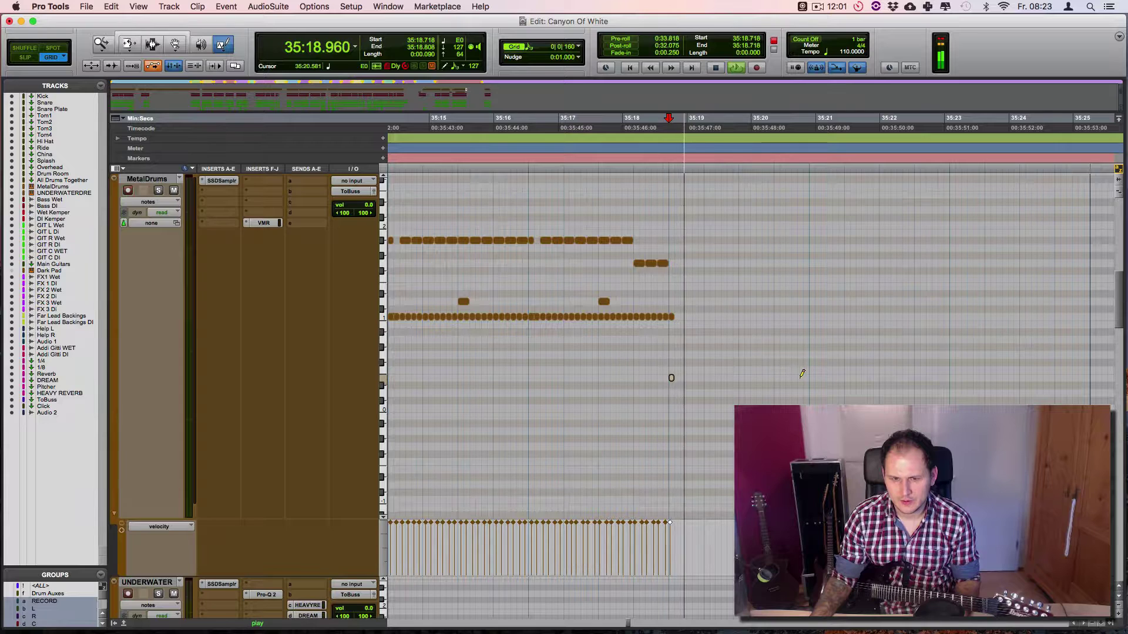
# Set the grid to 0|0|240, add another MetalDrums note and try it on E2 at 35:18.899 and 35:18.990 with playback.
pyautogui.press('super+bracketright')
pyautogui.click(650, 302)
pyautogui.moveTo(647, 327); pyautogui.dragTo(638, 233)
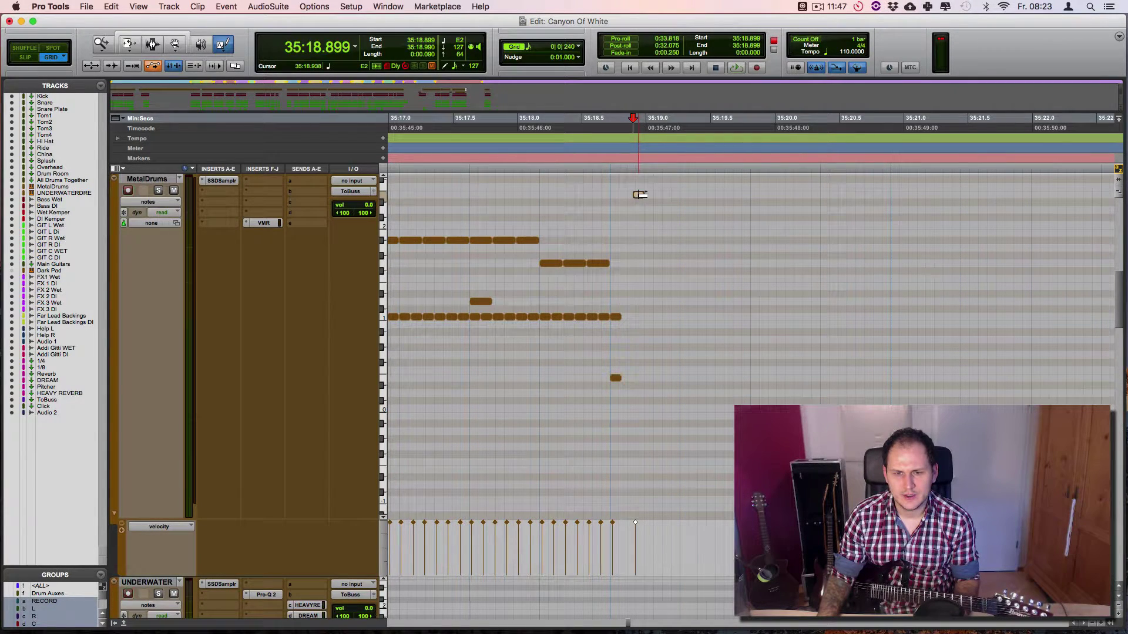
pyautogui.moveTo(641, 194); pyautogui.dragTo(652, 195)
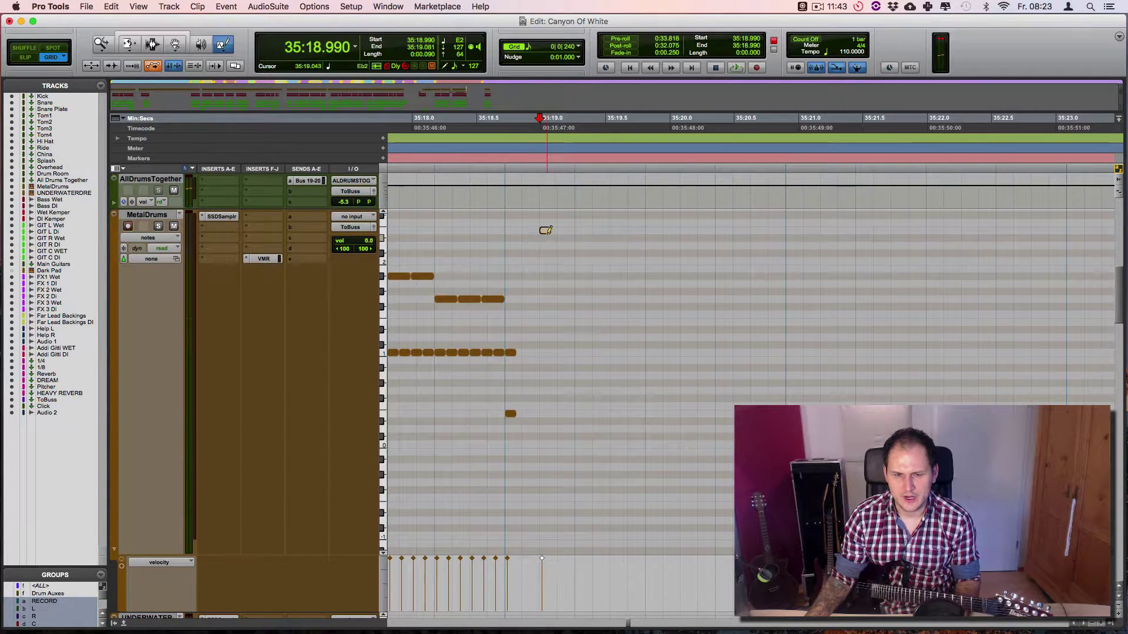
pyautogui.click(545, 229)
pyautogui.click(487, 121)
pyautogui.press('space')
pyautogui.press('space')
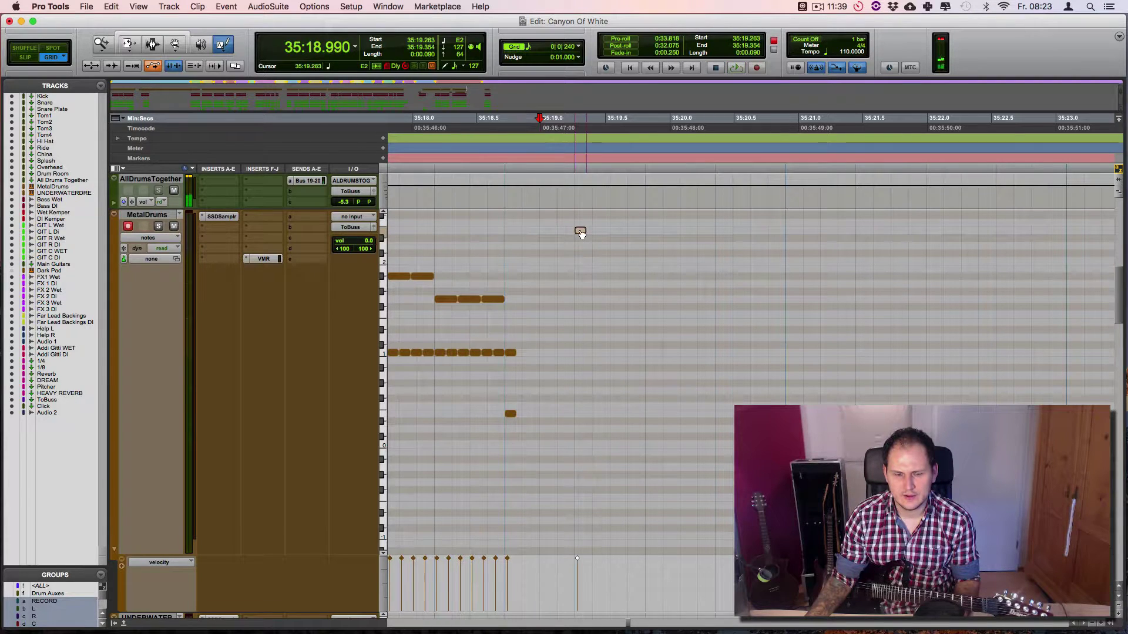
# Move the added note to about 35:18.85, one semitone above the E0 note, and play back from 35:18.718.
pyautogui.click(562, 338)
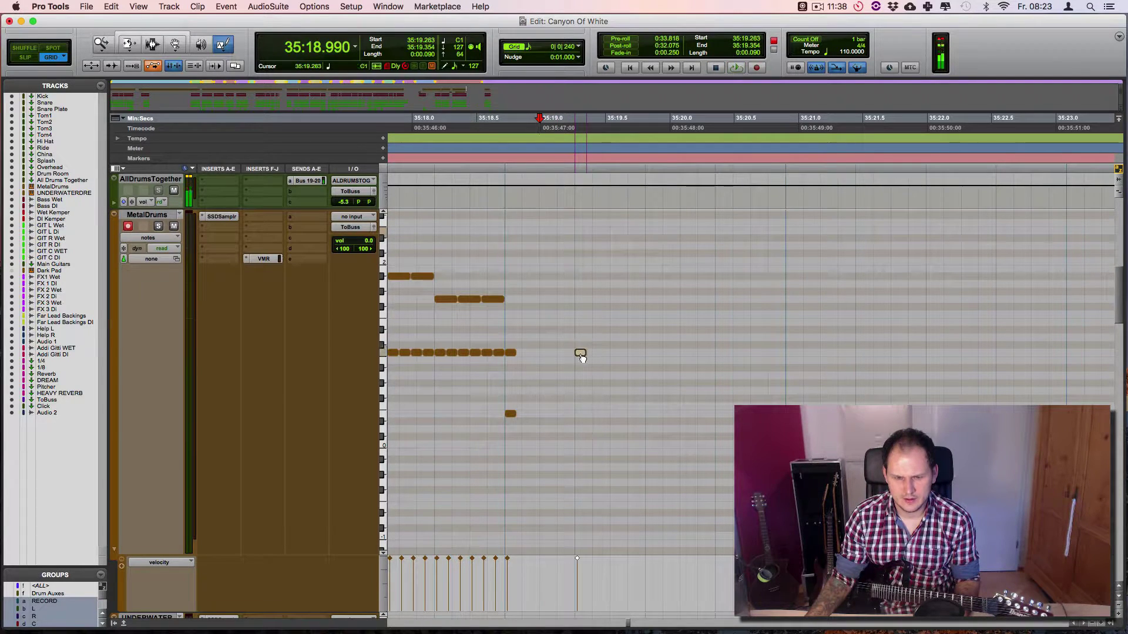
pyautogui.moveTo(579, 353); pyautogui.dragTo(532, 457)
pyautogui.moveTo(533, 405); pyautogui.dragTo(533, 406)
pyautogui.click(505, 121)
pyautogui.press('space')
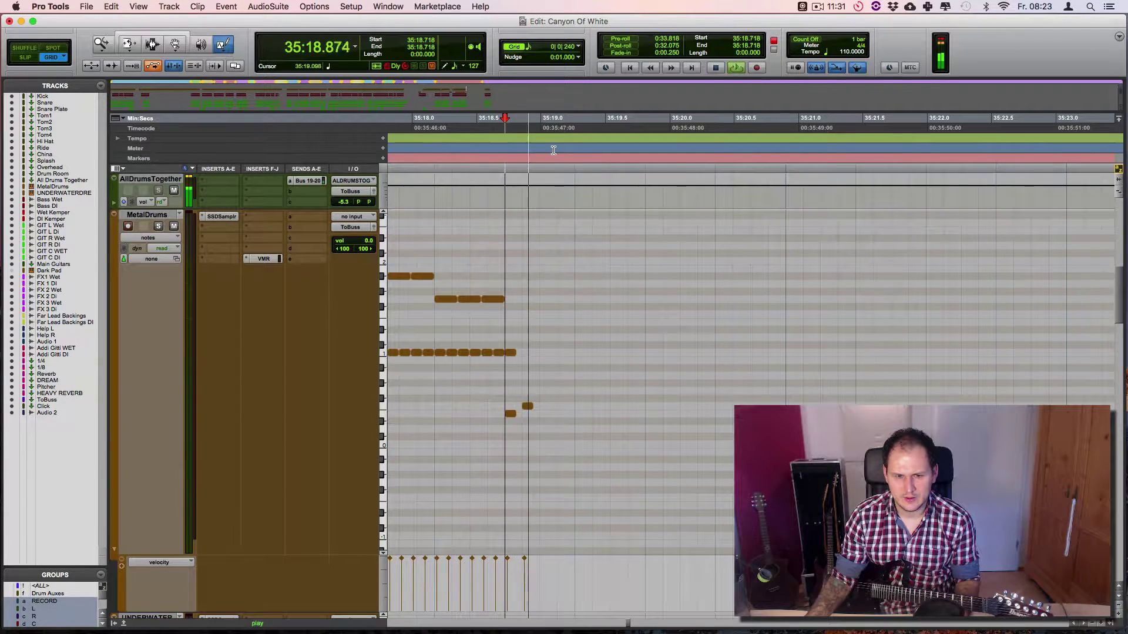
# Try the F0 note at 35:18.990 with a second F0 note at about 35:19.26, and play back from 35:18.445.
pyautogui.press('space')
pyautogui.moveTo(527, 405)
pyautogui.mouseDown()
pyautogui.moveTo(562, 404)
pyautogui.moveTo(546, 406)
pyautogui.mouseUp()
pyautogui.click(588, 406)
pyautogui.click(464, 130)
pyautogui.click(464, 129)
pyautogui.press('space')
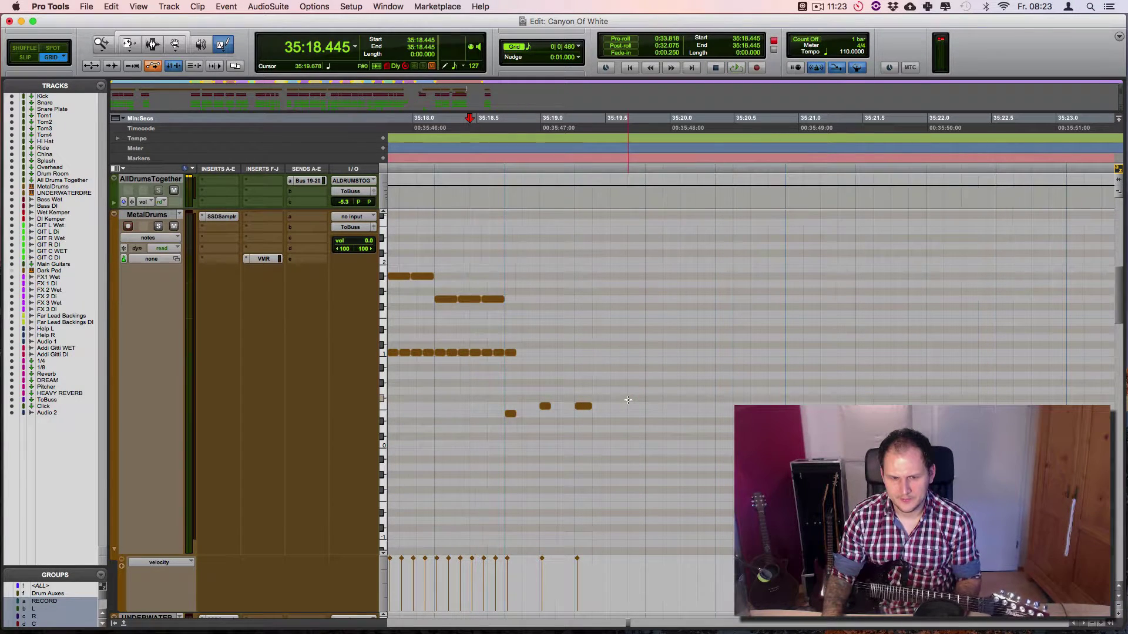
# Set the grid to 0|0|120 and draw four-note runs on D1, F1, A1, G1 and F1 from 35:19.399, with C1 kicks starting the first two.
pyautogui.hotkey('ctrl', 'alt', '-')
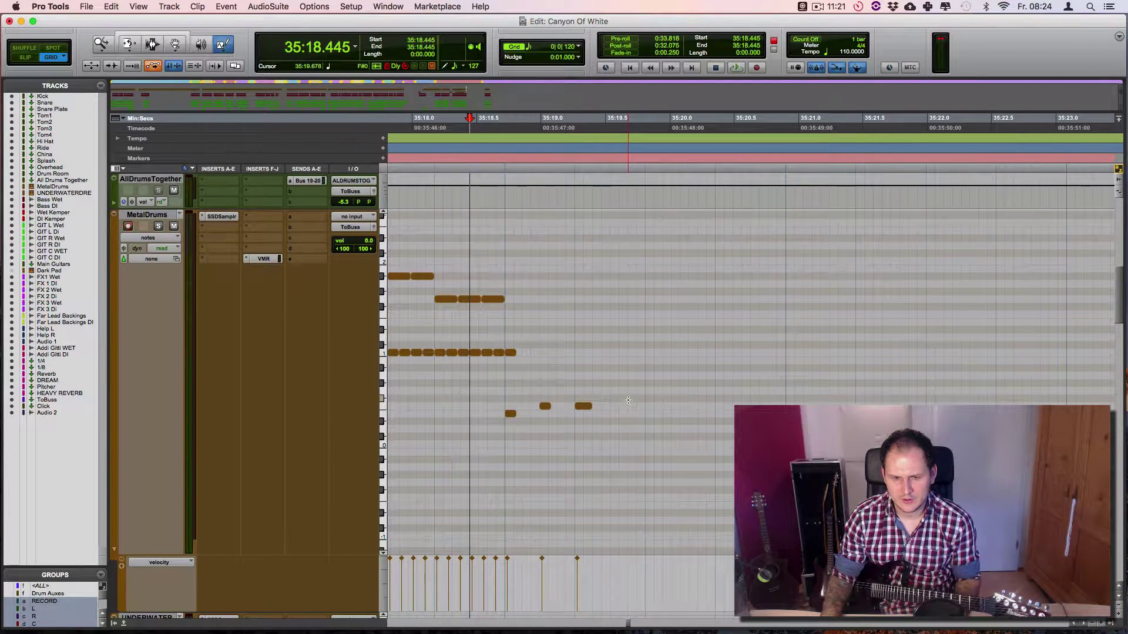
pyautogui.moveTo(598, 354)
pyautogui.mouseDown()
pyautogui.moveTo(619, 352)
pyautogui.moveTo(620, 337)
pyautogui.mouseUp()
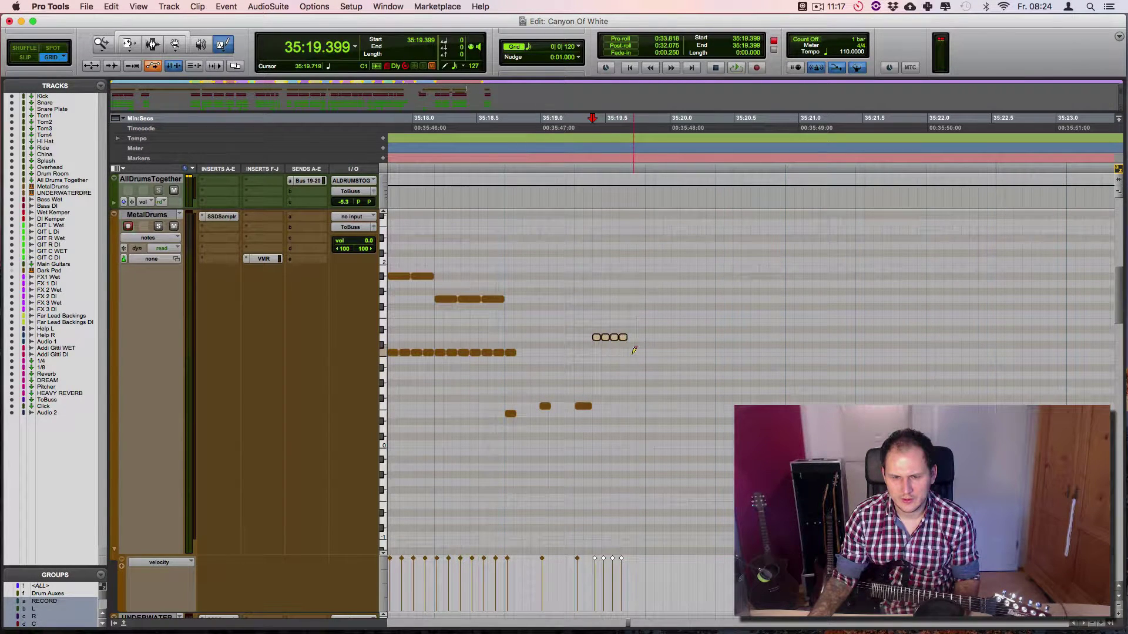
pyautogui.click(597, 352)
pyautogui.click(631, 352)
pyautogui.moveTo(629, 314)
pyautogui.mouseDown()
pyautogui.moveTo(663, 314)
pyautogui.moveTo(665, 354)
pyautogui.moveTo(670, 300)
pyautogui.moveTo(695, 301)
pyautogui.moveTo(696, 285)
pyautogui.moveTo(768, 311)
pyautogui.mouseUp()
# Add C1 kicks under the start of the remaining three runs and two more from 35:20.763, and play back from 35:17.899.
pyautogui.click(667, 353)
pyautogui.click(772, 352)
pyautogui.moveTo(795, 348); pyautogui.dragTo(784, 349)
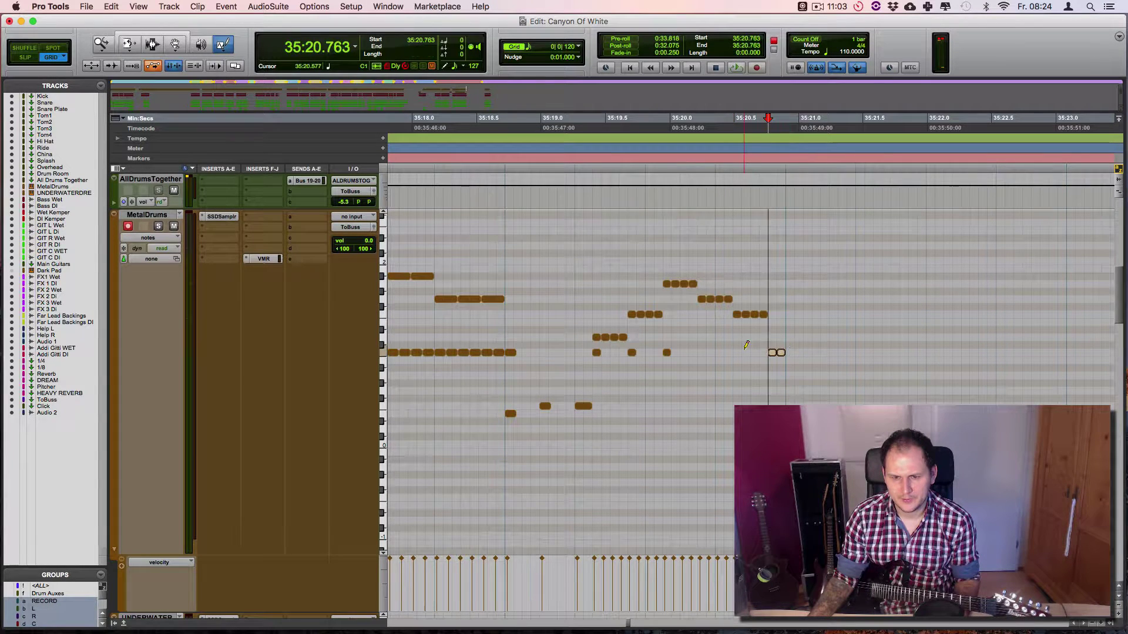
pyautogui.click(736, 352)
pyautogui.click(702, 352)
pyautogui.click(396, 130)
pyautogui.press('space')
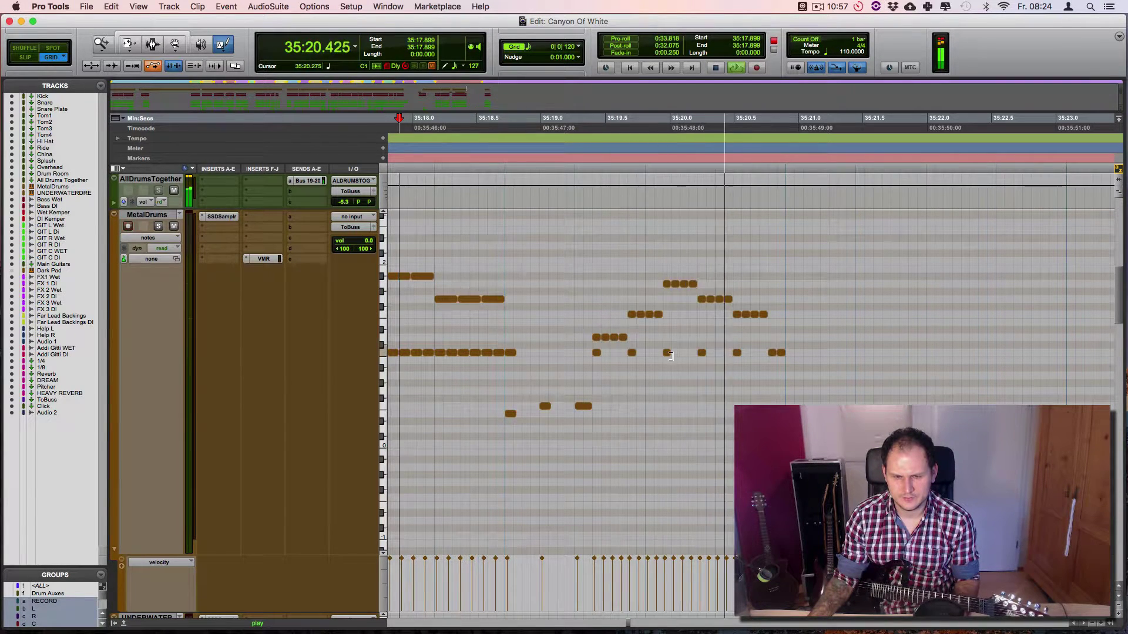
pyautogui.press('space')
# Delete the two F0 notes between the E0 note and the first D1 run on MetalDrums.
pyautogui.click(585, 406)
pyautogui.press('Delete')
pyautogui.keyDown('alt'); pyautogui.click(545, 406); pyautogui.keyUp('alt')
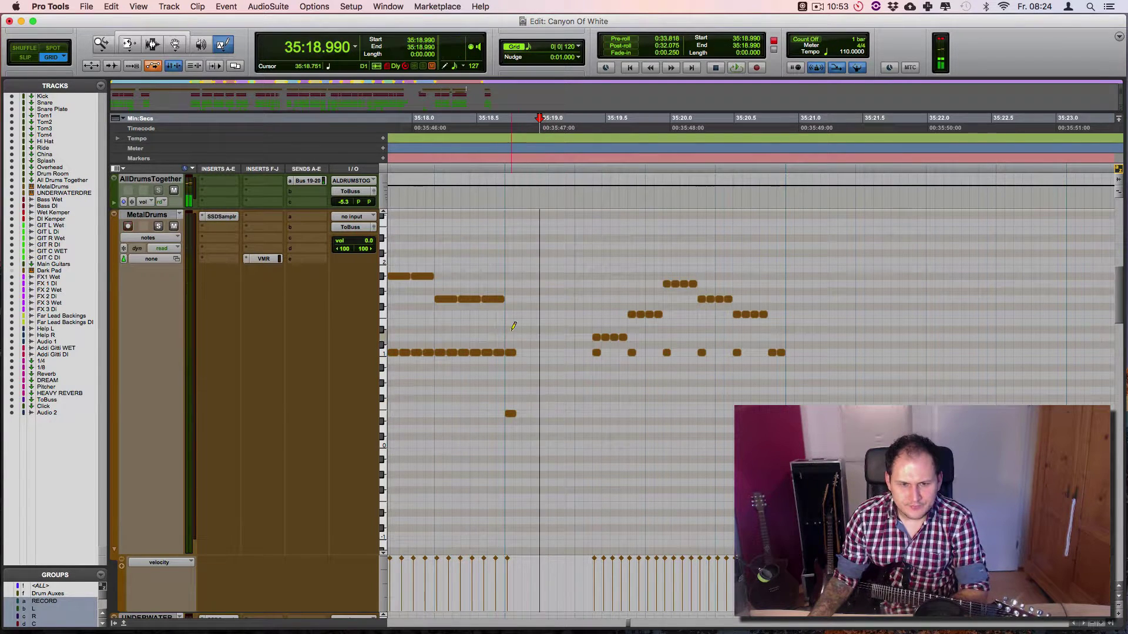
# Fill the gap from 35:18.718 with D1 notes, an F1 run and C1 kick at 35:18.990, and two D1 notes from 35:19.263, and audition it.
pyautogui.moveTo(507, 336)
pyautogui.mouseDown()
pyautogui.moveTo(539, 336)
pyautogui.moveTo(541, 354)
pyautogui.moveTo(574, 314)
pyautogui.mouseUp()
pyautogui.click(543, 352)
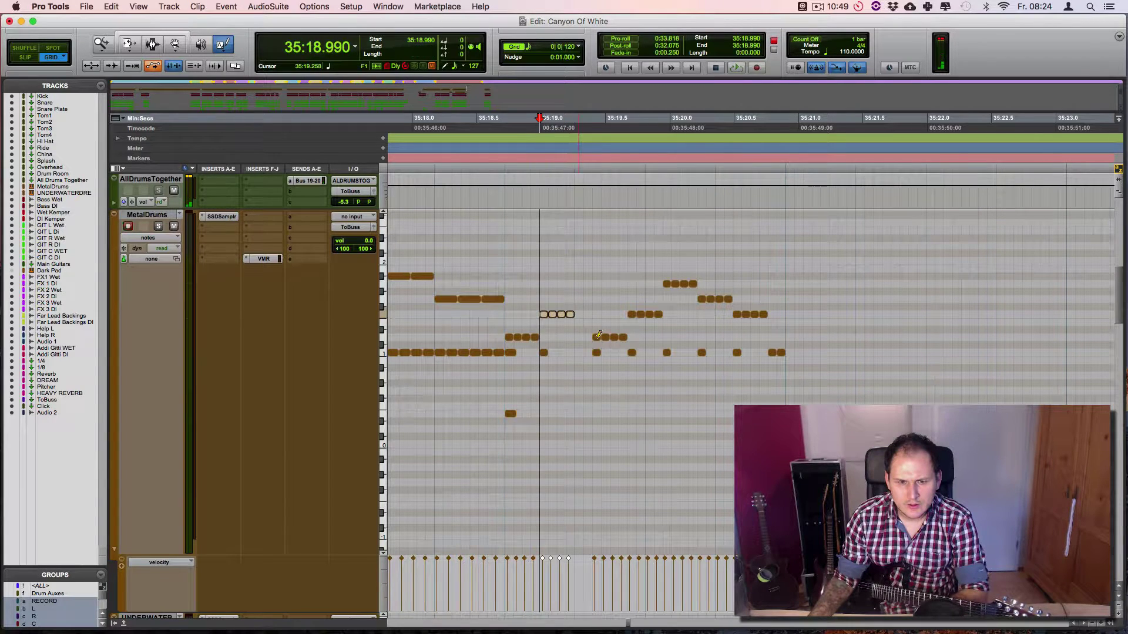
pyautogui.click(586, 337)
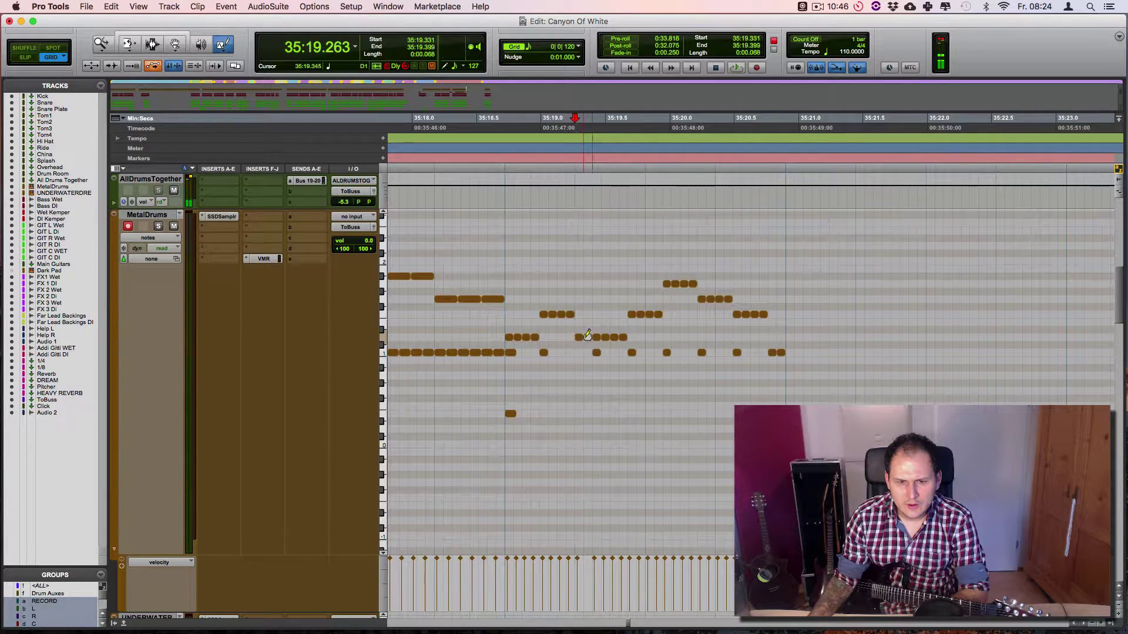
pyautogui.click(476, 130)
pyautogui.press('space')
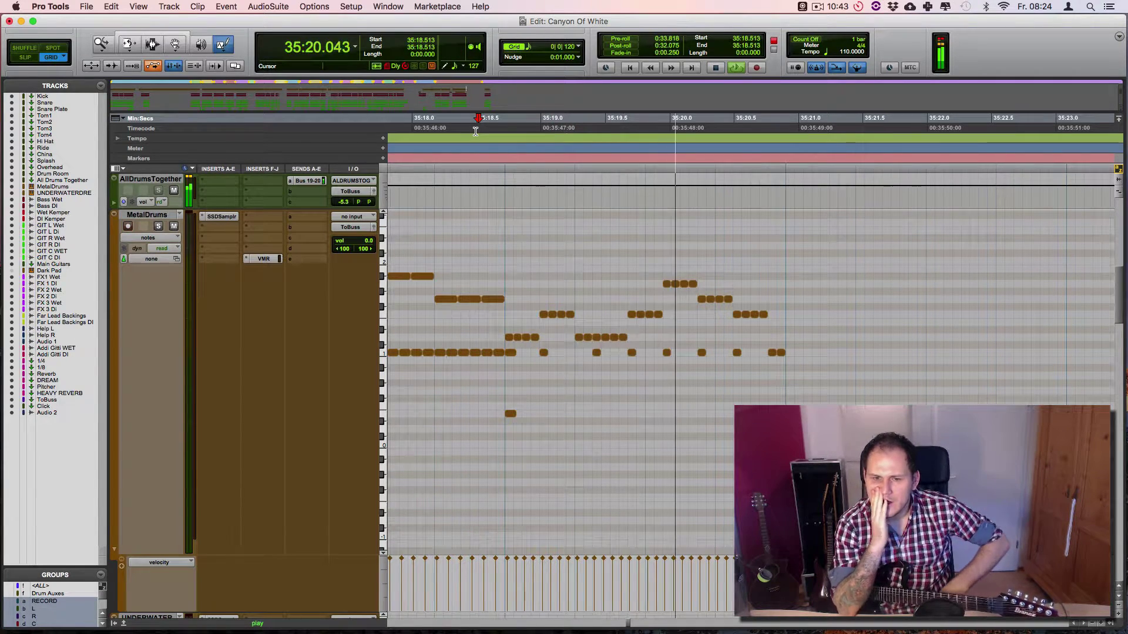
pyautogui.press('space')
# Draw D1 and E0 notes at 35:20.899, plus eight D1 notes from 35:21.172 with C1 kicks under the first and fifth.
pyautogui.scroll(-1, 1035, 295)
pyautogui.hscroll(3, 1035, 295)
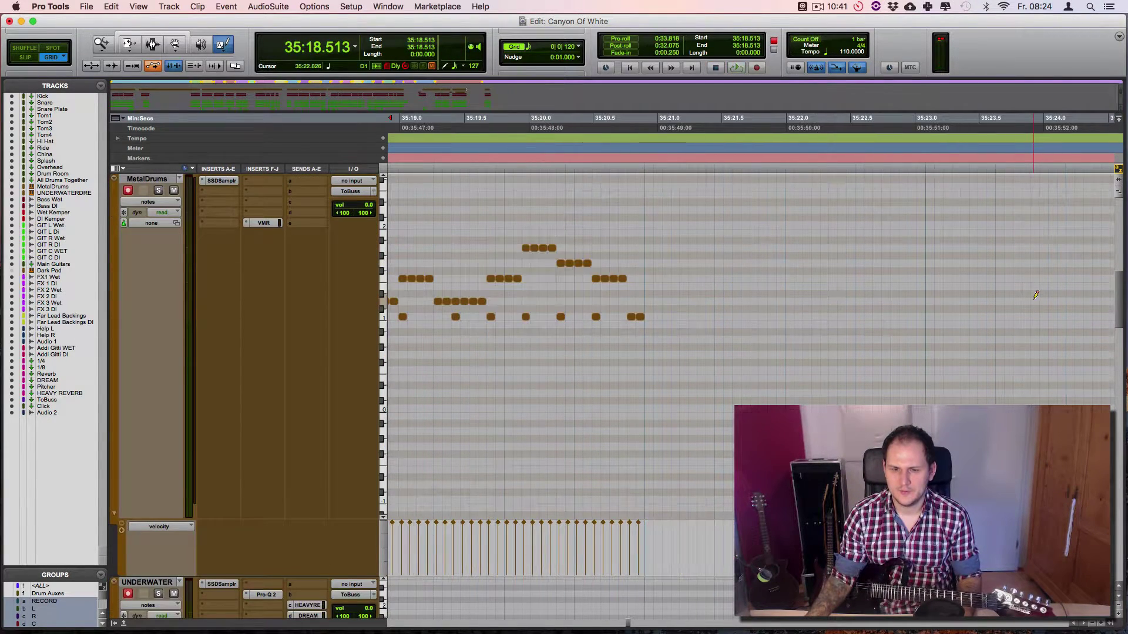
pyautogui.click(656, 301)
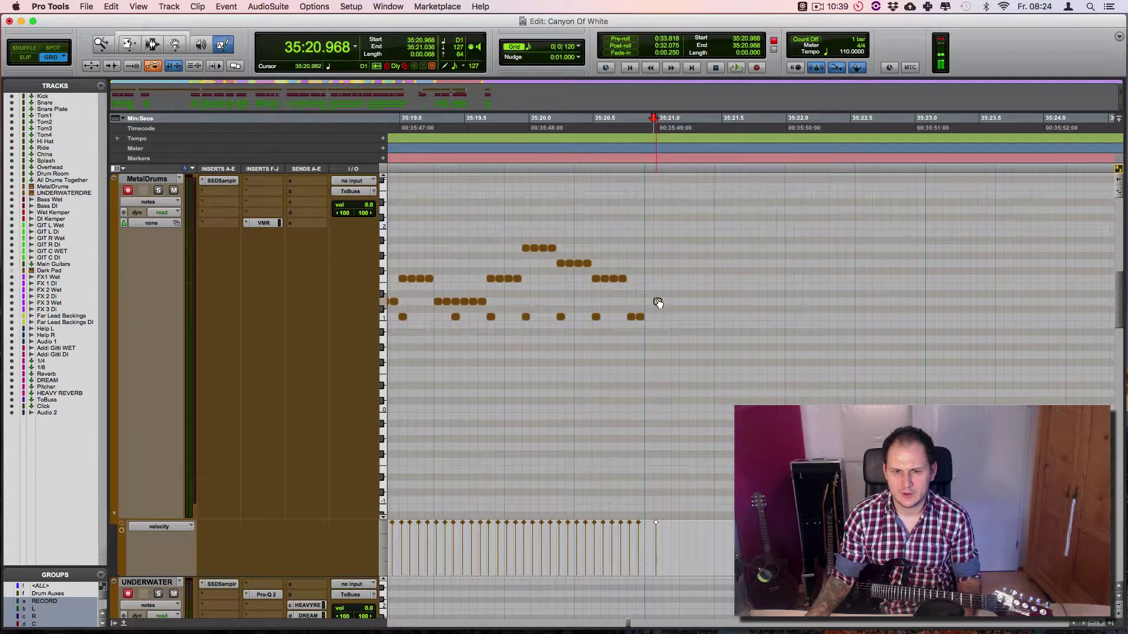
pyautogui.moveTo(650, 423); pyautogui.dragTo(650, 363)
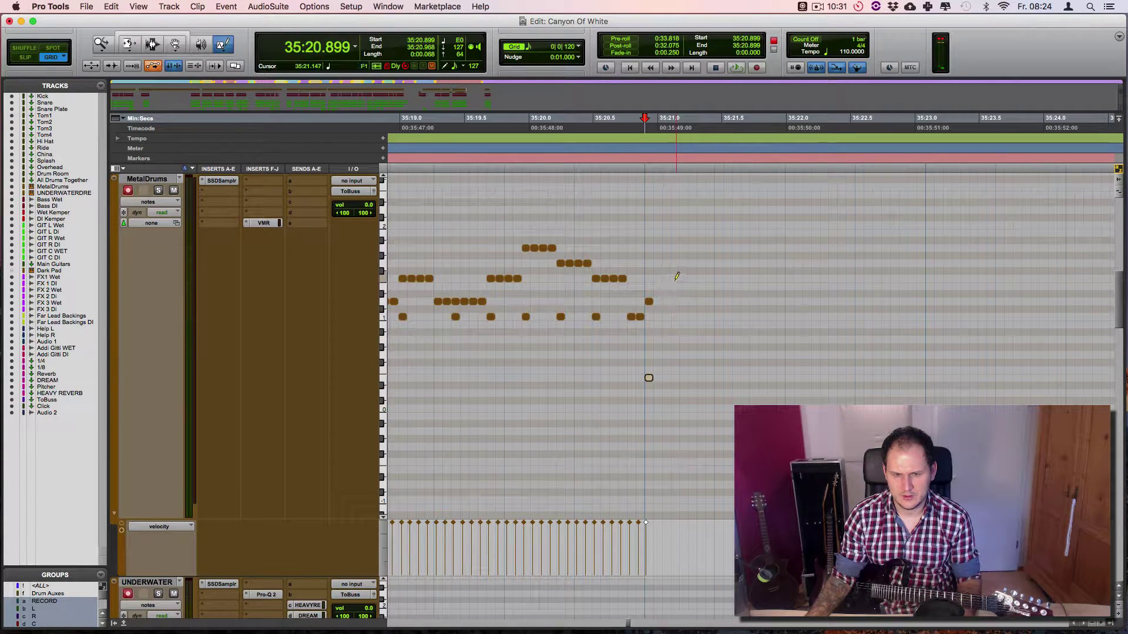
pyautogui.moveTo(678, 277)
pyautogui.mouseDown()
pyautogui.moveTo(741, 284)
pyautogui.moveTo(748, 302)
pyautogui.mouseUp()
pyautogui.click(683, 317)
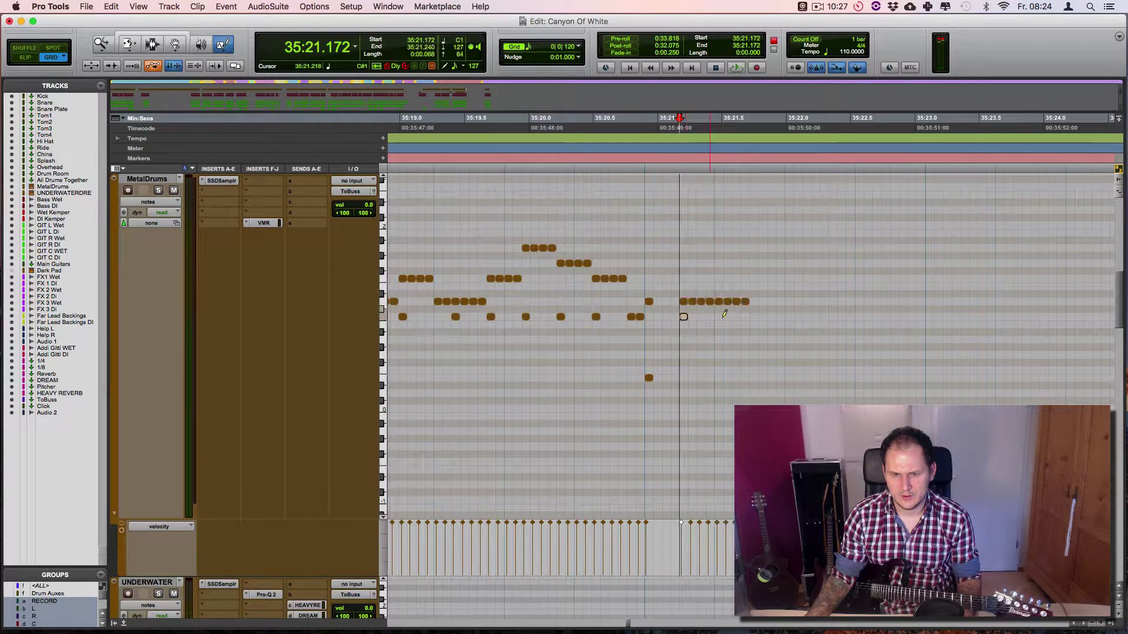
pyautogui.click(718, 316)
# Draw four-note runs on A1, G1 and F1 ending with D1 and E0 notes at 35:22.536, and save the session.
pyautogui.moveTo(757, 247)
pyautogui.mouseDown()
pyautogui.moveTo(822, 250)
pyautogui.moveTo(787, 250)
pyautogui.moveTo(790, 261)
pyautogui.moveTo(853, 277)
pyautogui.moveTo(858, 302)
pyautogui.mouseUp()
pyautogui.click(859, 309)
pyautogui.click(859, 334)
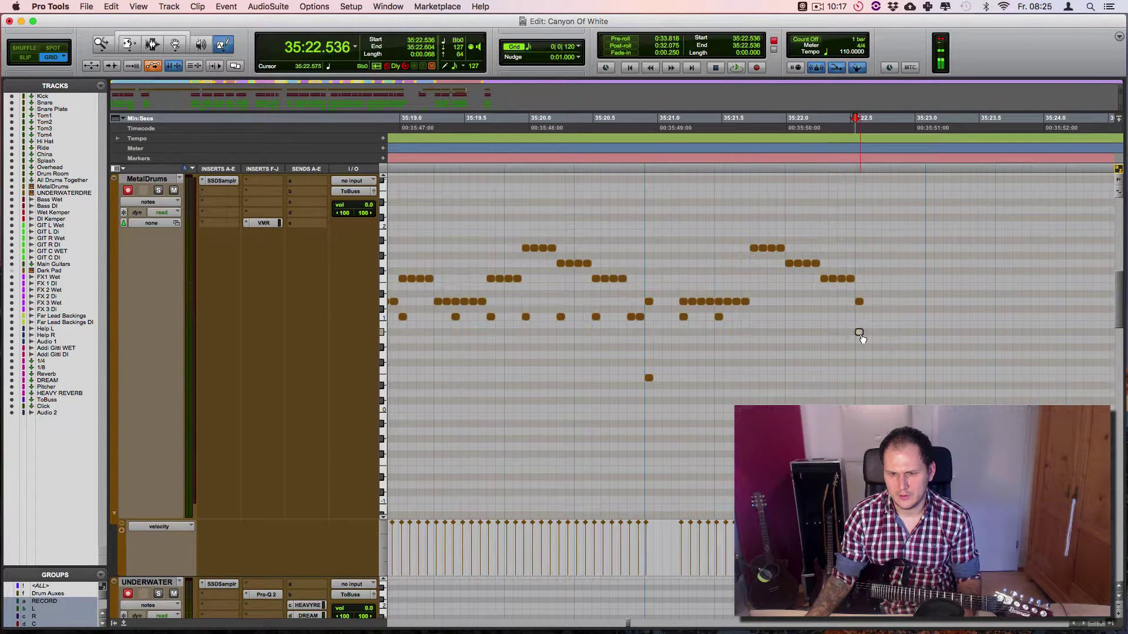
pyautogui.press('super+s')
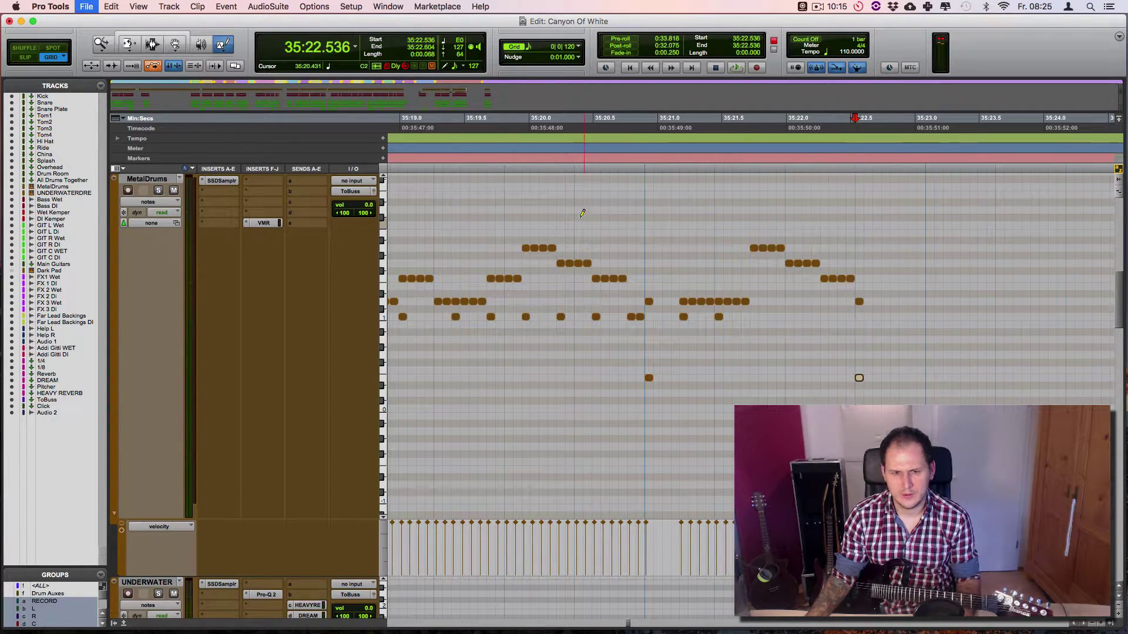
# Locate the earlier dense MetalDrums section starting at 32:51.445 and audition it.
pyautogui.press('r')
pyautogui.press('r')
pyautogui.press('r')
pyautogui.press('r')
pyautogui.press('r')
pyautogui.press('r')
pyautogui.press('r')
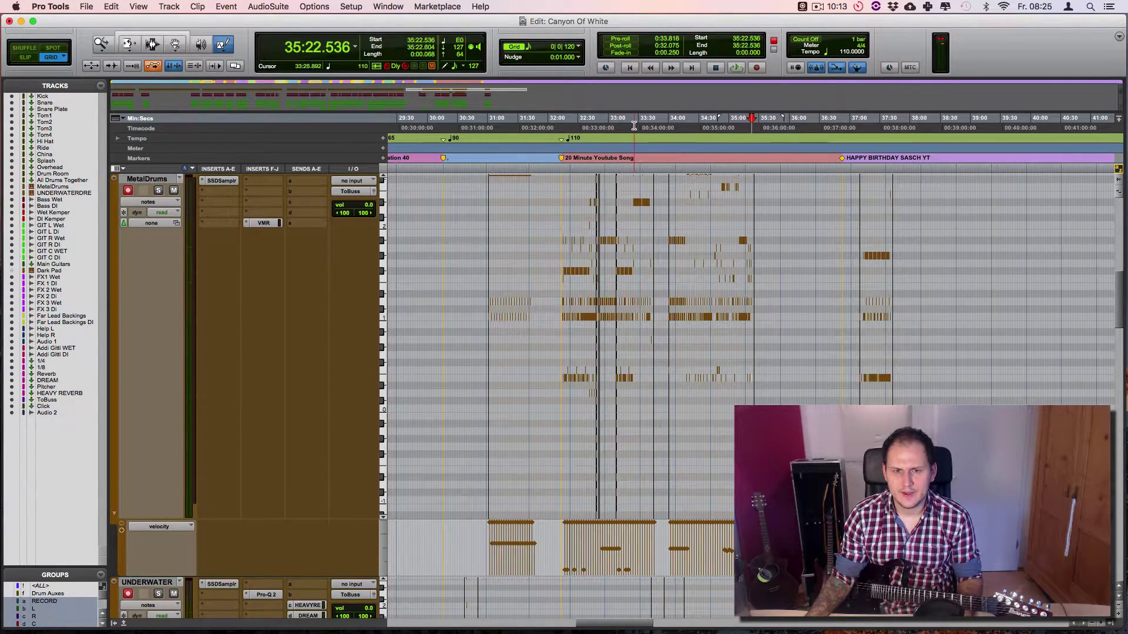
pyautogui.click(634, 126)
pyautogui.press('super+bracketright')
pyautogui.press('super+bracketright')
pyautogui.press('super+bracketright')
pyautogui.press('super+bracketright')
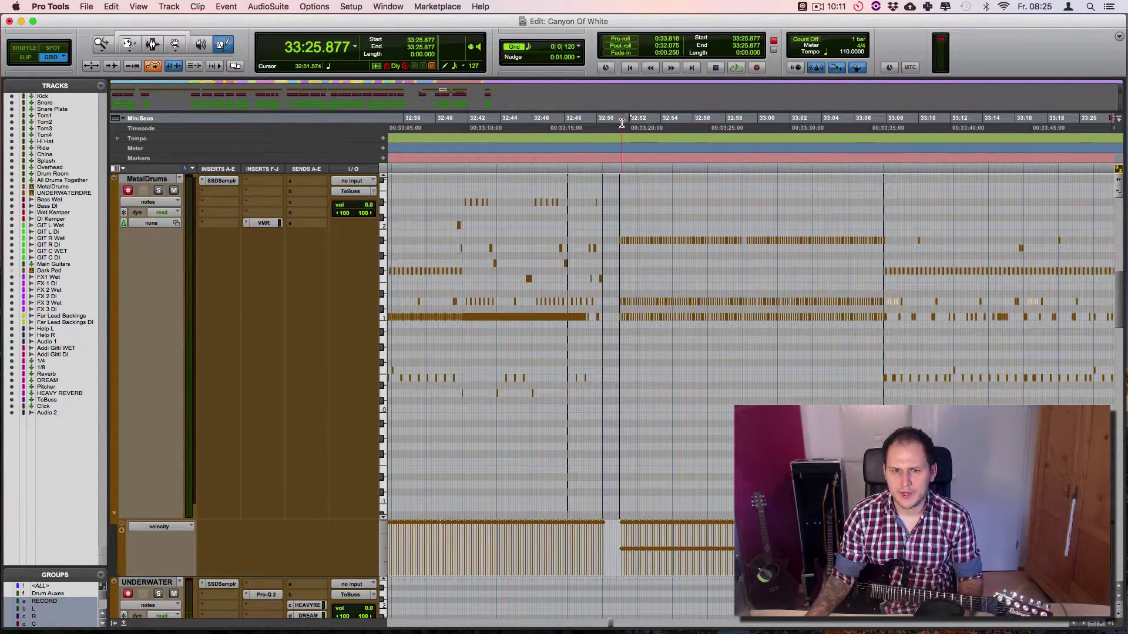
pyautogui.click(619, 124)
pyautogui.press('space')
pyautogui.press('space')
# Select the section from 32:51.445 to 33:07.808 and check its guitar clips.
pyautogui.moveTo(620, 124); pyautogui.dragTo(886, 125)
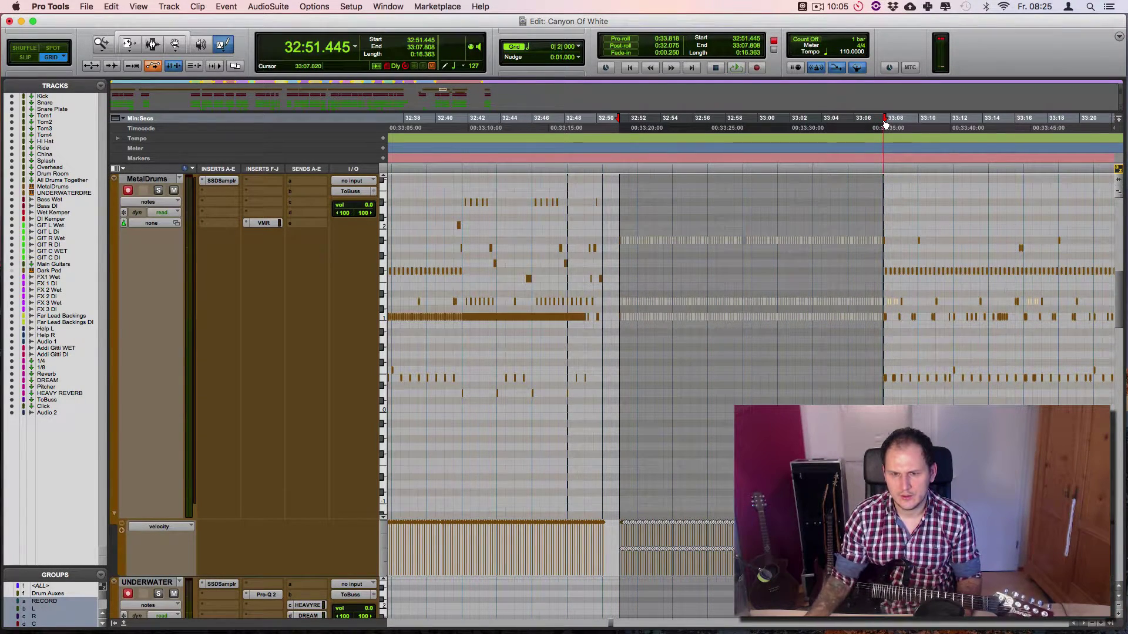
pyautogui.moveTo(884, 128); pyautogui.dragTo(624, 135)
pyautogui.scroll(-10, 677, 279)
pyautogui.press('r')
pyautogui.press('r')
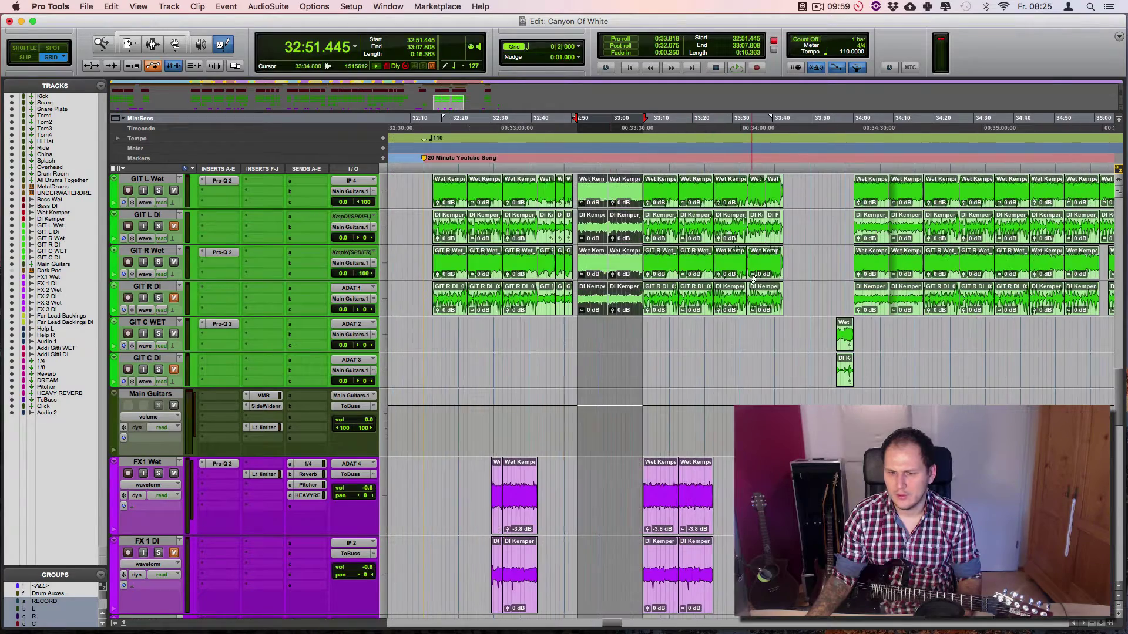
# Try copying the section from 34:00.172 to 34:17.627 to 35:23.081, and play back from 35:20.899.
pyautogui.click(744, 123)
pyautogui.hscroll(5, 646, 235)
pyautogui.moveTo(572, 121); pyautogui.dragTo(643, 127)
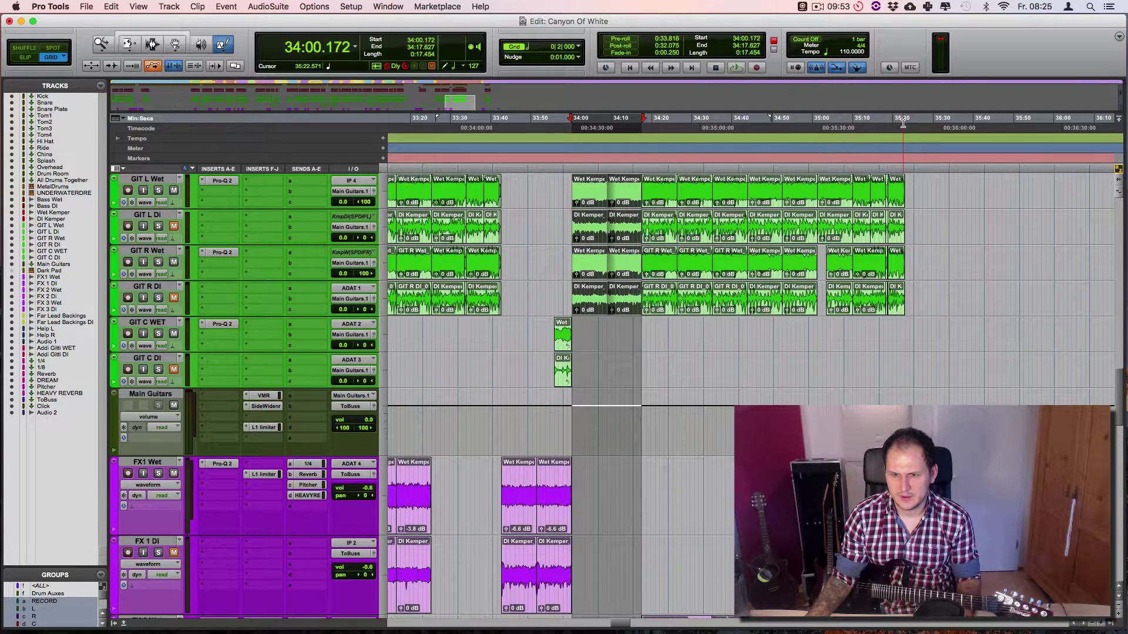
pyautogui.click(904, 122)
pyautogui.press('super+v')
pyautogui.click(898, 125)
pyautogui.press('space')
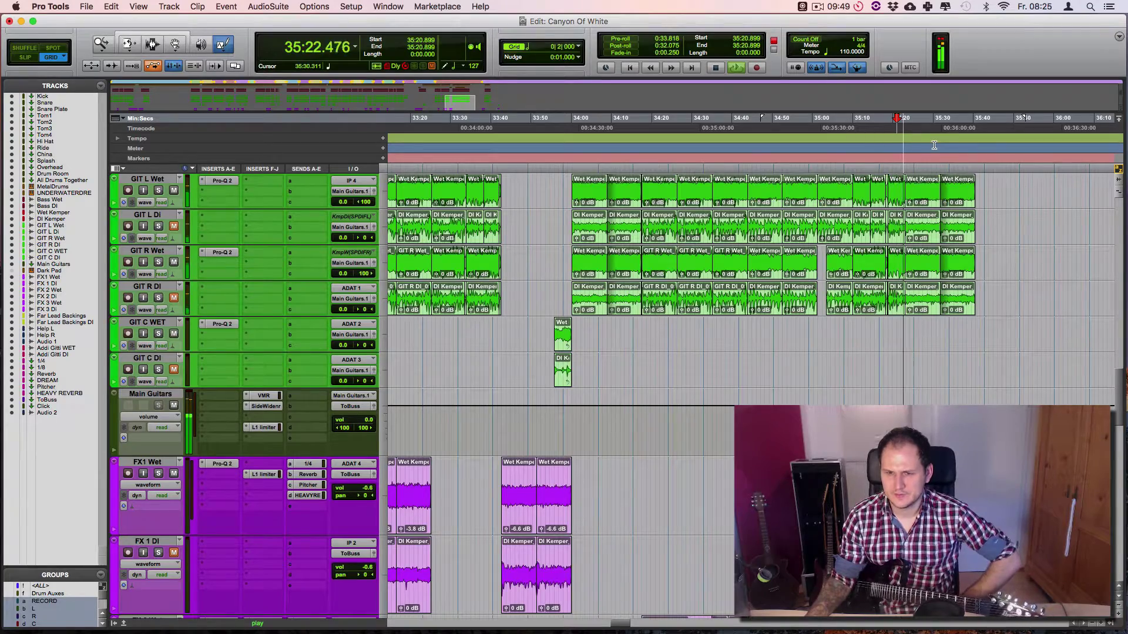
# Inspect the pasted guitar, bass and MetalDrums parts from 35:23.081 and undo the paste.
pyautogui.press('space')
pyautogui.press('t')
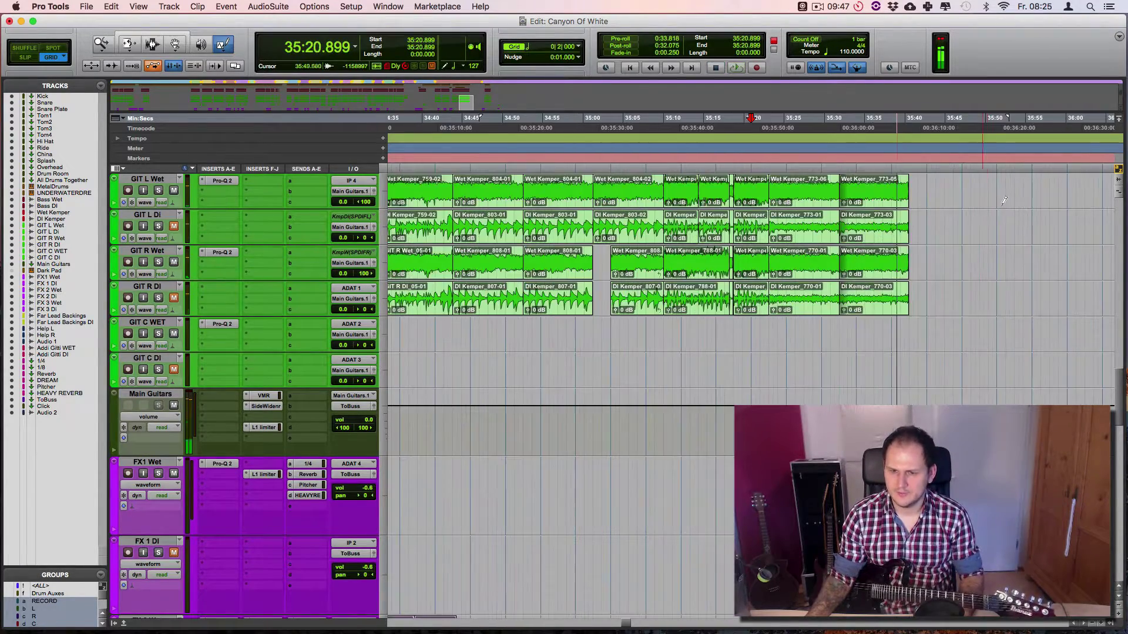
pyautogui.press('super+]')
pyautogui.press('super+]')
pyautogui.scroll(5, 1020, 203)
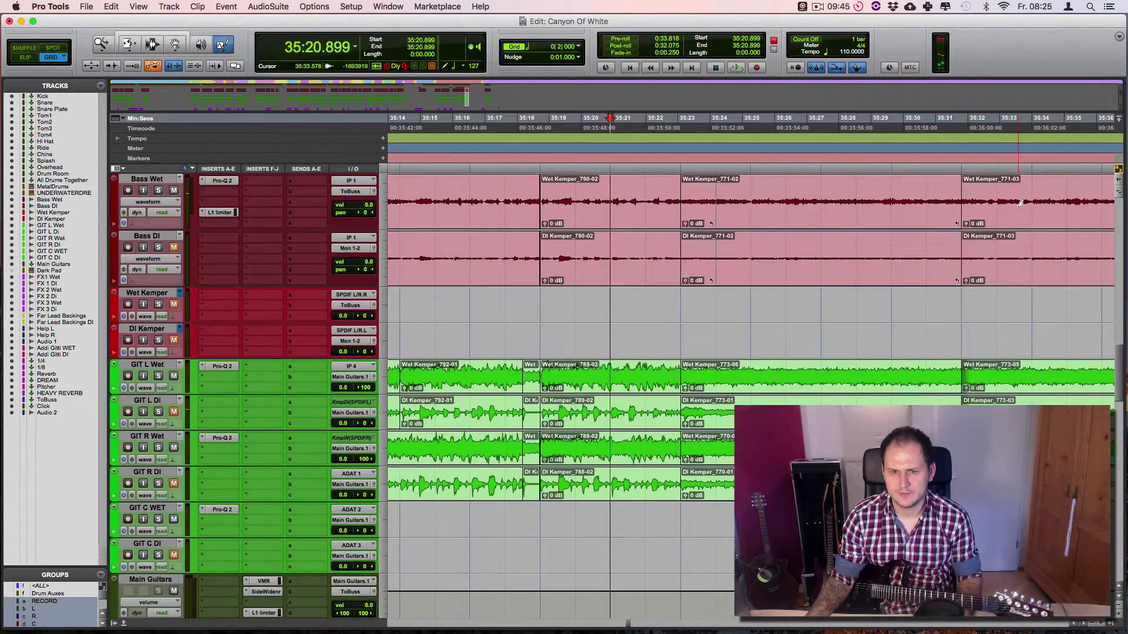
pyautogui.scroll(8, 1020, 203)
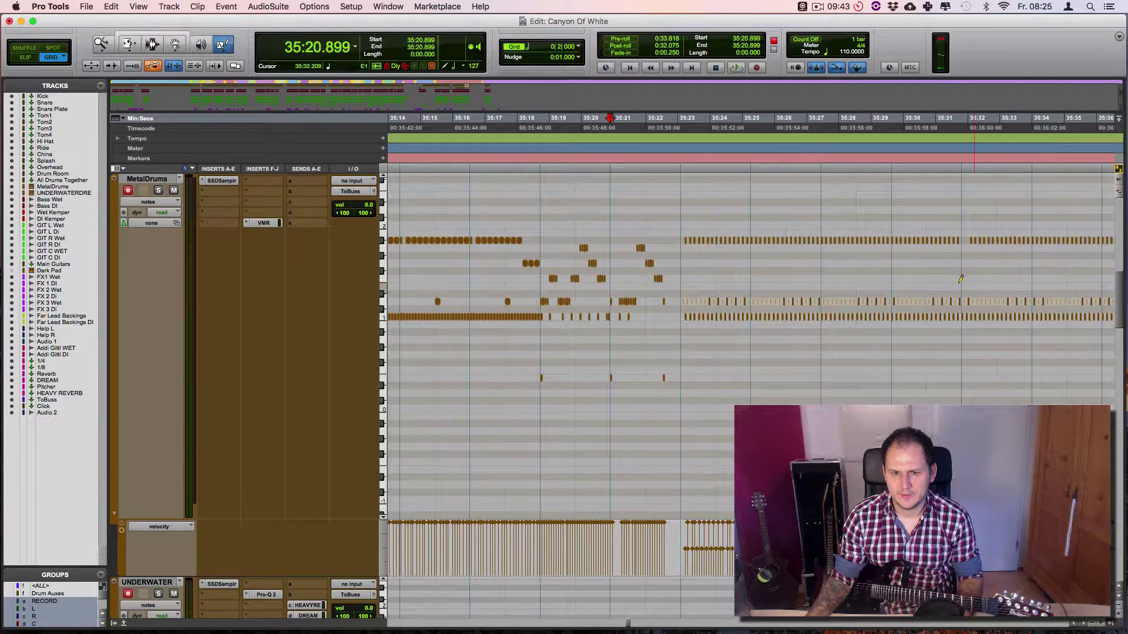
pyautogui.press('super+z')
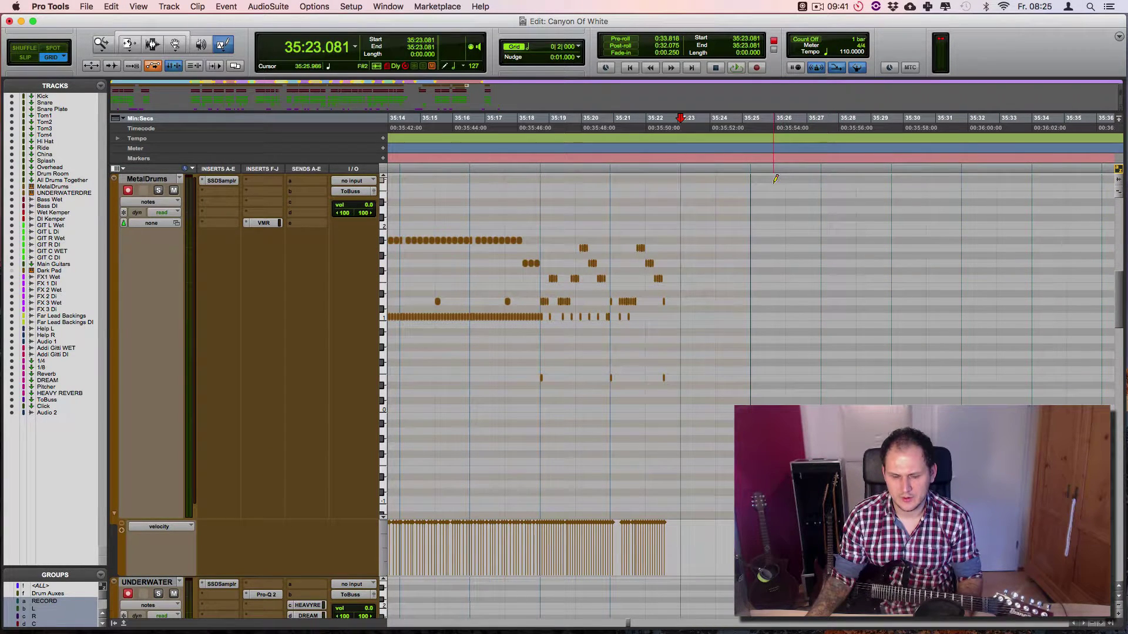
# Check the end of the MetalDrums fill before 35:23.081 and switch the main counter to Bars|Beats.
pyautogui.press('super+]')
pyautogui.press('super+]')
pyautogui.press('super+]')
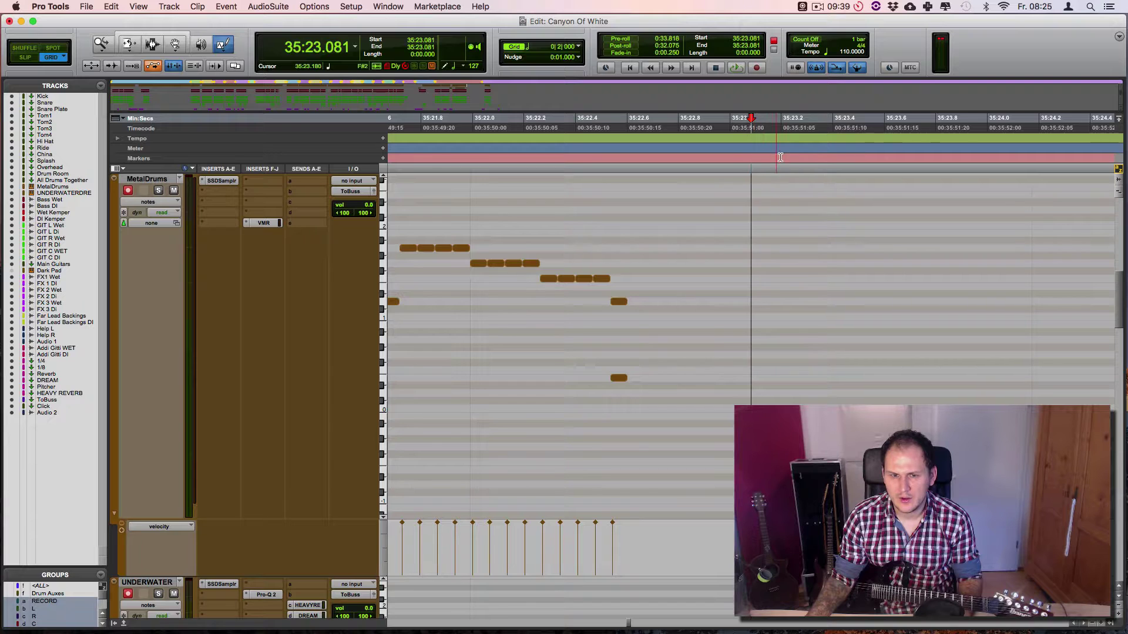
pyautogui.press('super+[')
pyautogui.press('super+[')
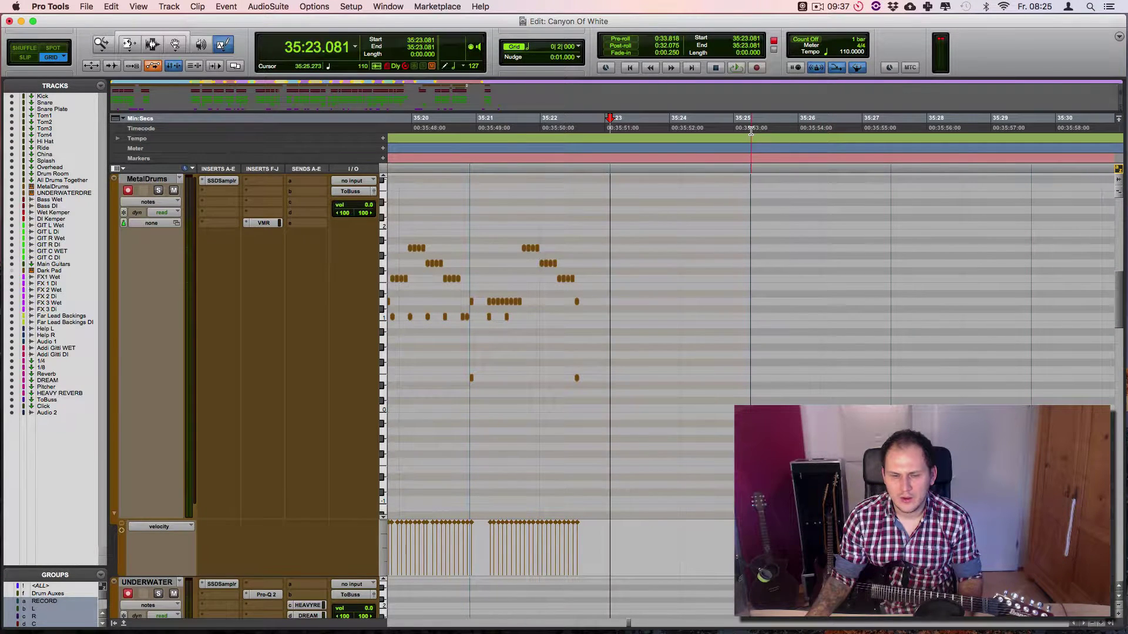
pyautogui.click(355, 47)
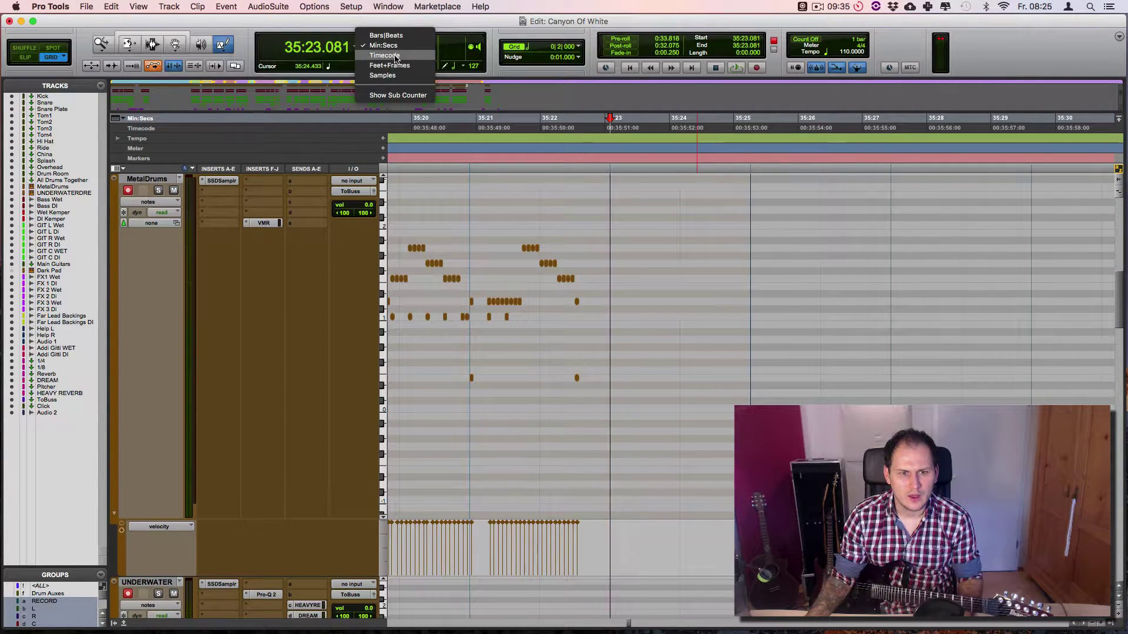
pyautogui.click(386, 35)
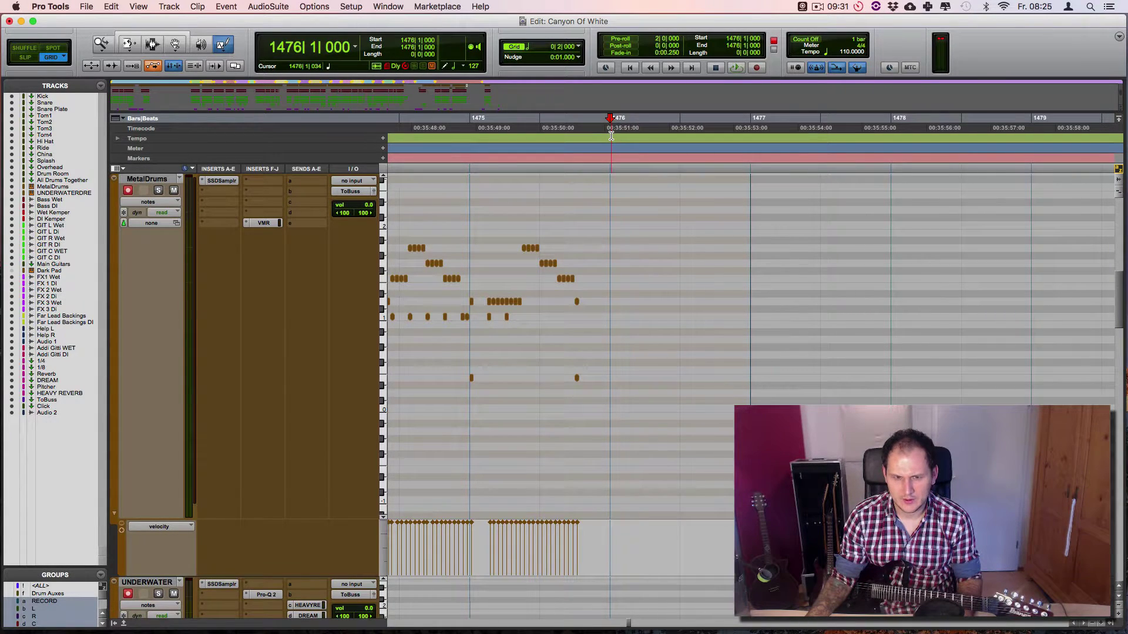
# Select and copy the eight-bar section from 1438|1|000 to 1446|1|000.
pyautogui.press('super+[')
pyautogui.press('super+[')
pyautogui.press('super+[')
pyautogui.press('super+[')
pyautogui.press('super+[')
pyautogui.click(633, 130)
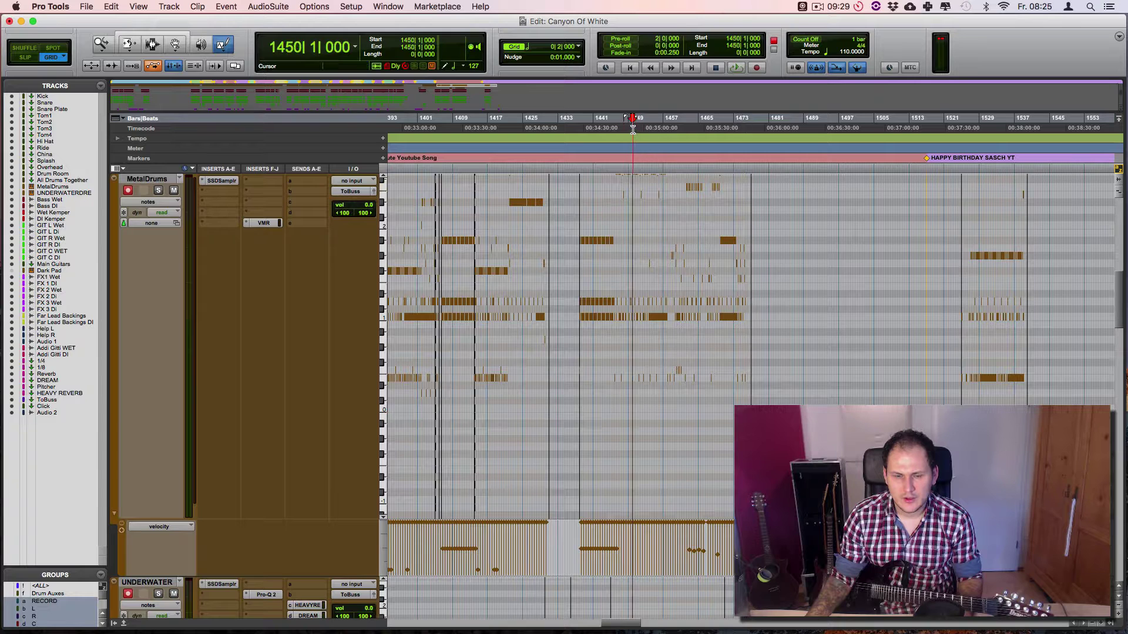
pyautogui.click(579, 128)
pyautogui.press('super+]')
pyautogui.press('super+]')
pyautogui.press('super+]')
pyautogui.press('super+]')
pyautogui.press('super+]')
pyautogui.press('super+]')
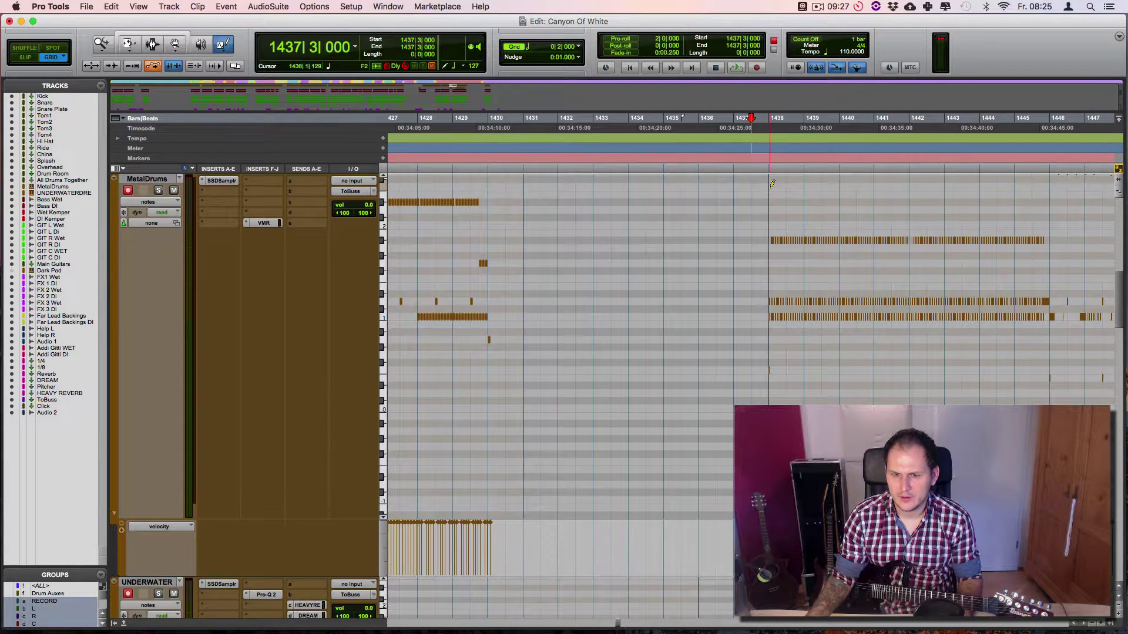
pyautogui.press('super+]')
pyautogui.moveTo(649, 128); pyautogui.dragTo(839, 160)
# Paste the copied eight bars at 1476|1|000 and play back the transition from 1475|3|000.
pyautogui.hscroll(10, 935, 272)
pyautogui.hscroll(10, 935, 272)
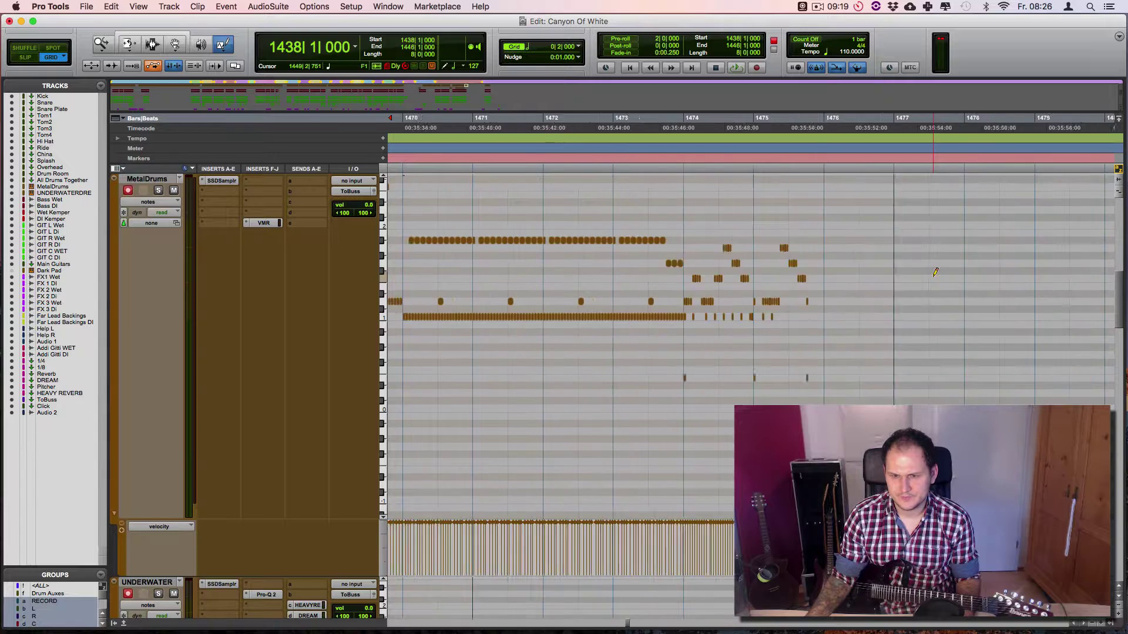
pyautogui.click(692, 126)
pyautogui.press('super+v')
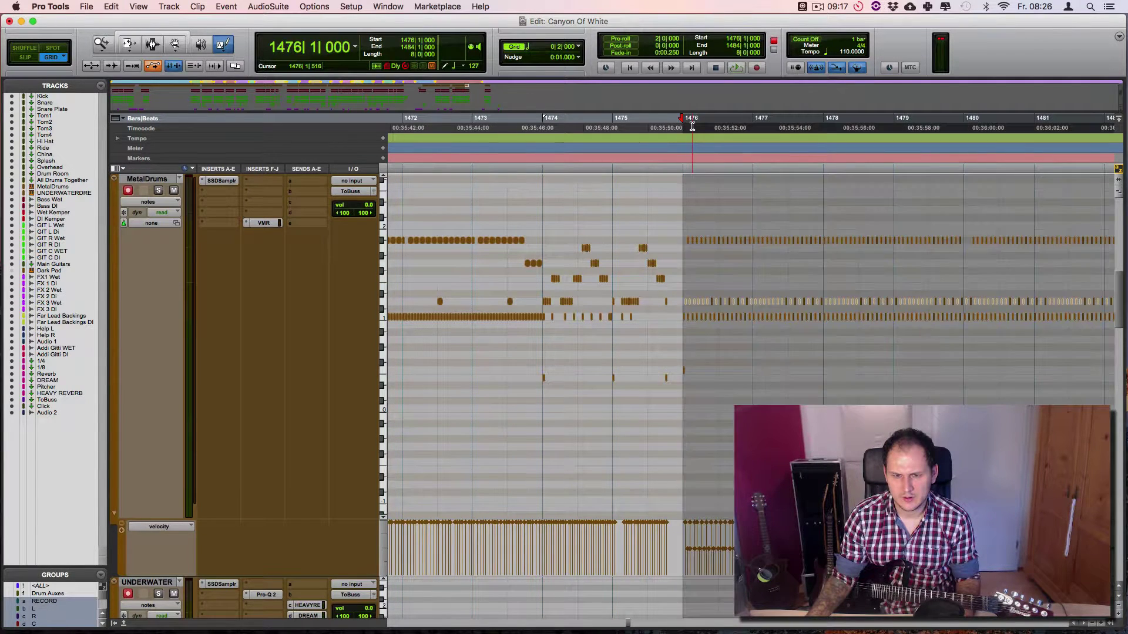
pyautogui.click(637, 121)
pyautogui.press('space')
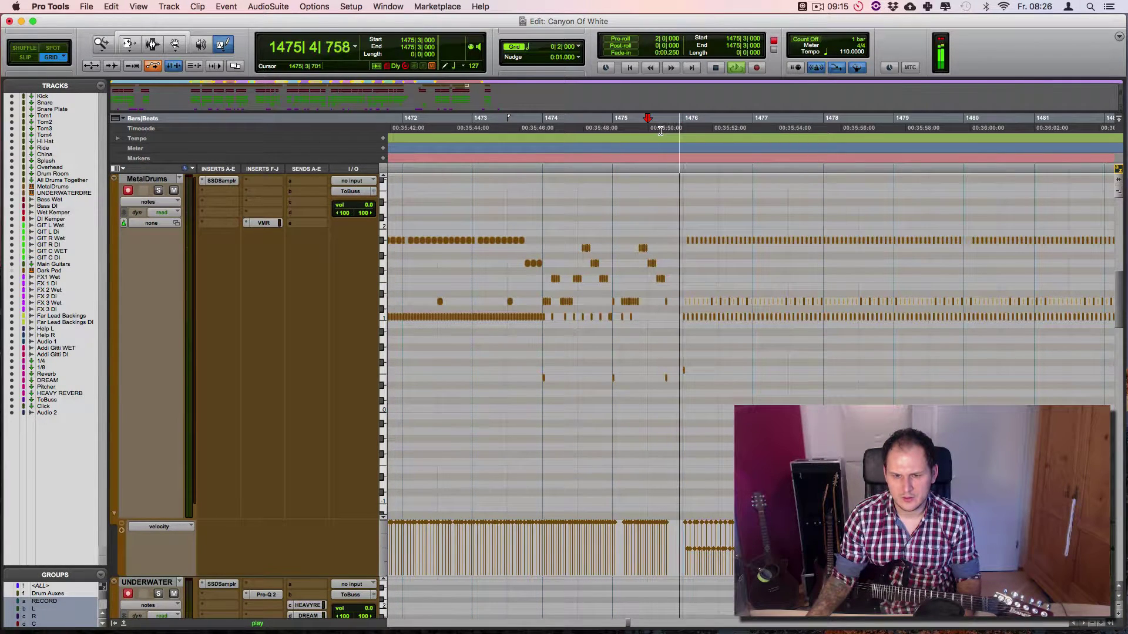
pyautogui.press('super+]')
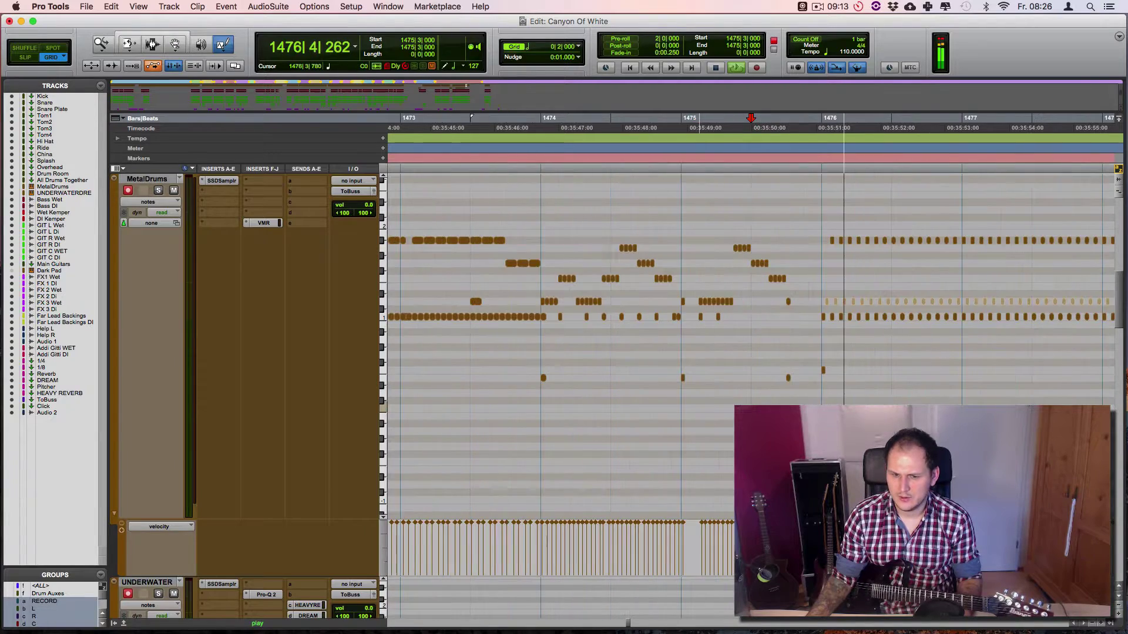
pyautogui.press('space')
pyautogui.scroll(-10, 746, 224)
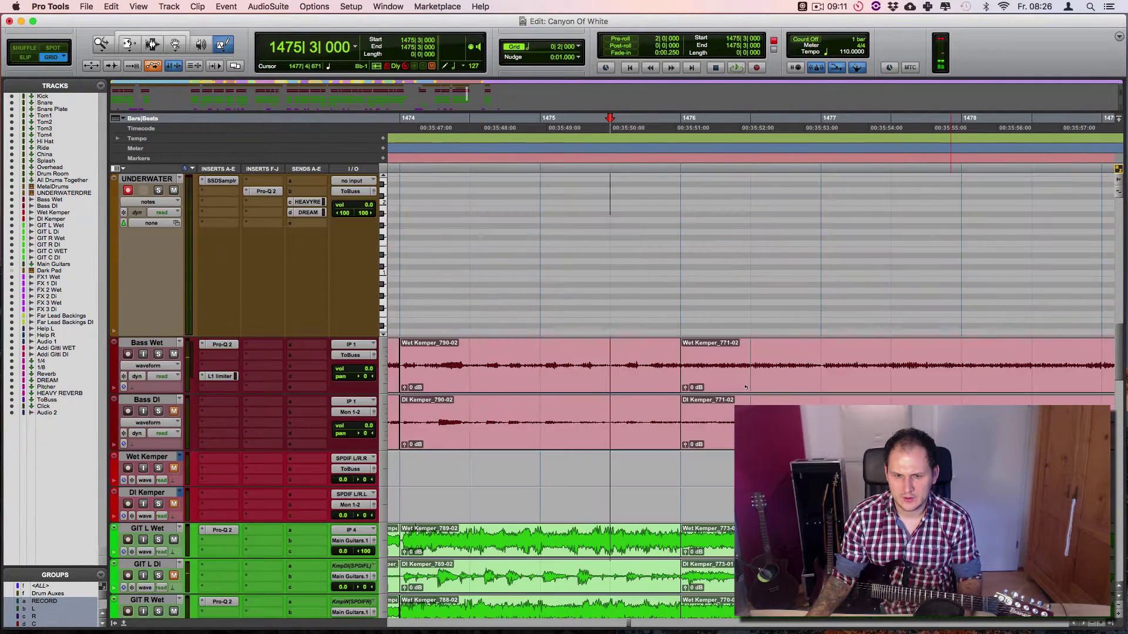
pyautogui.scroll(5, 746, 223)
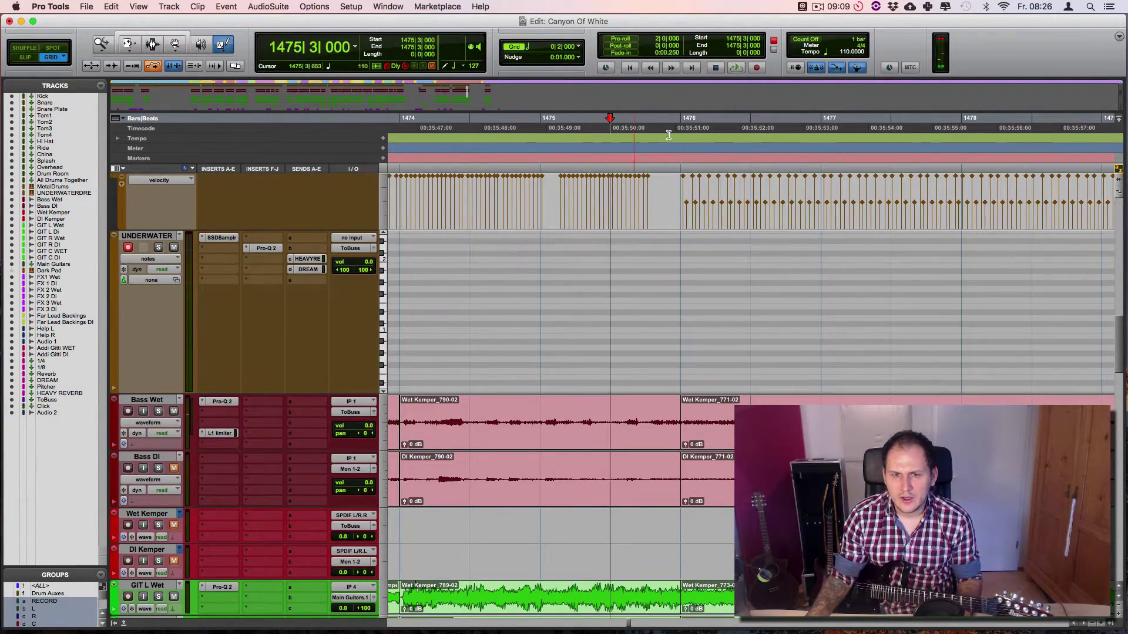
pyautogui.click(681, 129)
pyautogui.click(540, 130)
pyautogui.click(383, 149)
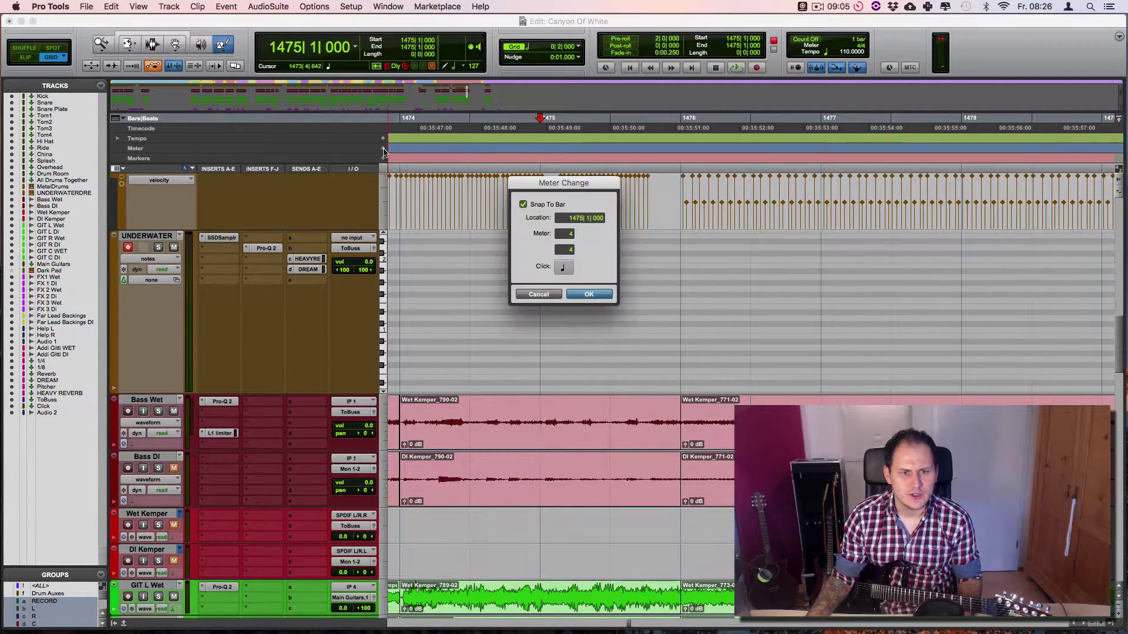
pyautogui.click(547, 294)
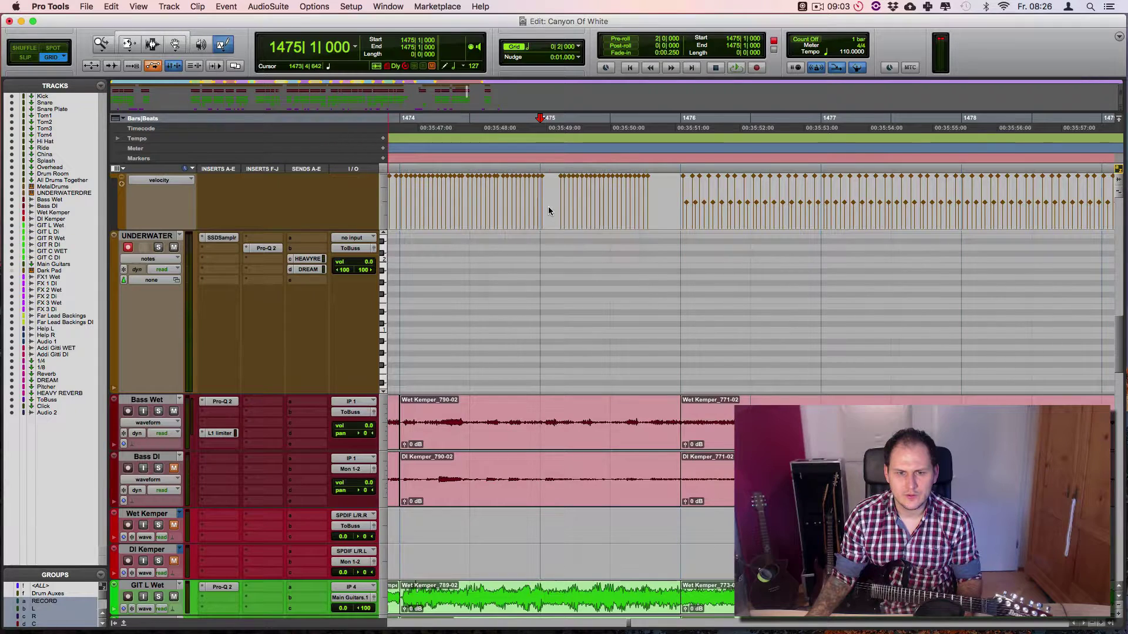
# Try a 5/4 meter change on the bar from 1475|1|000 to 1476|1|000 and undo it.
pyautogui.moveTo(540, 148); pyautogui.dragTo(681, 151)
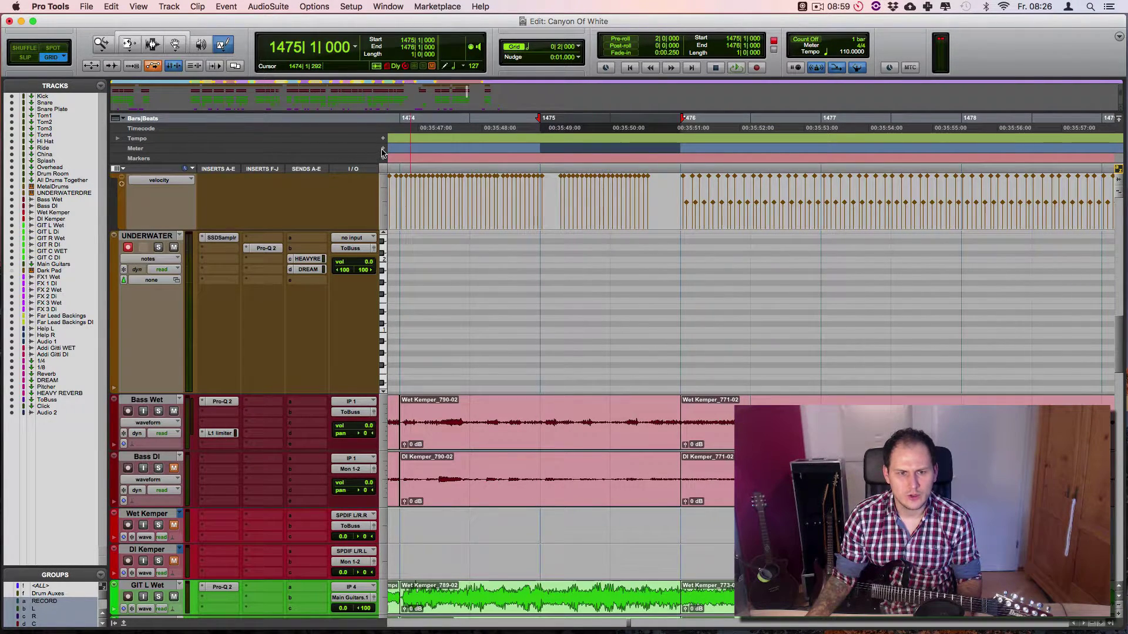
pyautogui.click(382, 149)
pyautogui.write('5')
pyautogui.click(584, 295)
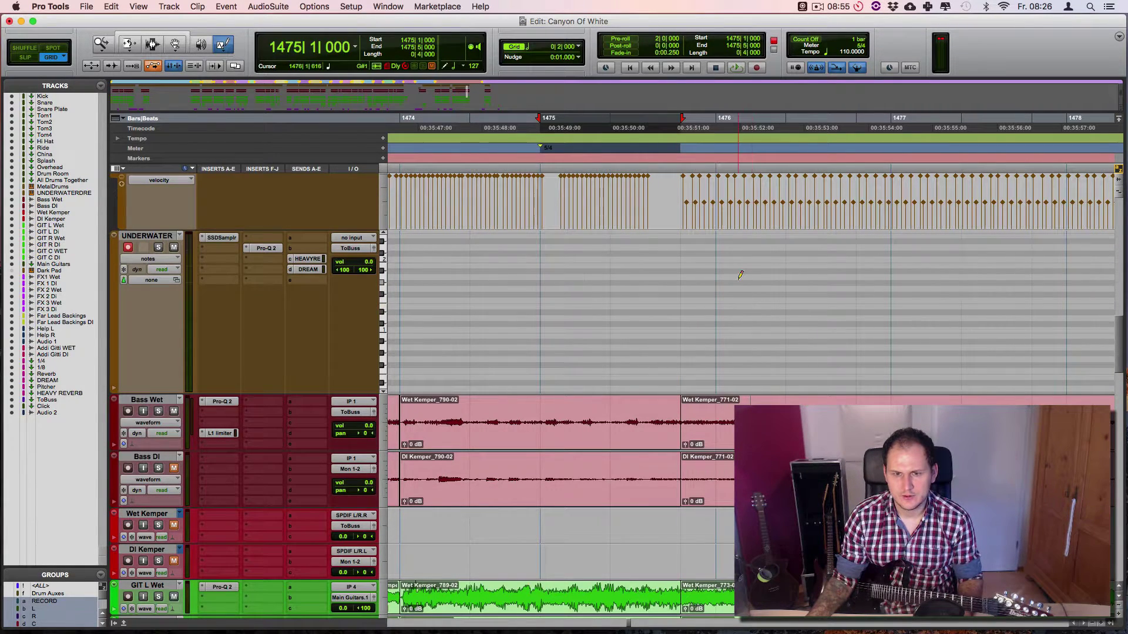
pyautogui.hotkey('shift', 'r')
pyautogui.press('super+z')
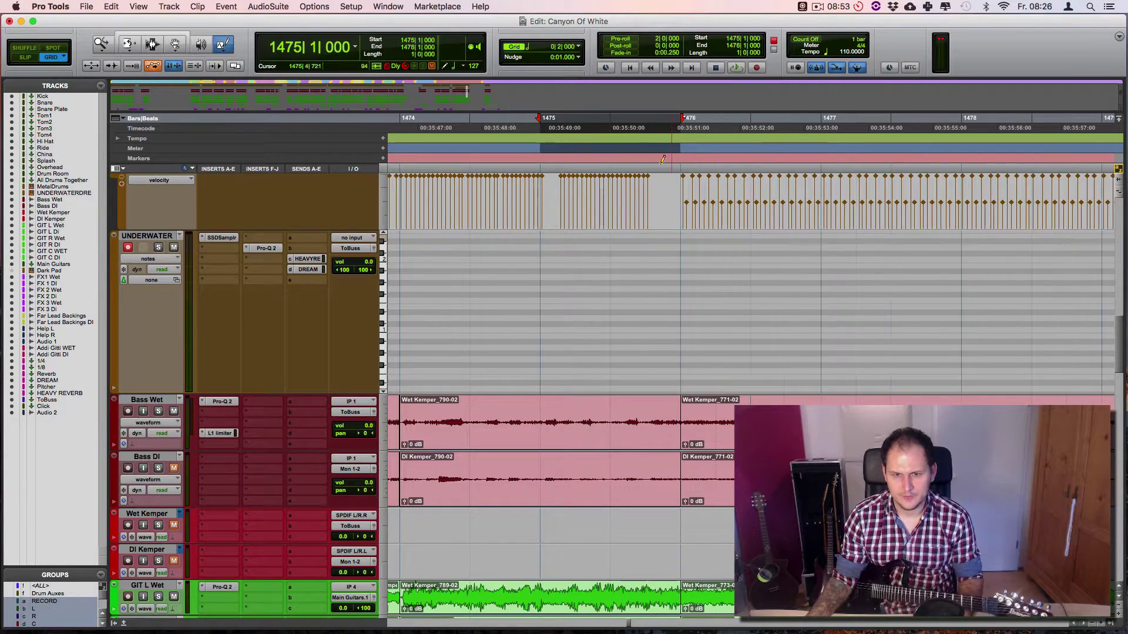
# Insert one bar of time at 1476|1|000, ahead of the pasted section, using the Insert Time operation.
pyautogui.click(680, 139)
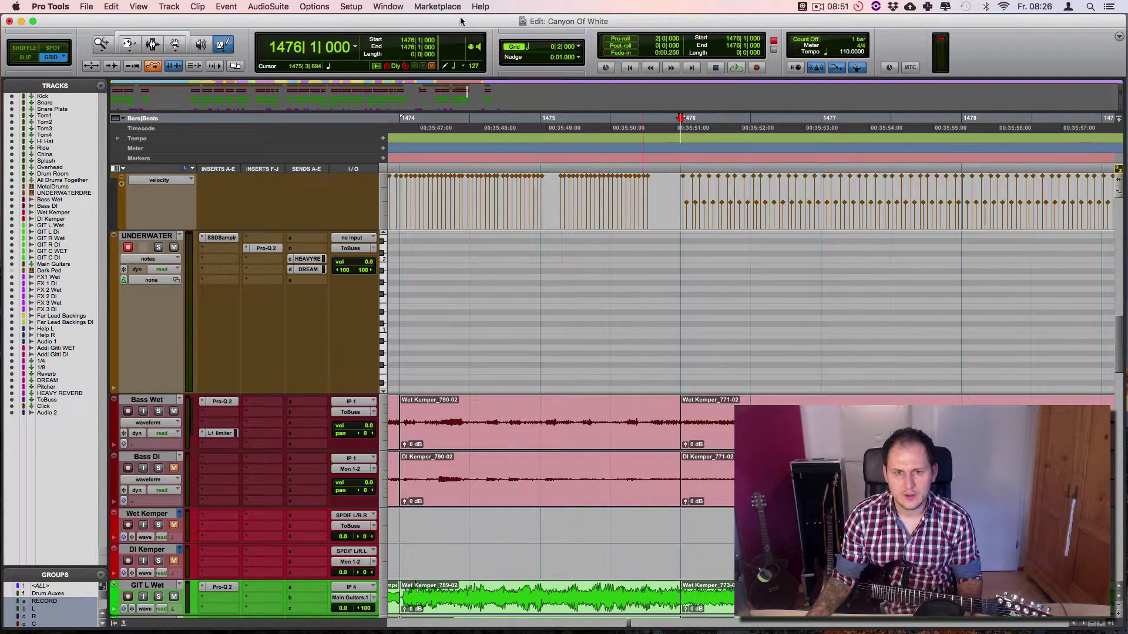
pyautogui.click(227, 6)
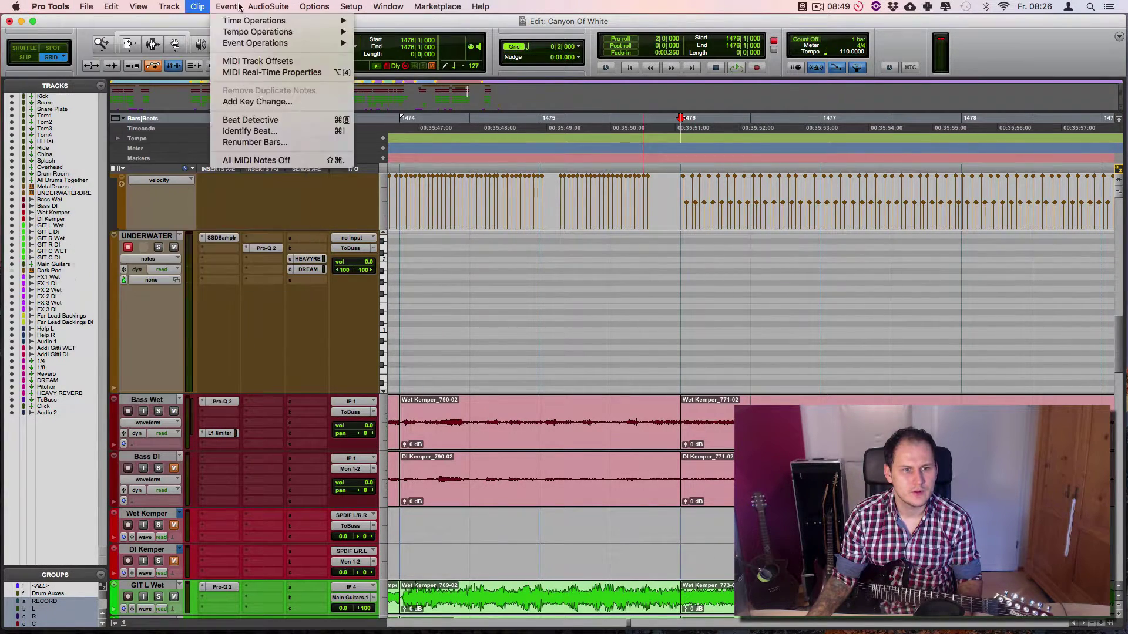
pyautogui.moveTo(192, 7)
pyautogui.moveTo(227, 6)
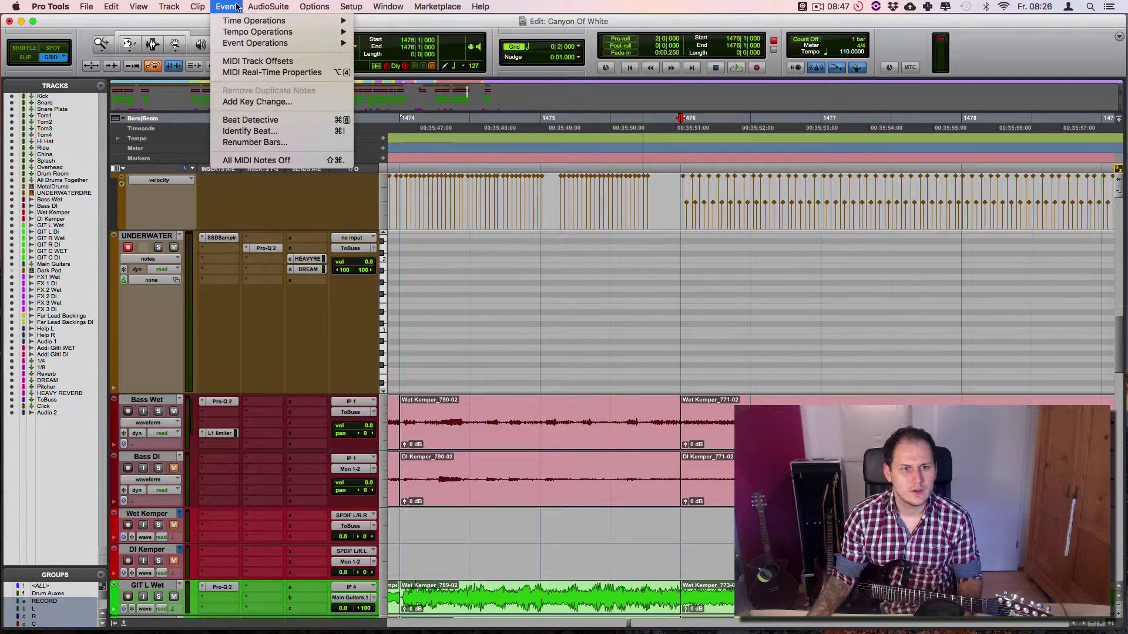
pyautogui.moveTo(282, 20)
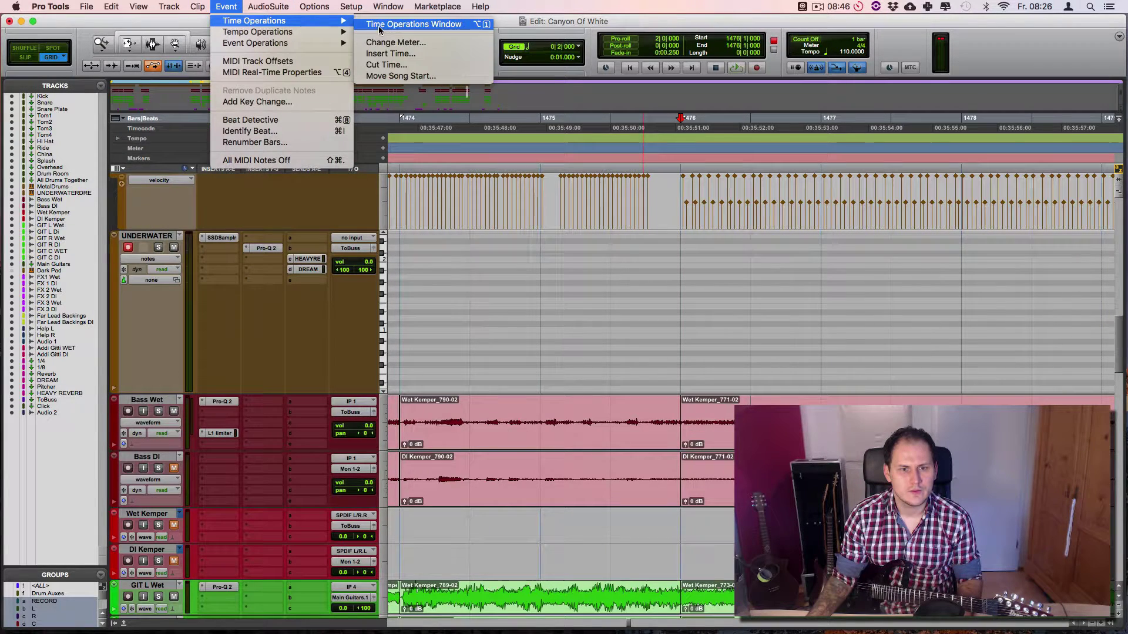
pyautogui.click(422, 54)
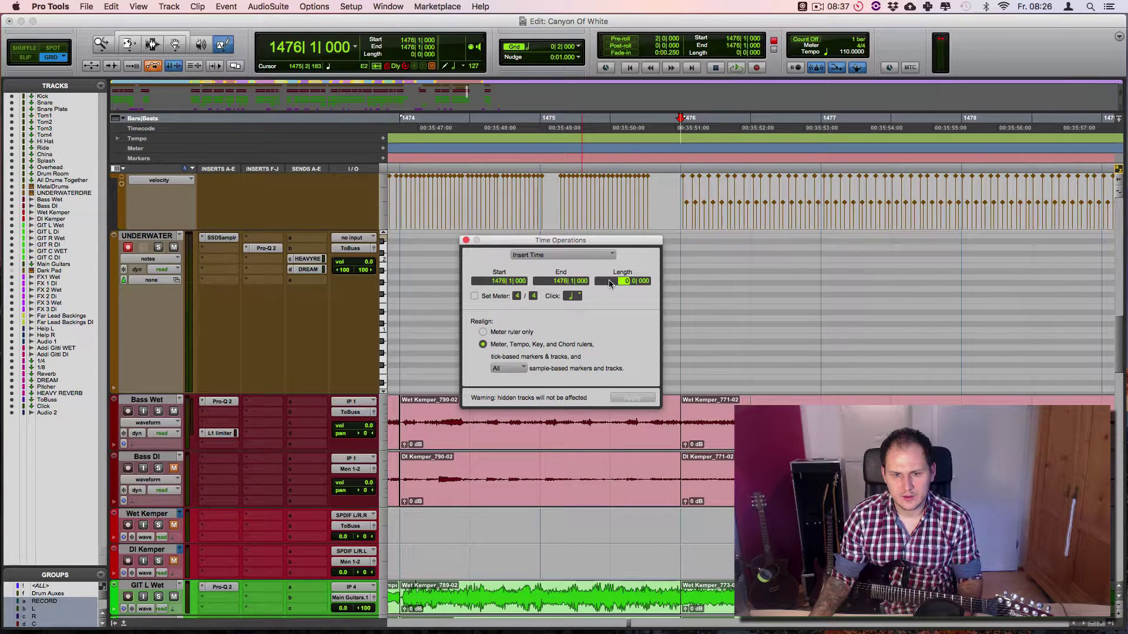
pyautogui.write('1')
pyautogui.press('Return')
pyautogui.press('Return')
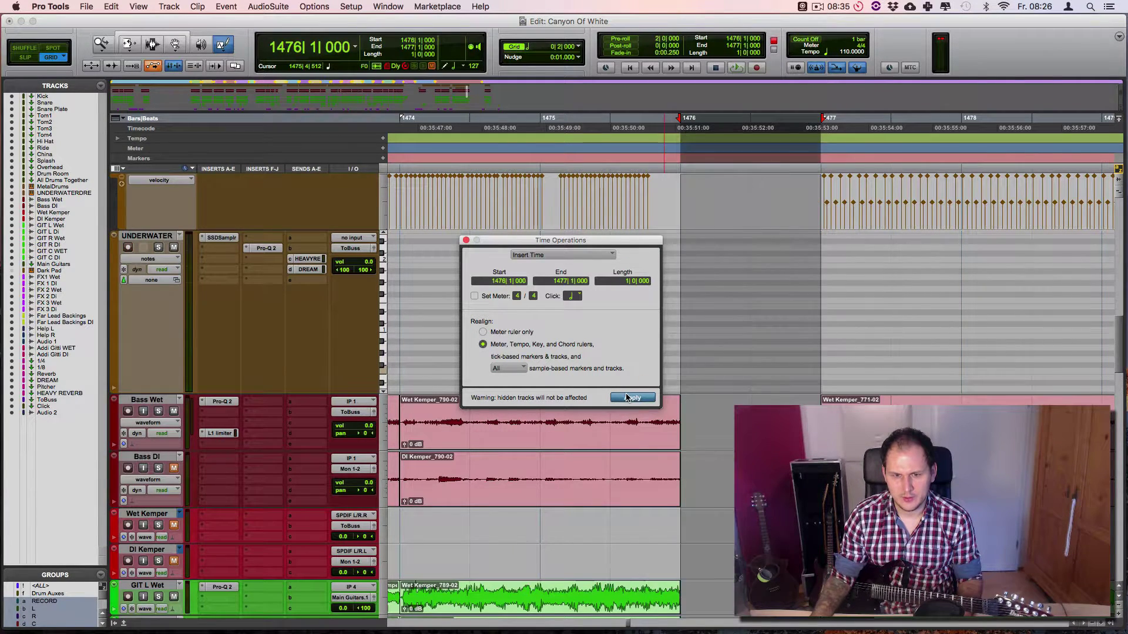
pyautogui.press('super+z')
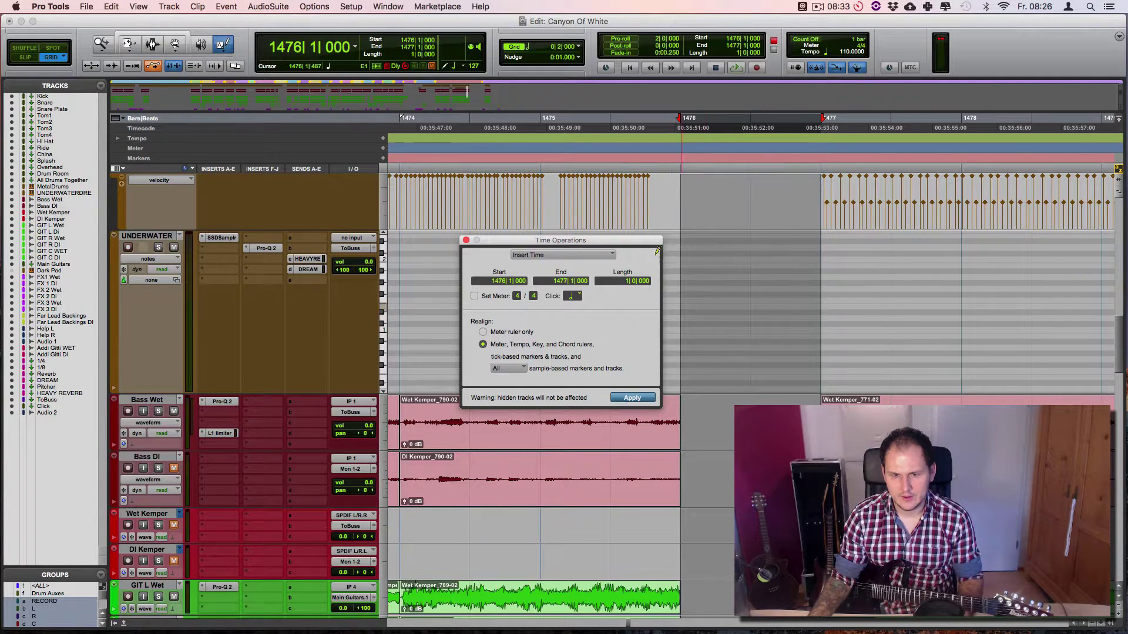
# Play back the drum fill and the inserted gap from 1475|1|000 and close the Time Operations window.
pyautogui.click(535, 127)
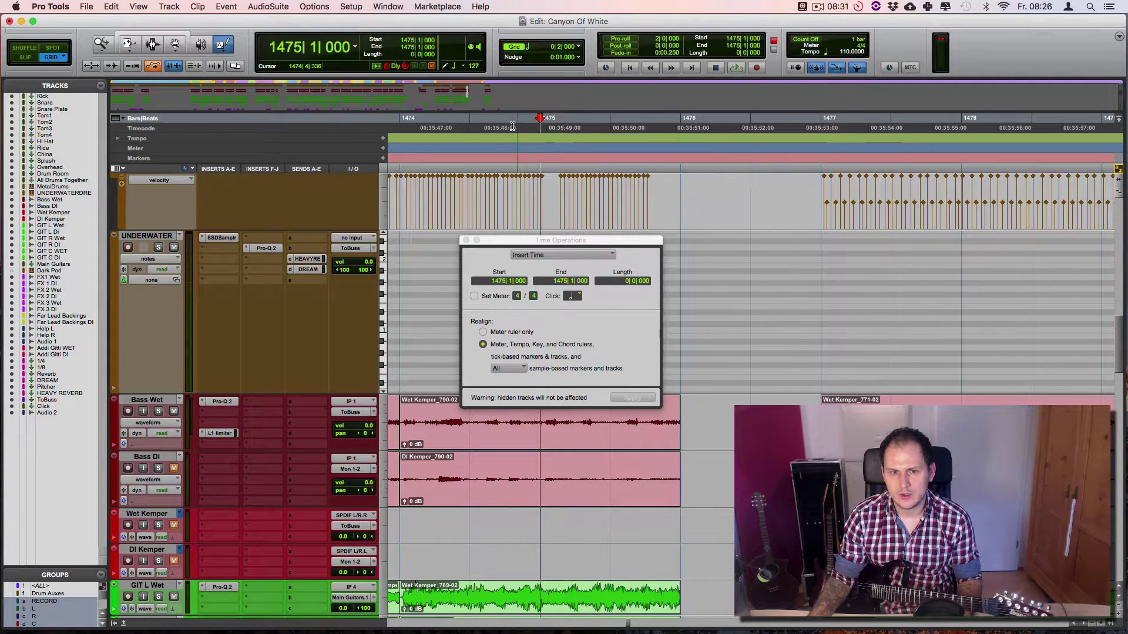
pyautogui.press('space')
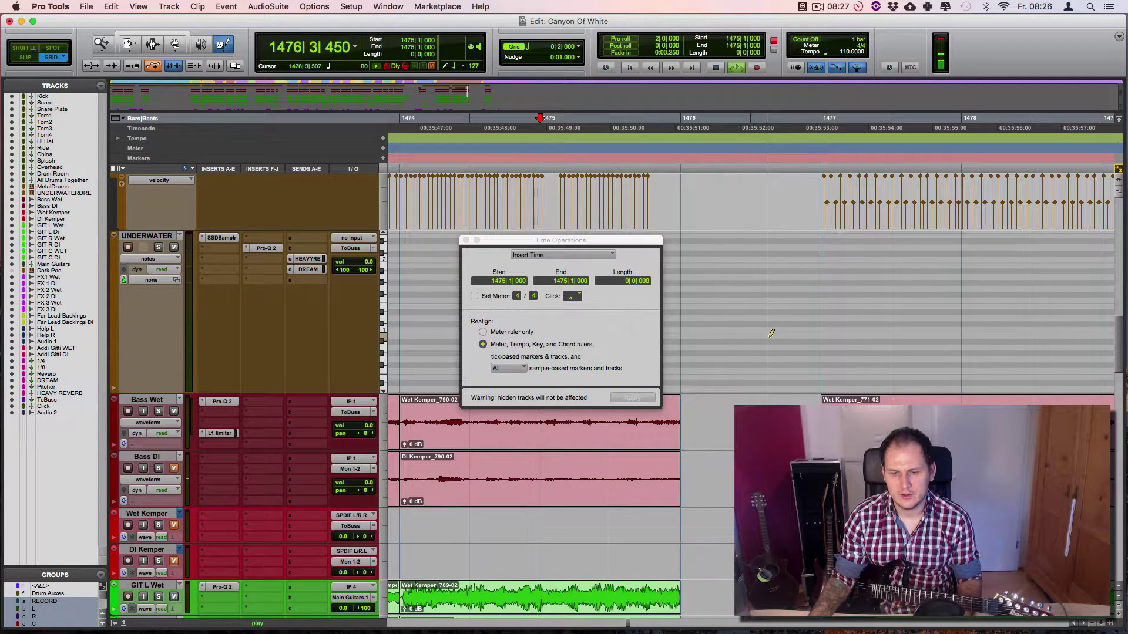
pyautogui.press('space')
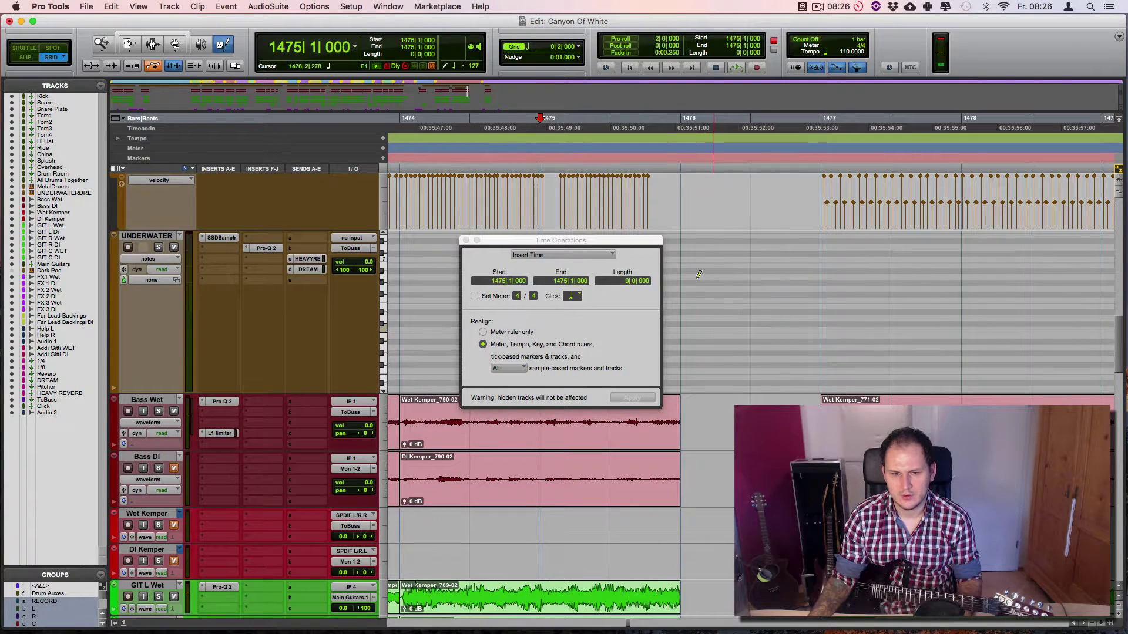
pyautogui.click(466, 240)
pyautogui.press('space')
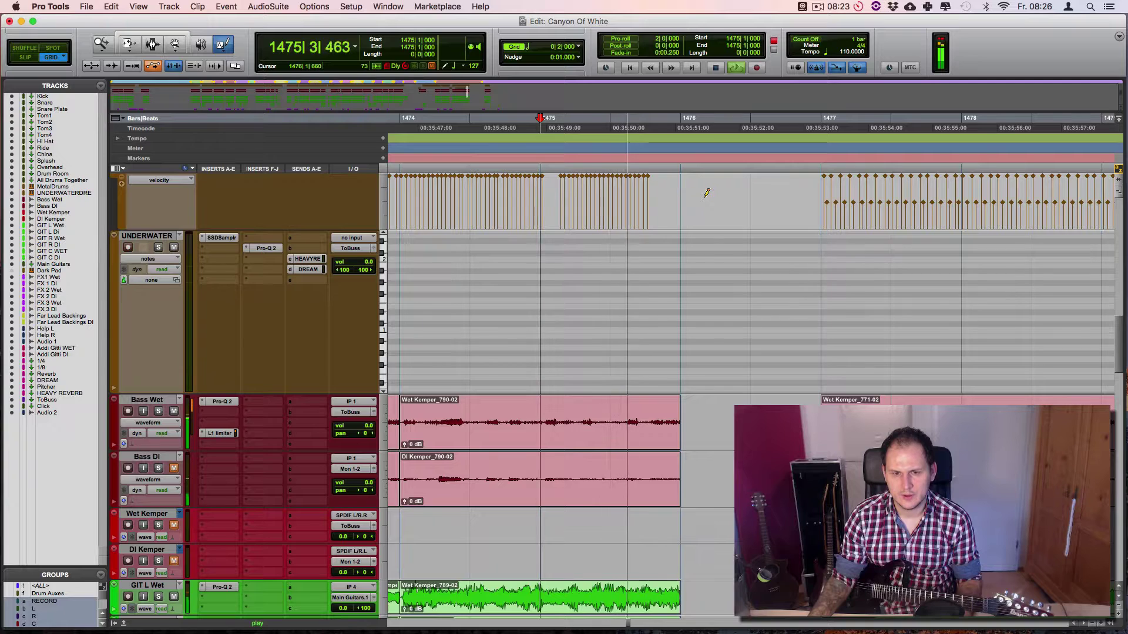
pyautogui.press('space')
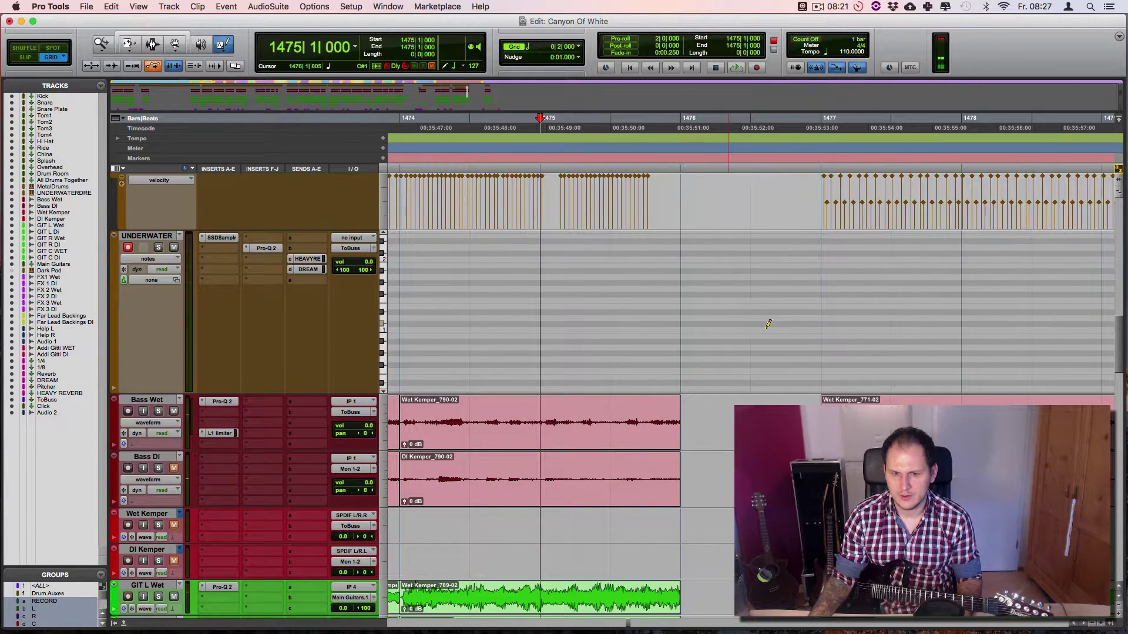
# Select the inserted bar from 1476|1|000 to 1477|1|000 and add a 1/4 meter change at its start.
pyautogui.press('t')
pyautogui.hscroll(3, 779, 320)
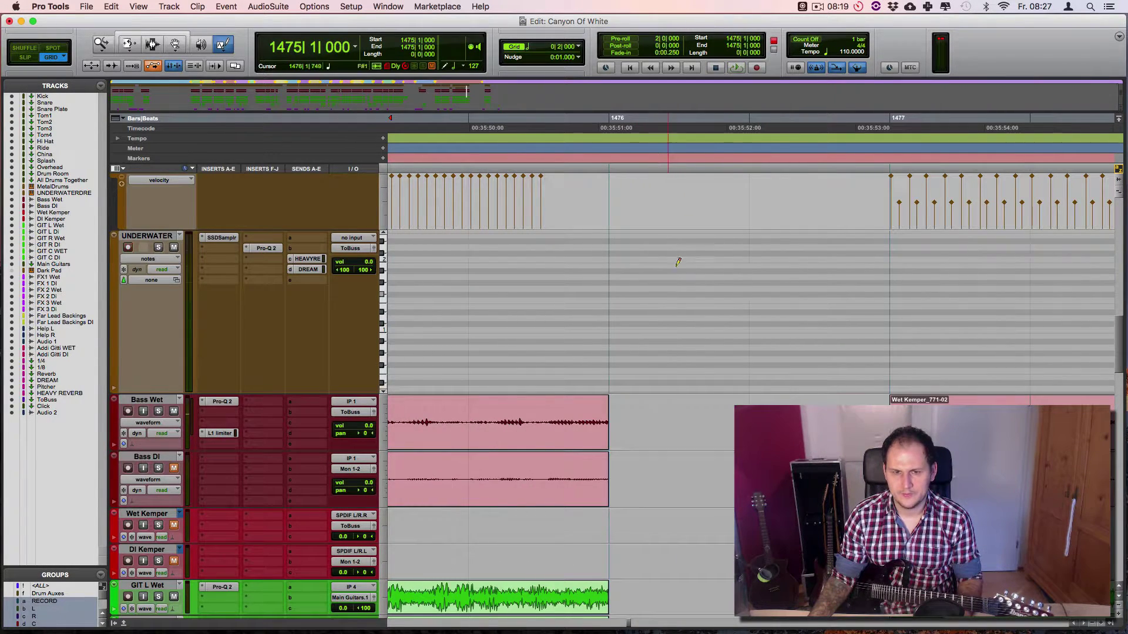
pyautogui.click(754, 139)
pyautogui.click(610, 142)
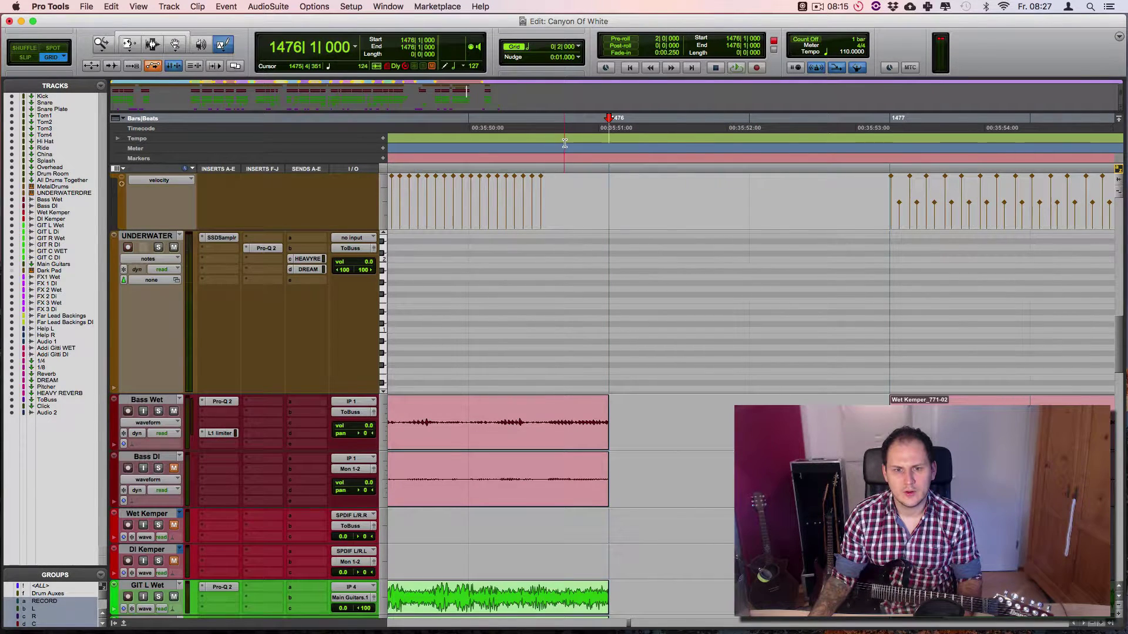
pyautogui.scroll(5, 518, 163)
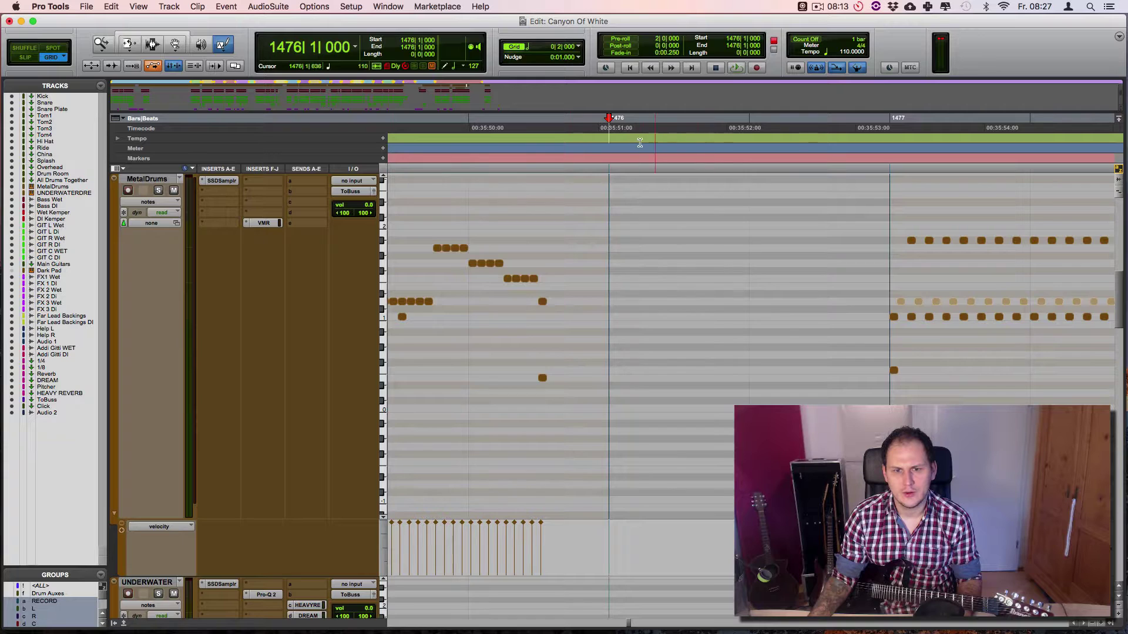
pyautogui.moveTo(607, 139); pyautogui.dragTo(890, 139)
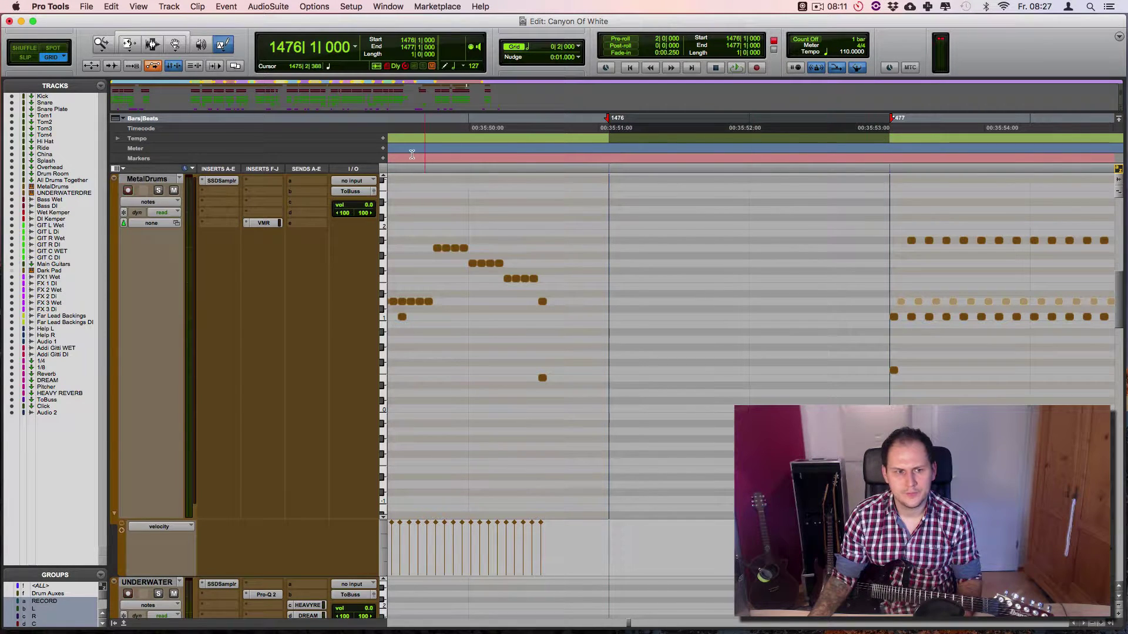
pyautogui.click(383, 149)
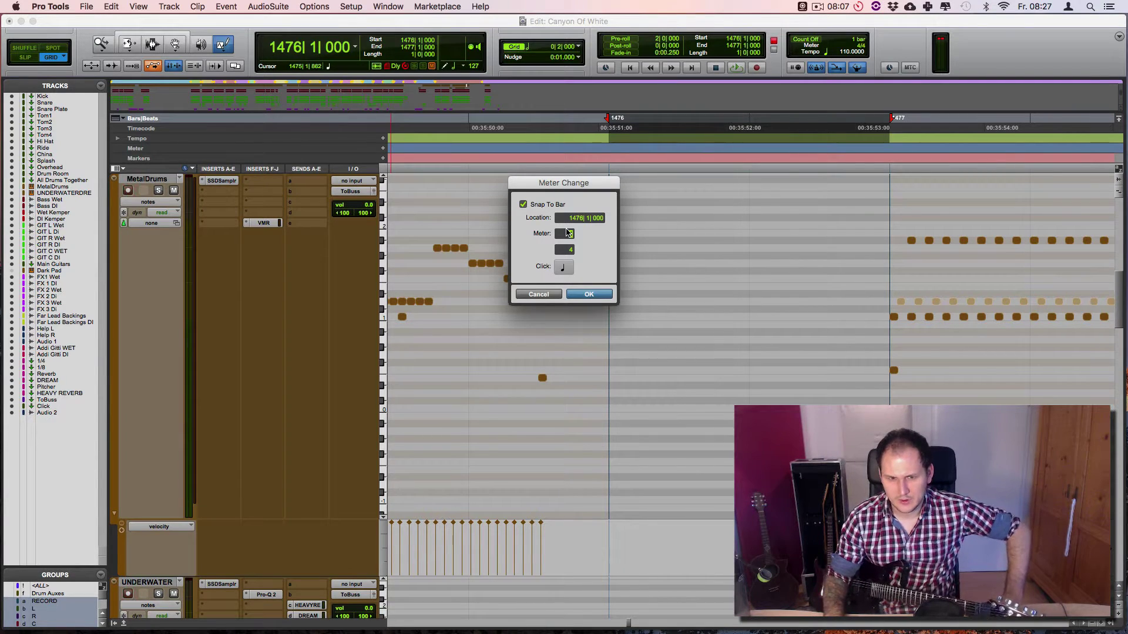
pyautogui.write('1')
pyautogui.press('Return')
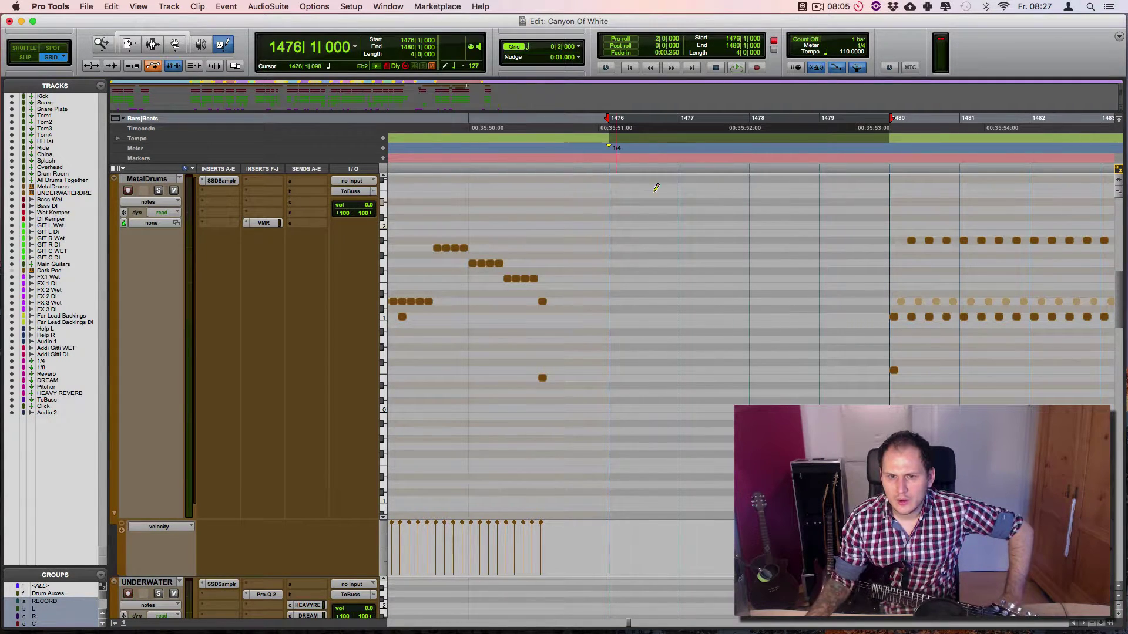
# Add a meter change back to 4/4 at 1477|1|000.
pyautogui.click(678, 148)
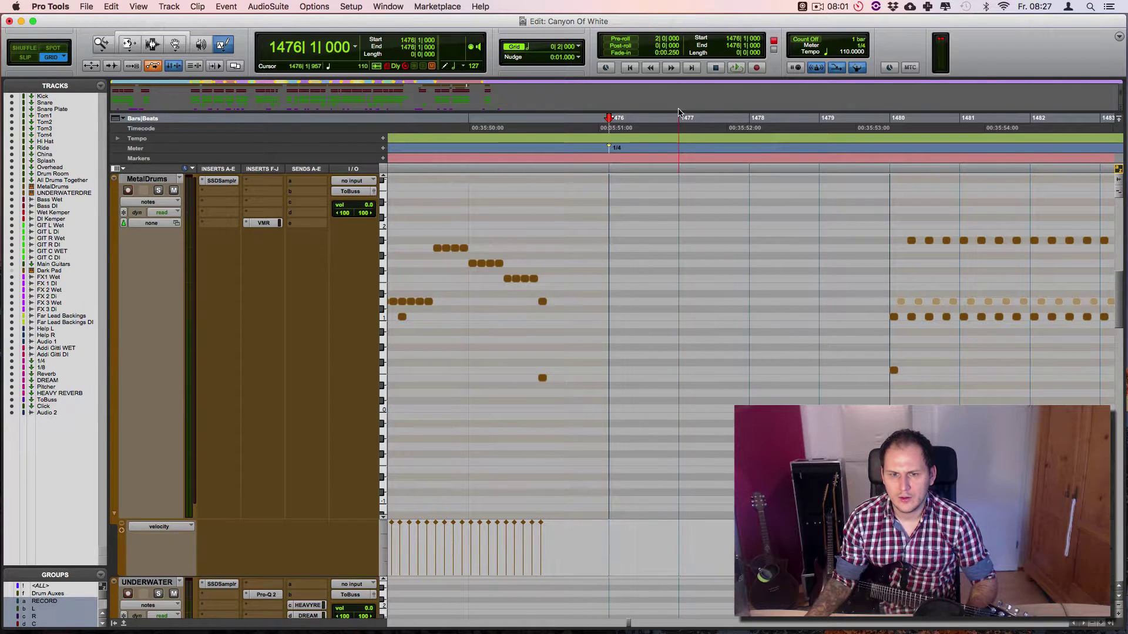
pyautogui.click(680, 138)
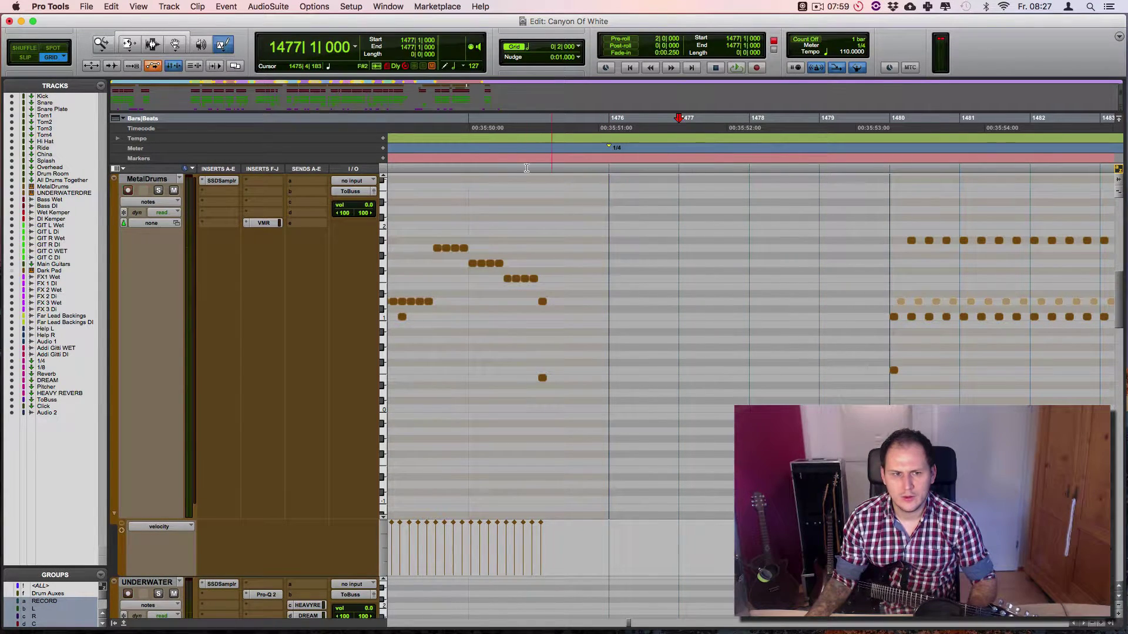
pyautogui.click(383, 149)
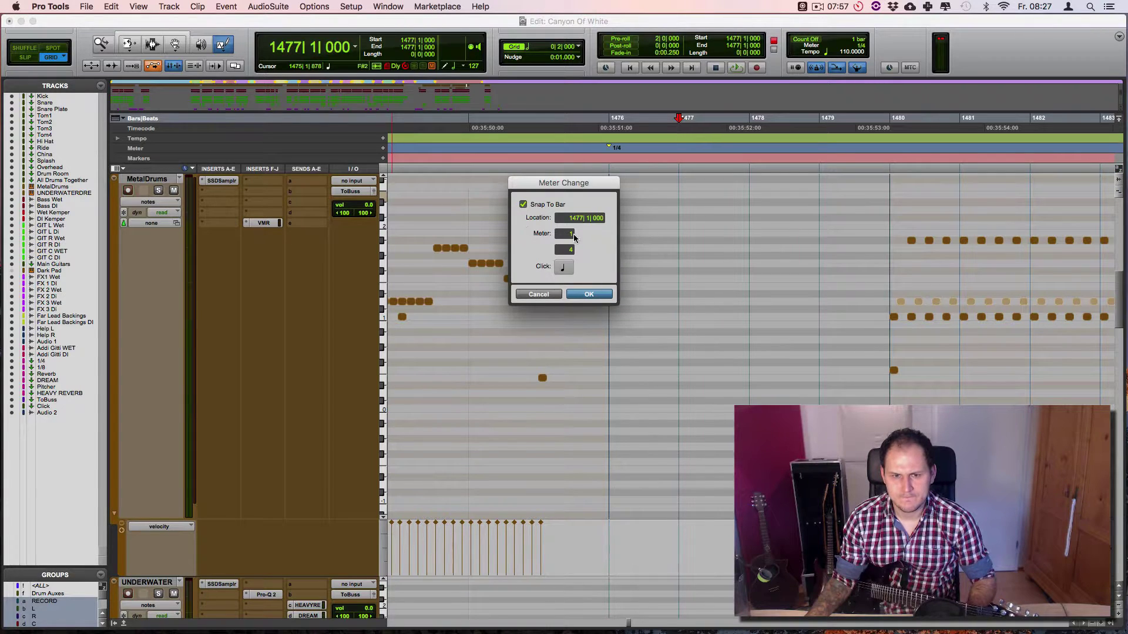
pyautogui.press('Return')
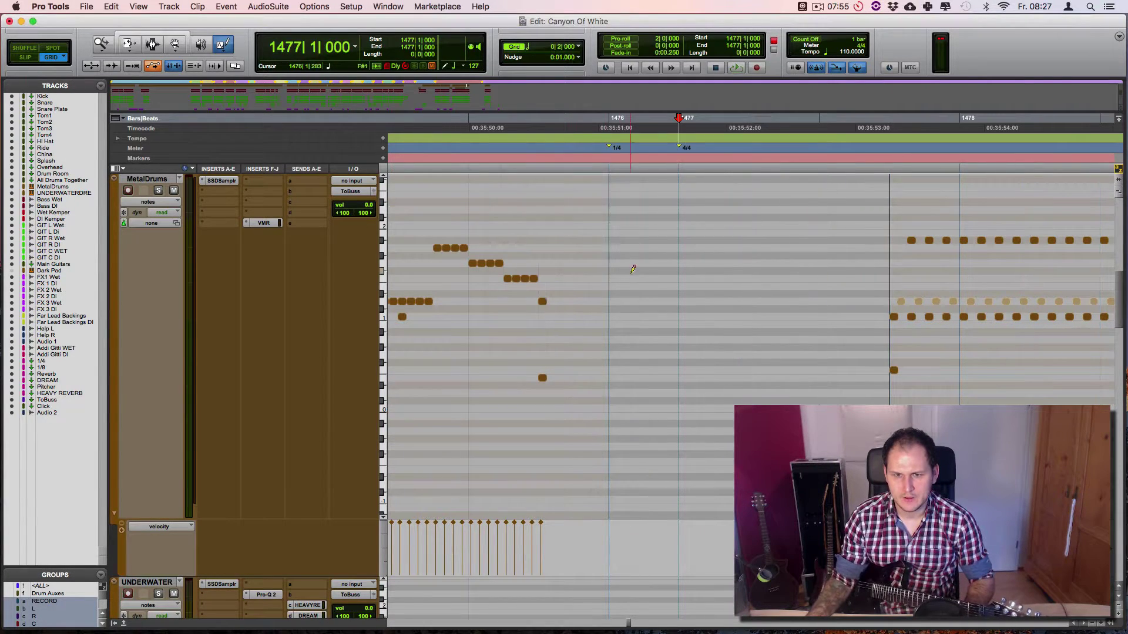
# Select the range from 1477|3|000 to 1486|1|000 containing the shifted eight-bar section and delete its contents.
pyautogui.press('r')
pyautogui.press('r')
pyautogui.hscroll(5, 852, 269)
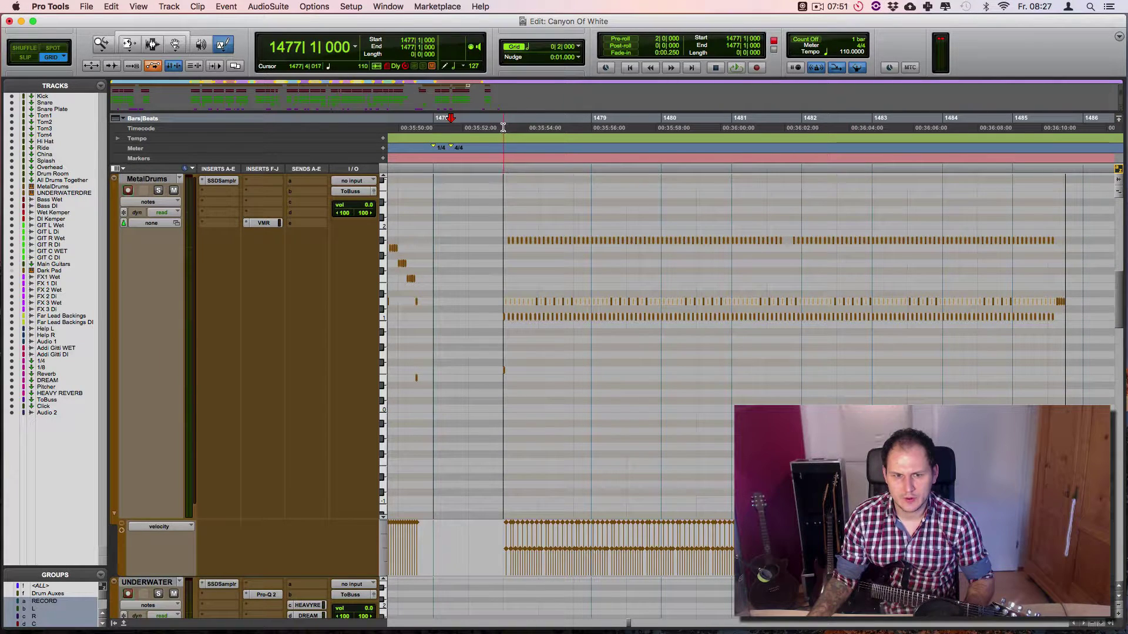
pyautogui.moveTo(502, 127); pyautogui.dragTo(1054, 156)
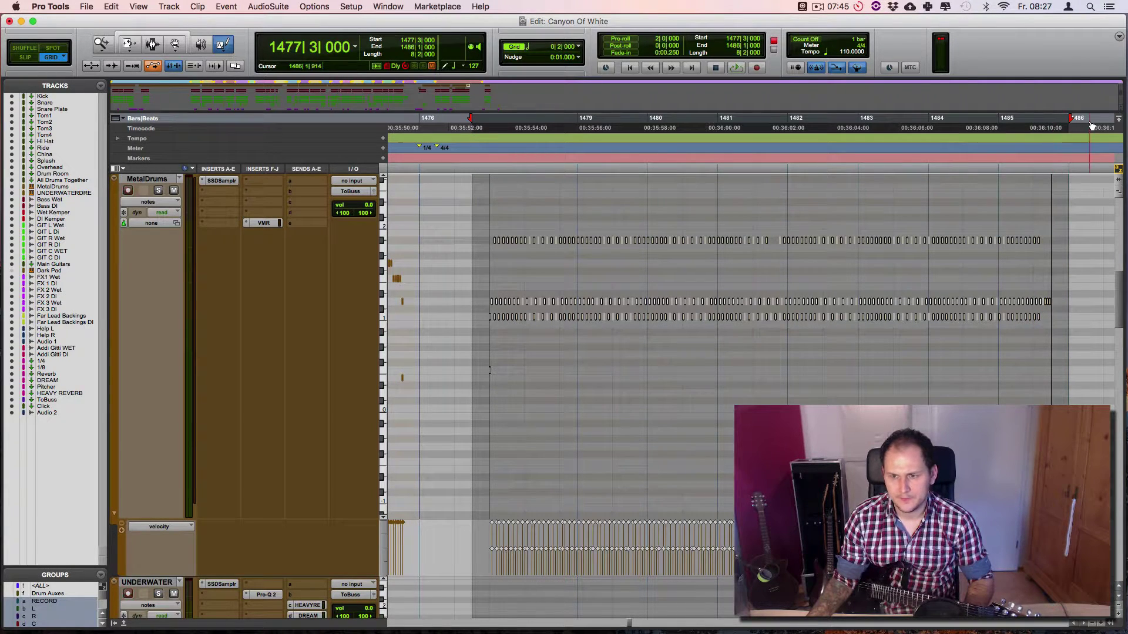
pyautogui.press('Delete')
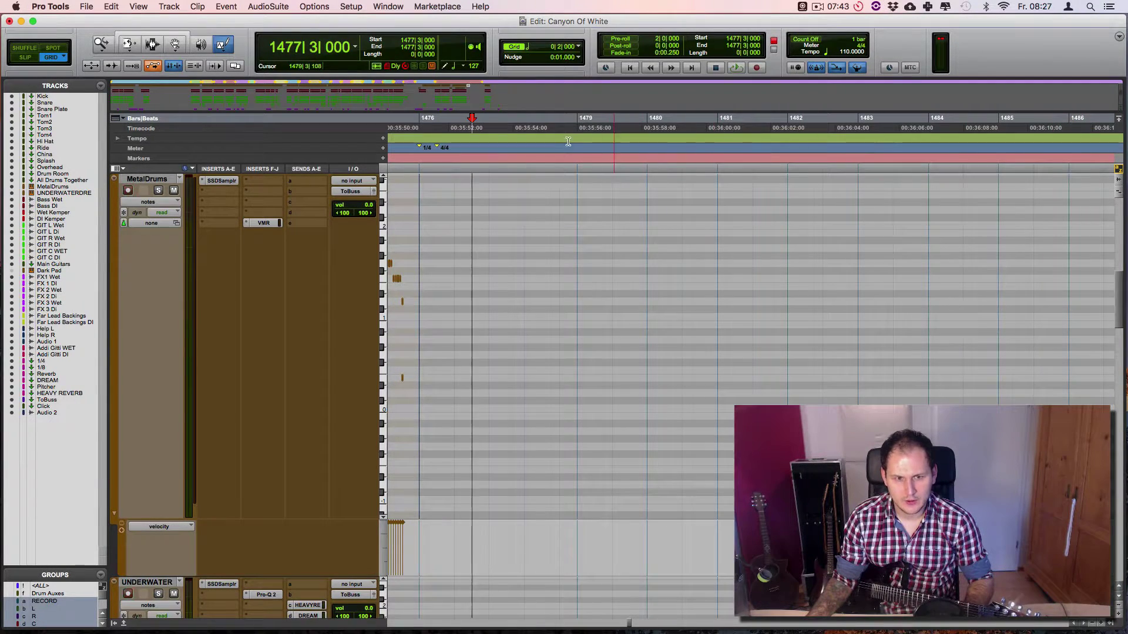
# Try pasting the copied eight-bar section at 1477|1|000 and undo the paste.
pyautogui.click(447, 125)
pyautogui.press('super+bracketright')
pyautogui.press('super+bracketright')
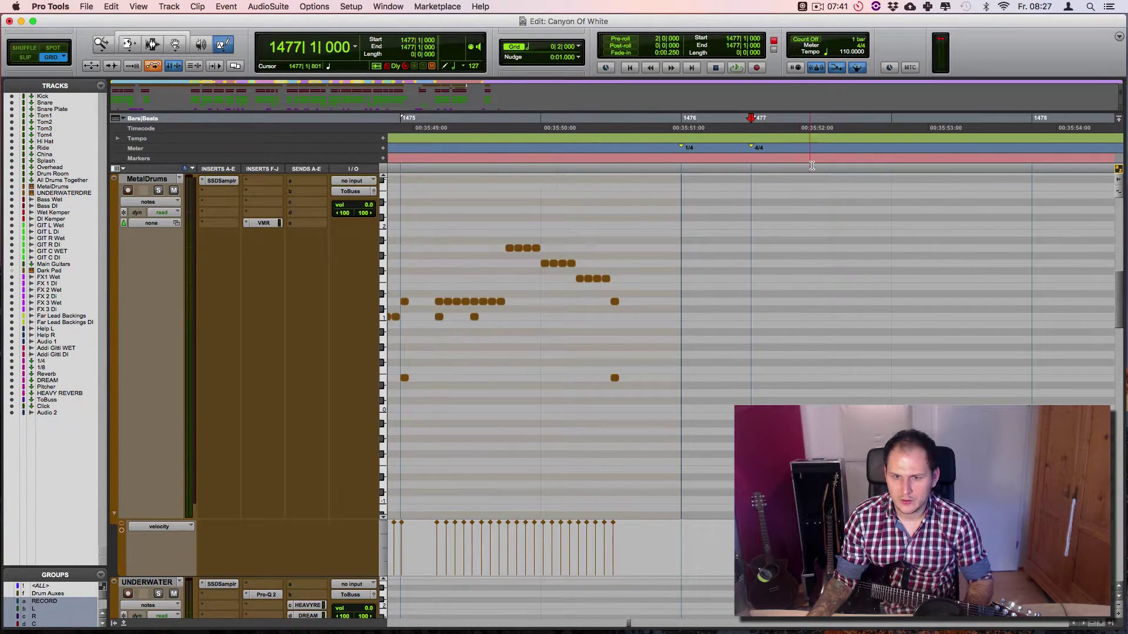
pyautogui.press('super+v')
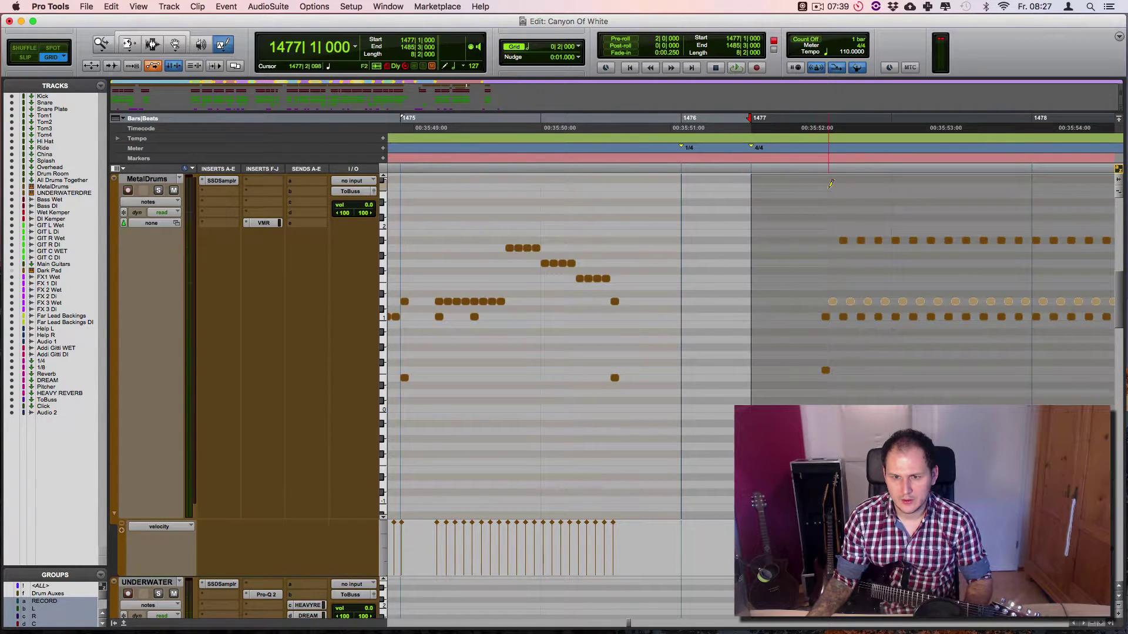
pyautogui.press('super+z')
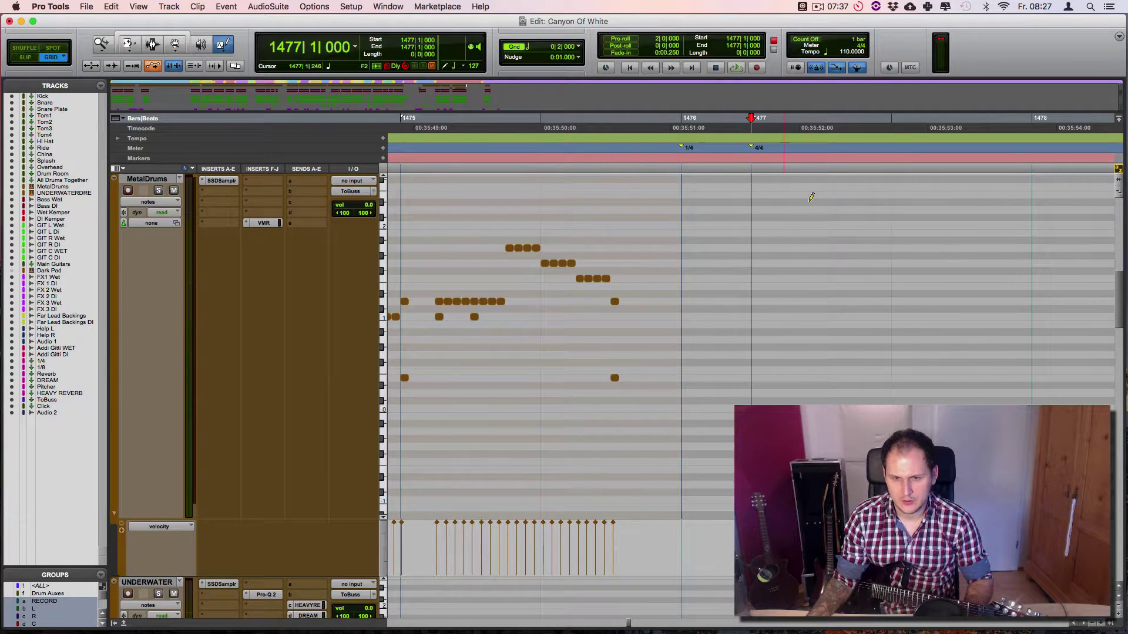
# Play the drum fill from 1475|3|000 through the inserted 1/4 bar to check the transition.
pyautogui.press('super+bracketleft')
pyautogui.press('super+bracketleft')
pyautogui.press('super+bracketright')
pyautogui.press('super+bracketright')
pyautogui.press('super+bracketright')
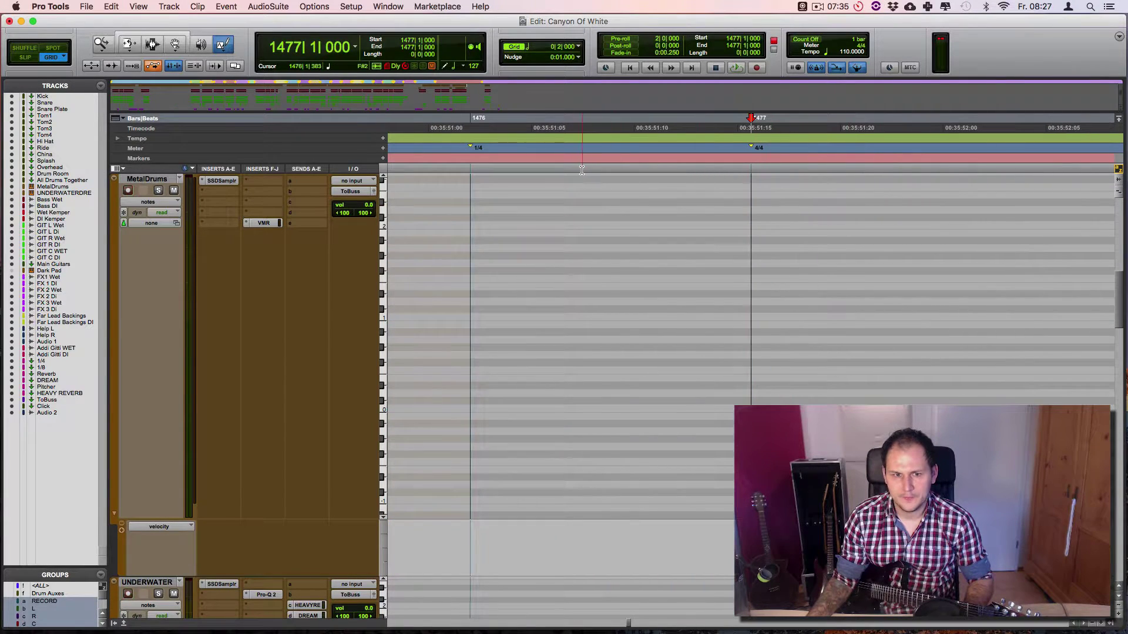
pyautogui.press('super+bracketleft')
pyautogui.press('space')
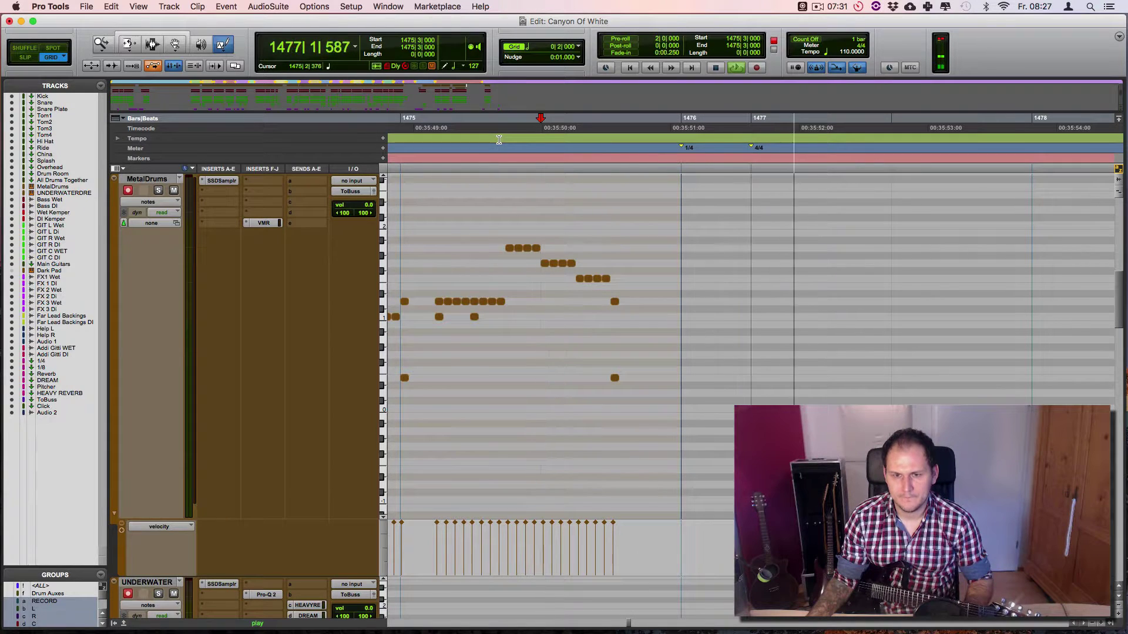
pyautogui.press('super+bracketleft')
pyautogui.press('space')
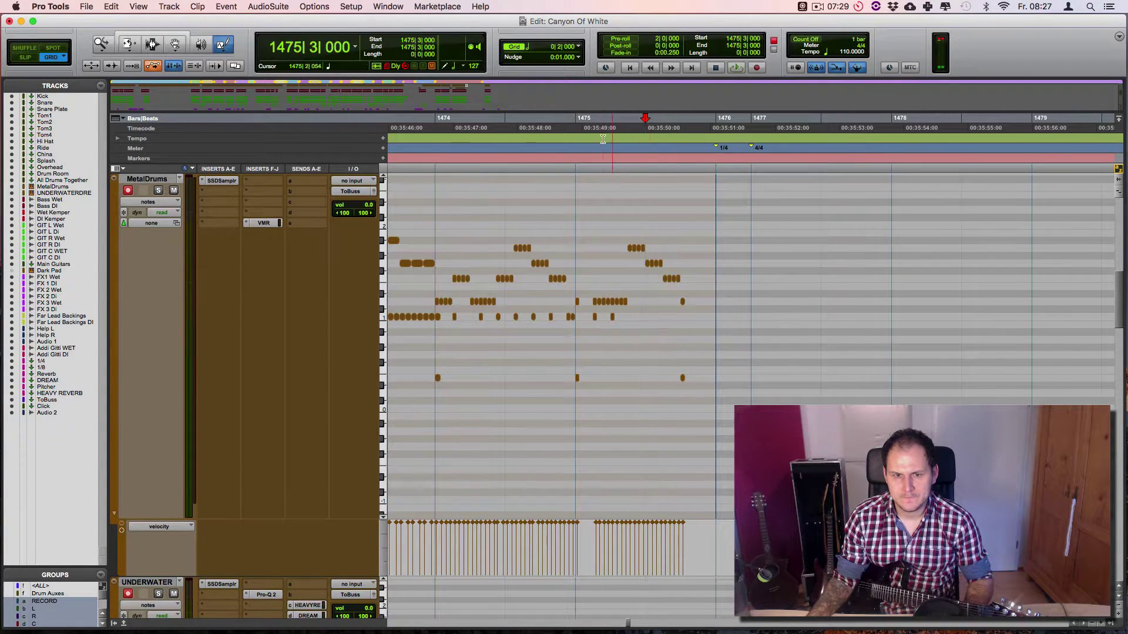
pyautogui.hscroll(-3, 701, 139)
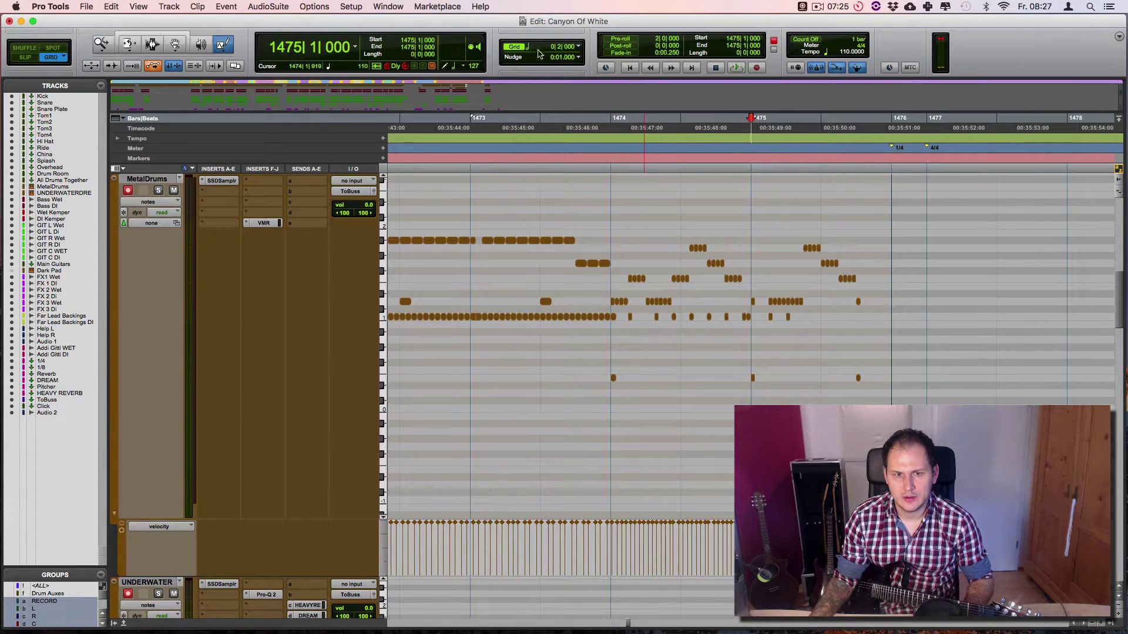
# Set the grid value to 0|0|240.
pyautogui.hotkey('ctrl', 'alt', '-')
pyautogui.hotkey('ctrl', 'alt', '-')
pyautogui.hotkey('ctrl', 'alt', '-')
pyautogui.hotkey('ctrl', 'alt', '-')
pyautogui.press('t')
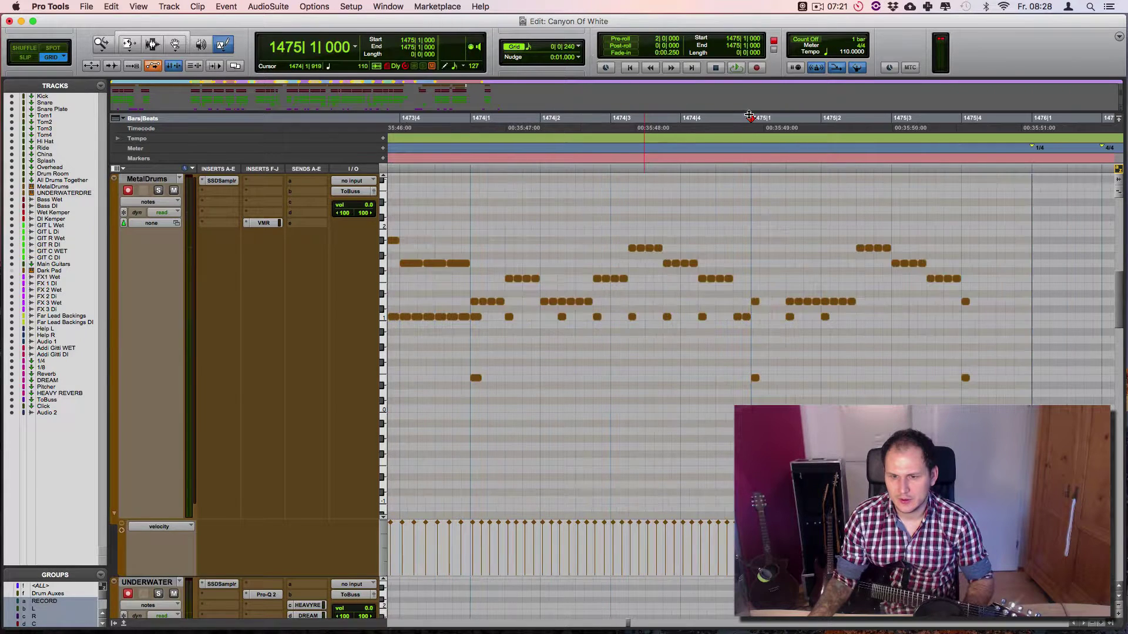
pyautogui.hscroll(5, 802, 164)
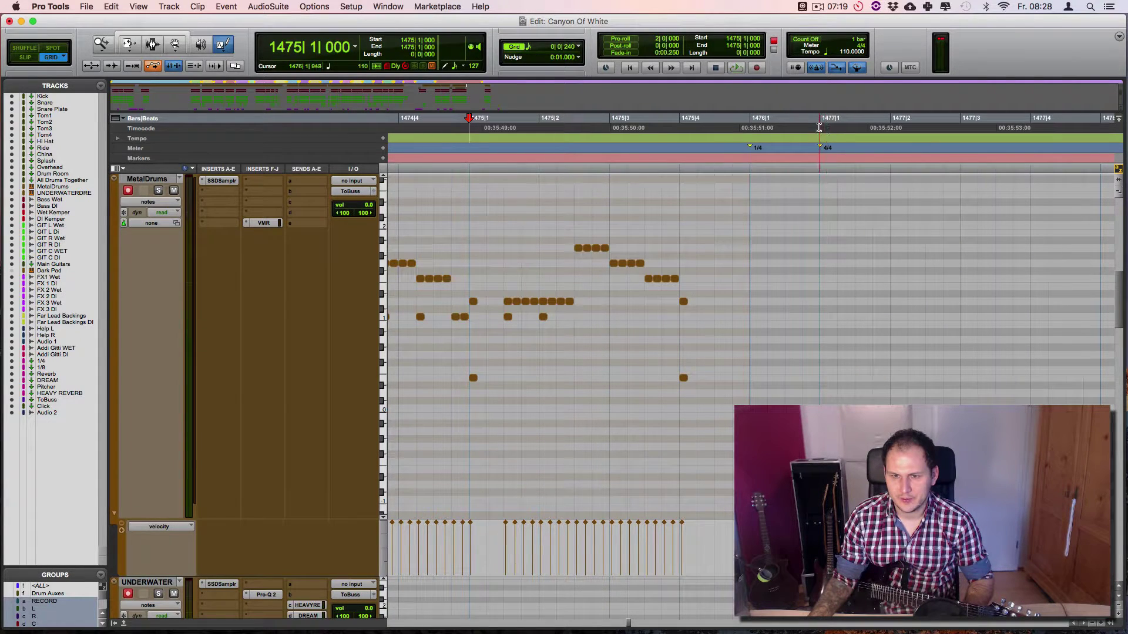
# Copy the eight-bar MetalDrums section from 1438|1|000 to 1446|1|000.
pyautogui.click(825, 144)
pyautogui.press('super+bracketleft')
pyautogui.press('super+bracketleft')
pyautogui.press('super+bracketleft')
pyautogui.press('super+bracketleft')
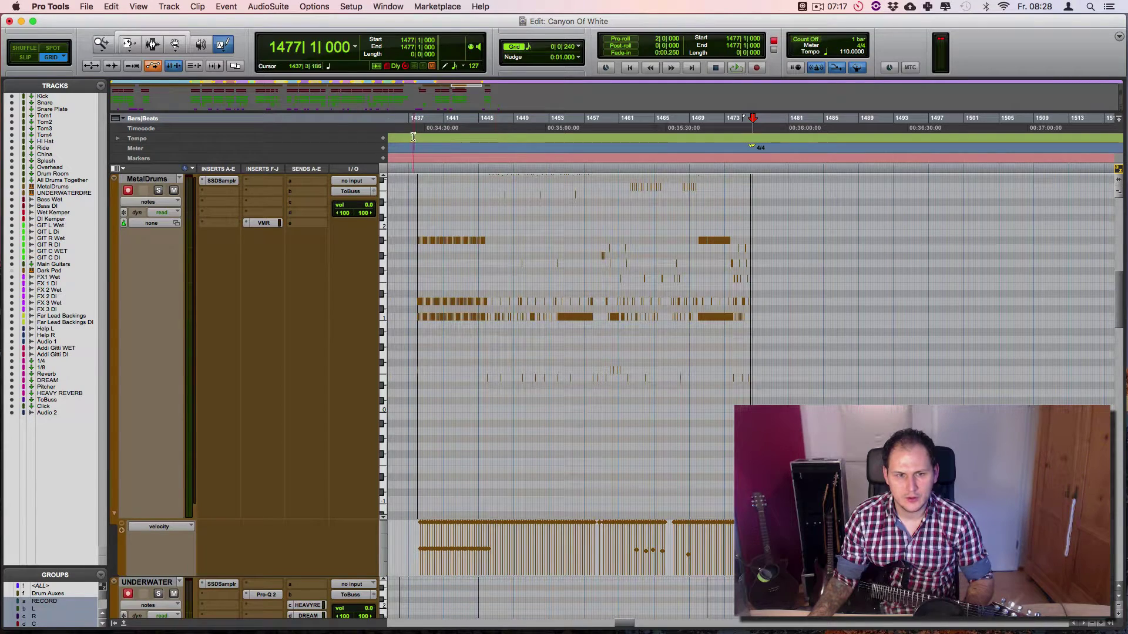
pyautogui.click(417, 144)
pyautogui.press('super+bracketright')
pyautogui.press('super+bracketright')
pyautogui.press('super+bracketright')
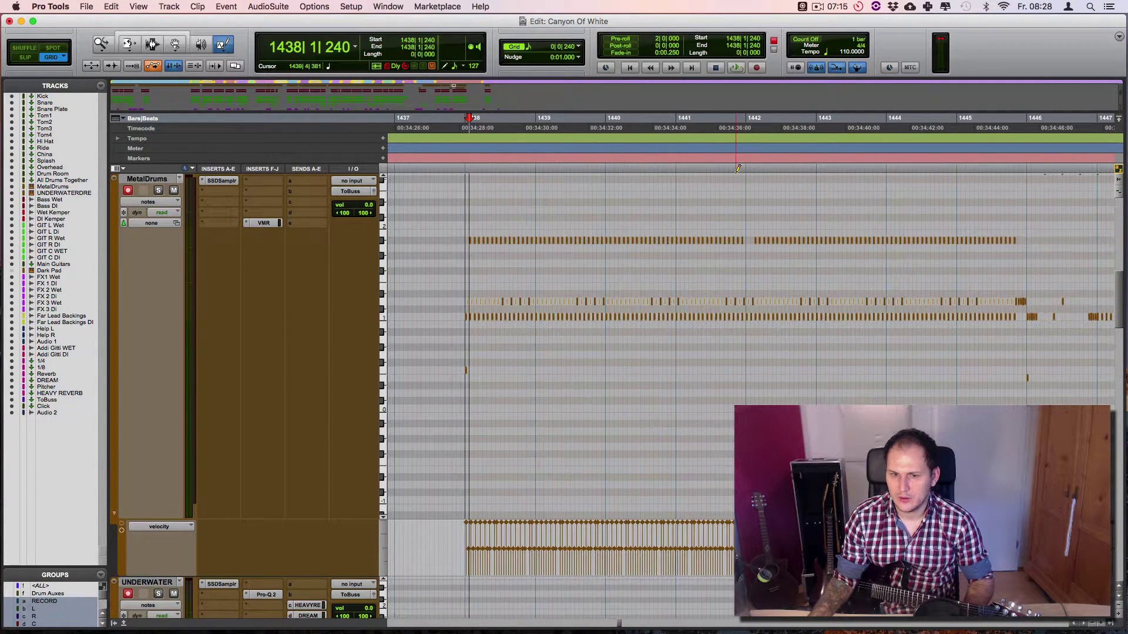
pyautogui.moveTo(1026, 133); pyautogui.dragTo(466, 133)
pyautogui.press('super+c')
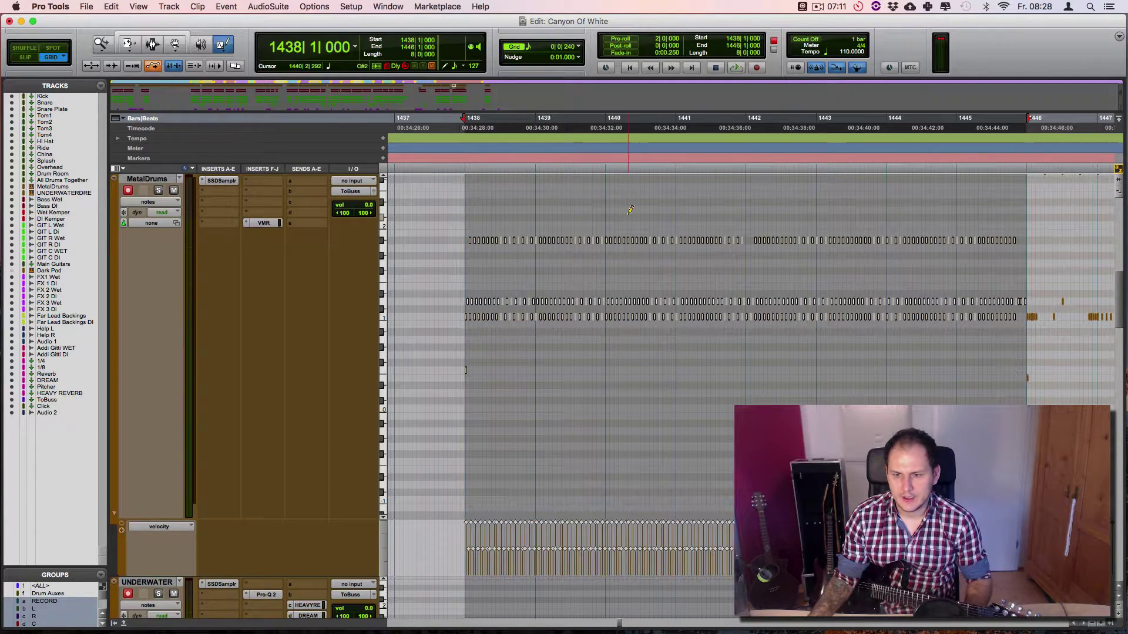
# Paste the copied drum section at 1477|1|000, right after the 1/4 bar.
pyautogui.hscroll(15, 630, 210)
pyautogui.hscroll(10, 630, 210)
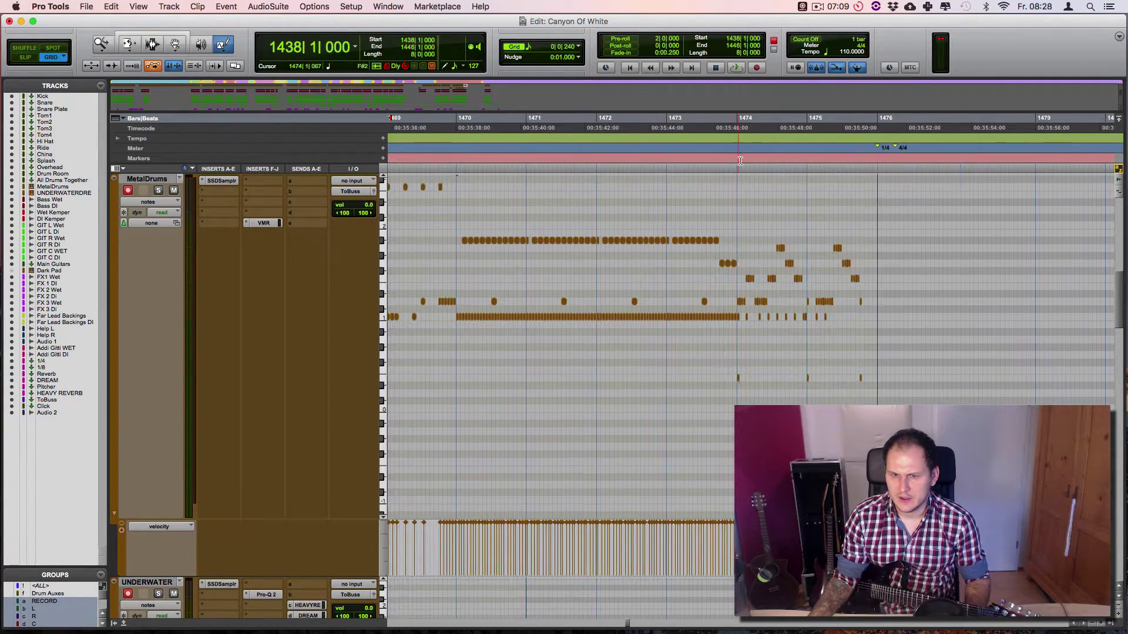
pyautogui.click(896, 117)
pyautogui.press('super+bracketright')
pyautogui.press('super+bracketright')
pyautogui.press('super+bracketright')
pyautogui.press('super+bracketright')
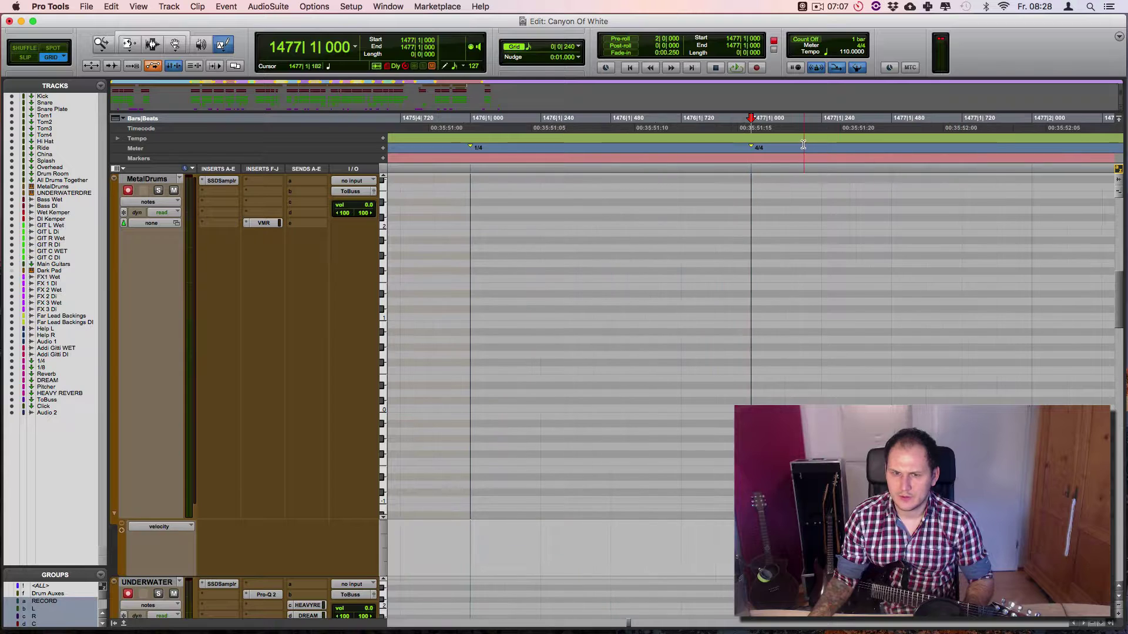
pyautogui.press('super+v')
pyautogui.press('super+bracketleft')
pyautogui.press('super+bracketleft')
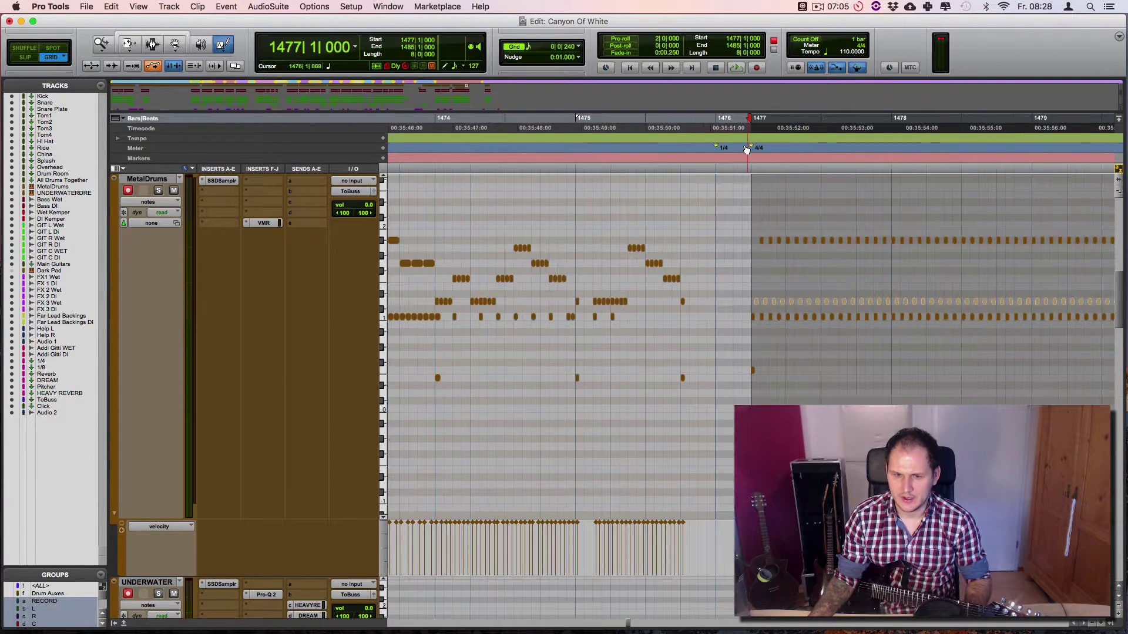
# Play the transition from 1475|1|720 into the pasted drum section.
pyautogui.click(675, 129)
pyautogui.press('space')
pyautogui.press('super+bracketright')
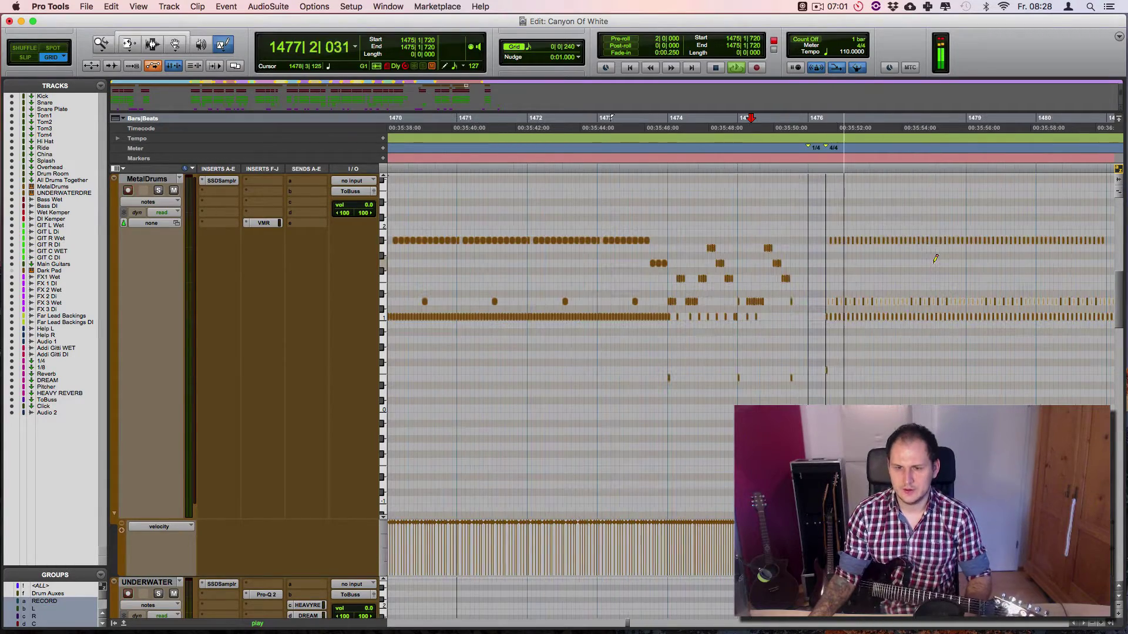
pyautogui.scroll(-5, 928, 250)
pyautogui.press('space')
# Copy the last beat of the GIT L Wet and DI clips, from 1475|4|000 to 1476|1|000, onto the FX1 tracks at 1476|1|000.
pyautogui.hscroll(5, 934, 260)
pyautogui.scroll(2, 934, 260)
pyautogui.scroll(-2, 934, 261)
pyautogui.hscroll(-5, 935, 259)
pyautogui.scroll(-10, 935, 259)
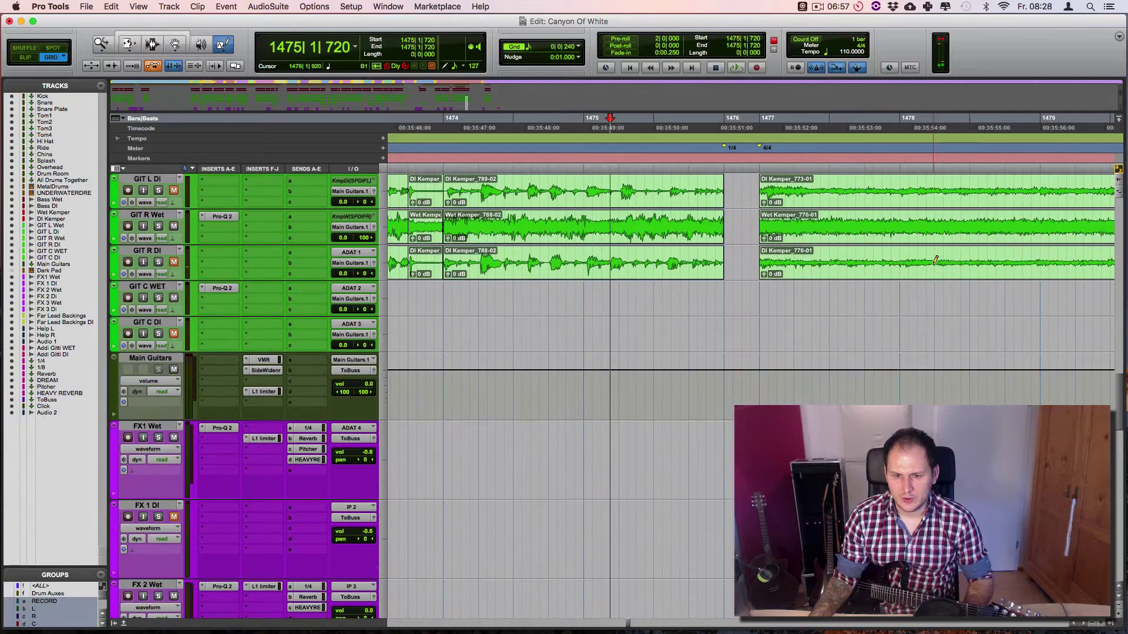
pyautogui.scroll(6, 935, 260)
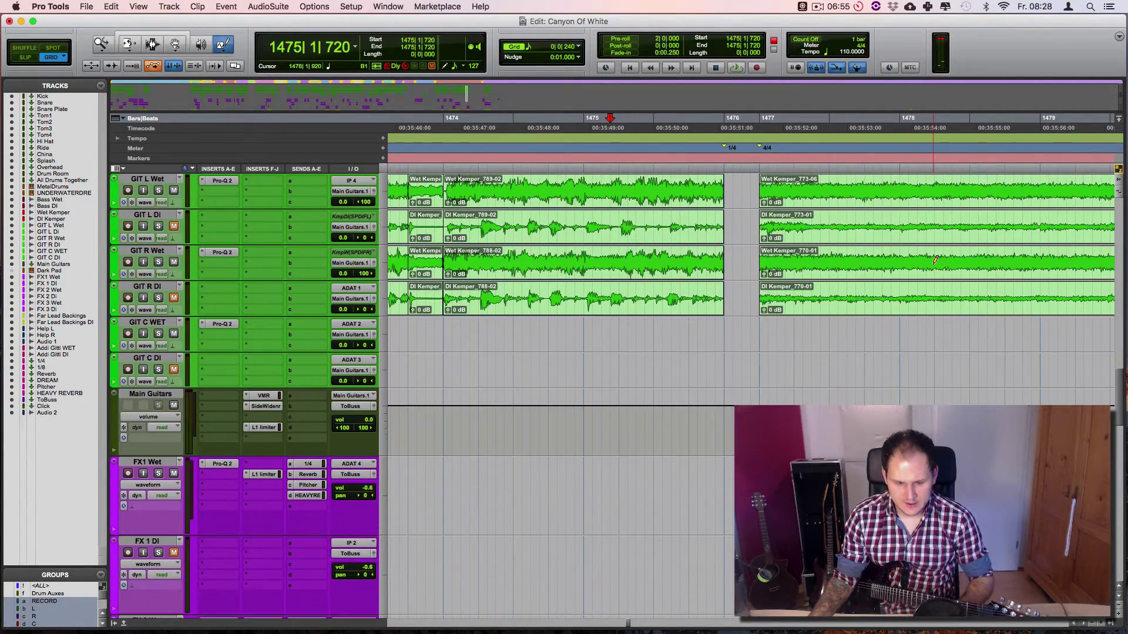
pyautogui.press('F7')
pyautogui.moveTo(689, 229); pyautogui.dragTo(728, 300)
pyautogui.click(750, 237)
pyautogui.moveTo(689, 235); pyautogui.dragTo(726, 242)
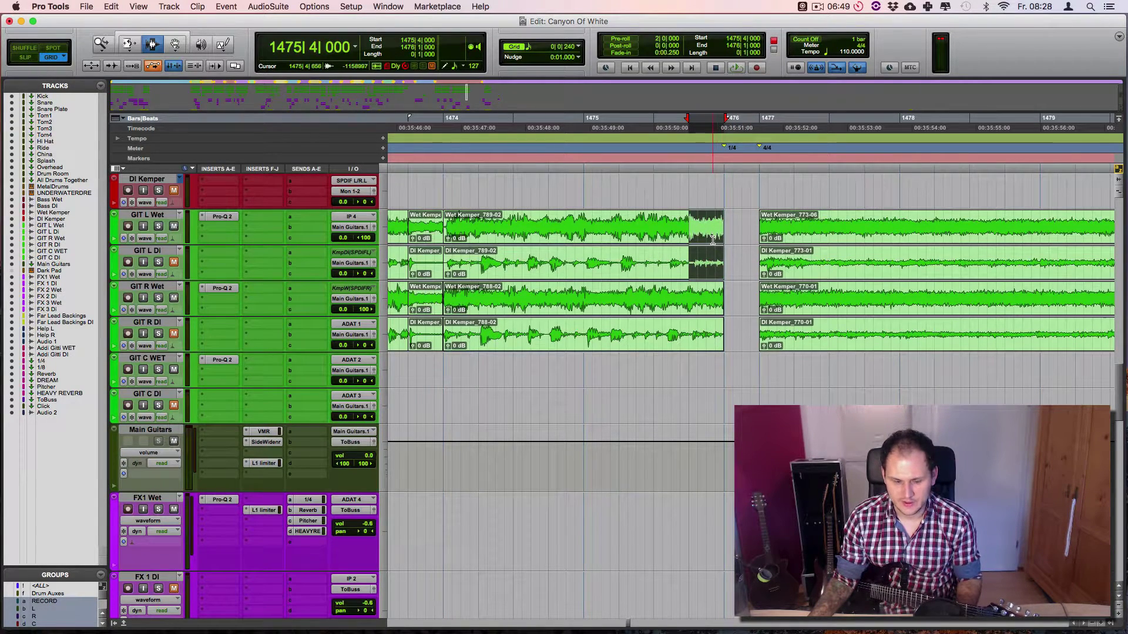
pyautogui.scroll(-2, 739, 332)
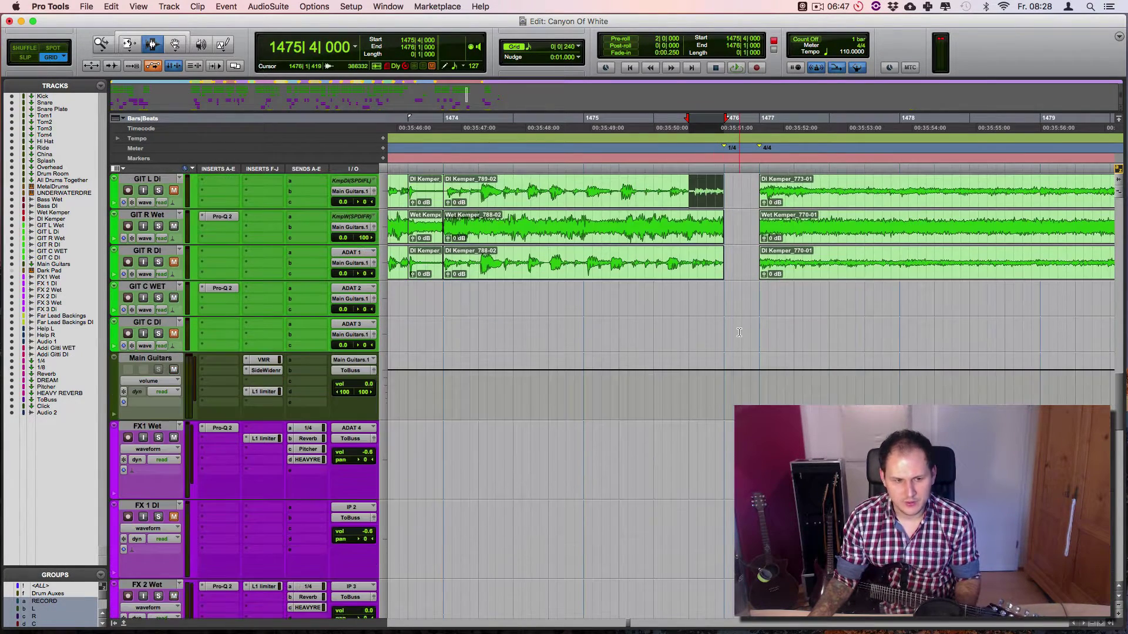
pyautogui.click(723, 473)
pyautogui.press('super+v')
pyautogui.scroll(-2, 737, 401)
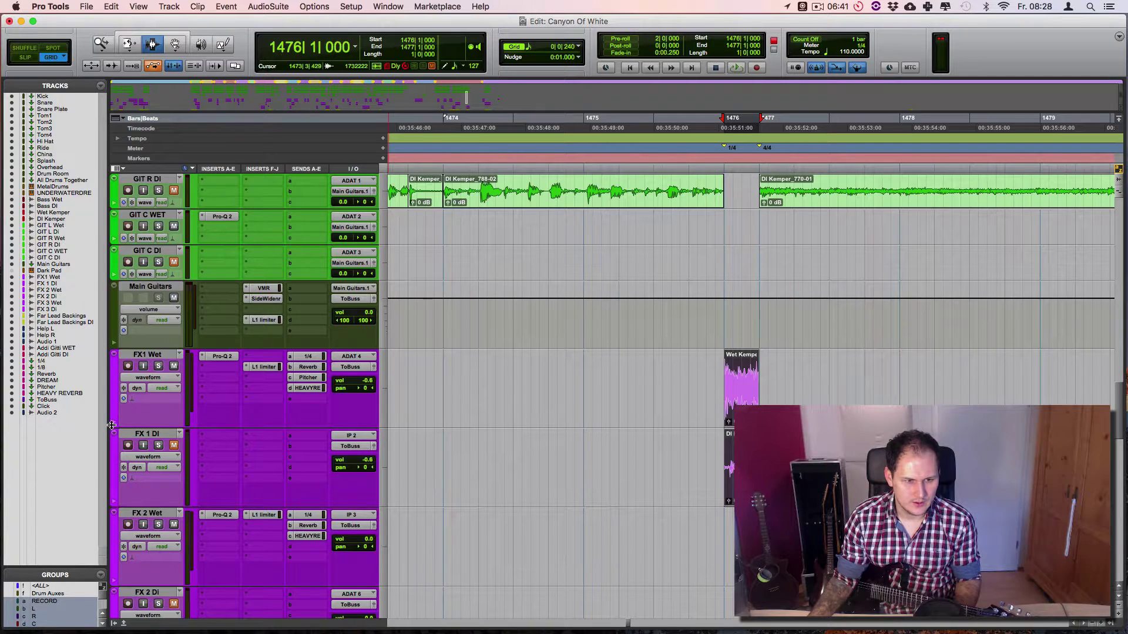
# Show the volume automation lanes below the FX1 Wet and FX 1 DI tracks.
pyautogui.click(137, 426)
pyautogui.click(113, 425)
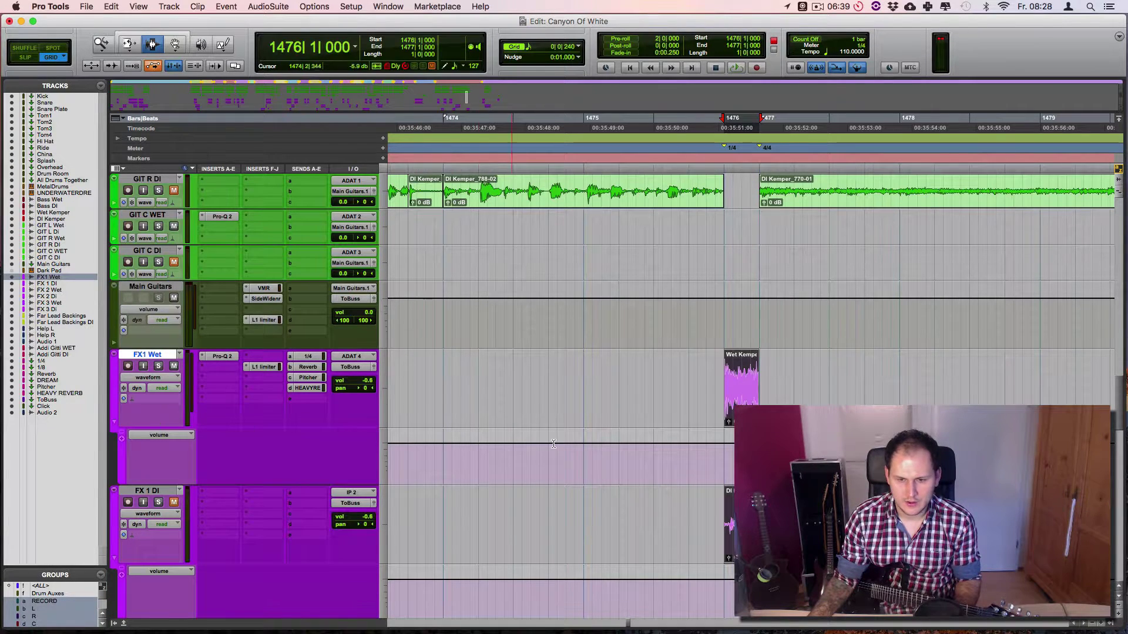
pyautogui.moveTo(728, 423); pyautogui.dragTo(731, 427)
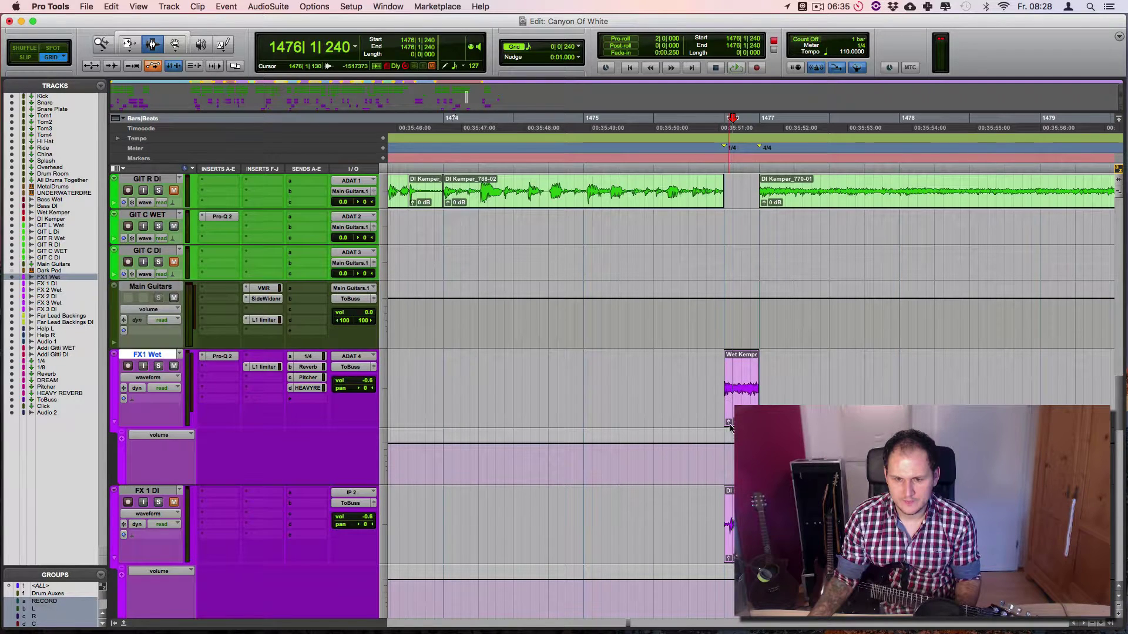
# Reverse the two clips pasted on the FX1 tracks with the AudioSuite Reverse processor and close its window.
pyautogui.press('F8')
pyautogui.click(740, 390)
pyautogui.click(248, 5)
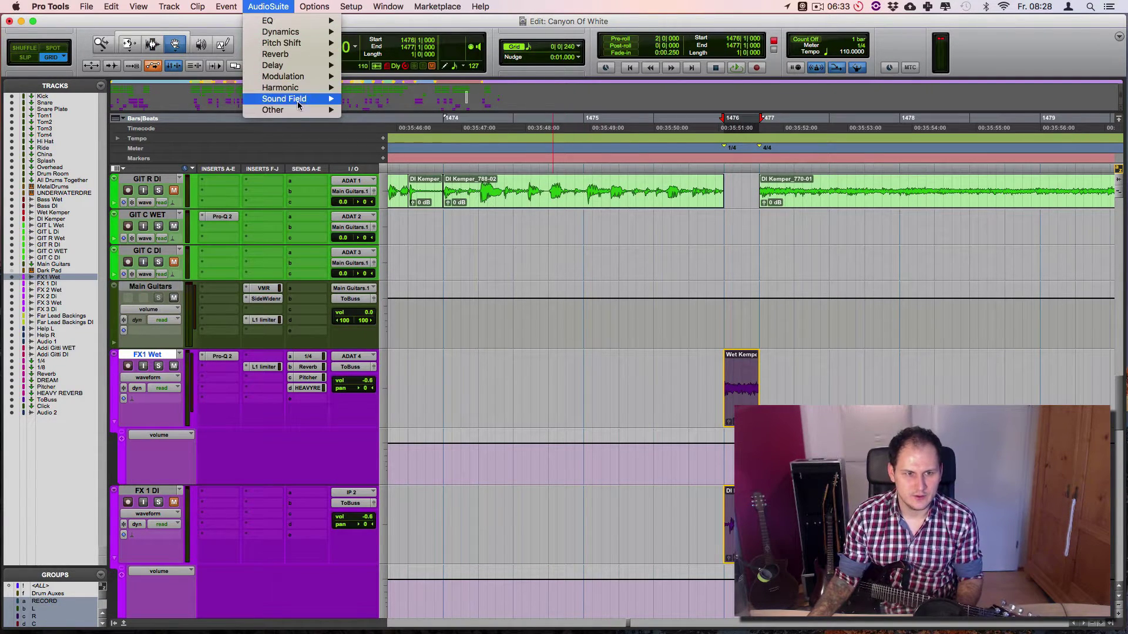
pyautogui.moveTo(282, 110)
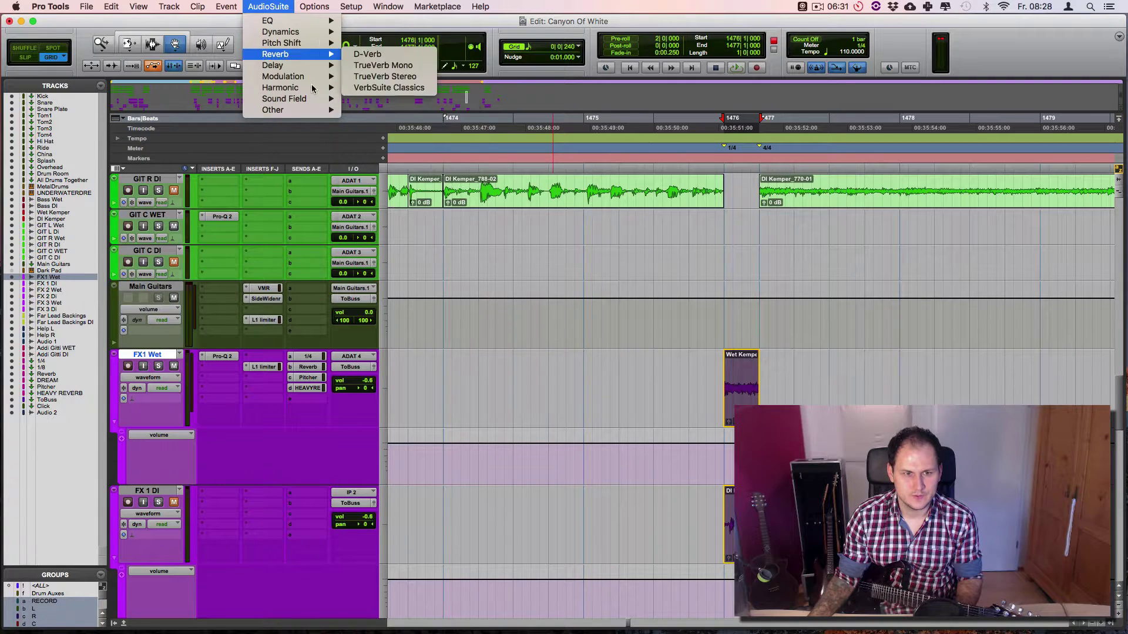
pyautogui.click(369, 200)
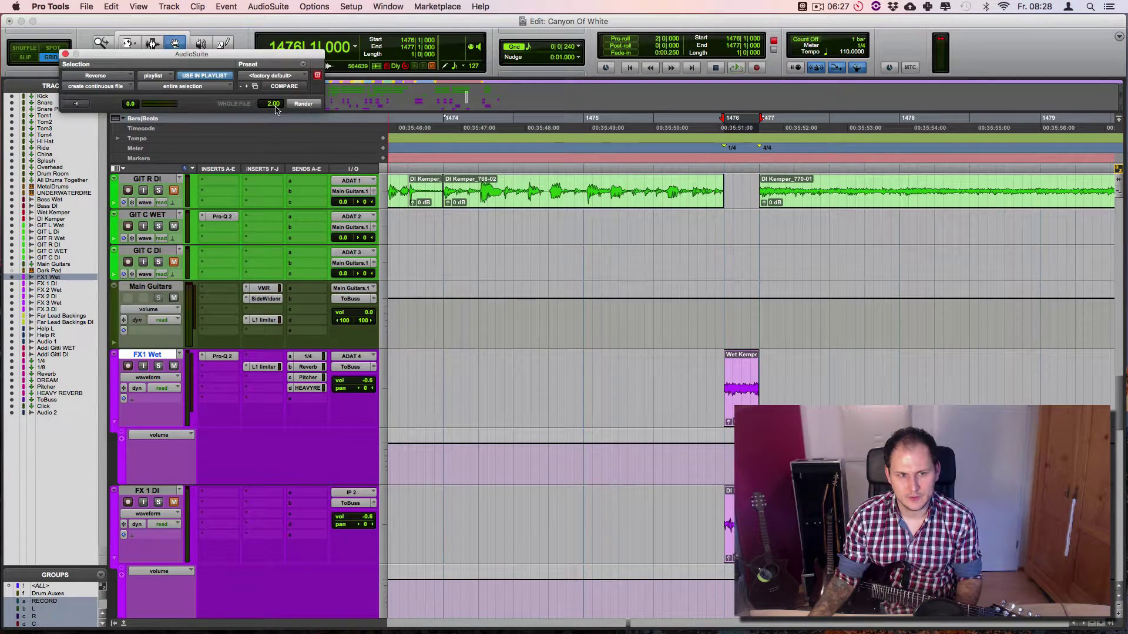
pyautogui.click(65, 53)
# Play the song from 1474|2|480 across the 1/4 bar to hear the reversed guitar clips.
pyautogui.scroll(5, 602, 284)
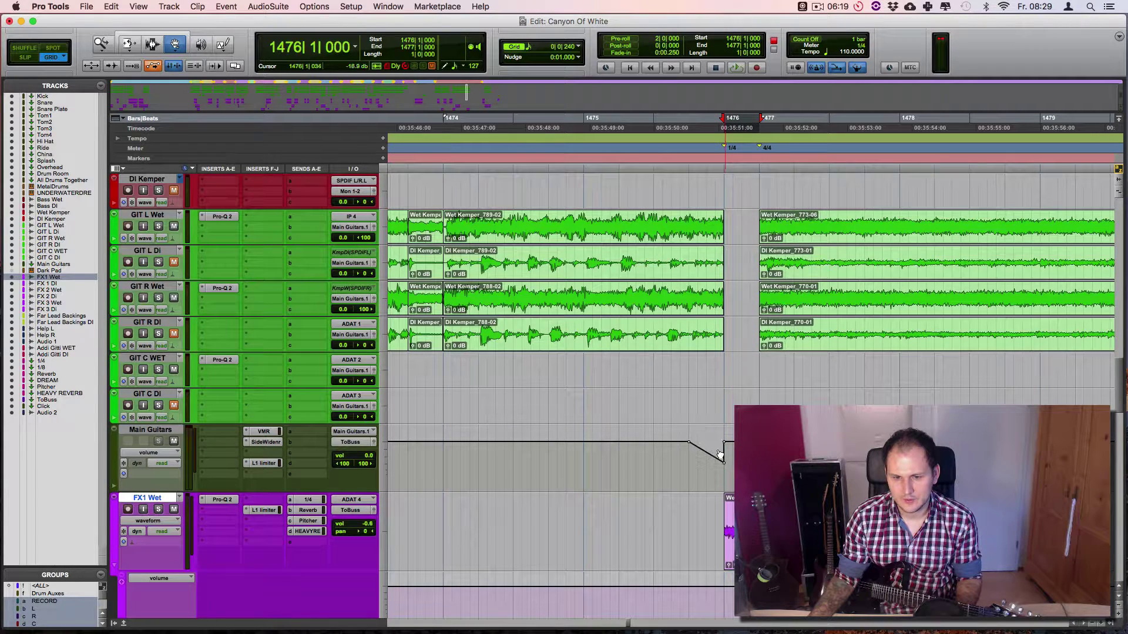
pyautogui.click(496, 120)
pyautogui.press('space')
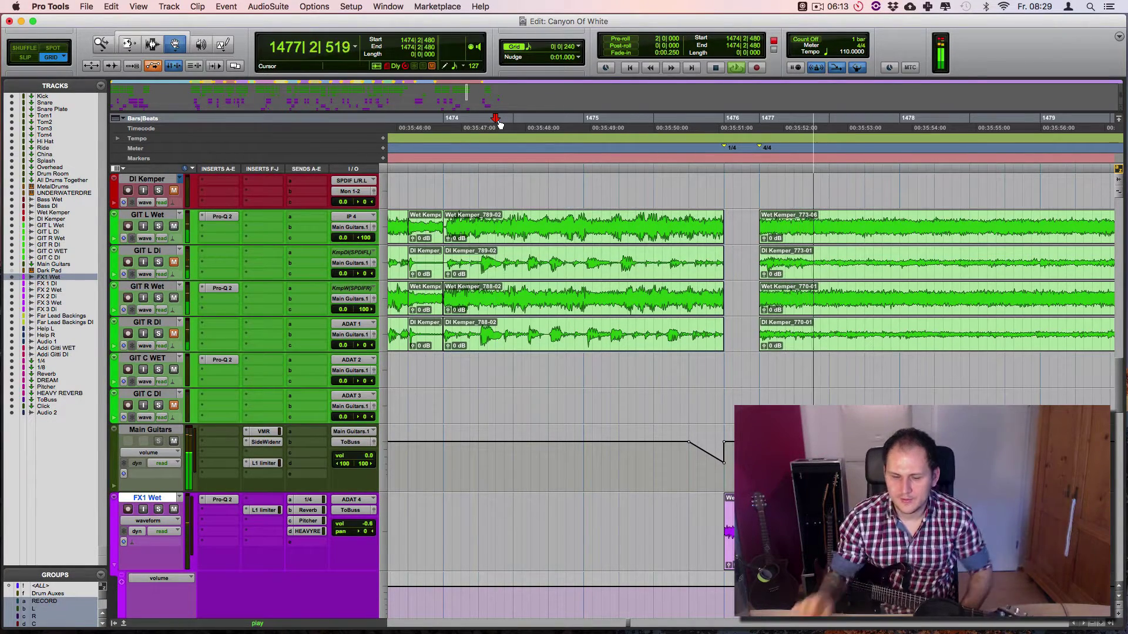
pyautogui.press('space')
# Copy the two reversed clips at 1476|1|000 one track down, onto FX 1 DI and FX 2 Wet.
pyautogui.scroll(-1, 709, 333)
pyautogui.click(741, 496)
pyautogui.scroll(-4, 742, 496)
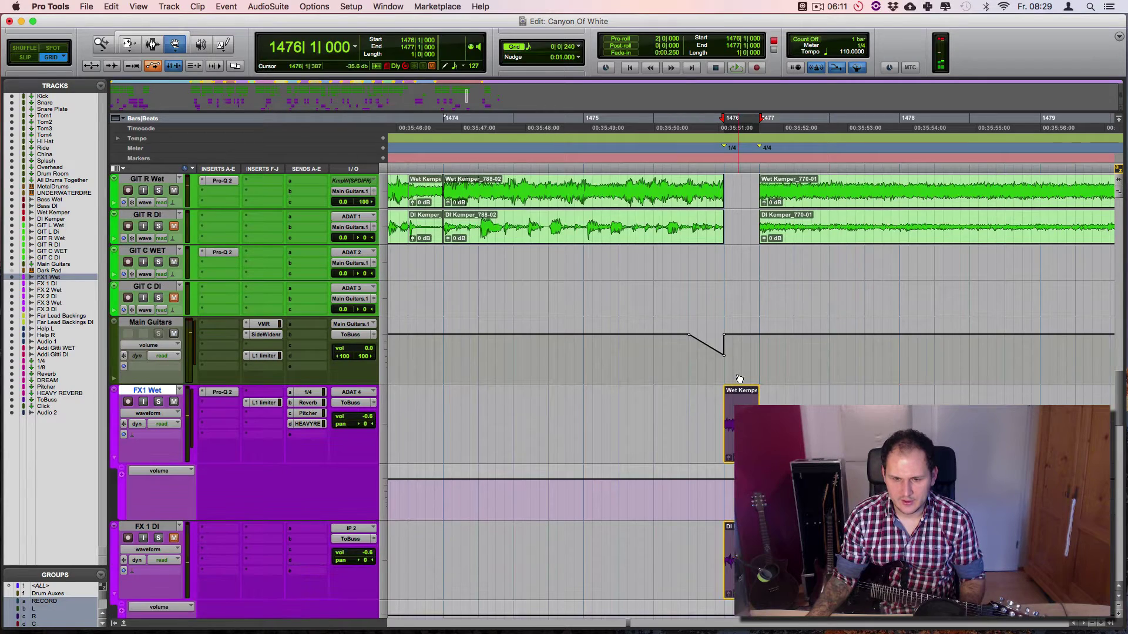
pyautogui.scroll(-2, 752, 528)
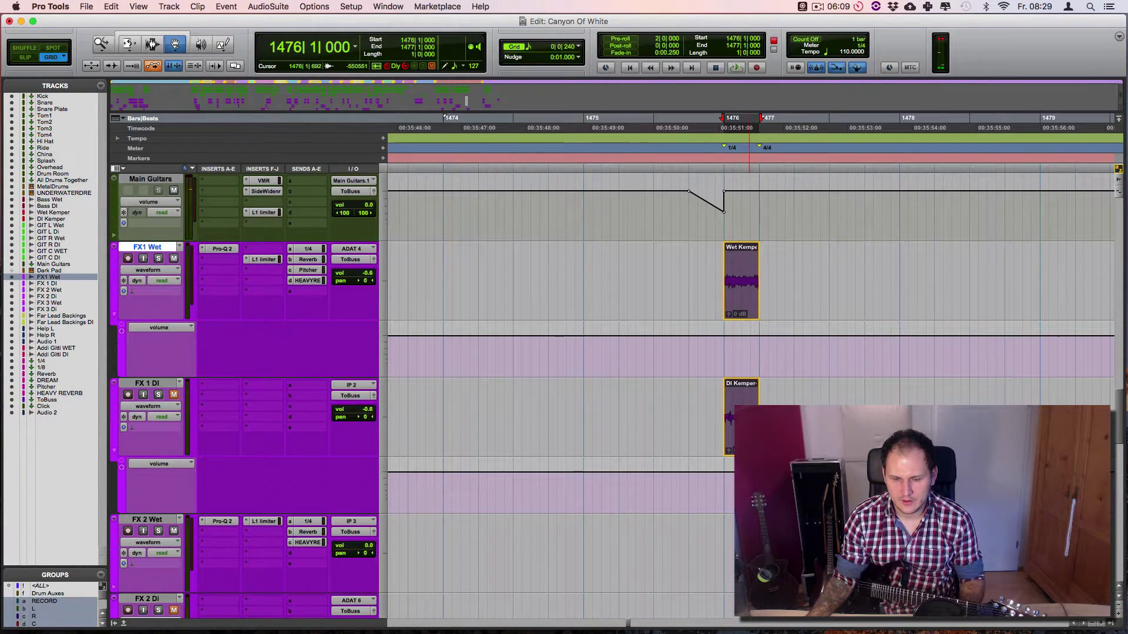
pyautogui.moveTo(749, 419); pyautogui.dragTo(834, 600)
pyautogui.press('t')
pyautogui.press('t')
pyautogui.scroll(-3, 752, 528)
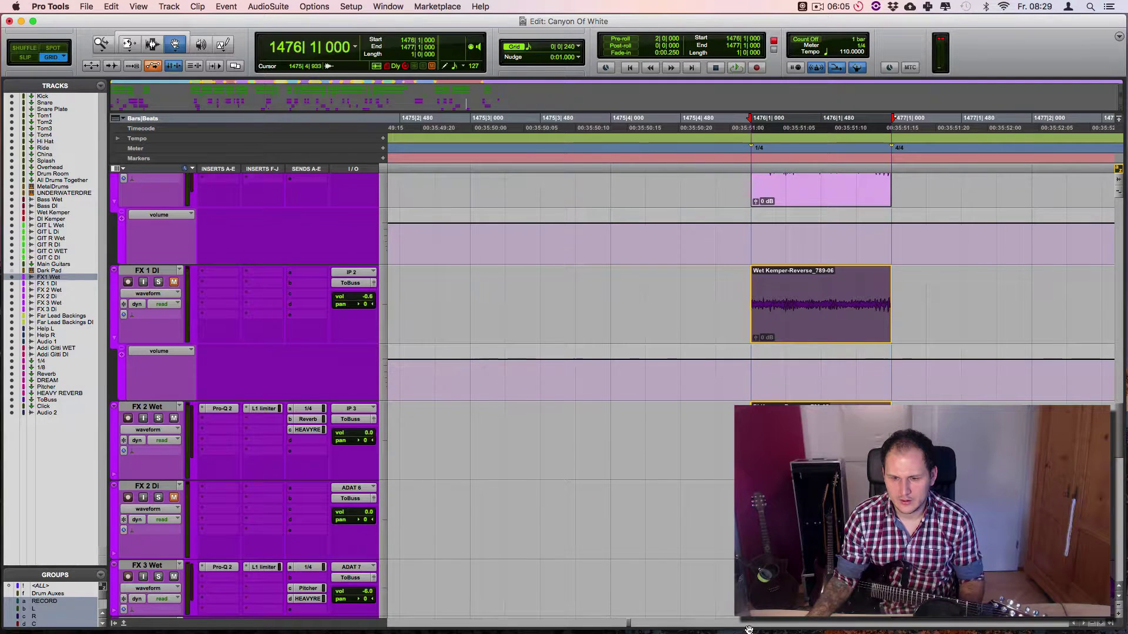
pyautogui.scroll(-2, 749, 627)
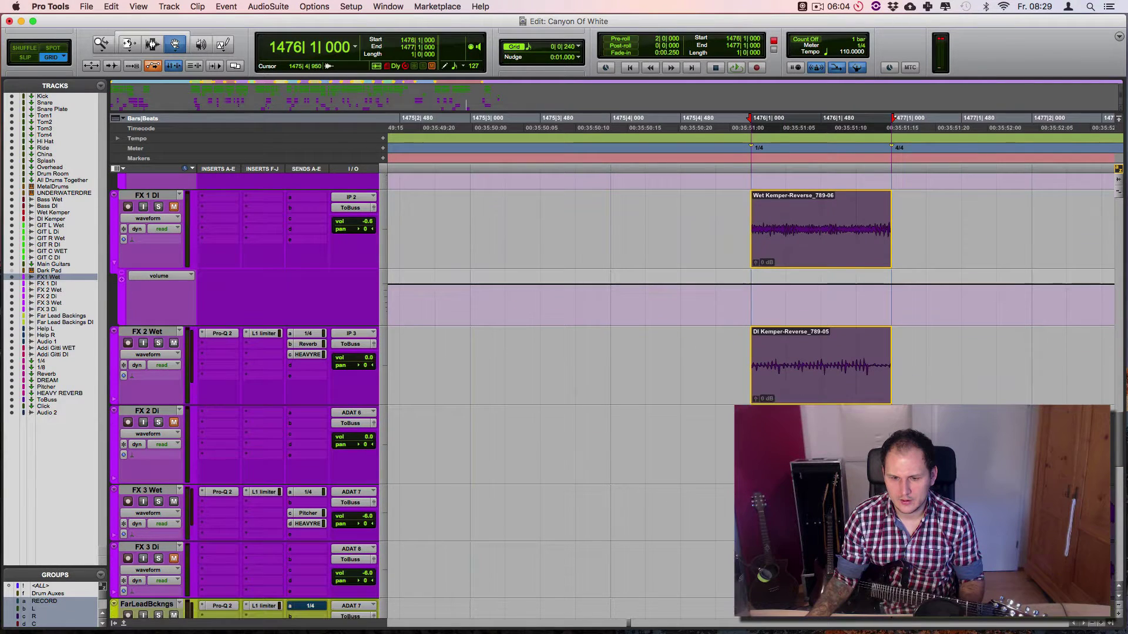
# Play the song from 1475|4|240 to hear the copied reversed clips.
pyautogui.click(633, 125)
pyautogui.press('space')
pyautogui.press('space')
pyautogui.press('r')
pyautogui.scroll(-1, 855, 272)
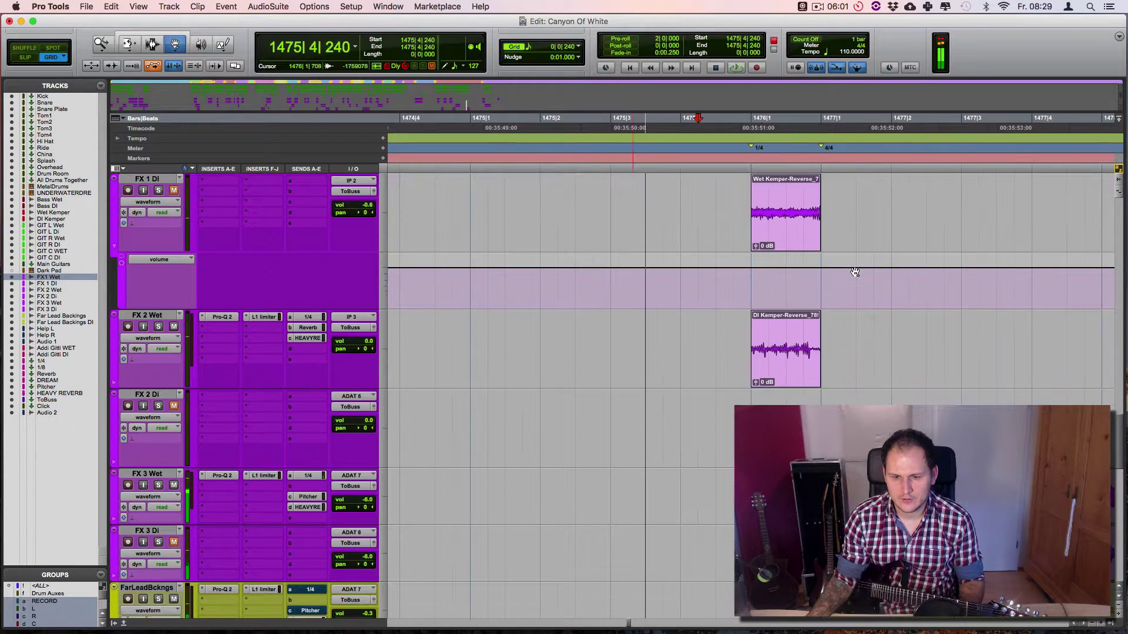
# Lower the clip gain of the reversed clips to -5.6 dB on FX1 Wet and -9.4 dB on FX 1 DI.
pyautogui.press('super+[')
pyautogui.scroll(2, 854, 272)
pyautogui.scroll(7, 760, 303)
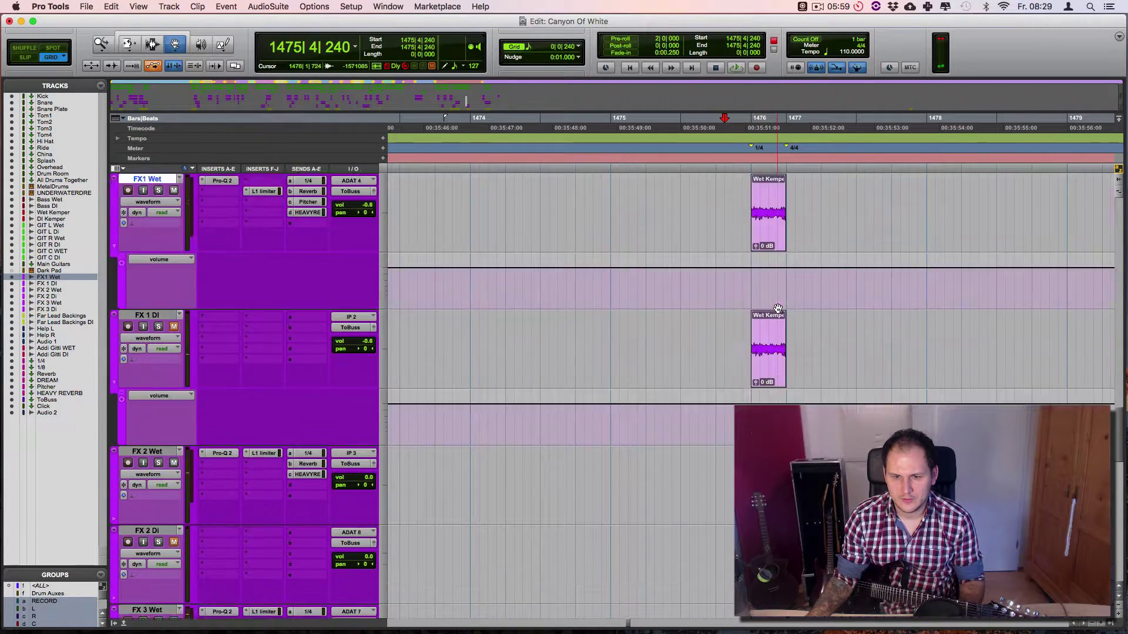
pyautogui.moveTo(756, 386); pyautogui.dragTo(757, 395)
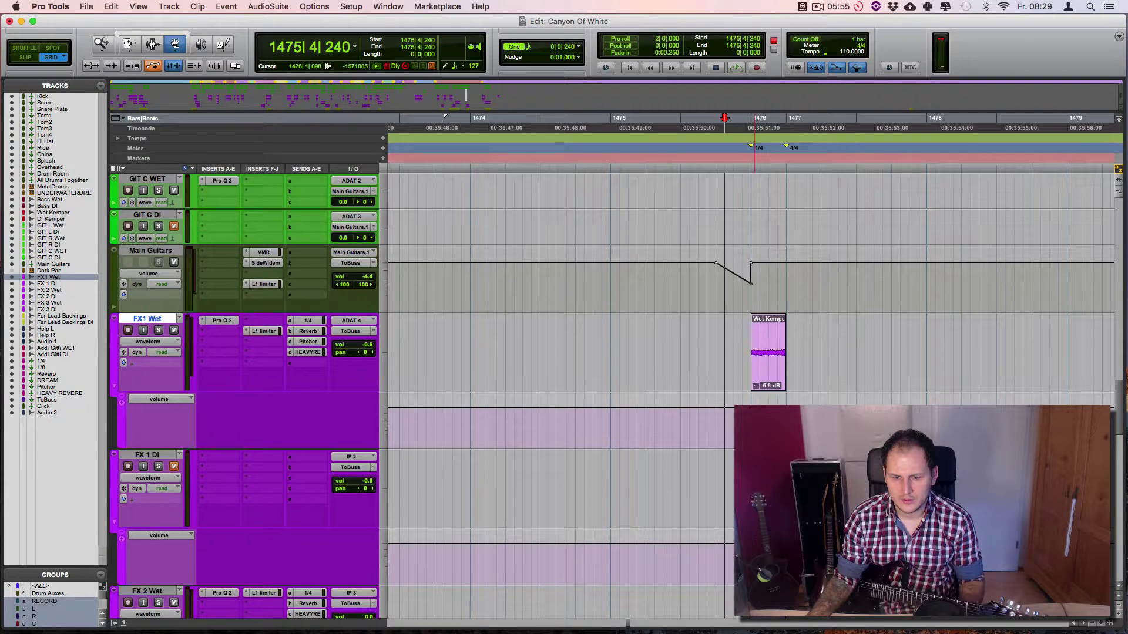
pyautogui.moveTo(755, 522); pyautogui.dragTo(754, 531)
pyautogui.scroll(-5, 752, 394)
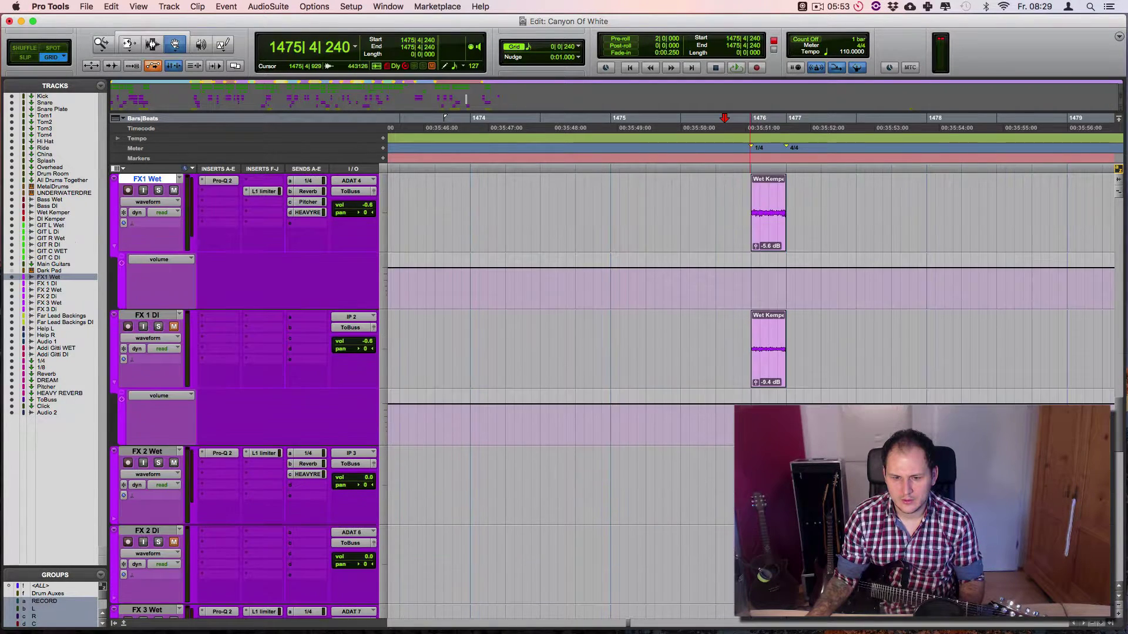
# Play the song from 1474|4|000 across the 1/4 bar to hear the lowered reversed clips.
pyautogui.scroll(-3, 747, 280)
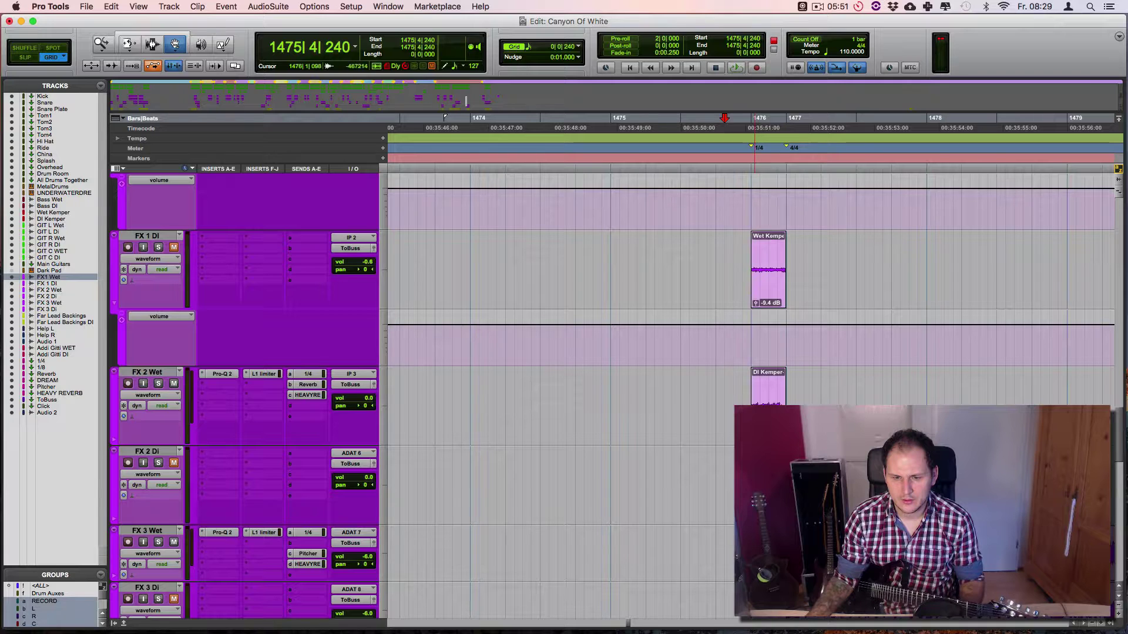
pyautogui.scroll(10, 644, 176)
pyautogui.click(577, 126)
pyautogui.press('space')
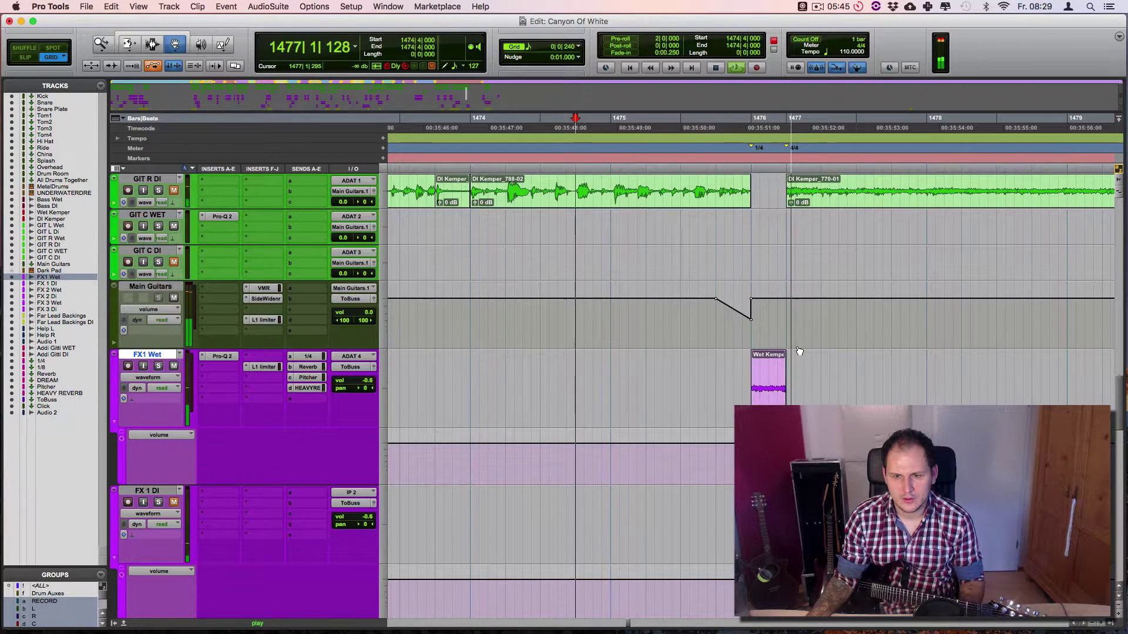
pyautogui.press('r')
pyautogui.press('space')
# Shape the FX1 Wet and FX 1 DI volume automation into a rising ramp across the 1/4 bar, and play from 1475|4|000.
pyautogui.press('t')
pyautogui.press('t')
pyautogui.press('t')
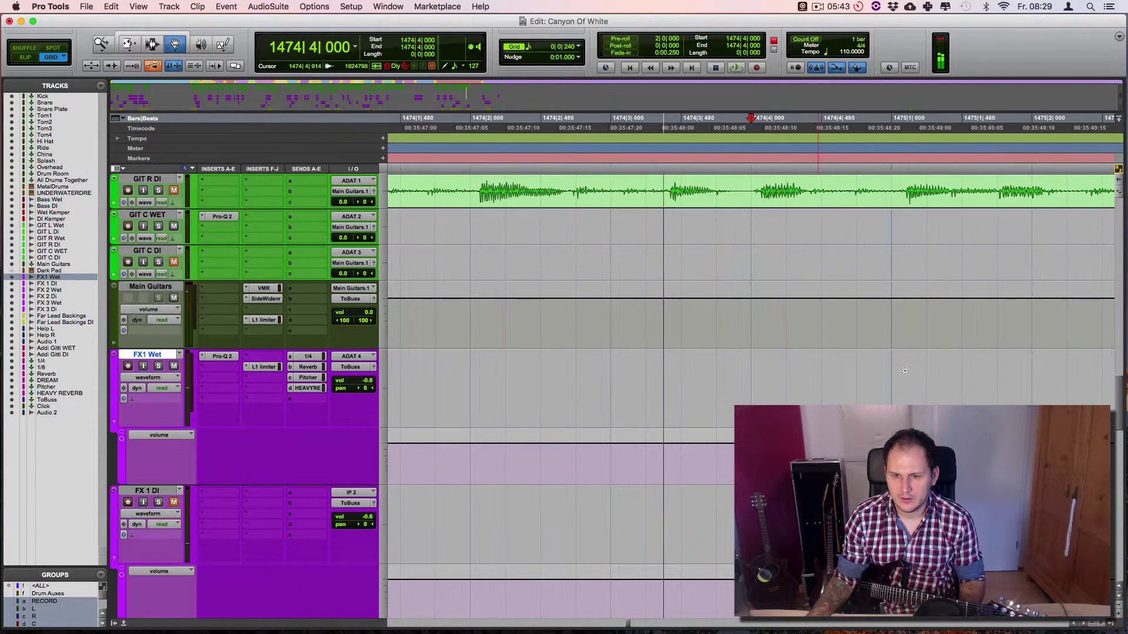
pyautogui.hscroll(10, 881, 363)
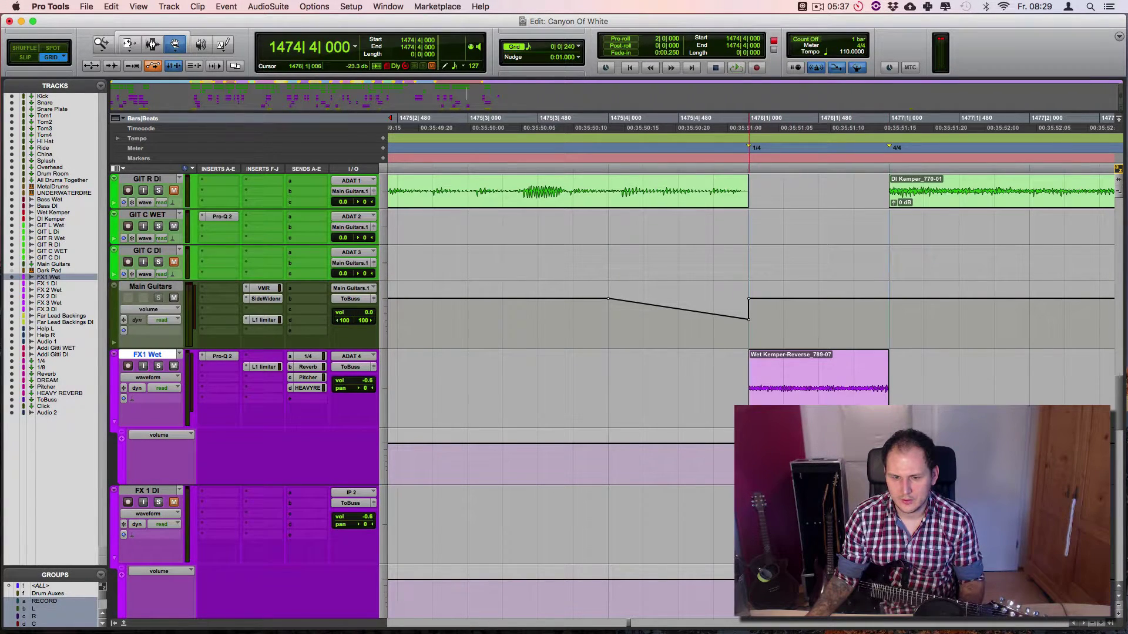
pyautogui.click(606, 119)
pyautogui.press('space')
pyautogui.press('space')
# Delete the reversed clip at 1476|1|000 from the FX 2 Wet track.
pyautogui.scroll(-12, 879, 377)
pyautogui.press('r')
pyautogui.press('r')
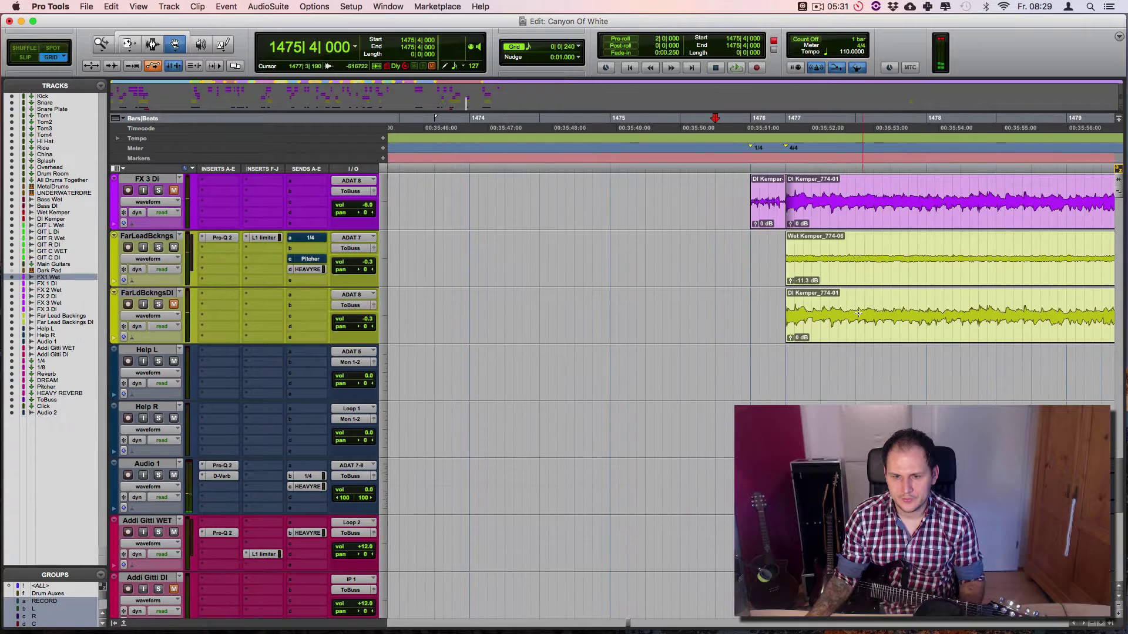
pyautogui.scroll(5, 768, 258)
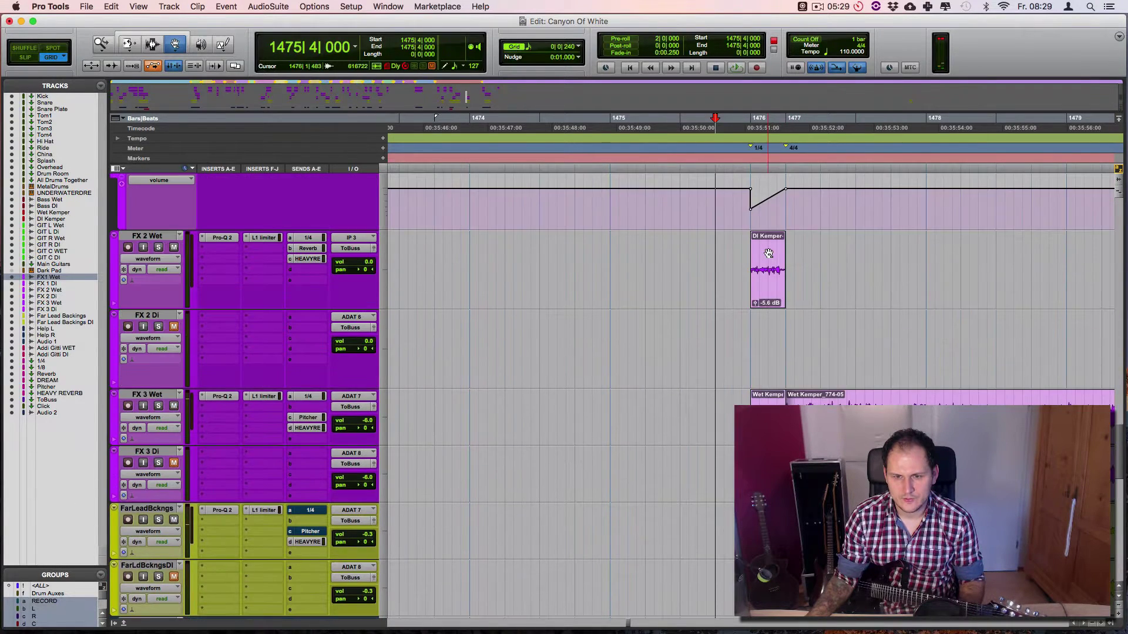
pyautogui.click(768, 254)
pyautogui.scroll(-5, 768, 254)
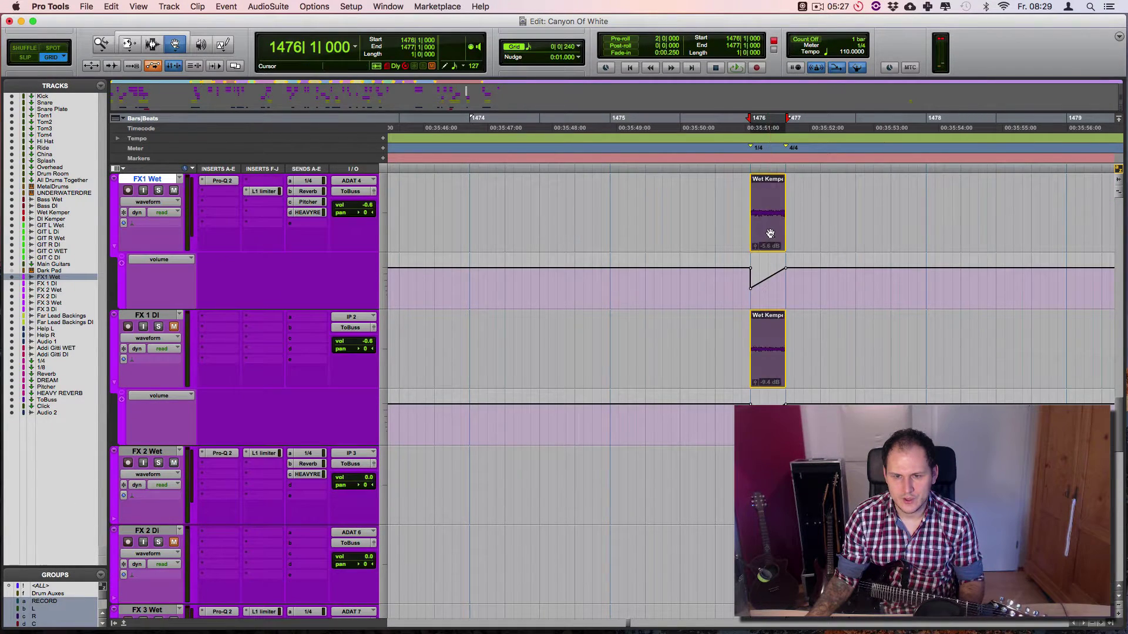
# Move the reversed clips at 1476|1|000 from FX1 Wet and FX 1 DI to FarLeadBckngs and FarLdBckngsDI.
pyautogui.scroll(-1, 770, 232)
pyautogui.moveTo(769, 233); pyautogui.dragTo(772, 411)
pyautogui.scroll(10, 772, 412)
pyautogui.scroll(1, 772, 411)
pyautogui.click(763, 310)
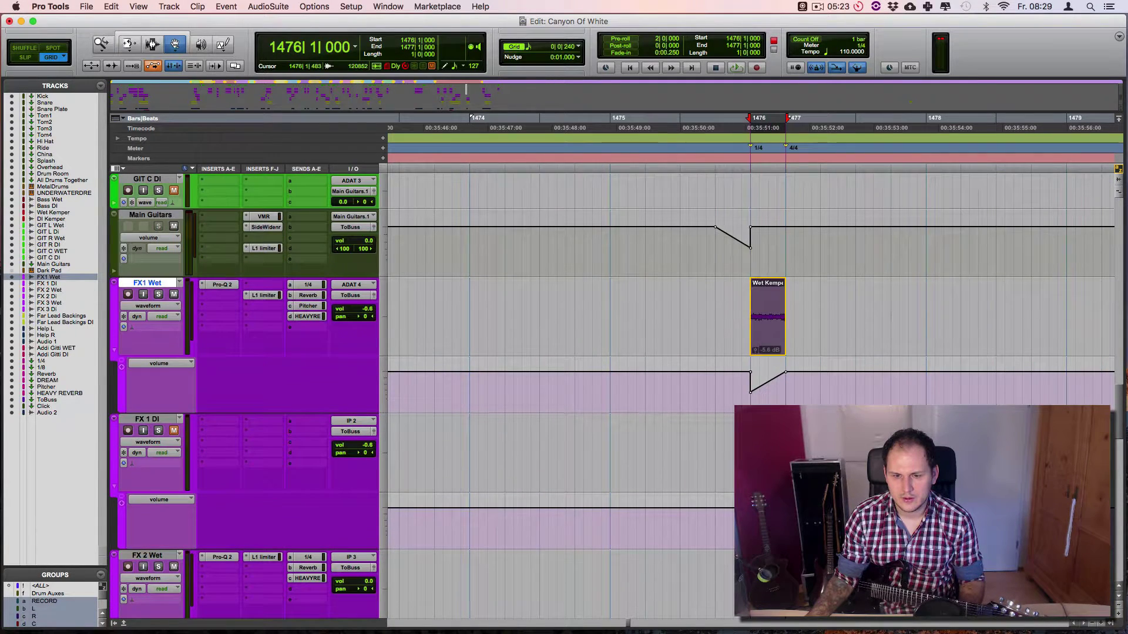
pyautogui.scroll(-10, 765, 312)
pyautogui.scroll(-6, 611, 393)
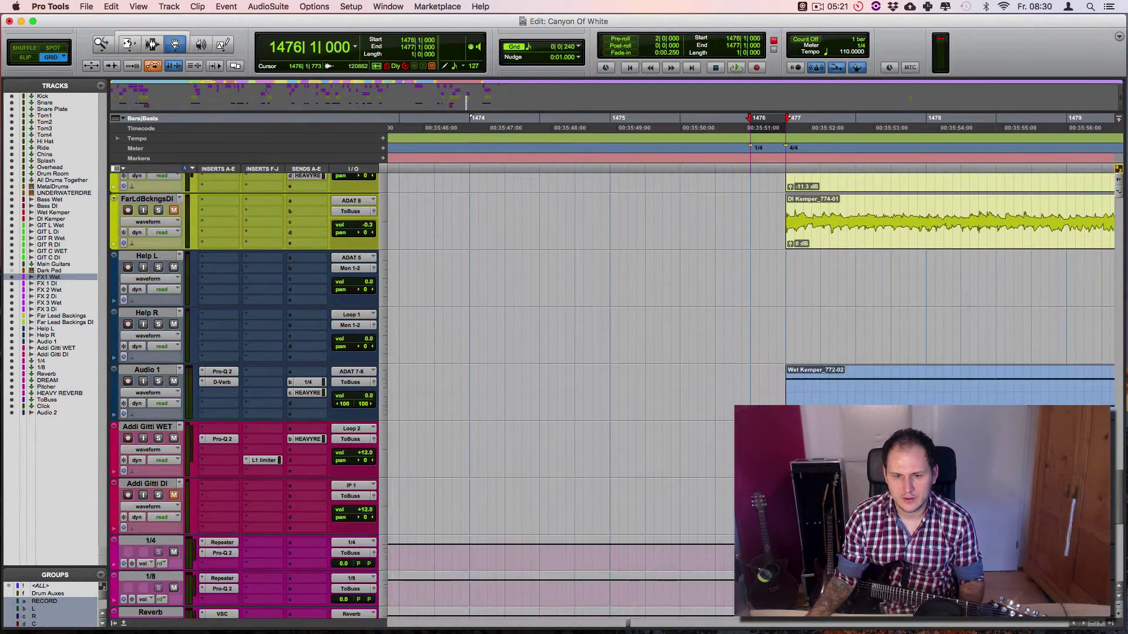
pyautogui.moveTo(761, 274)
pyautogui.mouseDown()
pyautogui.moveTo(765, 162)
pyautogui.moveTo(779, 291)
pyautogui.moveTo(759, 280)
pyautogui.mouseUp()
# Play the song from 1475|2|240 across the 1/4 bar and examine the tracks of the section after it.
pyautogui.click(655, 168)
pyautogui.press('space')
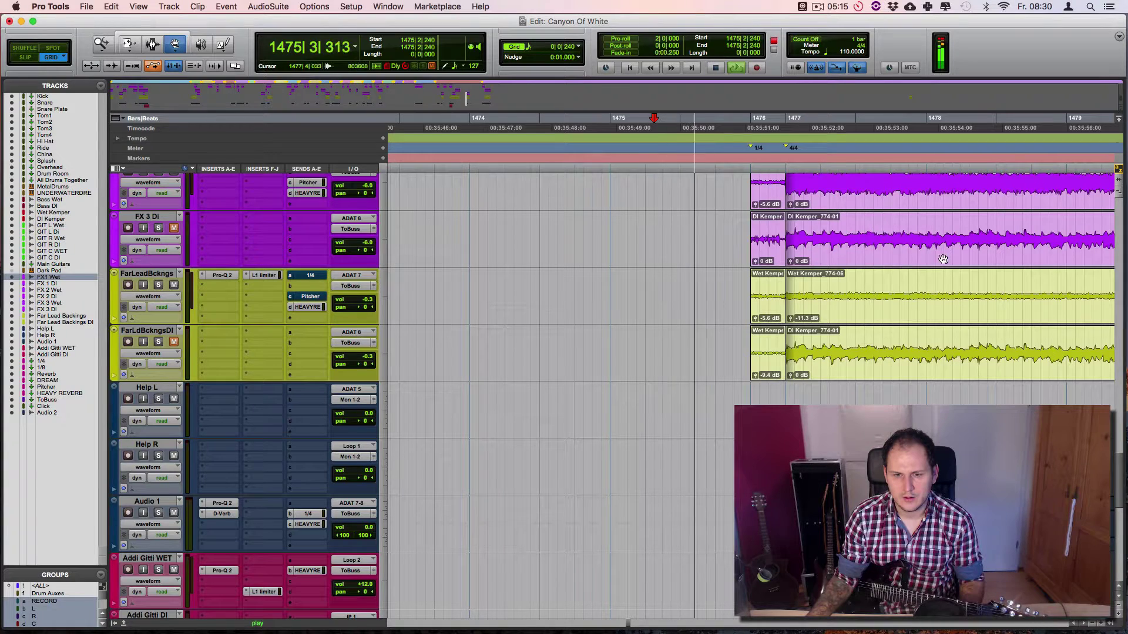
pyautogui.scroll(3, 964, 271)
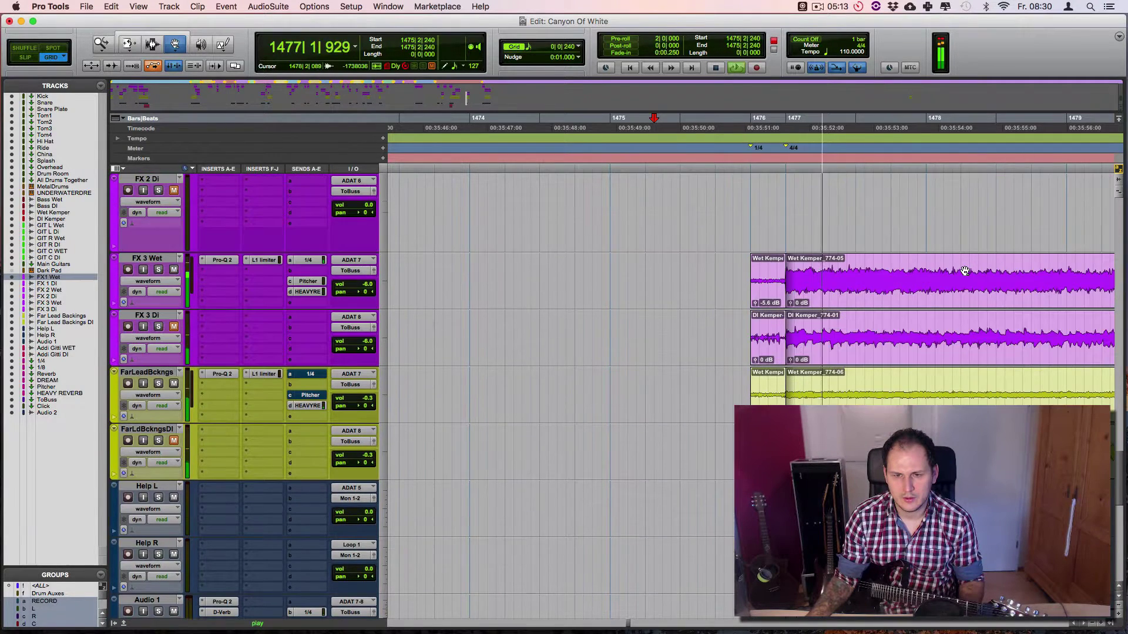
pyautogui.scroll(5, 964, 271)
pyautogui.scroll(5, 964, 271)
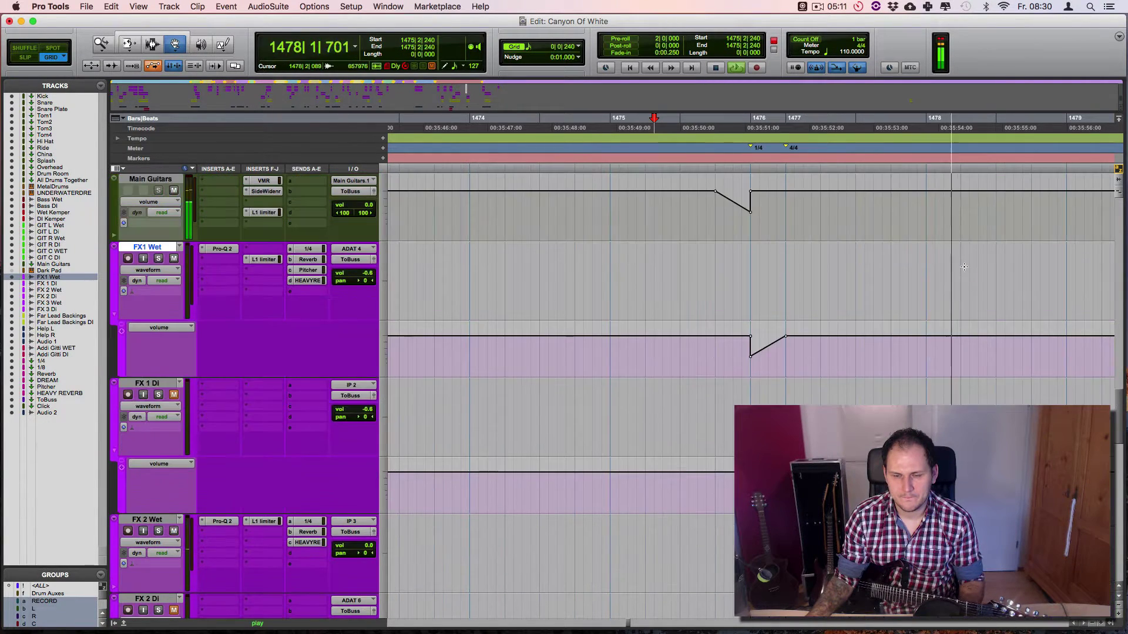
pyautogui.press('r')
pyautogui.press('r')
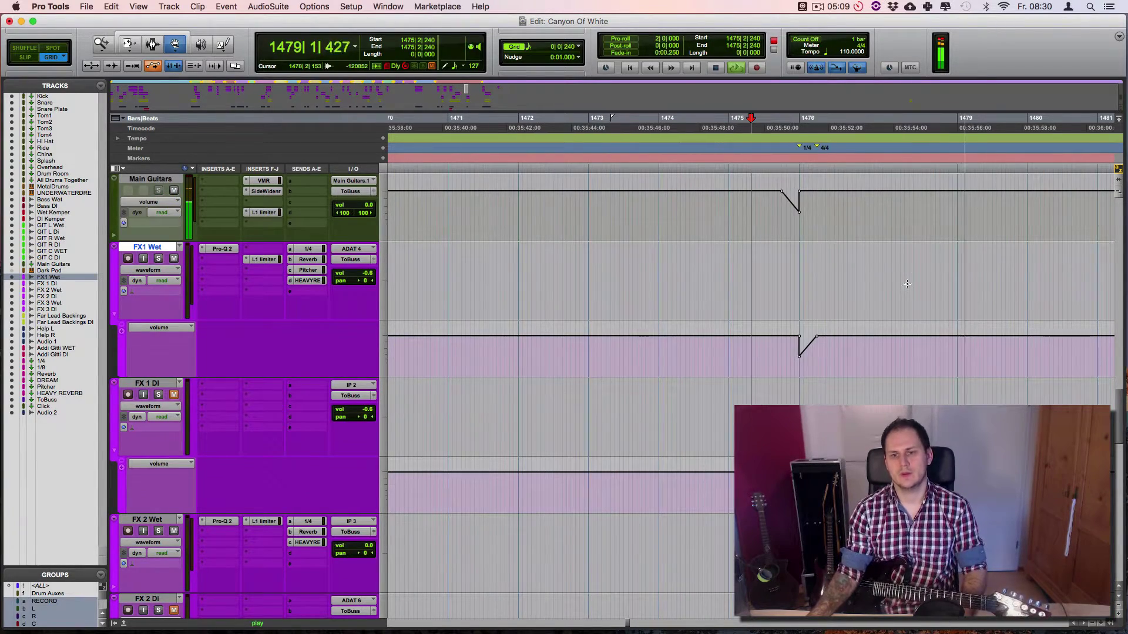
pyautogui.scroll(-2, 908, 284)
pyautogui.scroll(5, 909, 288)
pyautogui.hscroll(2, 909, 287)
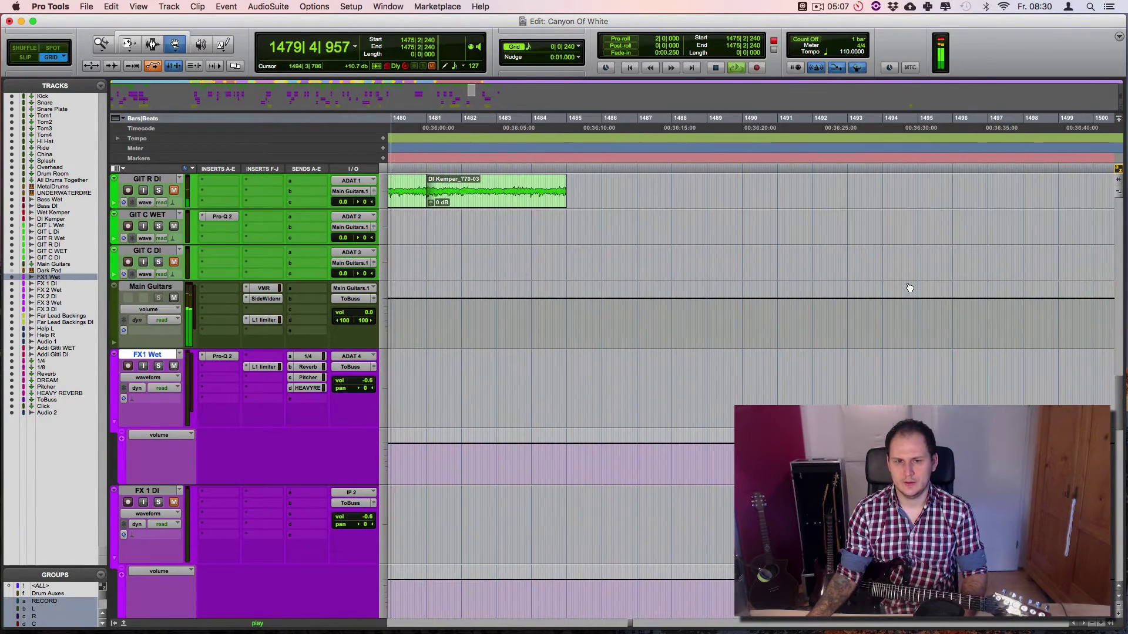
pyautogui.hscroll(-6, 909, 287)
pyautogui.scroll(-3, 909, 287)
pyautogui.scroll(7, 907, 285)
pyautogui.scroll(10, 907, 284)
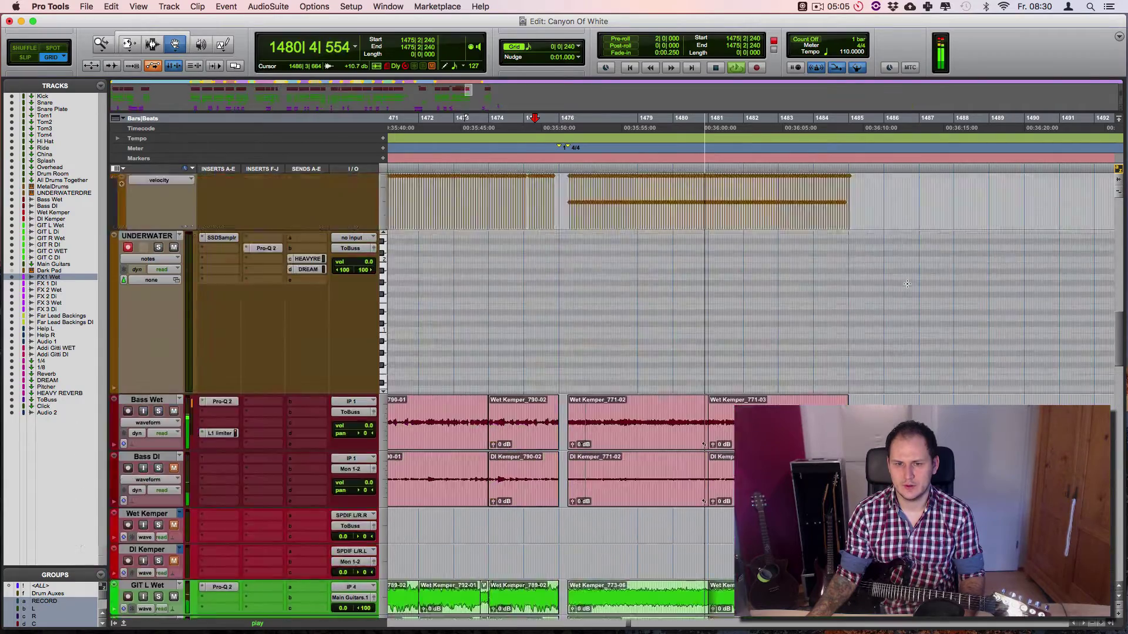
# Duplicate the left and right guitar clips and both bass clips from 1481|1|000 to 1485|1|000.
pyautogui.scroll(-8, 907, 284)
pyautogui.press('t')
pyautogui.hscroll(8, 954, 298)
pyautogui.hscroll(-7, 954, 298)
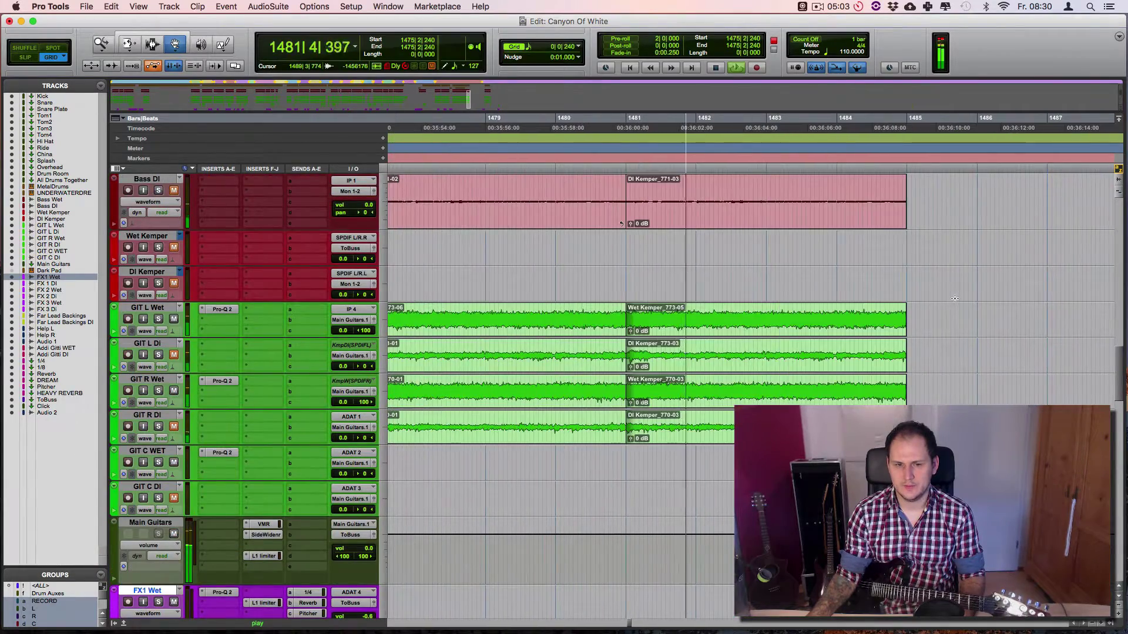
pyautogui.click(830, 318)
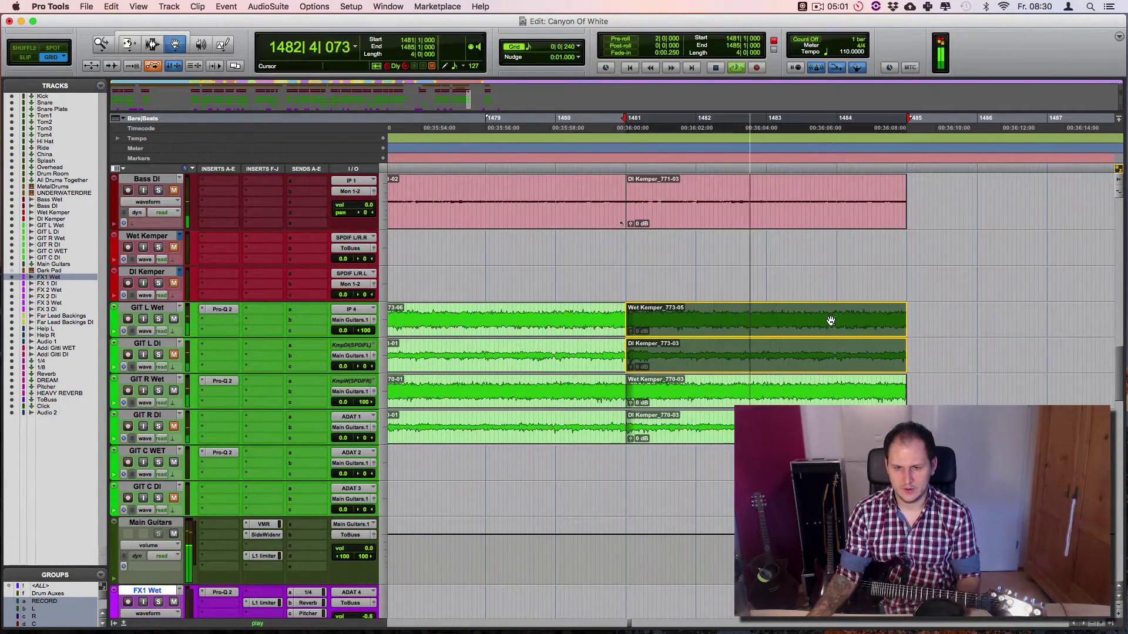
pyautogui.click(831, 388)
pyautogui.keyDown('shift'); pyautogui.click(831, 358); pyautogui.keyUp('shift')
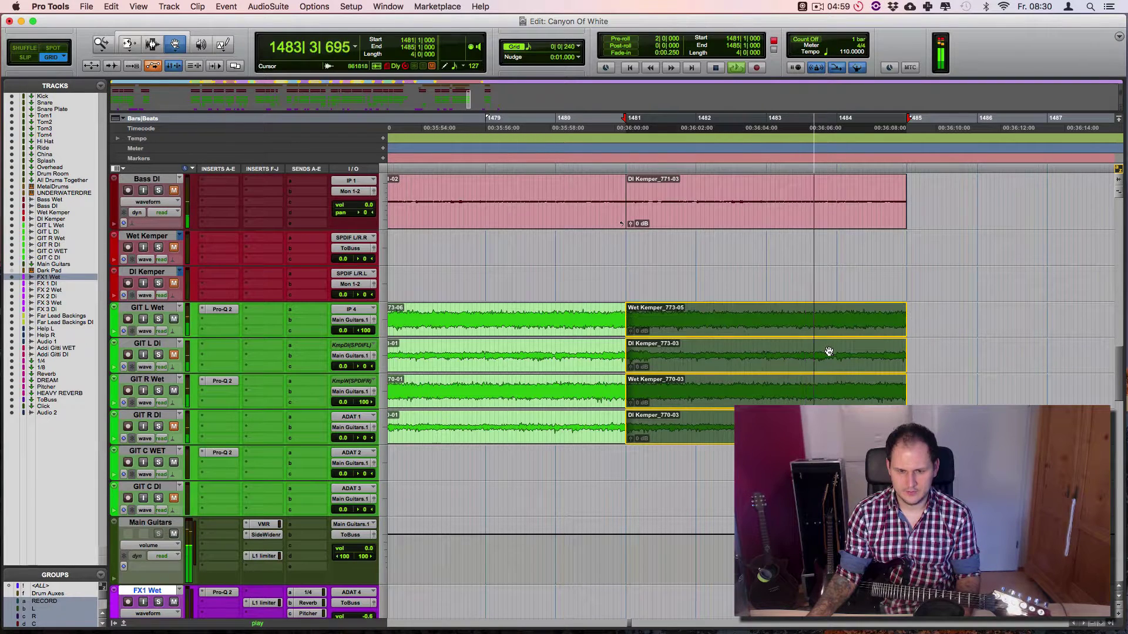
pyautogui.press('super+z')
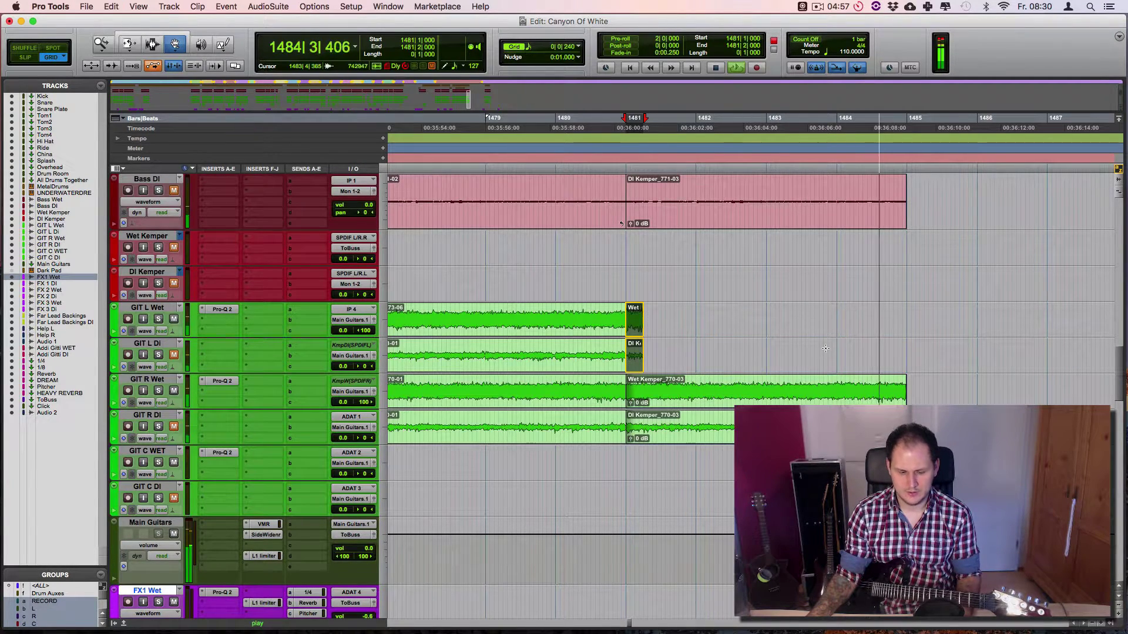
pyautogui.press('super+shift+z')
pyautogui.press('space')
pyautogui.scroll(1, 841, 347)
pyautogui.keyDown('shift'); pyautogui.click(815, 270); pyautogui.keyUp('shift')
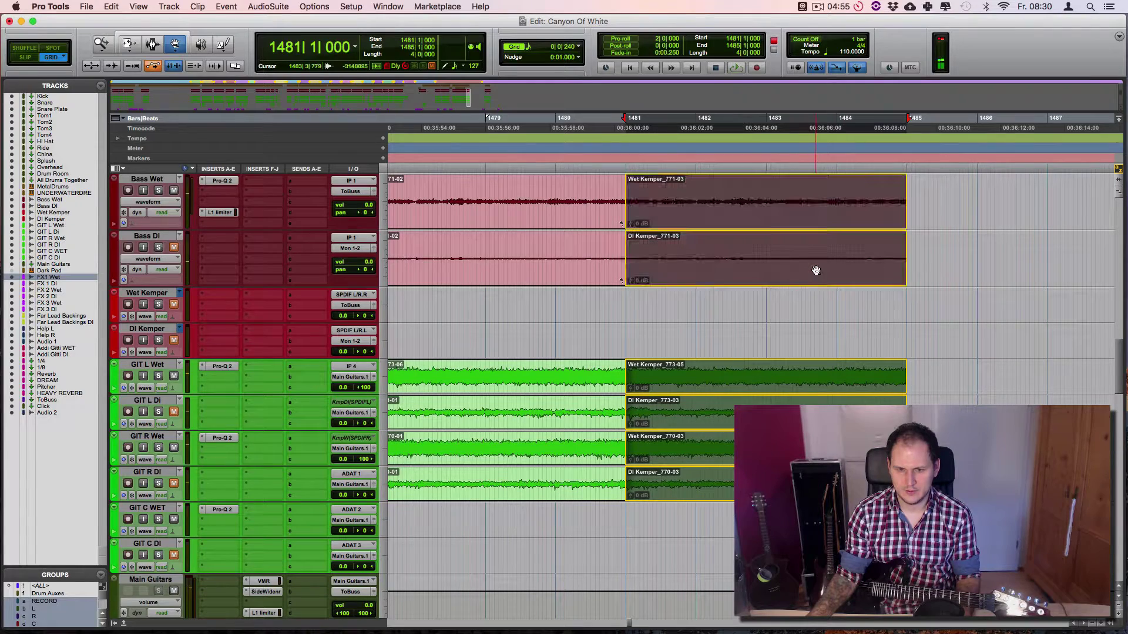
pyautogui.press('super+d')
pyautogui.hscroll(3, 816, 272)
# Add a single E2 note at 1481|1|000 on the MetalDrums track.
pyautogui.scroll(10, 817, 273)
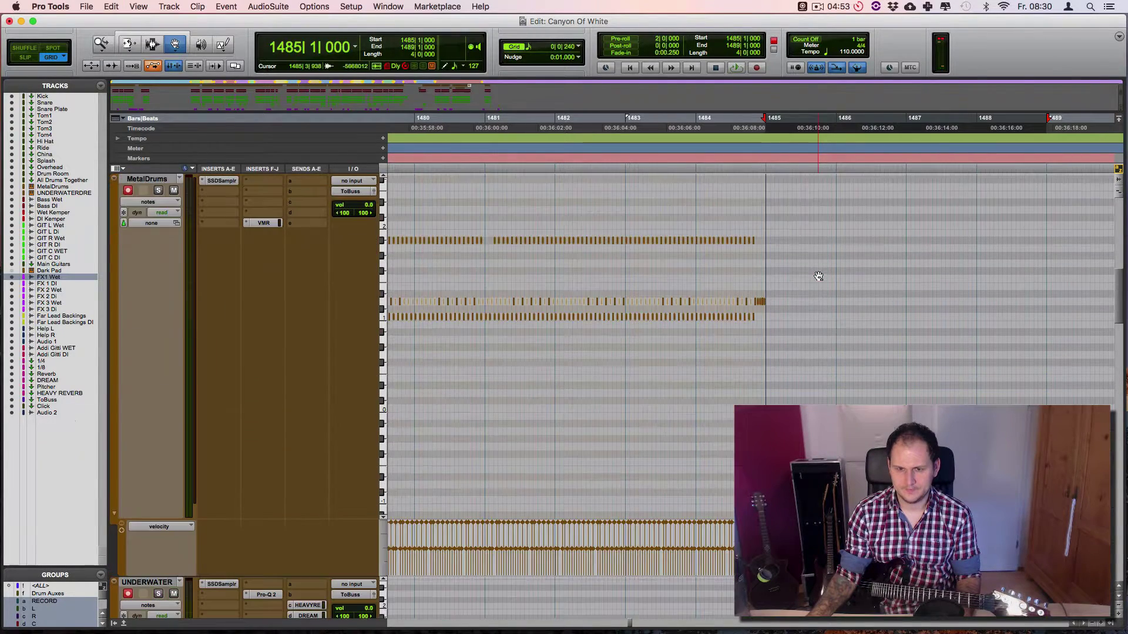
pyautogui.press('super+bracketright')
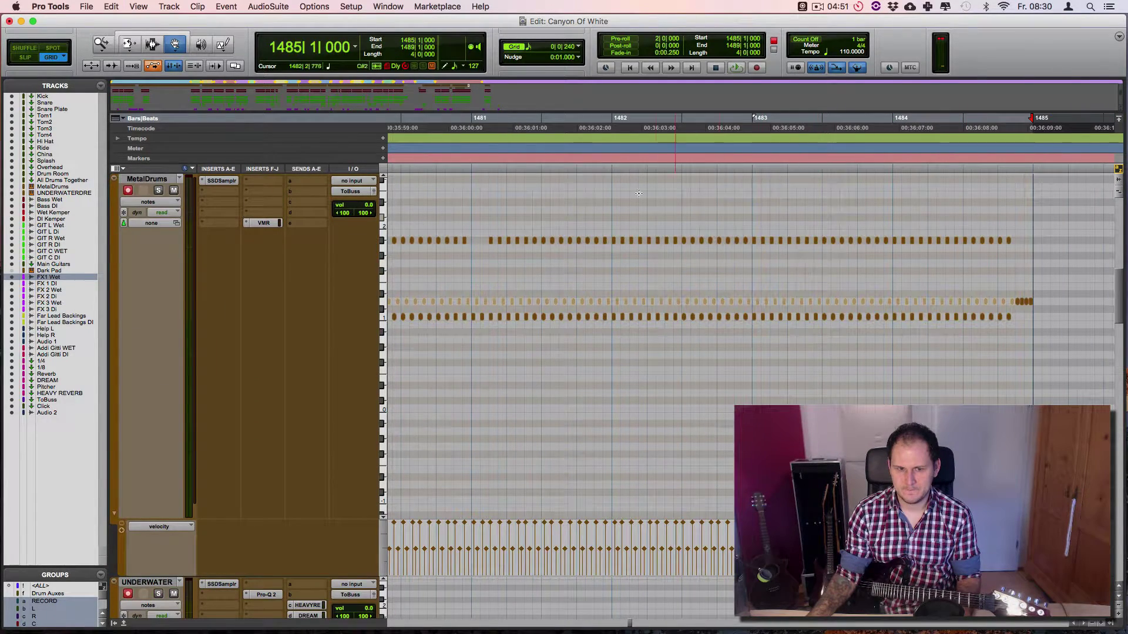
pyautogui.hotkey('shift', 'r')
pyautogui.click(472, 193)
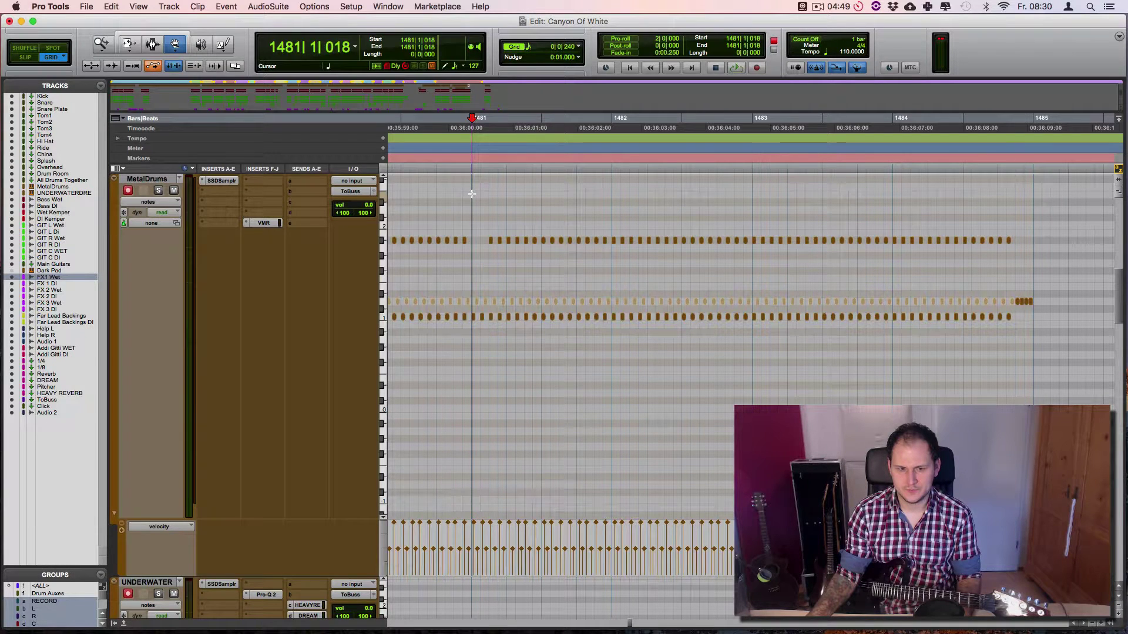
pyautogui.scroll(1, 479, 221)
pyautogui.press('F10')
pyautogui.click(477, 218)
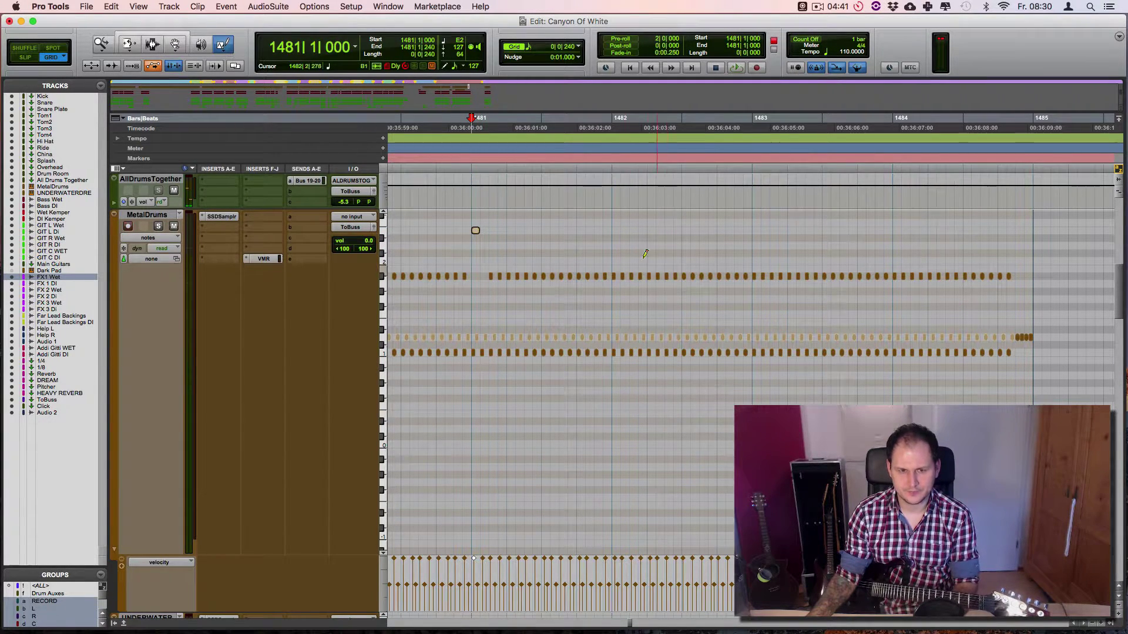
# Duplicate the four bars of MetalDrums notes starting at 1481|1|000 to 1485|1|000.
pyautogui.press('F8')
pyautogui.moveTo(1060, 403); pyautogui.dragTo(474, 223)
pyautogui.press('super+d')
pyautogui.hscroll(10, 680, 289)
pyautogui.press('r')
pyautogui.press('r')
pyautogui.press('r')
# Raise the upper row of repeated MetalDrums notes in bars 1485 to 1488 to just below the single note at 1485|1|000.
pyautogui.scroll(-15, 781, 243)
pyautogui.press('t')
pyautogui.press('t')
pyautogui.hscroll(5, 843, 269)
pyautogui.hscroll(-3, 844, 269)
pyautogui.scroll(10, 843, 269)
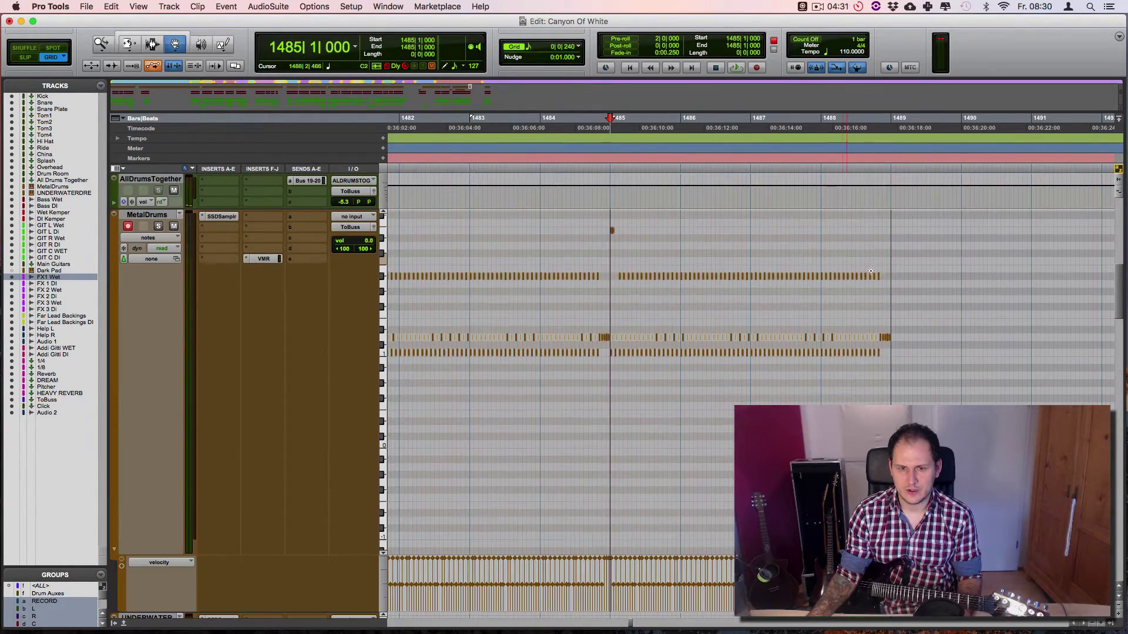
pyautogui.moveTo(899, 269); pyautogui.dragTo(623, 244)
pyautogui.click(620, 277)
# Play the song from 1483|1|240 to hear the duplicated section with the changed drum notes.
pyautogui.click(474, 118)
pyautogui.press('space')
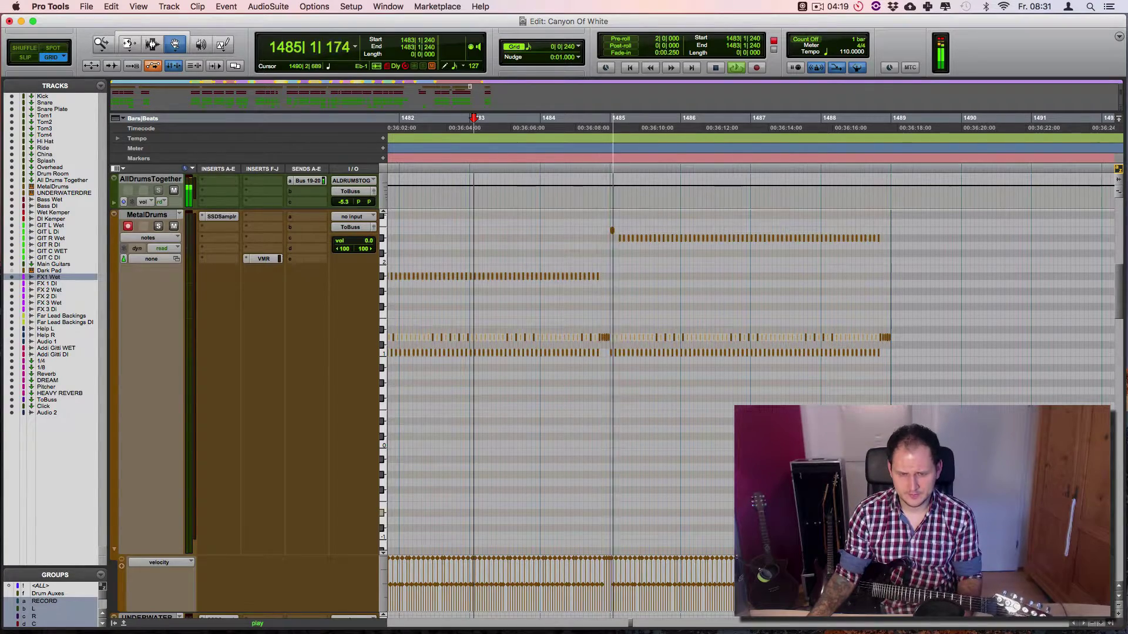
pyautogui.scroll(-10, 986, 512)
pyautogui.scroll(-5, 587, 352)
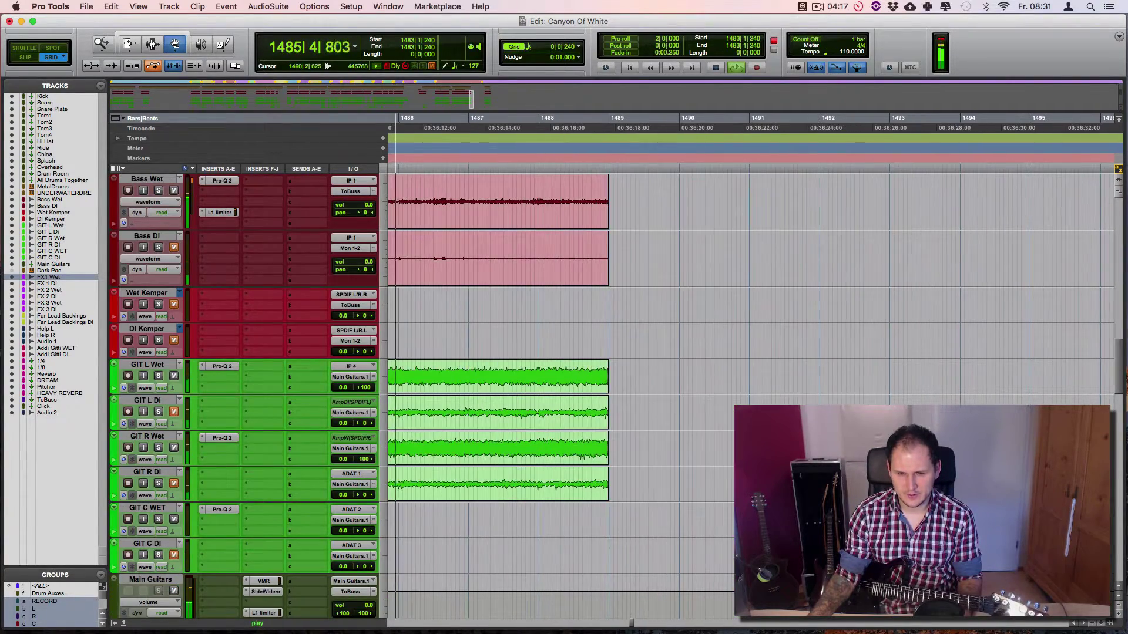
# Copy the eight-bar FarLeadBckngs and FarLdBckngsDI clips to 1485|1|000.
pyautogui.scroll(-2, 587, 352)
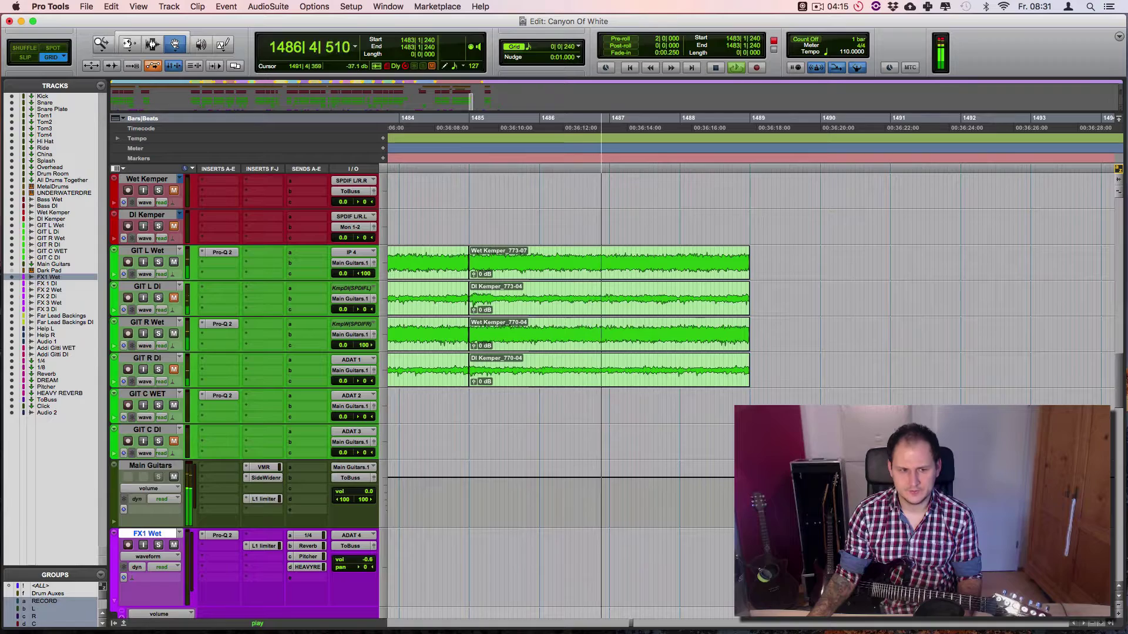
pyautogui.scroll(-10, 635, 389)
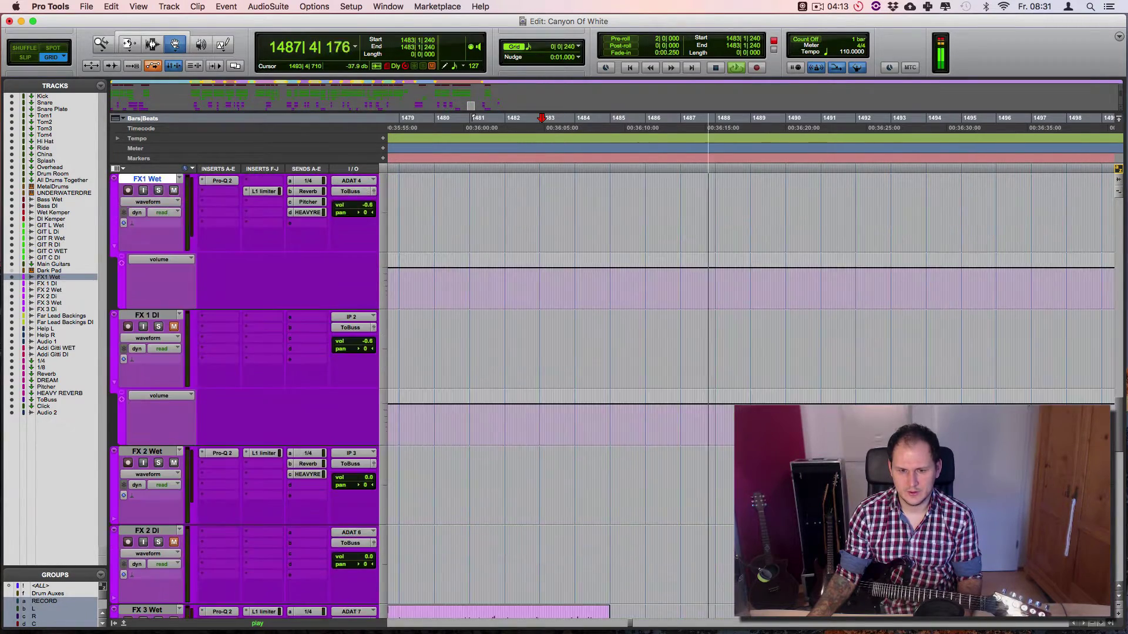
pyautogui.moveTo(570, 385); pyautogui.dragTo(848, 398)
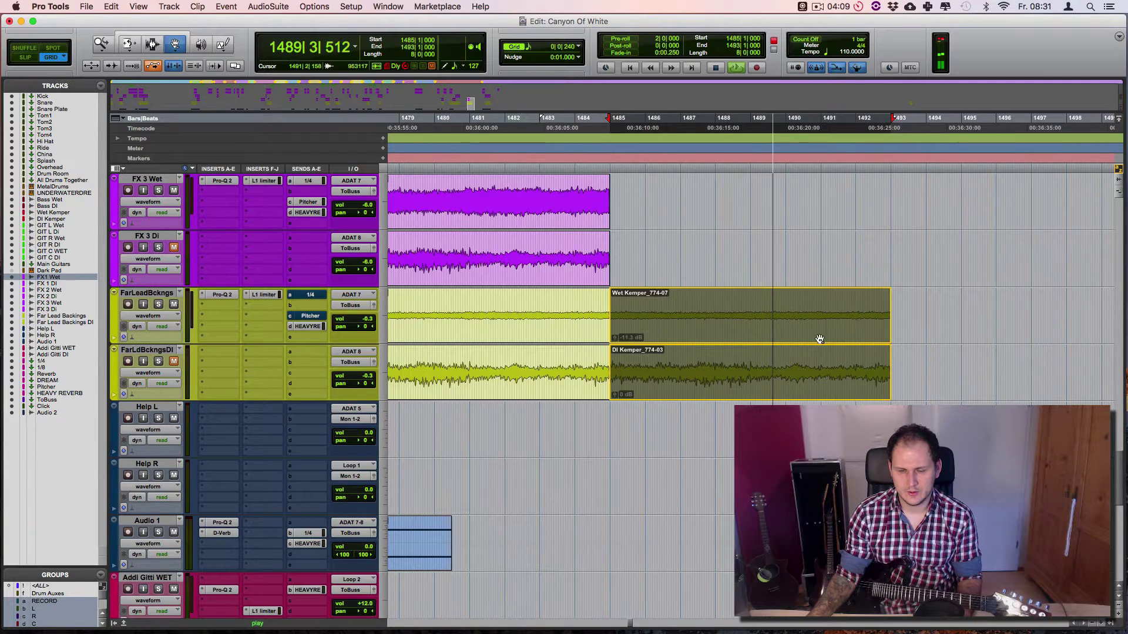
# Duplicate the four GIT L and GIT R clips from 1485|1|000 to 1489|1|000.
pyautogui.scroll(8, 765, 271)
pyautogui.scroll(6, 765, 271)
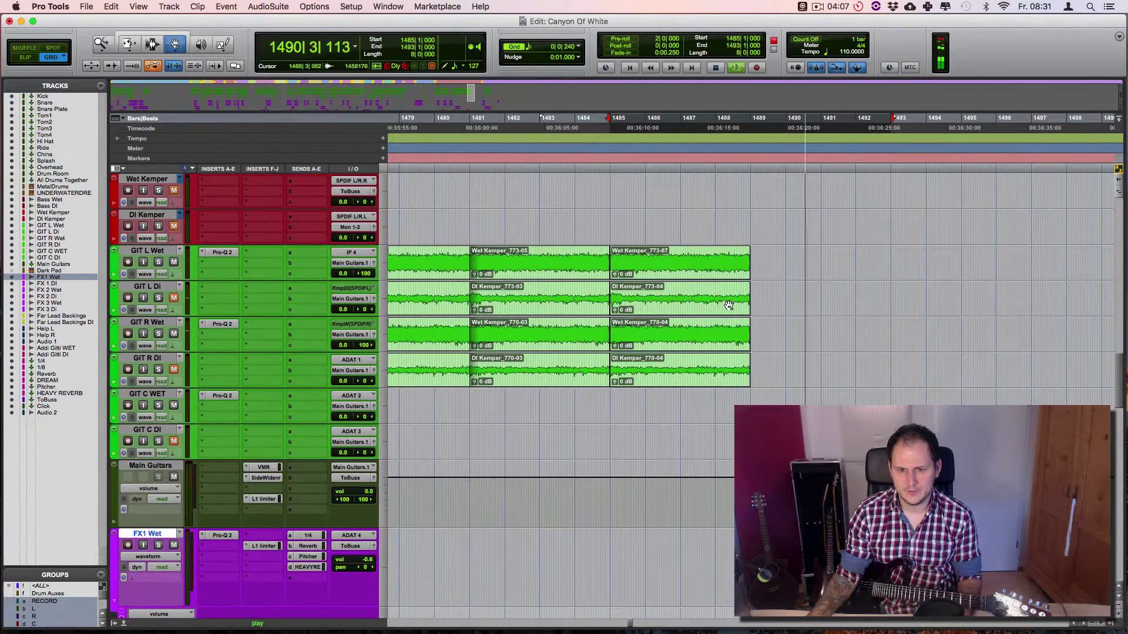
pyautogui.press('space')
pyautogui.click(717, 277)
pyautogui.keyDown('shift'); pyautogui.click(713, 333); pyautogui.keyUp('shift')
pyautogui.press('super+d')
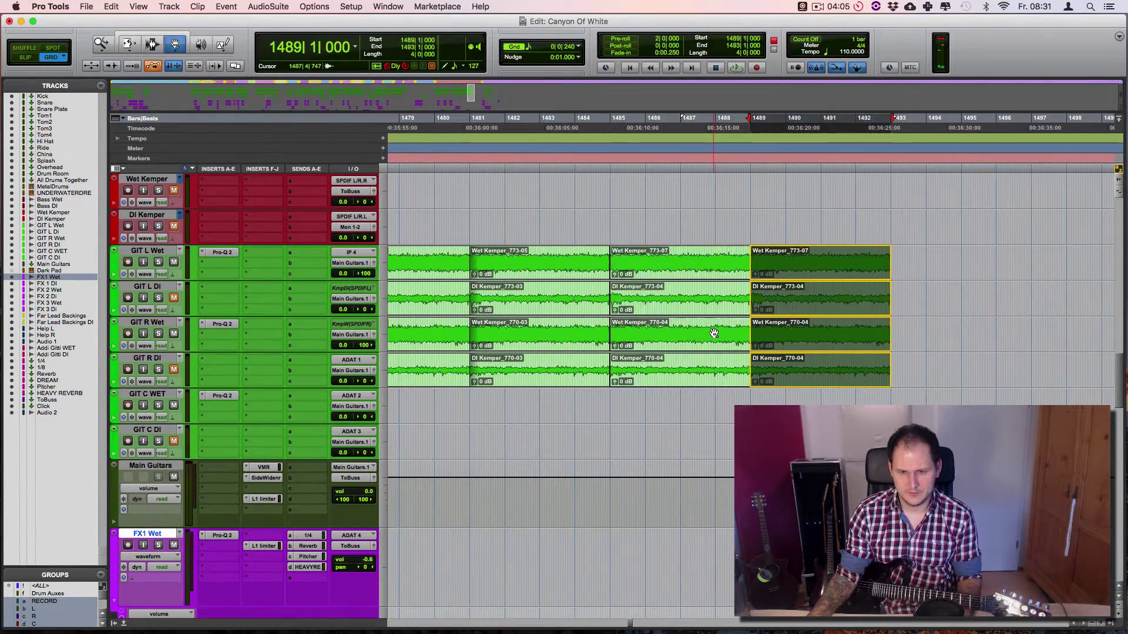
# Duplicate the MetalDrums notes of bars 1485 to 1488 to 1489|1|000, and play from 1488|2|720.
pyautogui.scroll(5, 713, 333)
pyautogui.scroll(5, 797, 309)
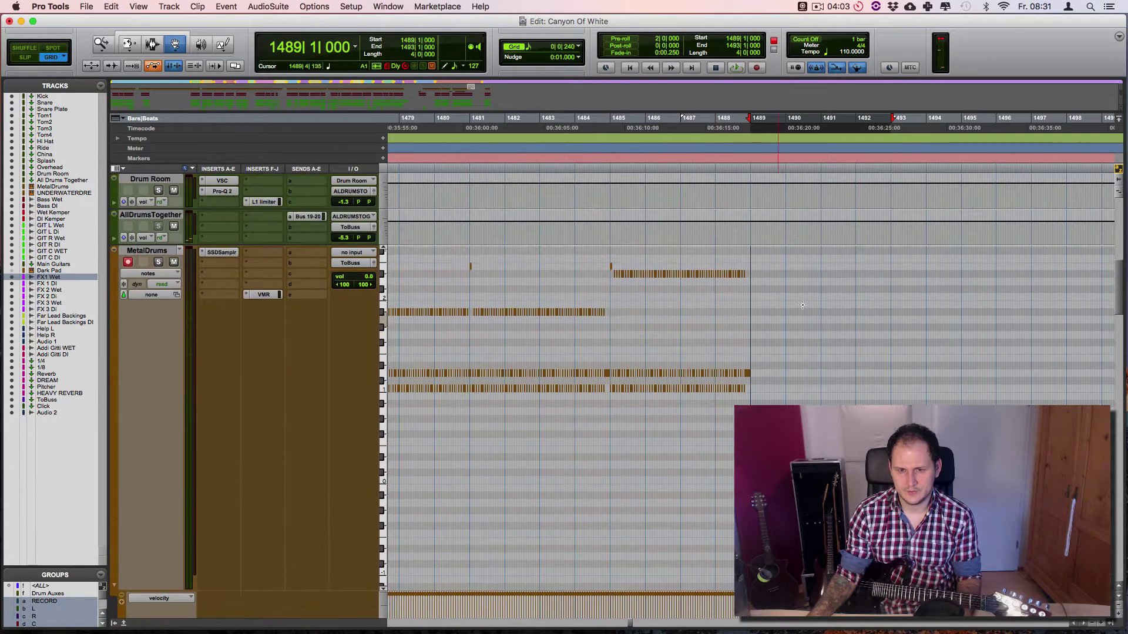
pyautogui.moveTo(810, 440); pyautogui.dragTo(611, 298)
pyautogui.press('super+d')
pyautogui.click(732, 117)
pyautogui.press('space')
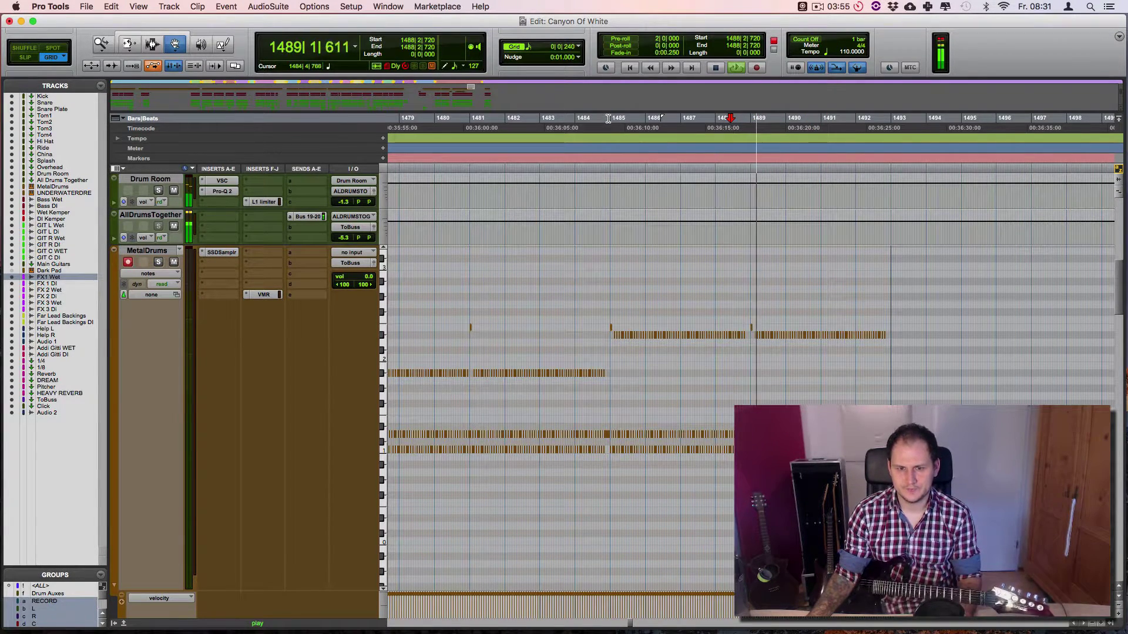
# Select the range from 1485|1|000 to 1493|1|000 and play it in a loop to practise a guitar part over it.
pyautogui.moveTo(608, 118); pyautogui.dragTo(855, 167)
pyautogui.keyDown('shift'); pyautogui.click(877, 167); pyautogui.keyUp('shift')
pyautogui.moveTo(890, 121); pyautogui.dragTo(604, 143)
pyautogui.press('t')
pyautogui.press('t')
pyautogui.hscroll(10, 861, 163)
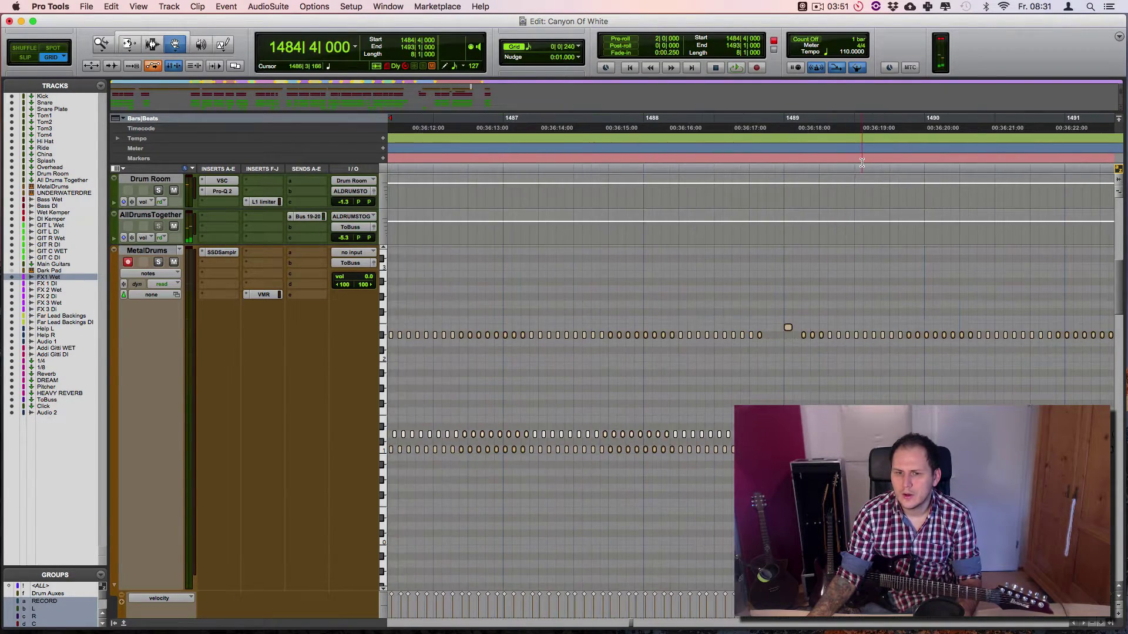
pyautogui.press('super+bracketleft')
pyautogui.press('super+bracketleft')
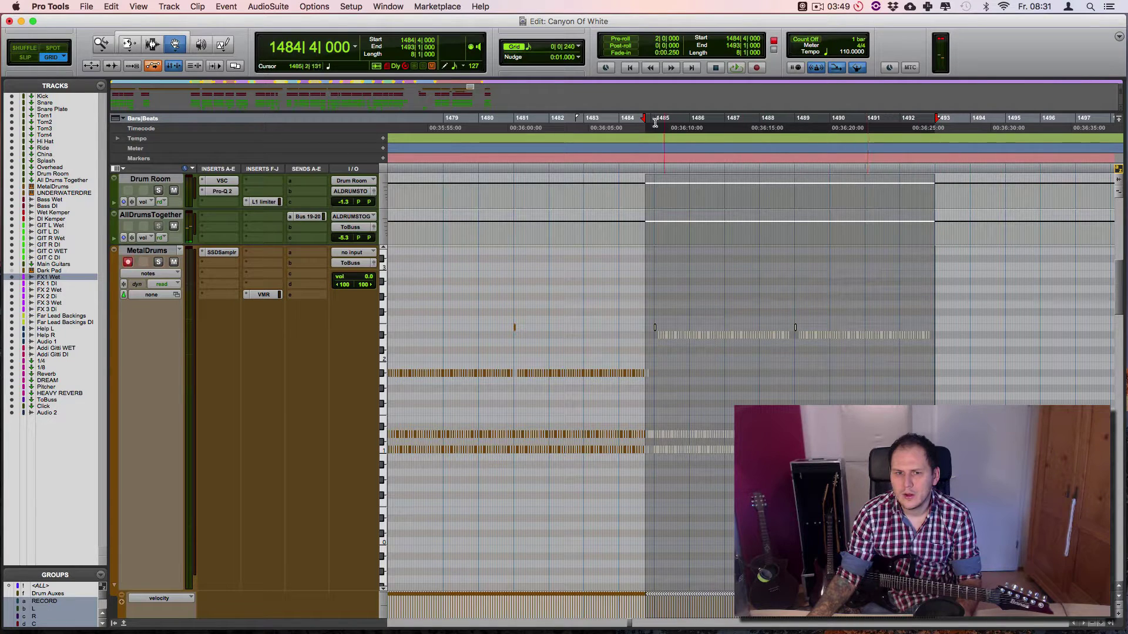
pyautogui.moveTo(644, 121); pyautogui.dragTo(657, 121)
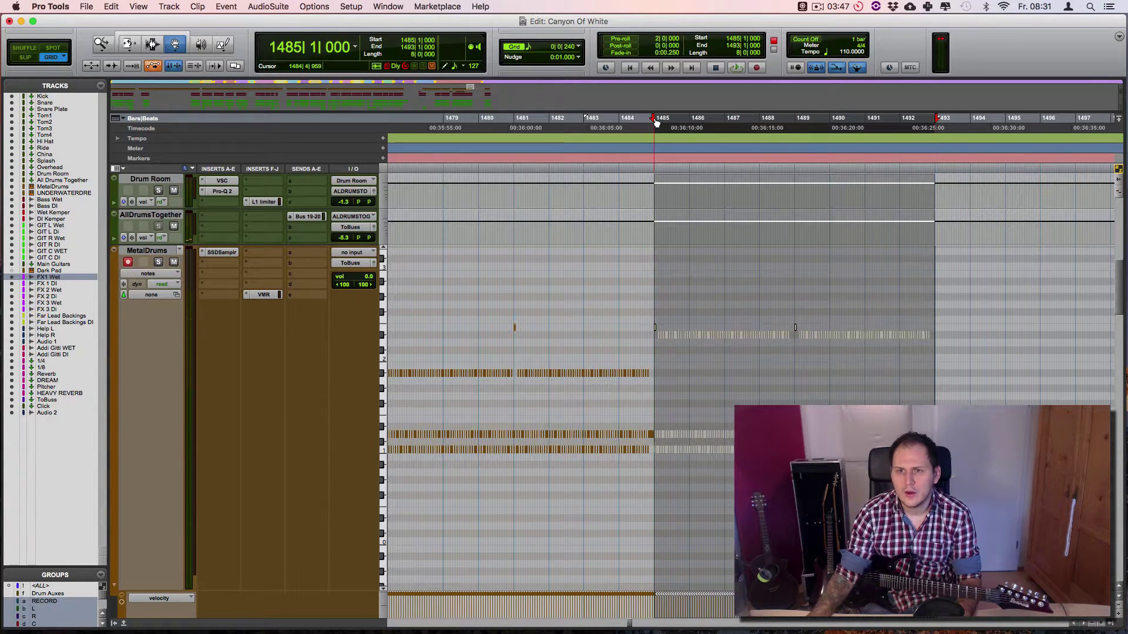
pyautogui.press('space')
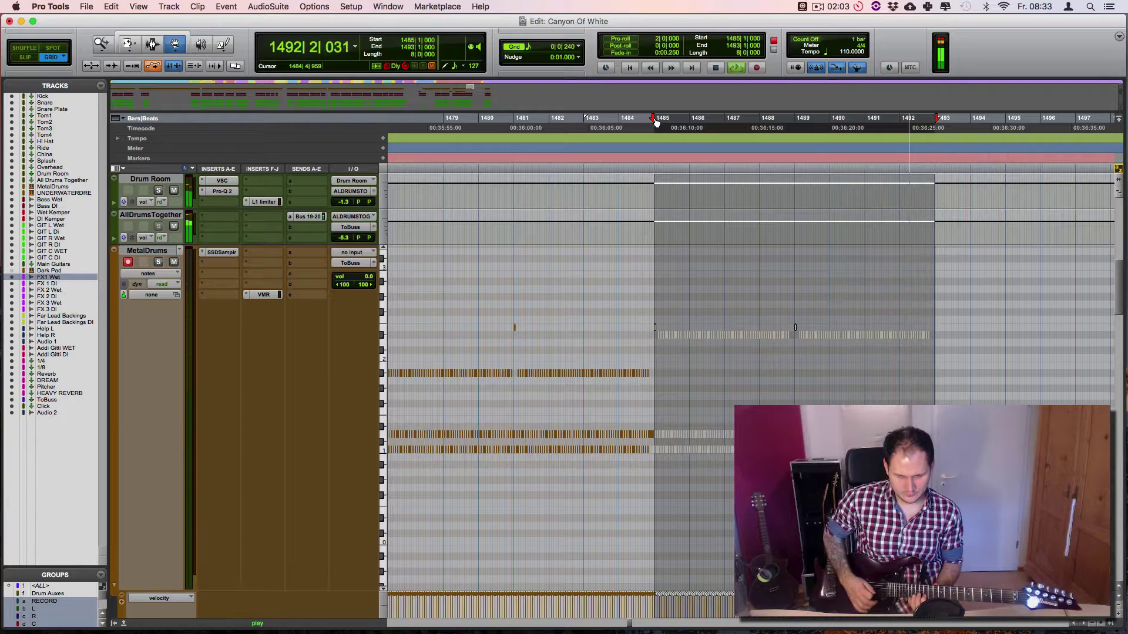
pyautogui.press('space')
# Place the cursor at 1484|1|000 and arm the Wet Kemper and DI Kemper tracks for recording.
pyautogui.click(619, 124)
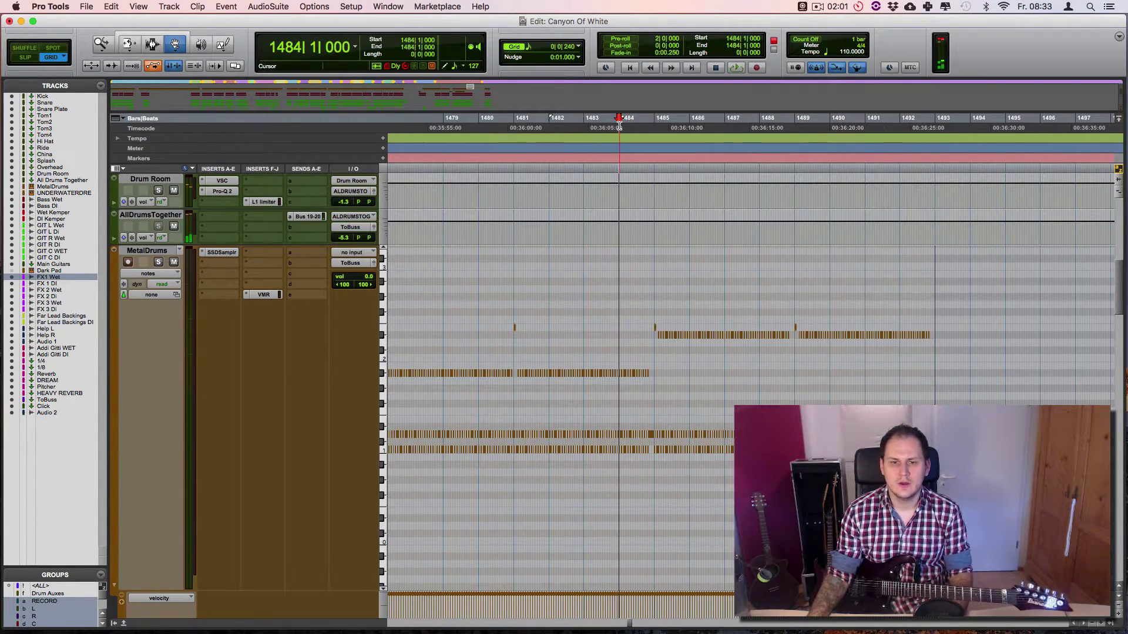
pyautogui.scroll(-10, 666, 291)
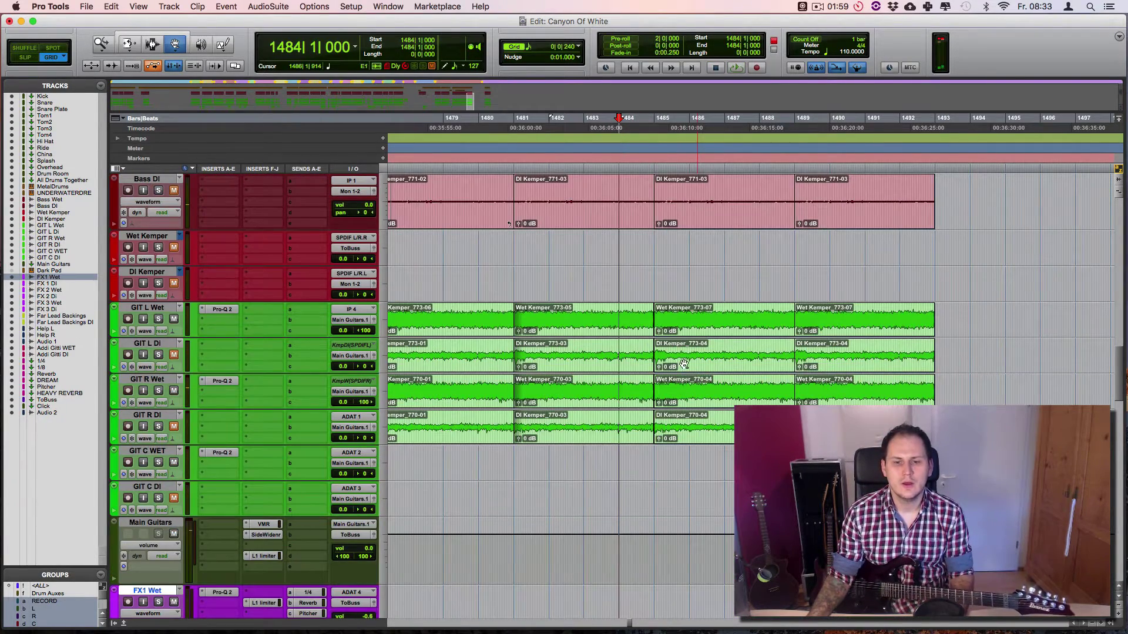
pyautogui.press('super+space')
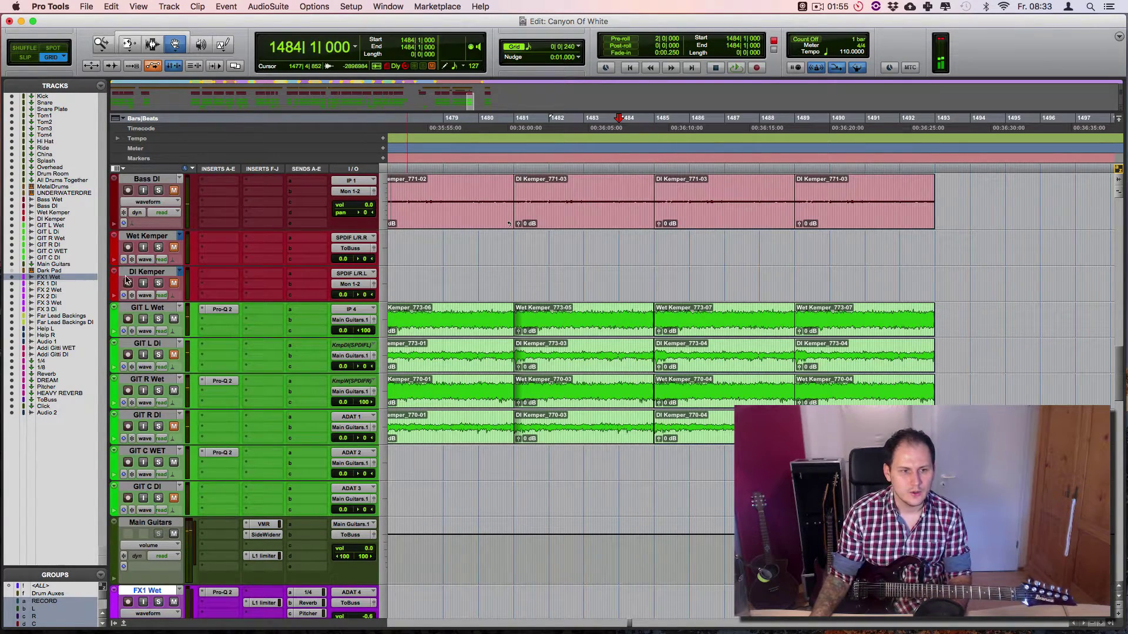
pyautogui.click(129, 249)
pyautogui.click(129, 285)
pyautogui.press('t')
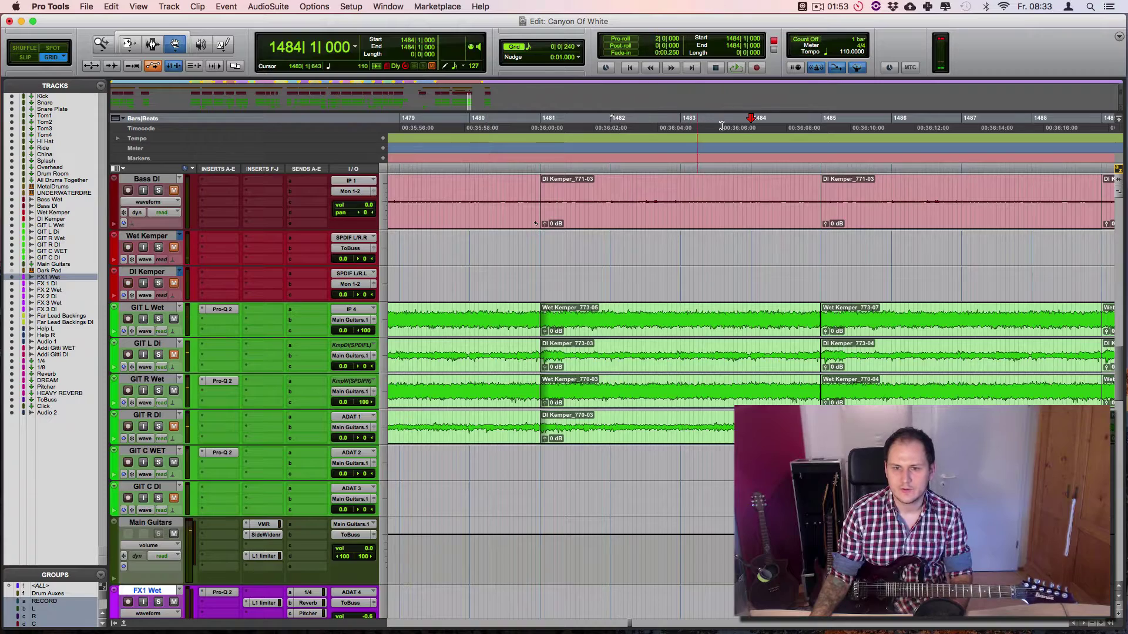
pyautogui.press('super+[')
pyautogui.press('super+[')
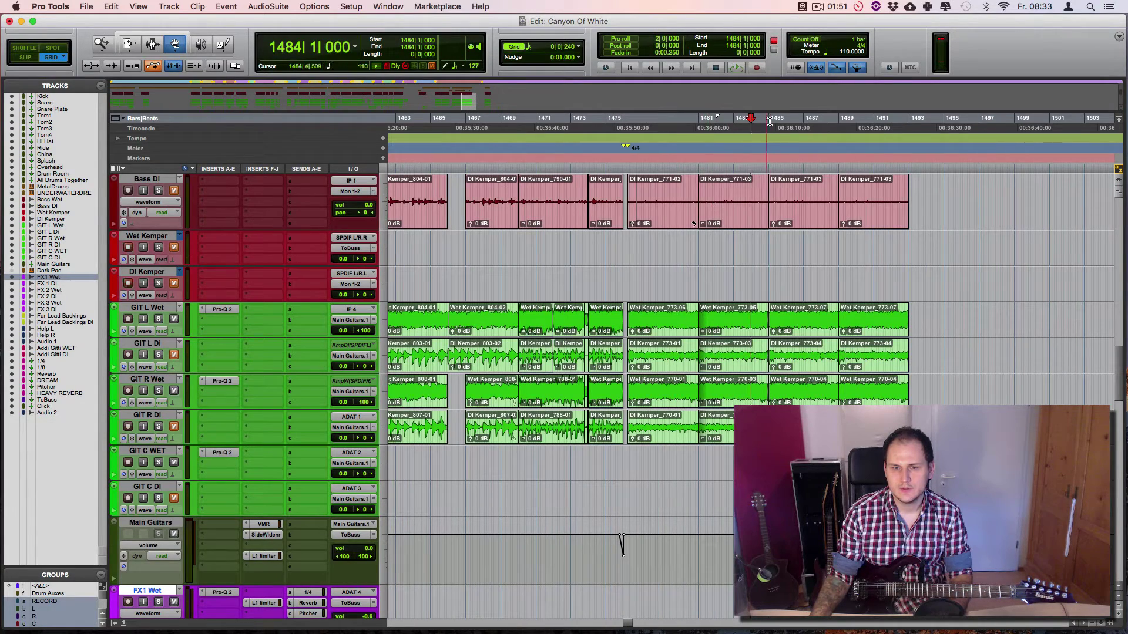
# Move the recording start to 1485|1|240 and turn on the two-bar pre-roll and post-roll.
pyautogui.scroll(5, 808, 232)
pyautogui.scroll(-3, 807, 294)
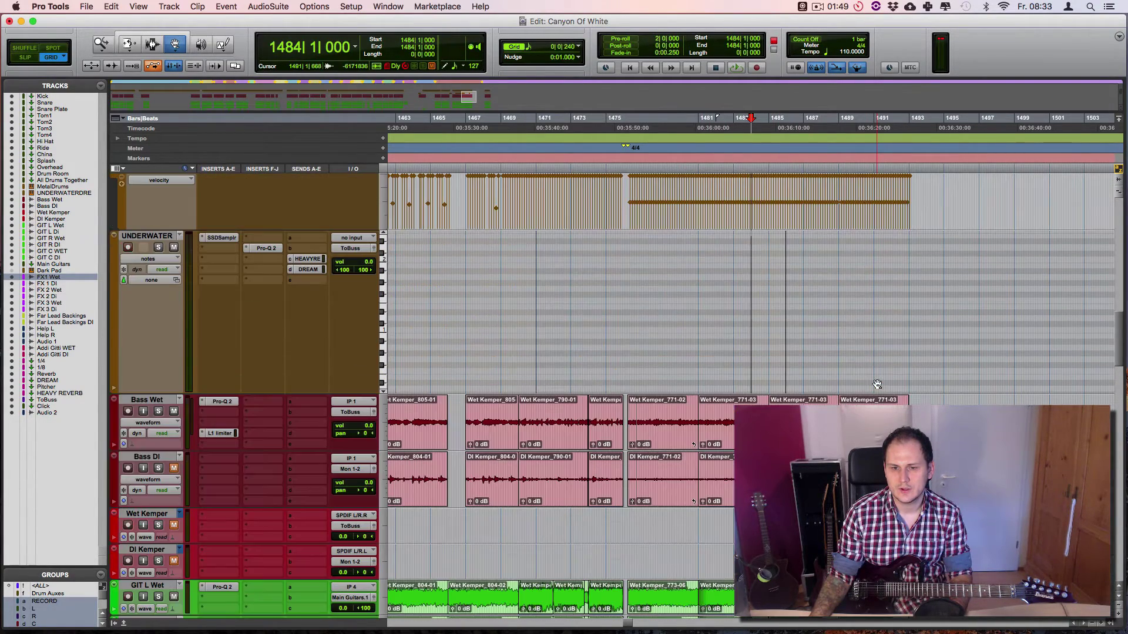
pyautogui.click(771, 124)
pyautogui.press('super+k')
# Record the guitar part on Wet Kemper and DI Kemper from 1485|1|240 up to bar 1489, repeating the take as needed.
pyautogui.press('space')
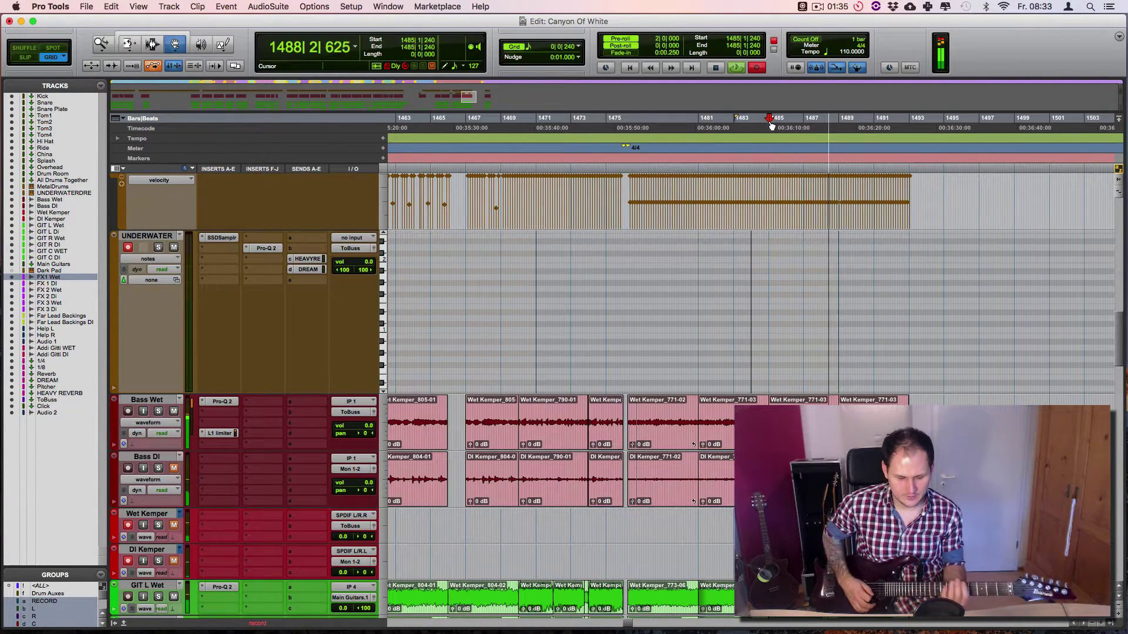
pyautogui.press('space')
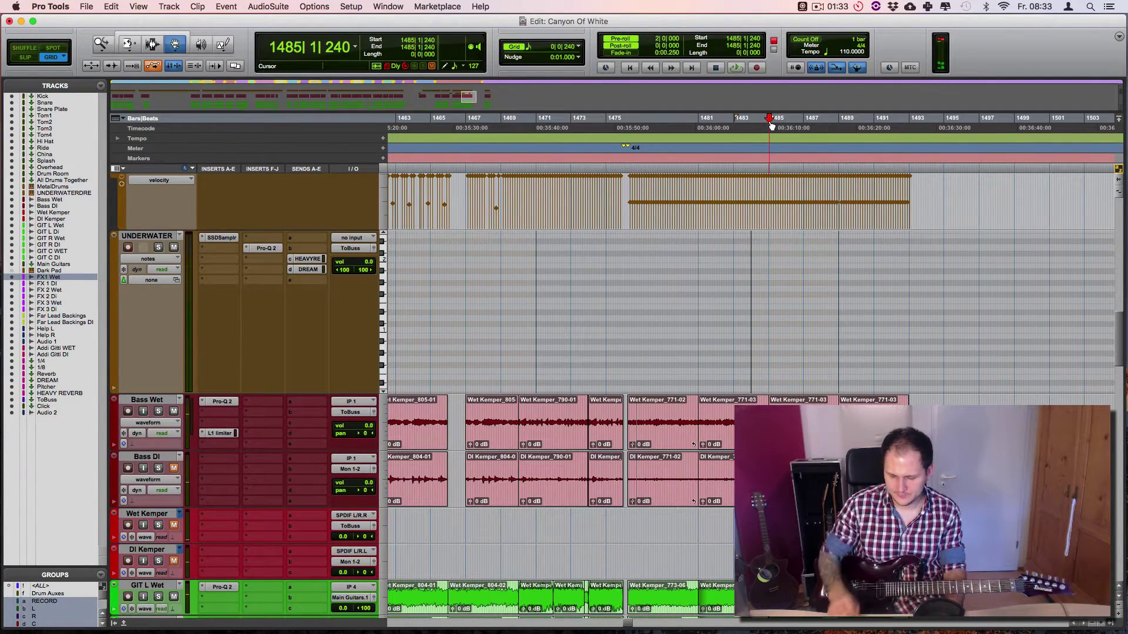
pyautogui.press('super+space')
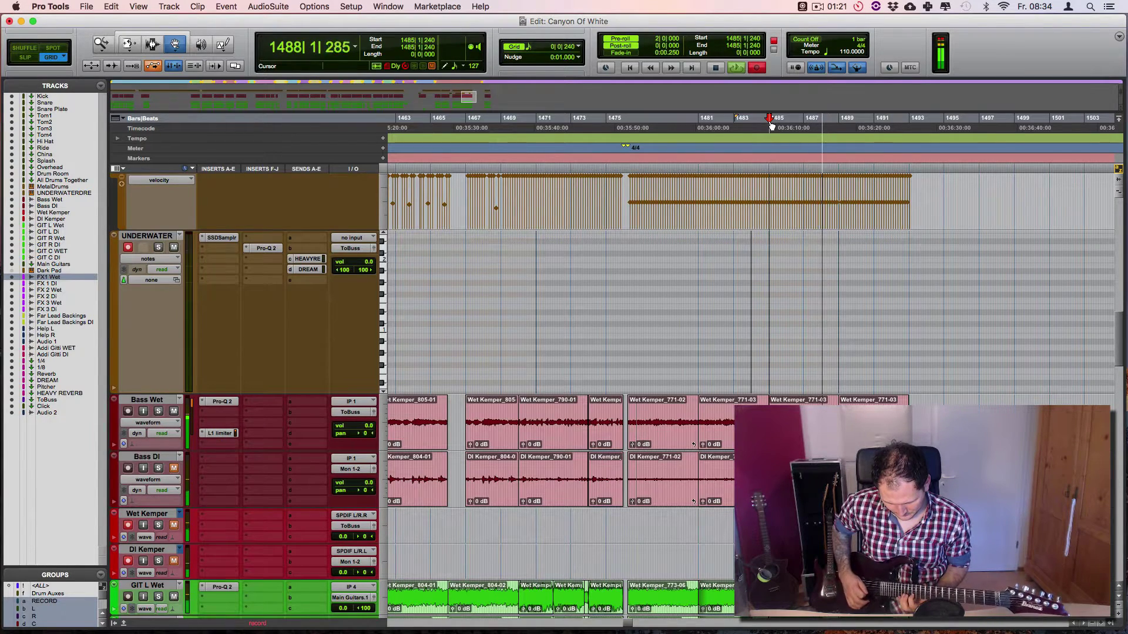
pyautogui.press('space')
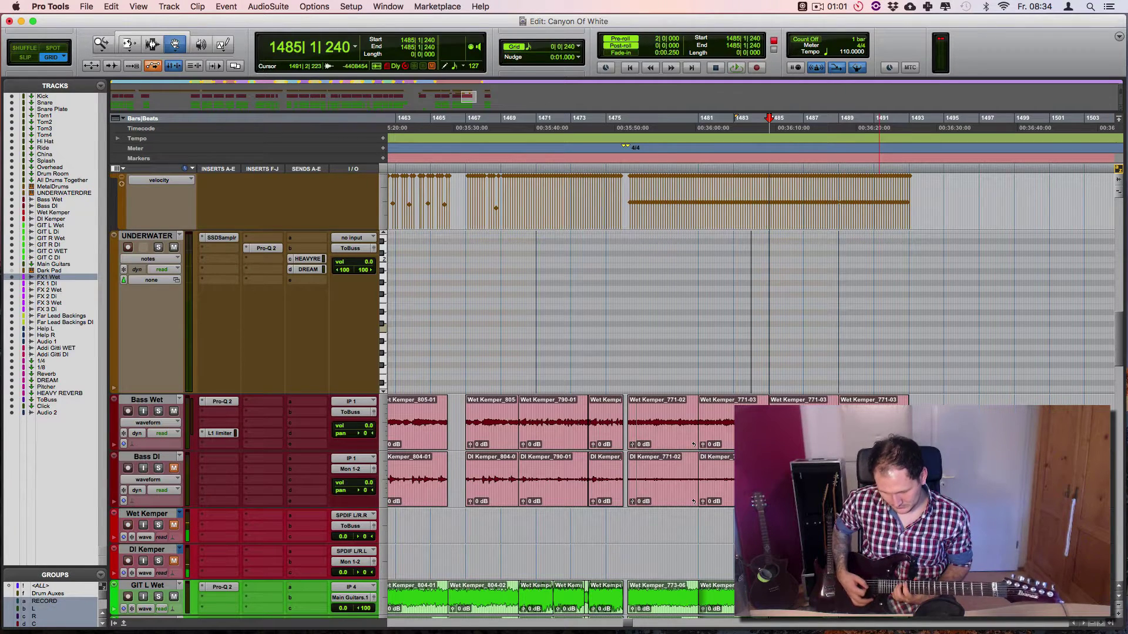
pyautogui.press('super+space')
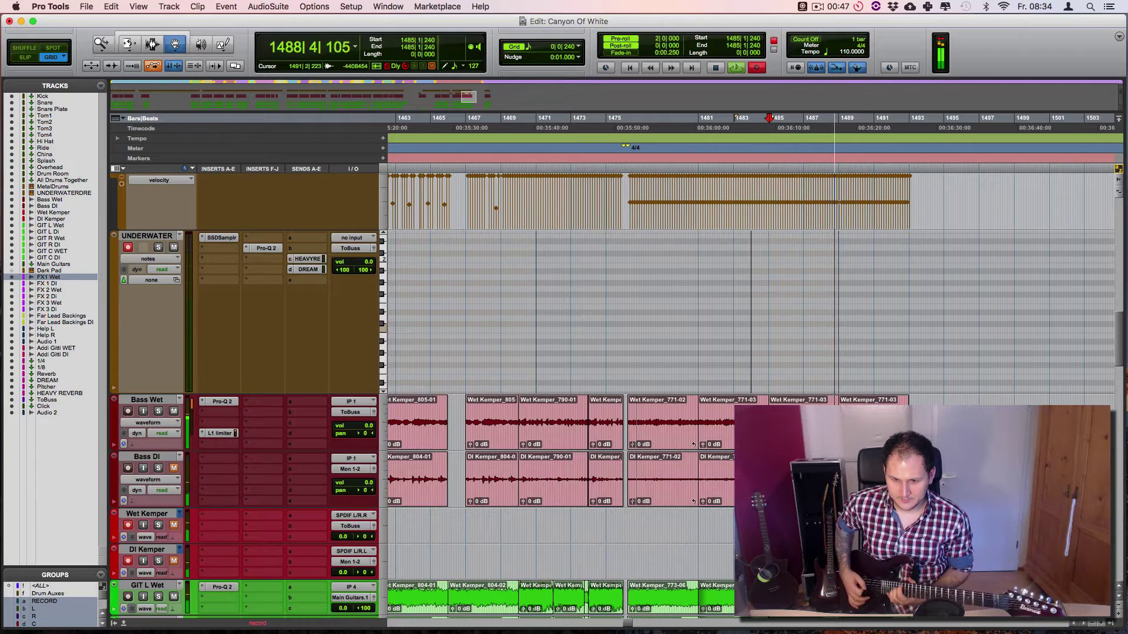
pyautogui.press('space')
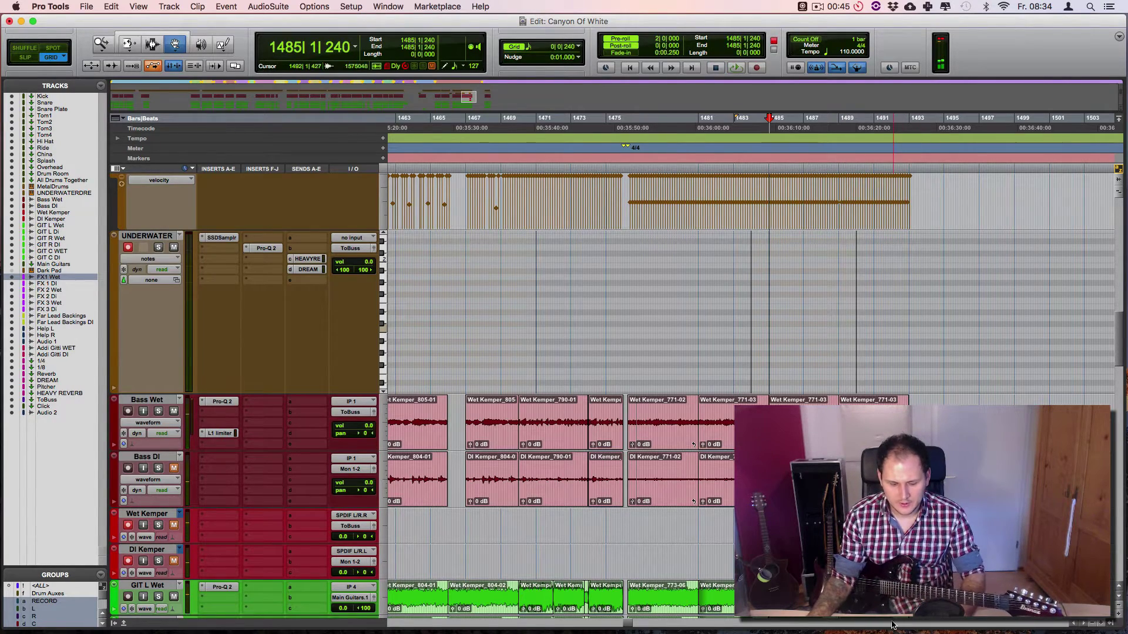
# Move the newly recorded Wet Kemper and DI Kemper clips down to the FX1 Wet and FX 1 DI tracks.
pyautogui.scroll(-1, 838, 529)
pyautogui.scroll(-3, 838, 529)
pyautogui.click(821, 470)
pyautogui.click(817, 275)
pyautogui.scroll(-2, 818, 469)
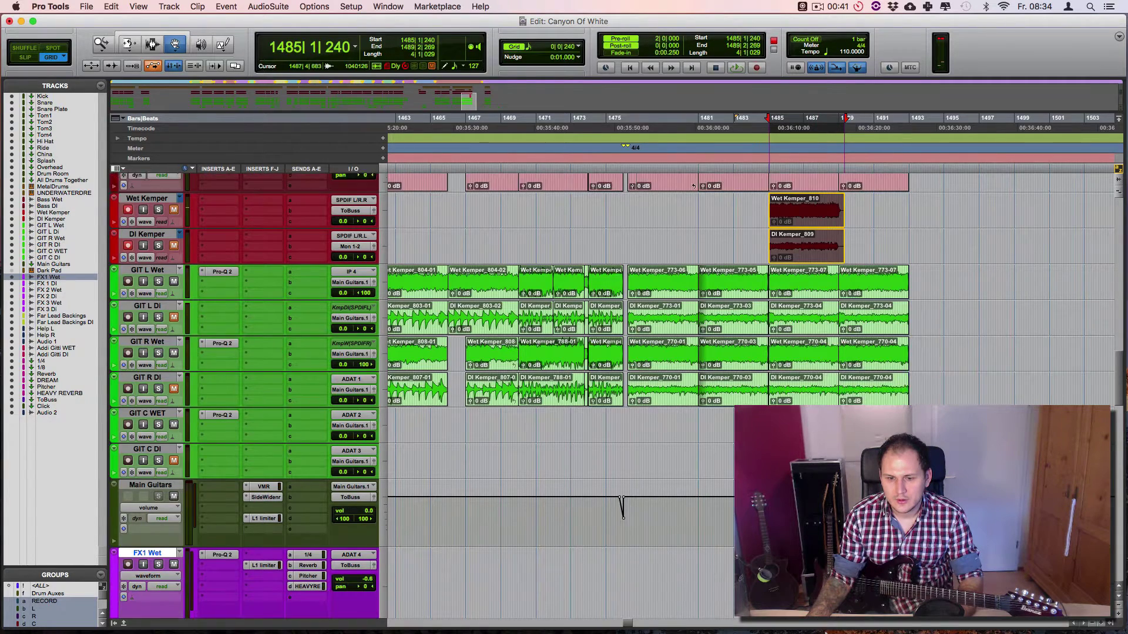
pyautogui.moveTo(823, 633); pyautogui.dragTo(824, 475)
# Play the moved clips with pre-roll and shift them to start at 1485|1|000.
pyautogui.press('space')
pyautogui.press('t')
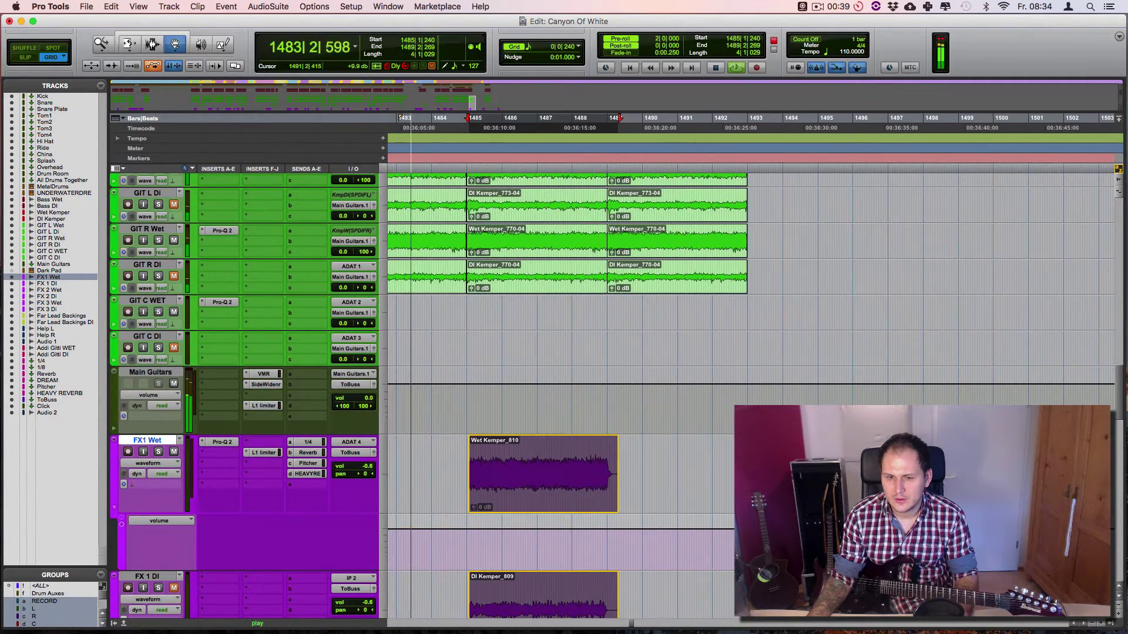
pyautogui.press('super+bracketright')
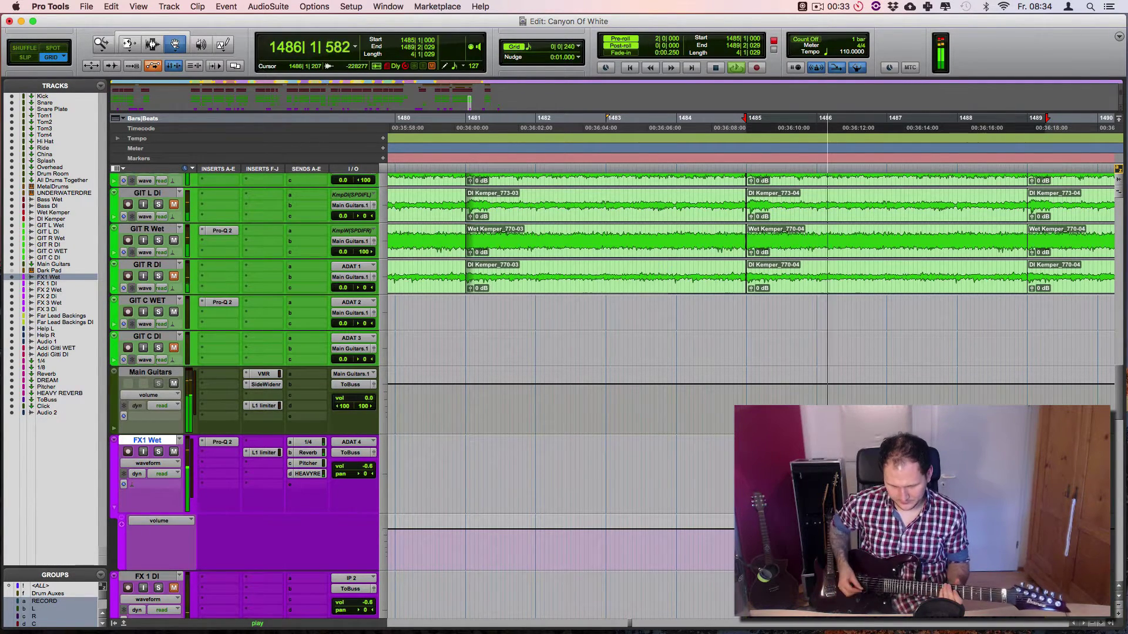
# Trim the end of the FX1 Wet and FX 1 DI clips to 1489|1|000, and play from the pre-roll.
pyautogui.press('space')
pyautogui.press('F6')
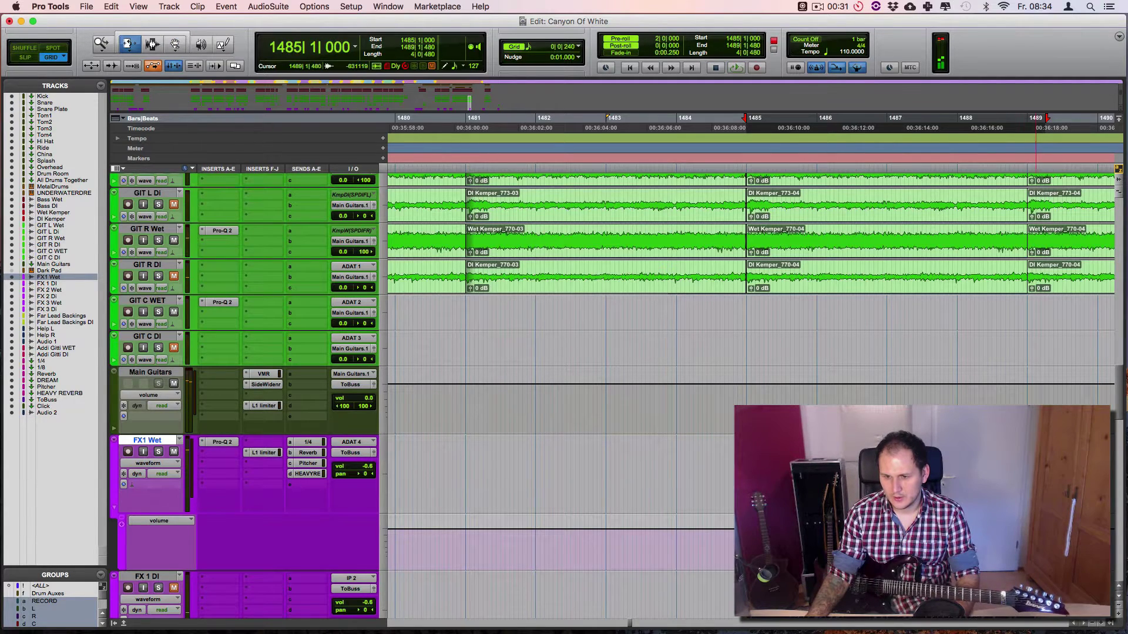
pyautogui.press('space')
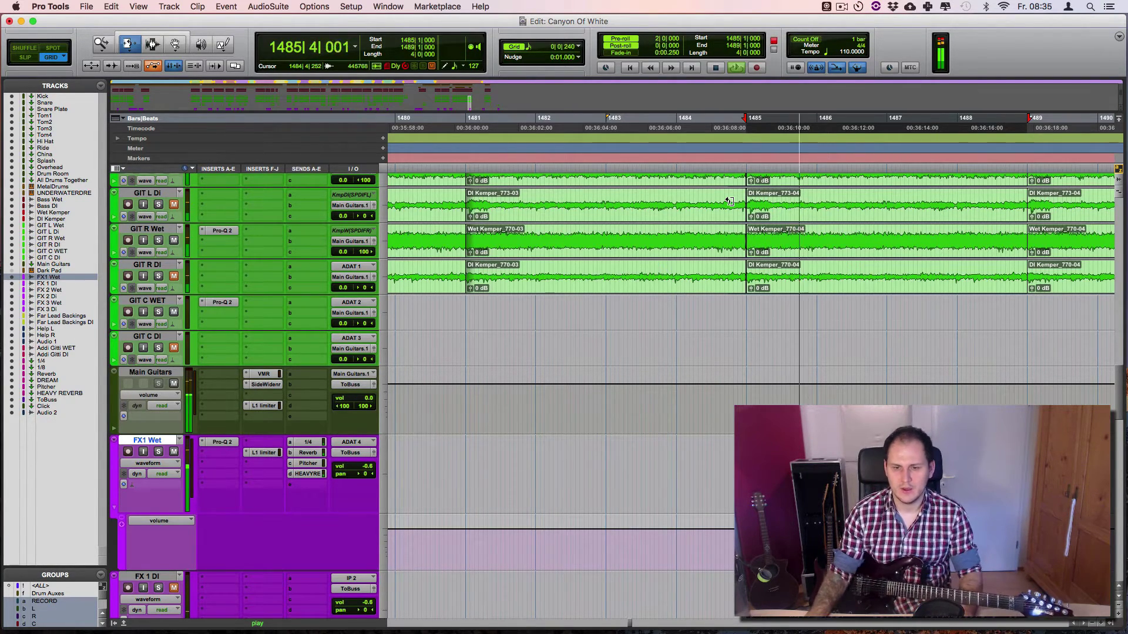
pyautogui.press('space')
# Place the cursor at 1493|1|000, the end of the duplicated guitar clips.
pyautogui.press('r')
pyautogui.press('r')
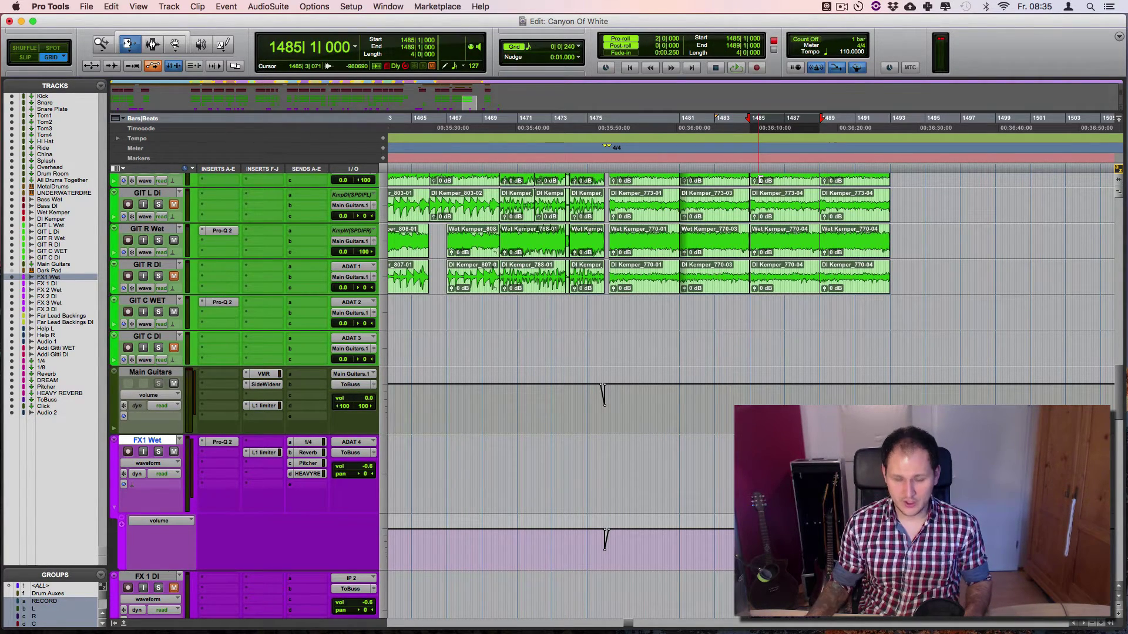
pyautogui.click(883, 125)
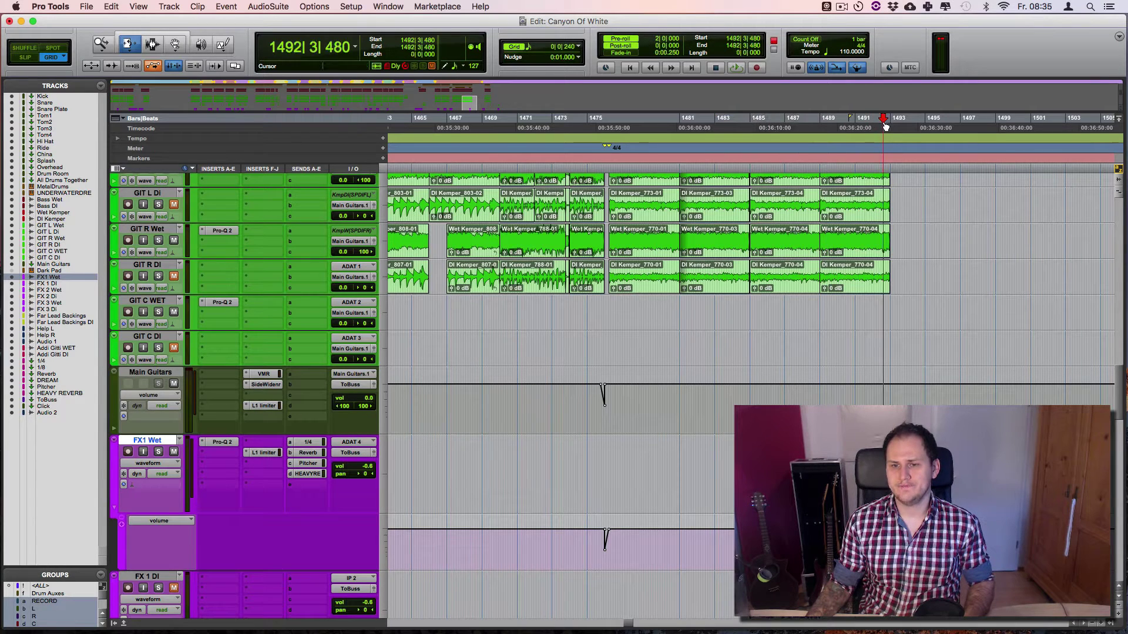
pyautogui.click(889, 126)
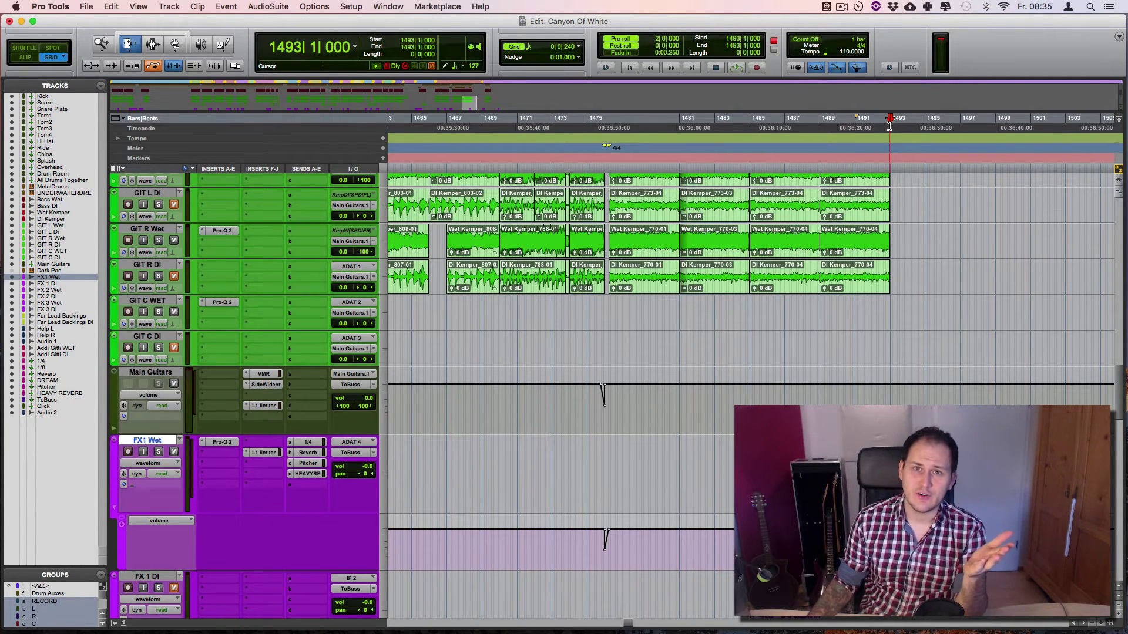